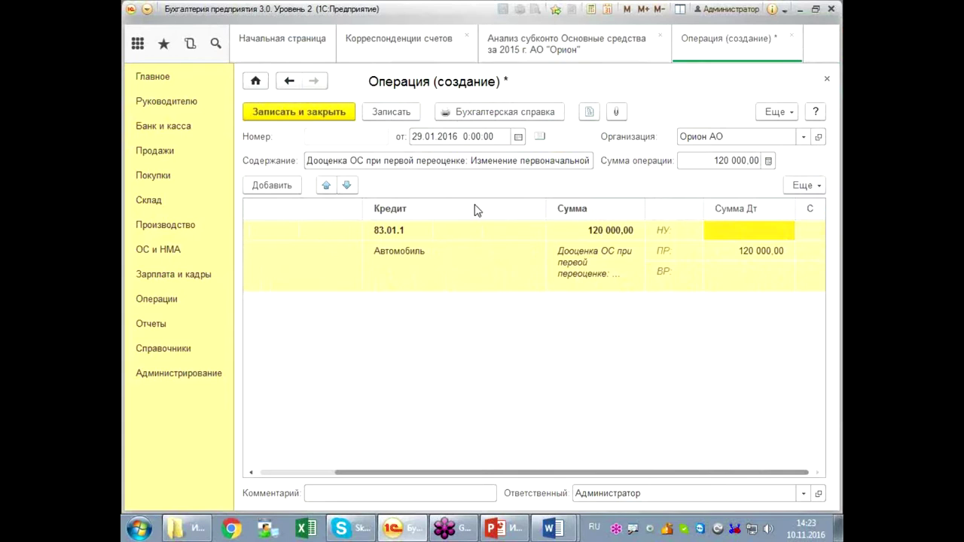
Step: Enter the operation comment "ДООЦЕНКА АВТО, коэф. 1.2"
drag(517, 478, 417, 479)
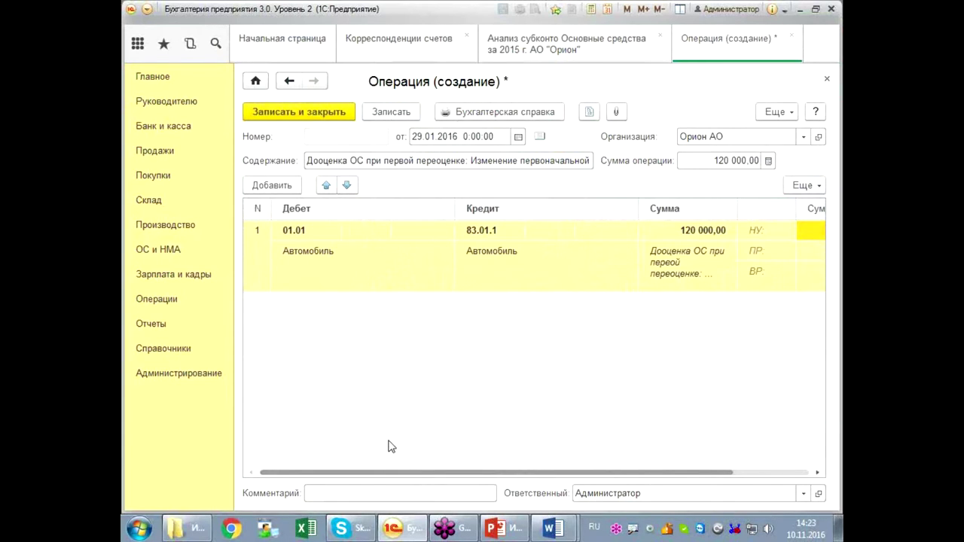
click(357, 494)
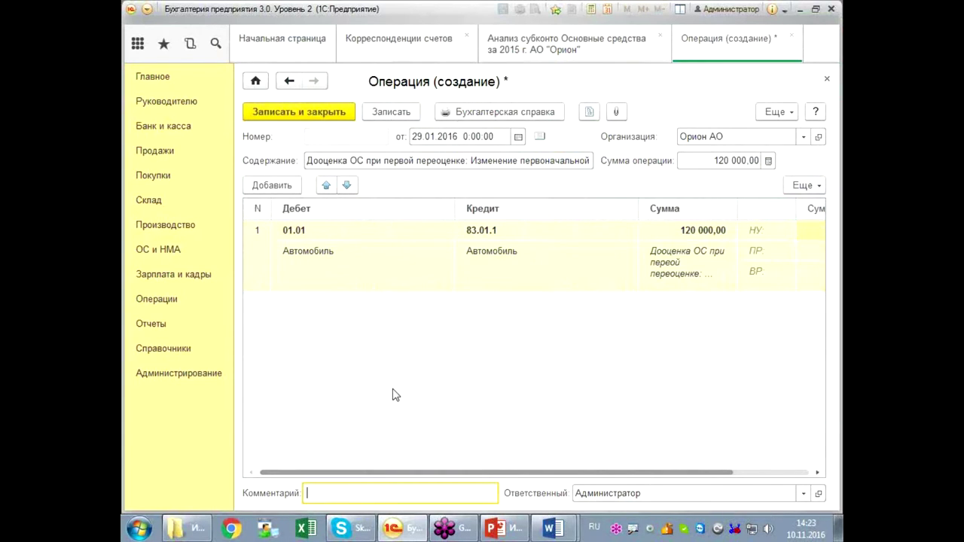
text(ДООЦЕНКА АВТО)
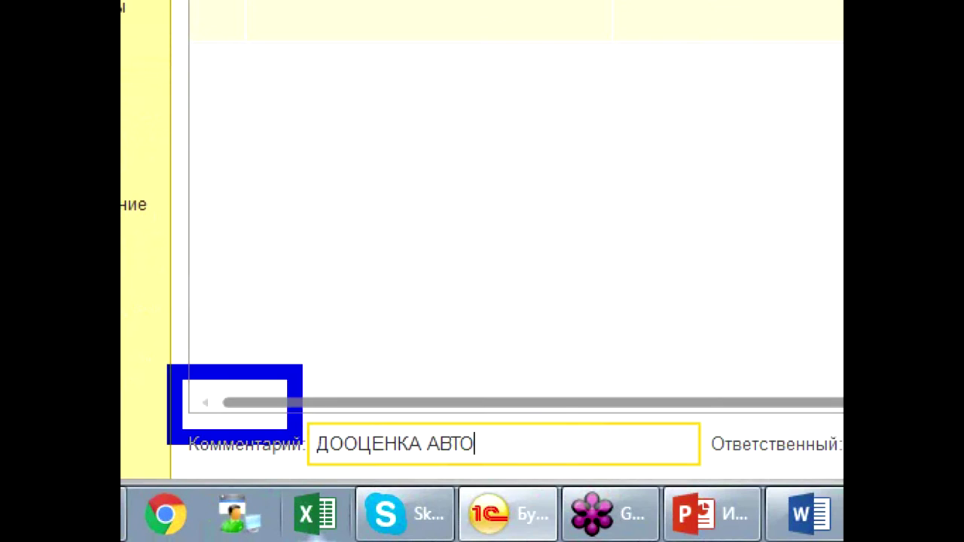
text(, коэф. 1.2)
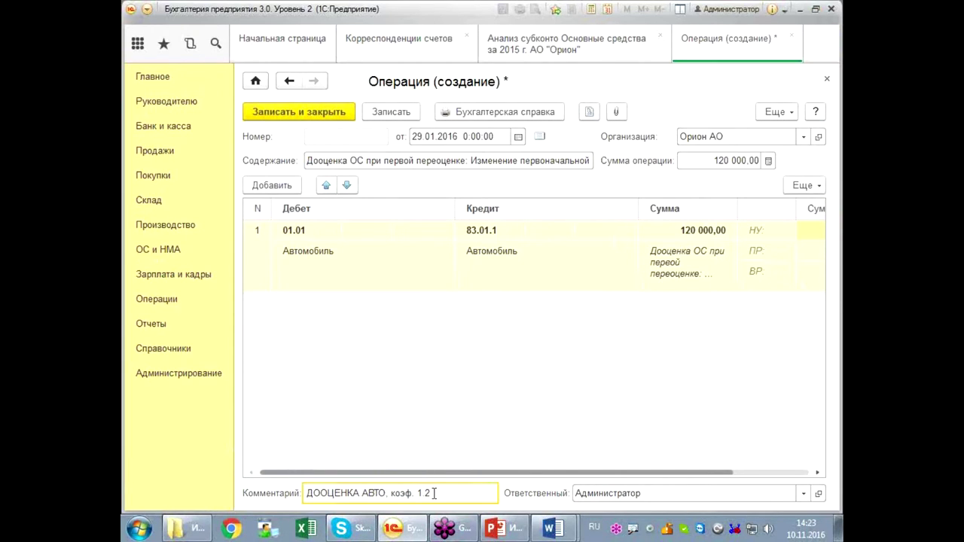
click(484, 404)
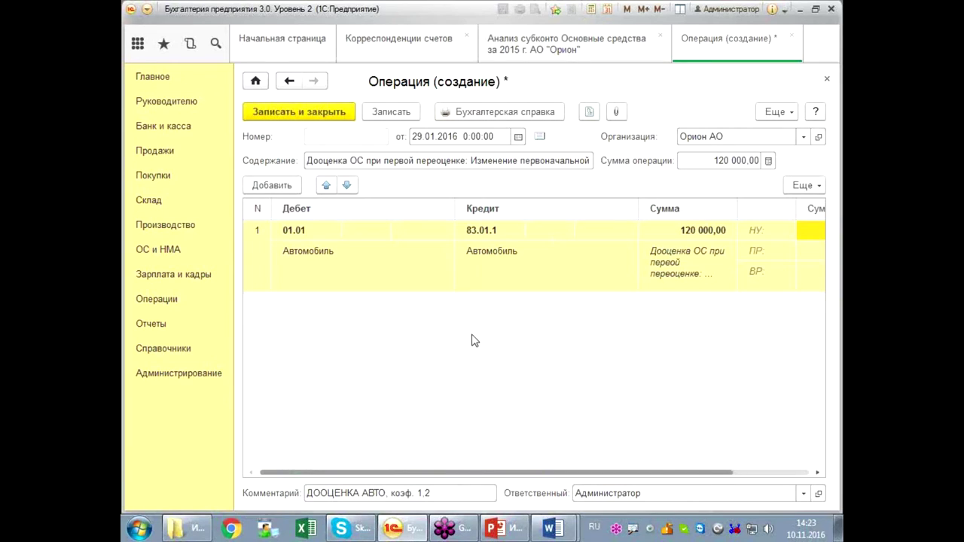
Step: Add a second entry to the operation, debiting account 83.01.1 with Автомобиль as the fixed asset
click(265, 188)
click(380, 397)
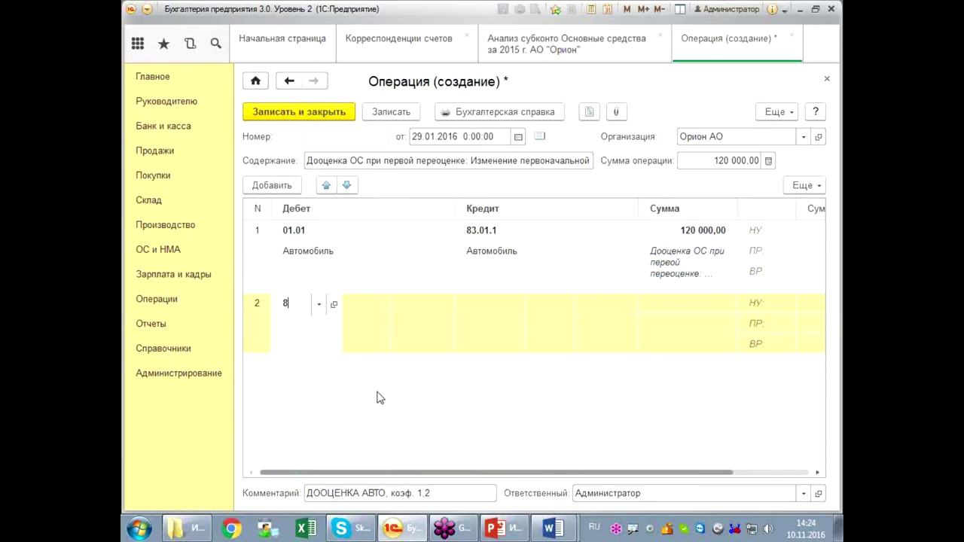
text(3)
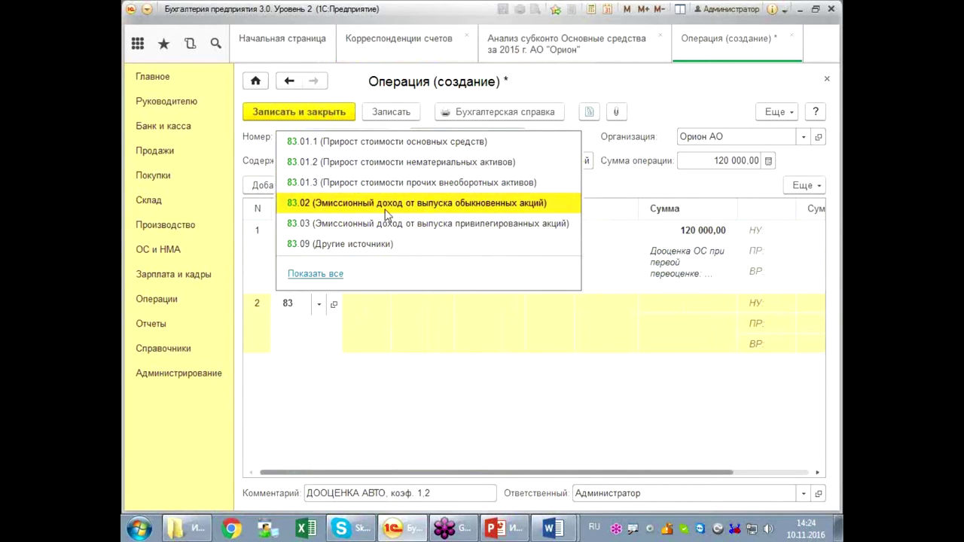
click(370, 142)
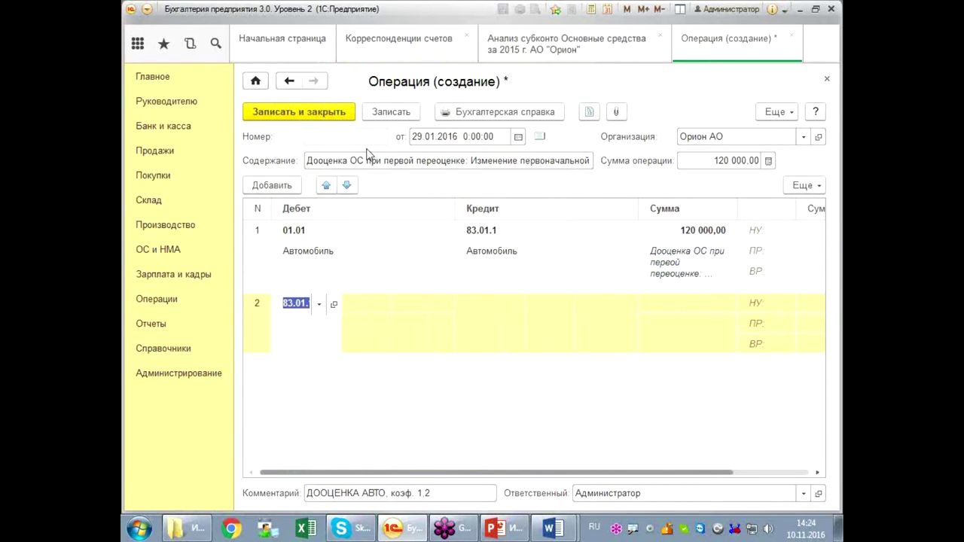
click(309, 335)
click(309, 335)
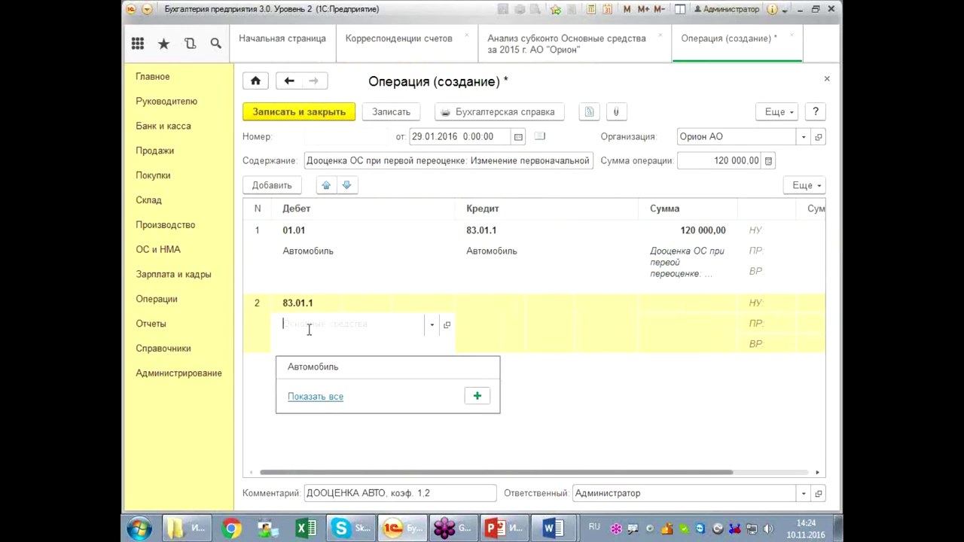
click(312, 367)
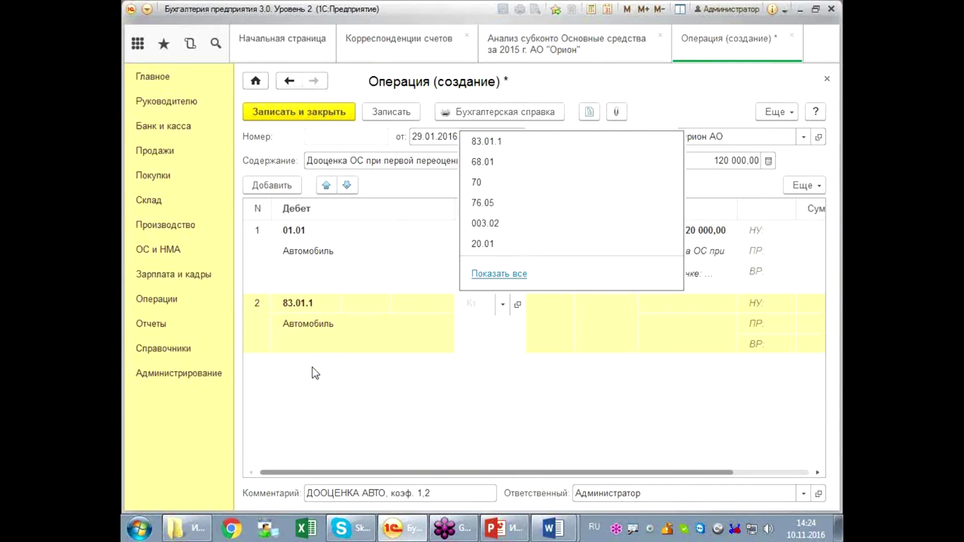
Step: Set the second entry's credit to account 02.01 with Автомобиль as the fixed asset, and save the operation
text(0)
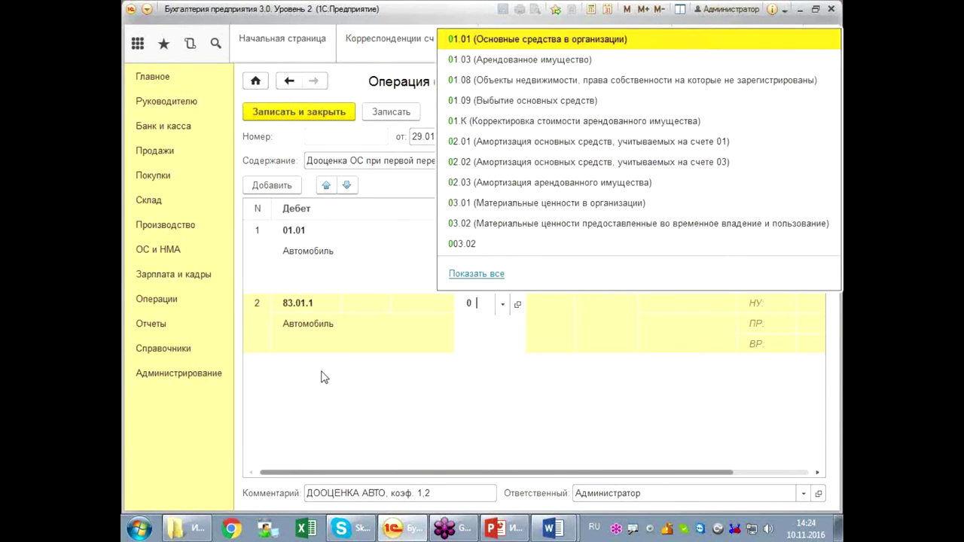
text(2)
key(Return)
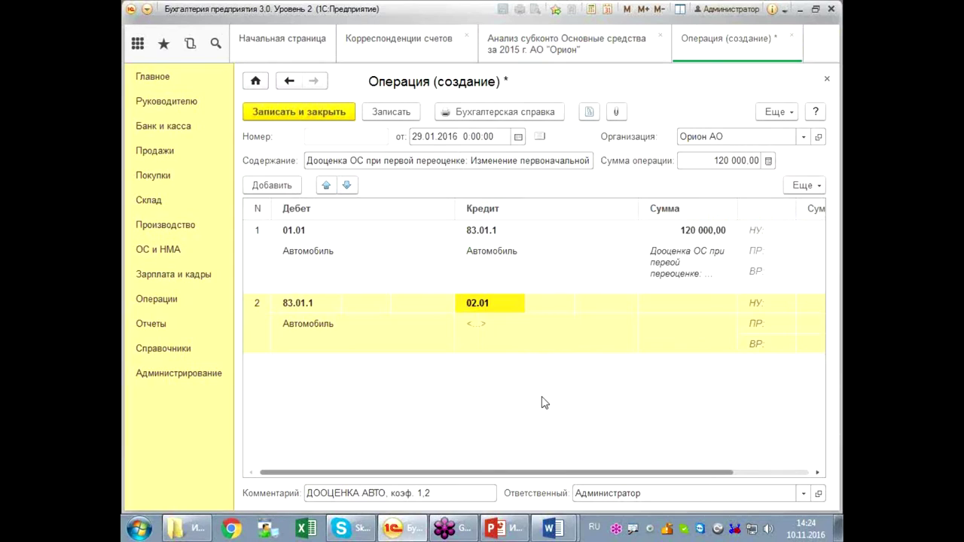
click(505, 334)
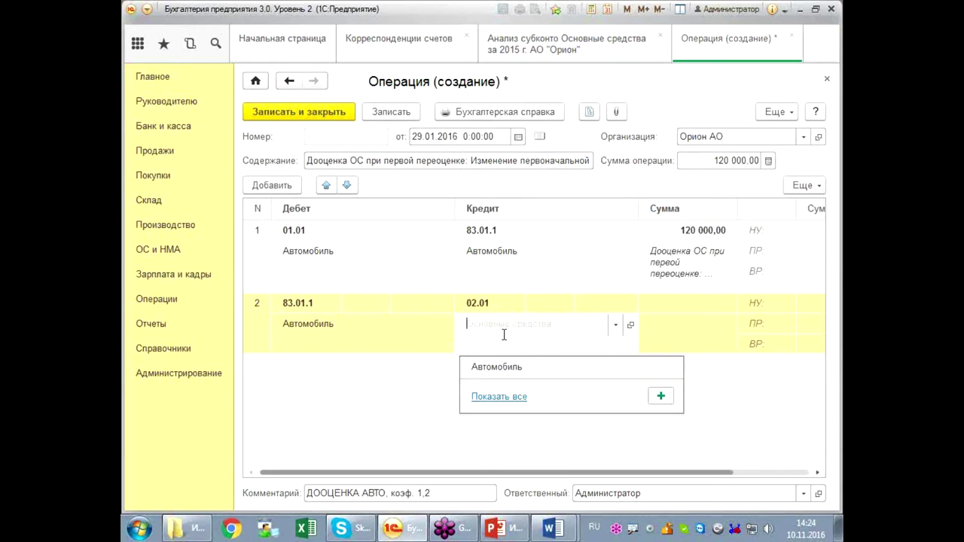
click(507, 368)
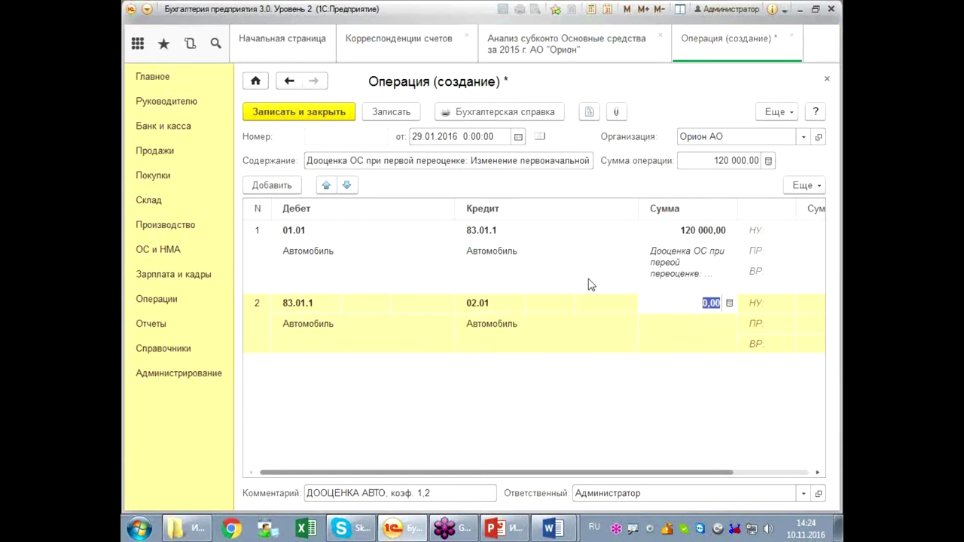
click(392, 114)
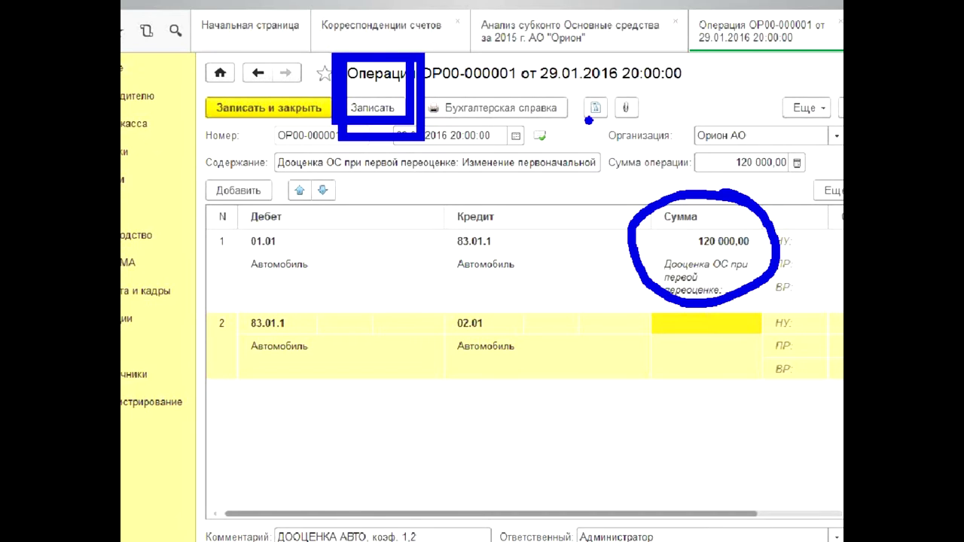
mouse_move(581, 119)
mouse_down()
mouse_move(618, 124)
mouse_move(597, 154)
mouse_up()
mouse_move(639, 111)
mouse_down()
mouse_move(662, 105)
mouse_move(672, 140)
mouse_up()
drag(681, 102, 714, 113)
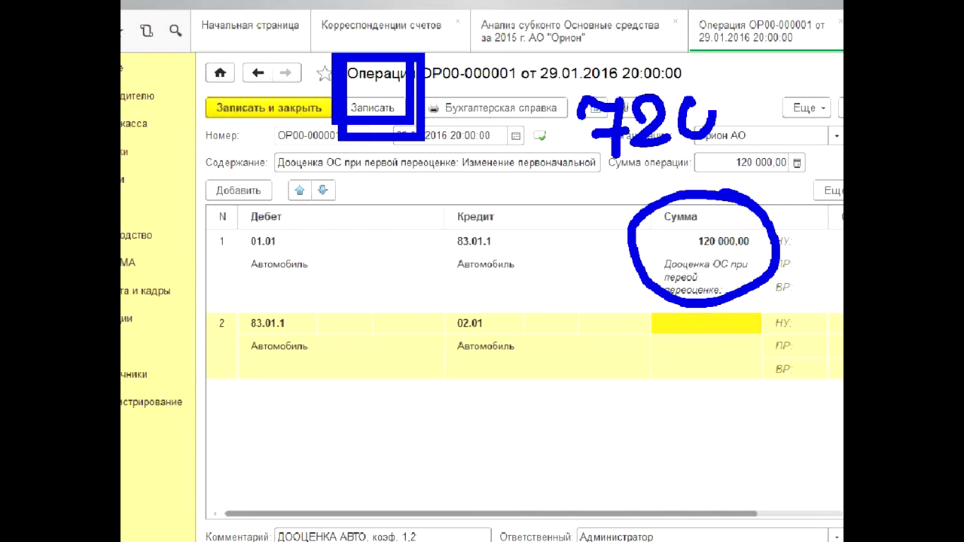
mouse_move(574, 211)
mouse_down()
mouse_move(553, 261)
mouse_move(573, 206)
mouse_move(607, 239)
mouse_up()
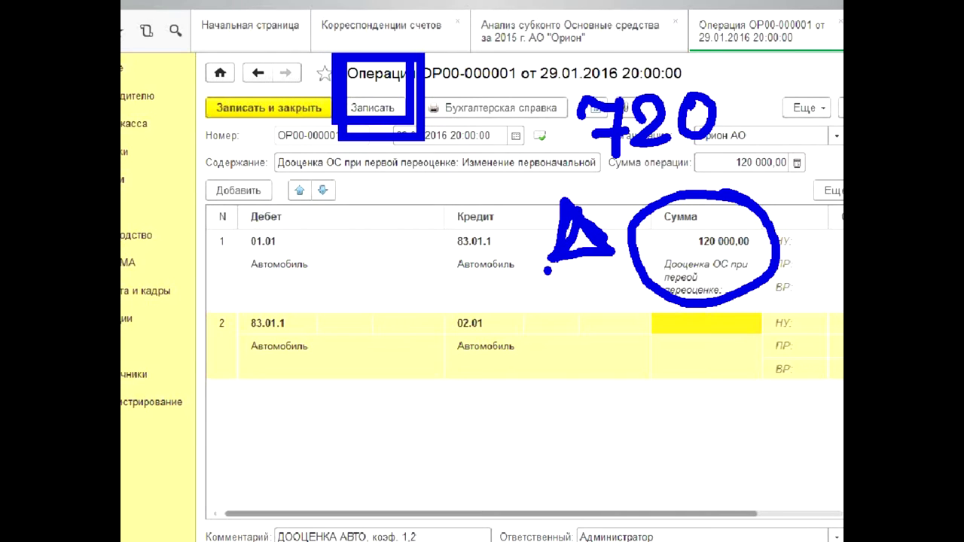
Step: Examine the cost and the account 02.01 depreciation of Автомобиль in the 2015 fixed assets subconto analysis report
click(505, 46)
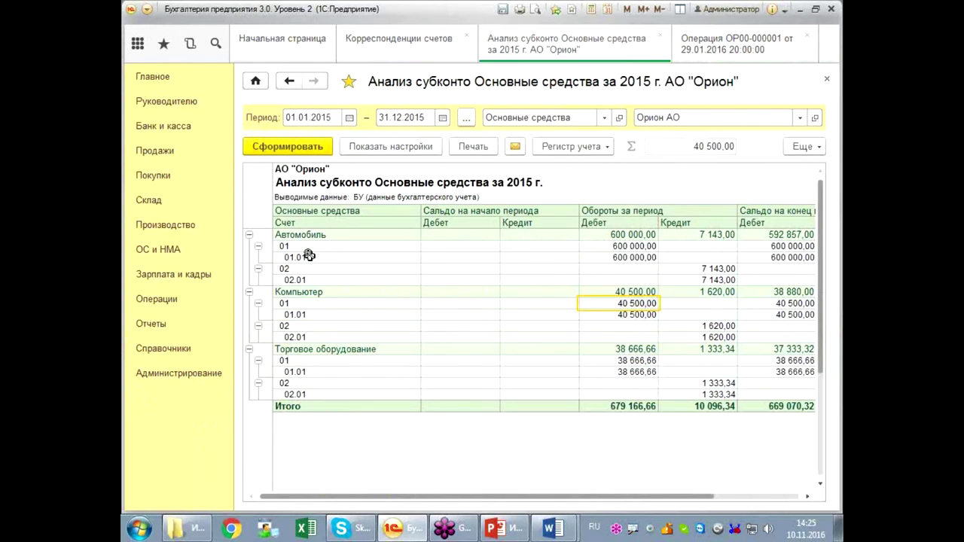
click(597, 257)
drag(716, 268, 716, 281)
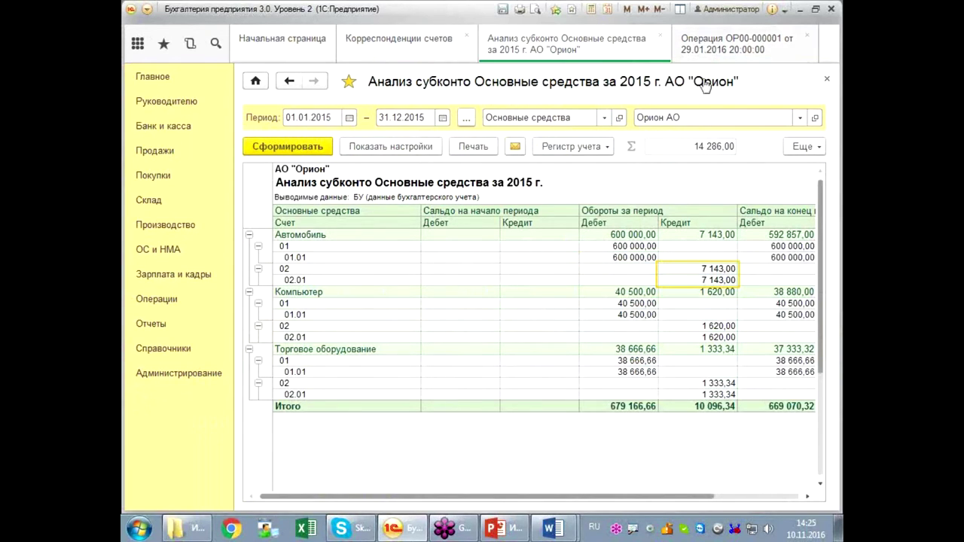
click(711, 52)
click(670, 309)
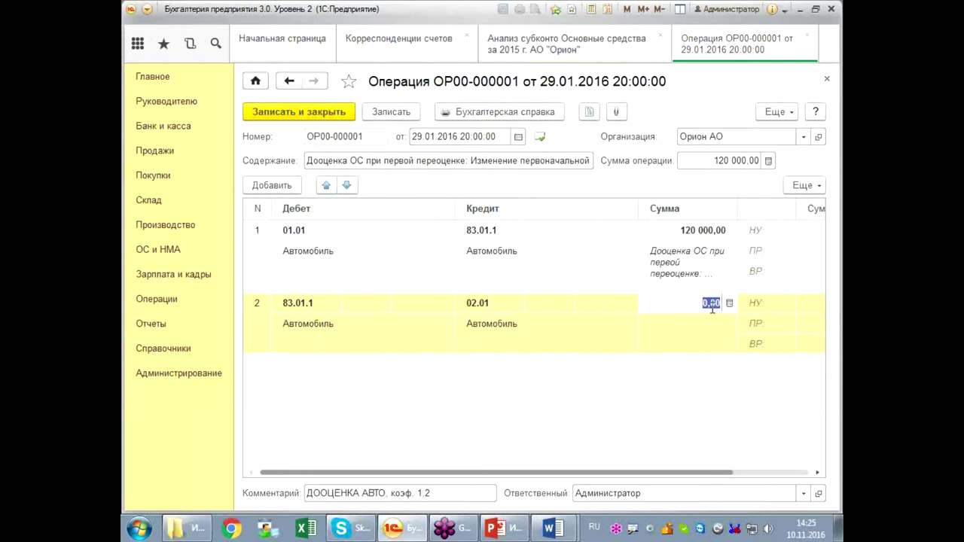
click(730, 304)
click(656, 347)
click(656, 383)
click(657, 364)
click(704, 383)
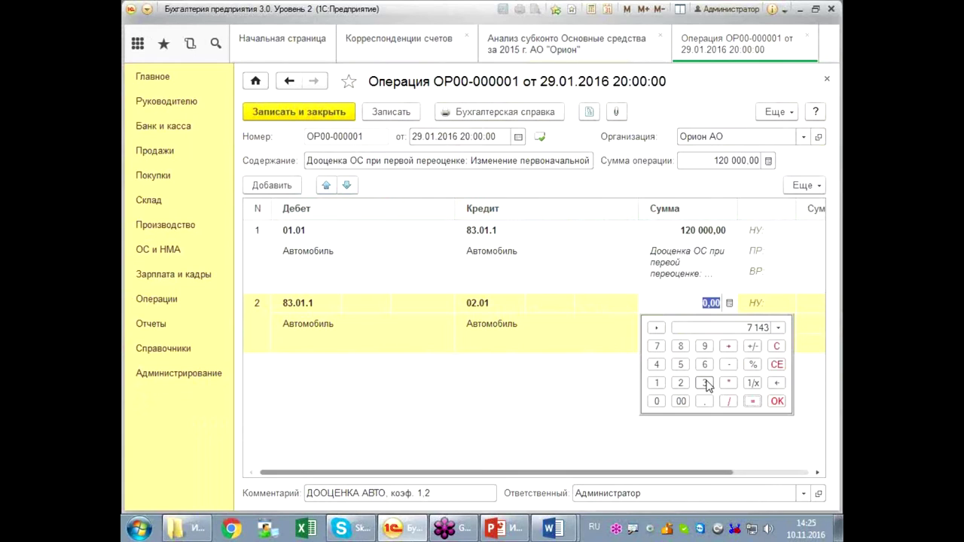
mouse_move(710, 286)
mouse_down()
mouse_move(766, 288)
mouse_move(698, 312)
mouse_up()
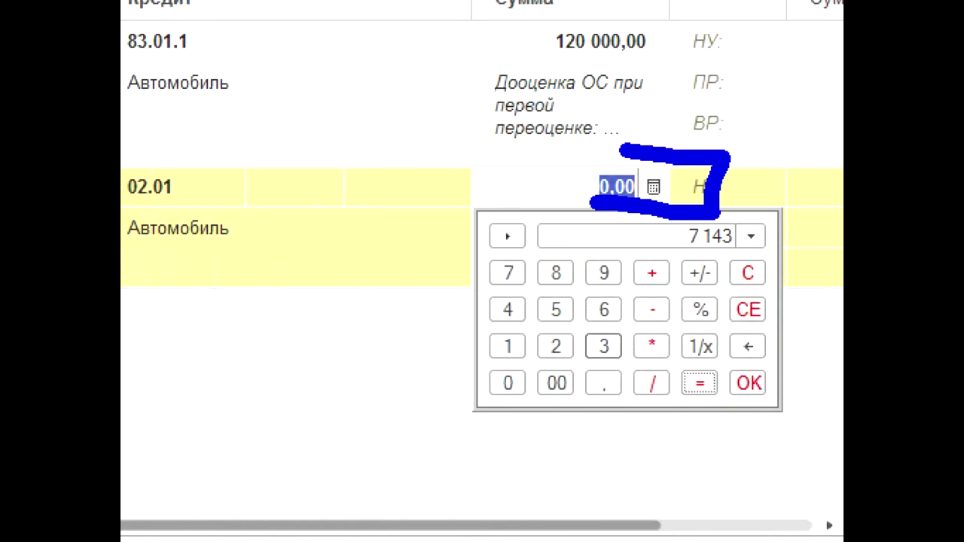
key(Escape)
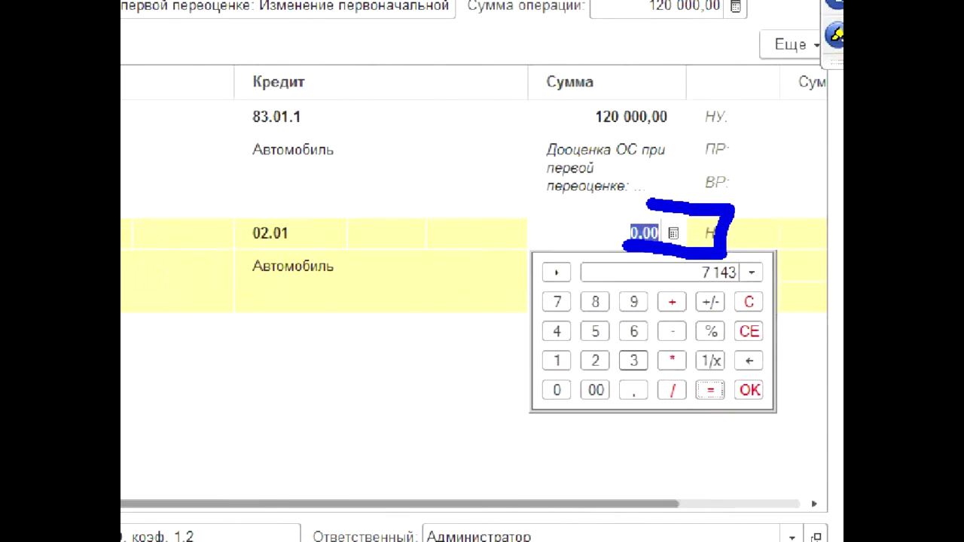
Step: Calculate 7143 multiplied by 1.2 in the calculator of the second entry's amount
click(729, 303)
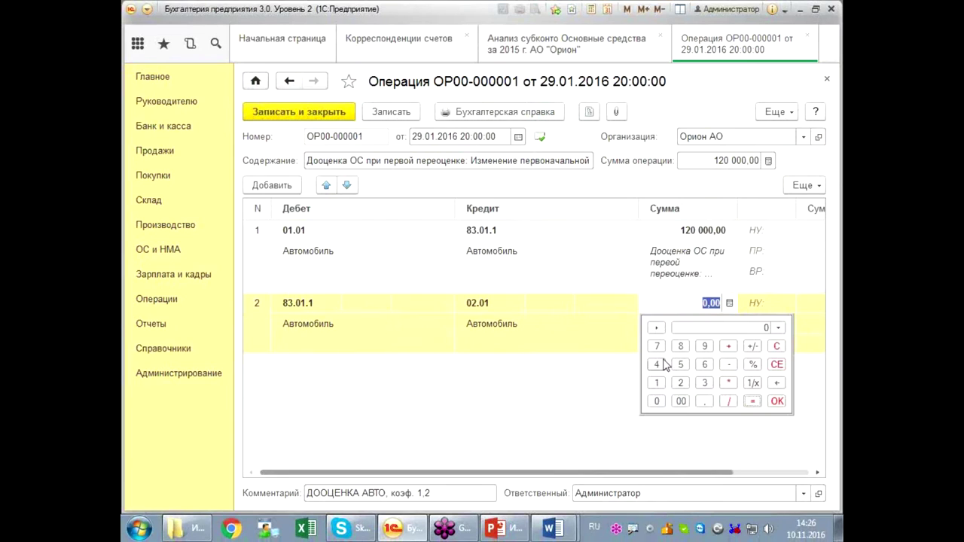
click(656, 383)
click(657, 364)
click(704, 383)
click(656, 383)
click(705, 401)
key(2)
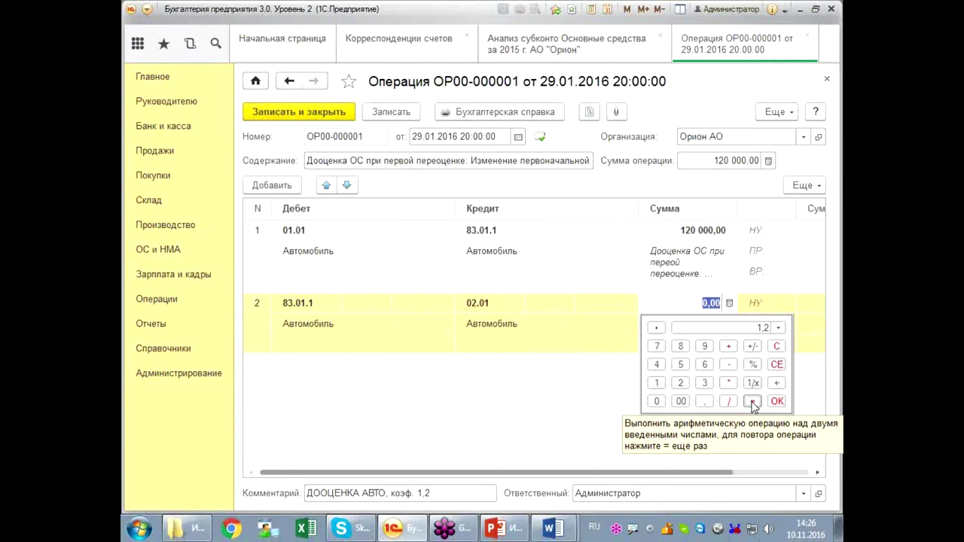
click(752, 402)
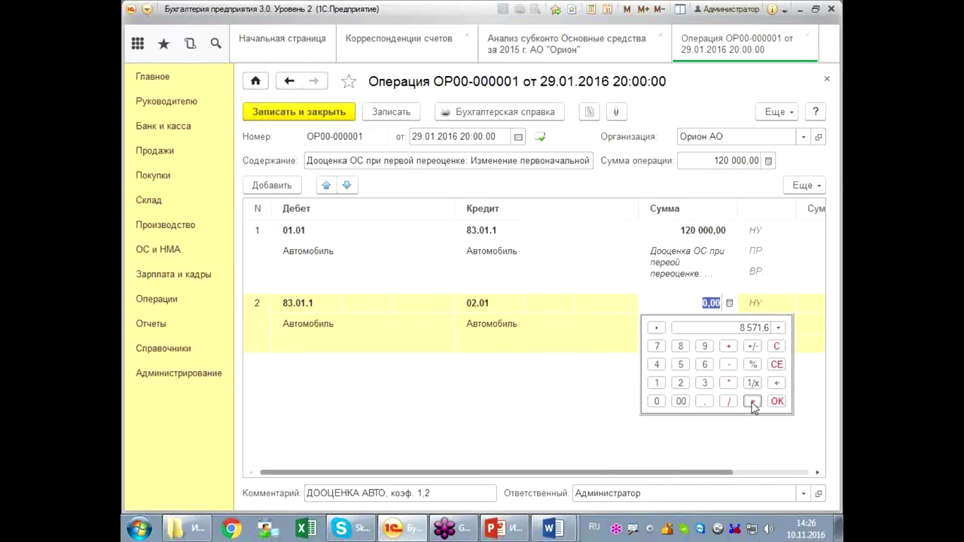
Step: Recheck the automobile's depreciation in the report and set the second entry's amount to 1 428,60, calculated as 7143 × 0.2
click(559, 50)
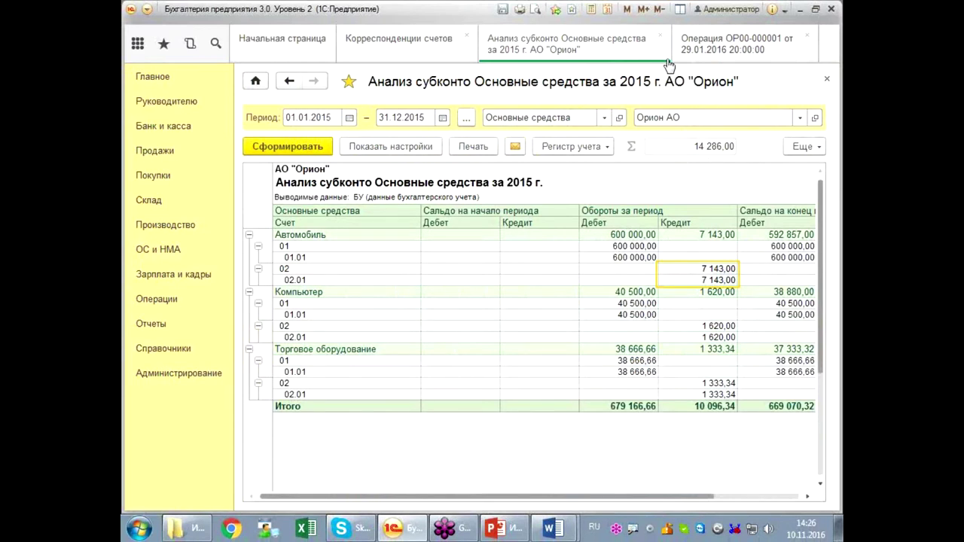
click(695, 50)
click(730, 304)
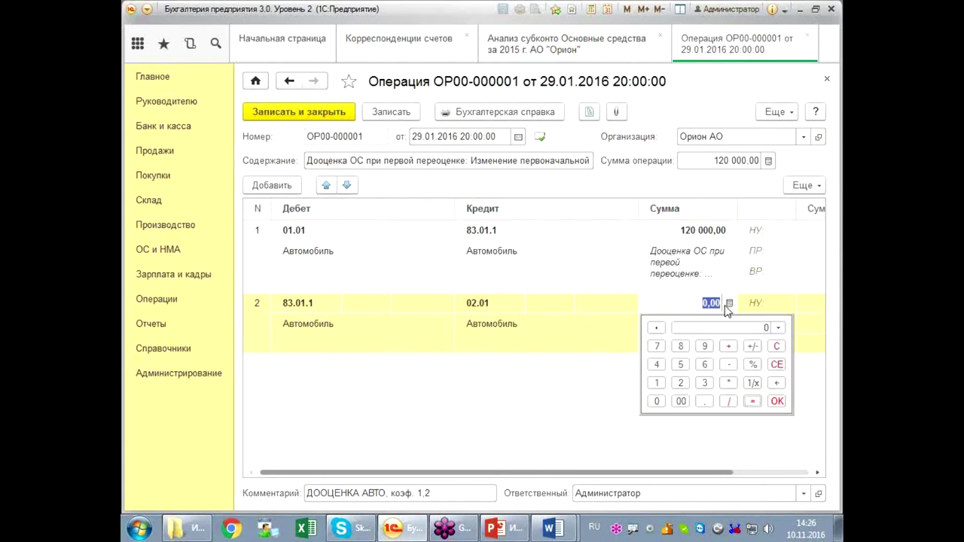
click(656, 347)
click(655, 365)
click(777, 383)
click(656, 382)
click(656, 364)
click(705, 382)
click(656, 401)
click(682, 383)
click(753, 402)
click(777, 402)
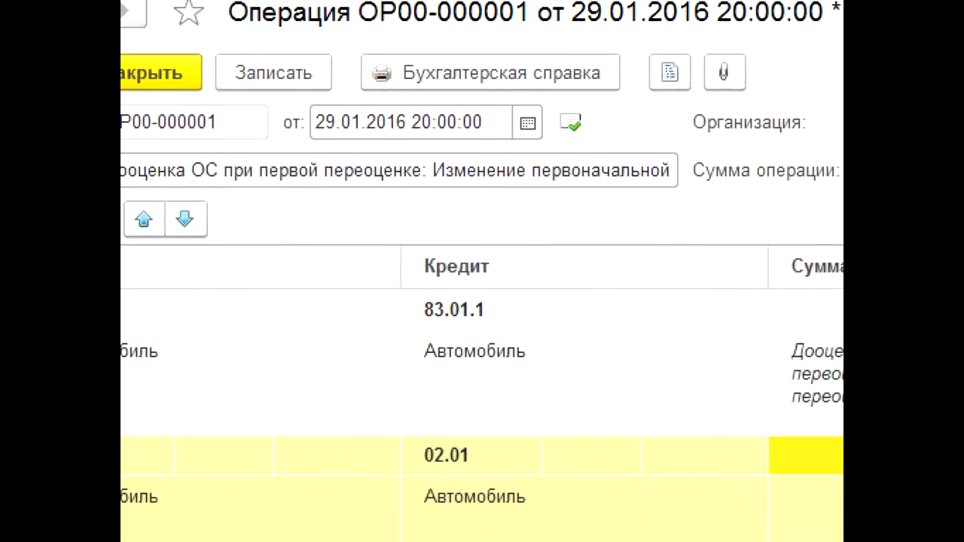
drag(662, 354, 704, 347)
drag(633, 251, 675, 239)
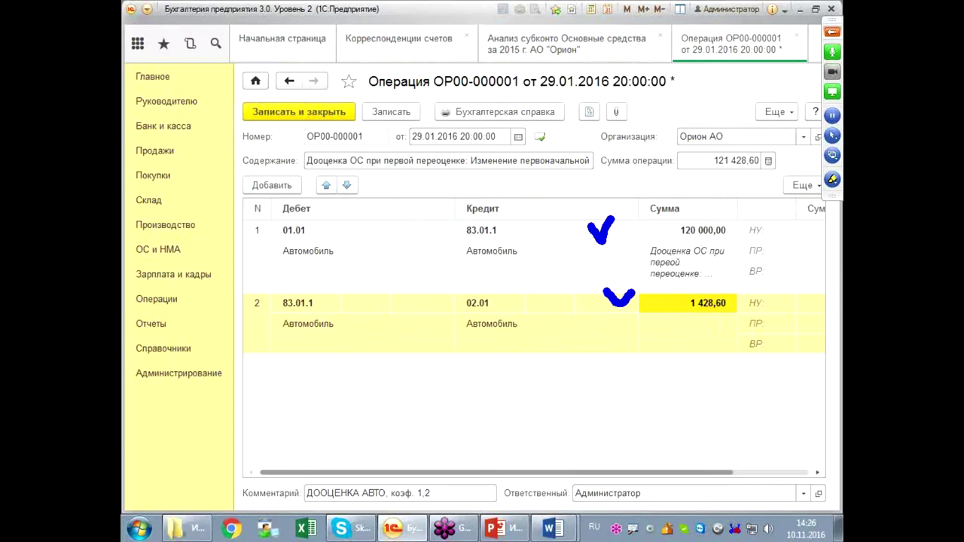
mouse_move(454, 286)
mouse_down()
mouse_move(465, 385)
mouse_move(552, 370)
mouse_move(468, 369)
mouse_up()
mouse_move(573, 321)
mouse_down()
mouse_move(578, 360)
mouse_move(607, 361)
mouse_up()
drag(601, 323, 662, 368)
mouse_move(647, 335)
mouse_down()
mouse_move(664, 371)
mouse_move(700, 351)
mouse_move(744, 364)
mouse_up()
mouse_move(612, 326)
mouse_down()
mouse_move(610, 334)
mouse_move(564, 336)
mouse_move(578, 327)
mouse_up()
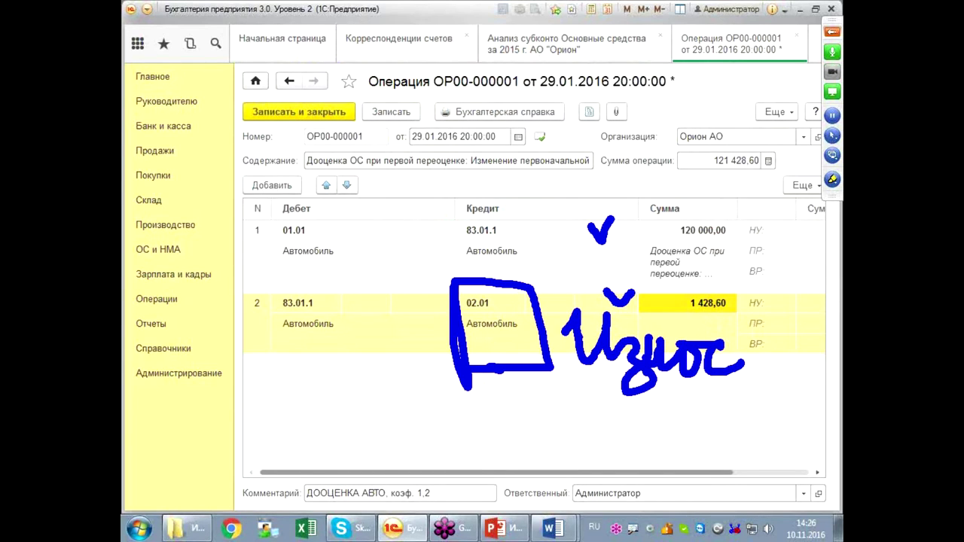
mouse_move(567, 368)
mouse_down()
mouse_move(657, 429)
mouse_move(772, 381)
mouse_up()
mouse_move(553, 297)
mouse_down()
mouse_move(553, 310)
mouse_move(740, 272)
mouse_move(751, 301)
mouse_up()
key(Escape)
Step: Enter "Износ_Переоценка" as the second entry's description and widen the Сумма column to fit it
click(692, 322)
click(691, 322)
text(И)
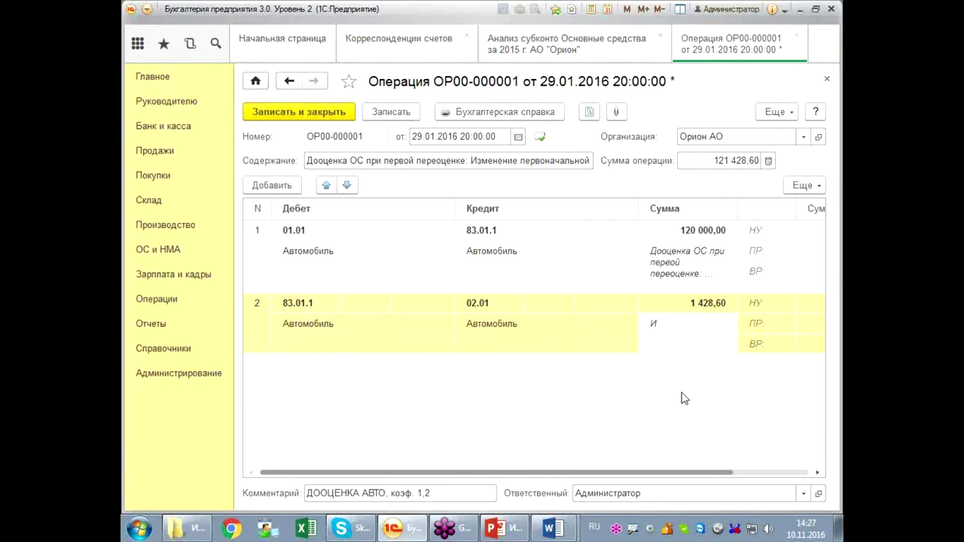
text(знос_Переоценка)
key(Return)
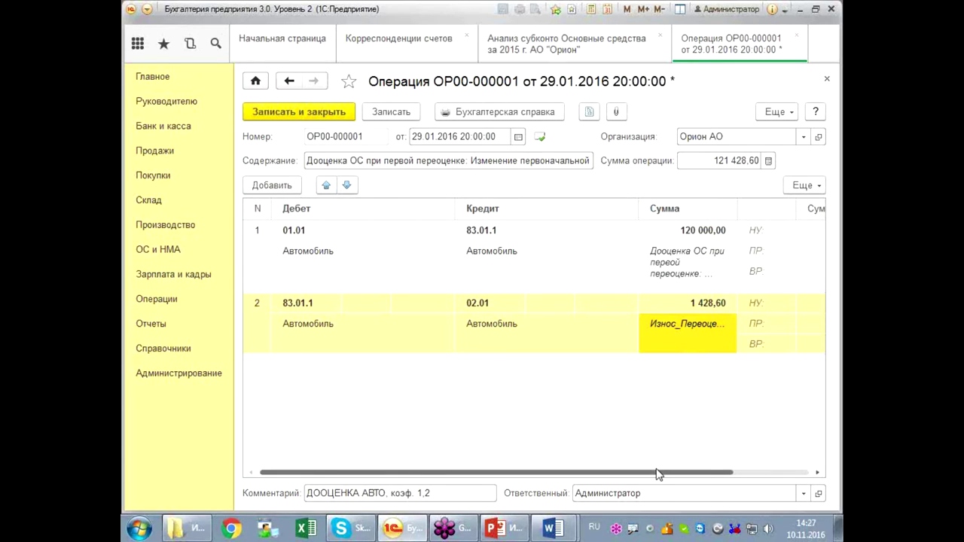
drag(658, 473, 776, 475)
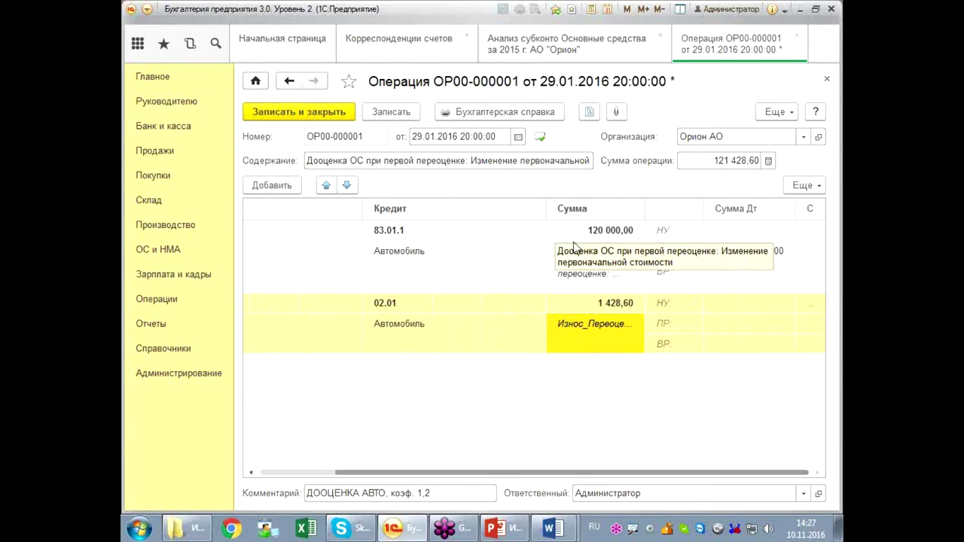
drag(547, 209, 463, 209)
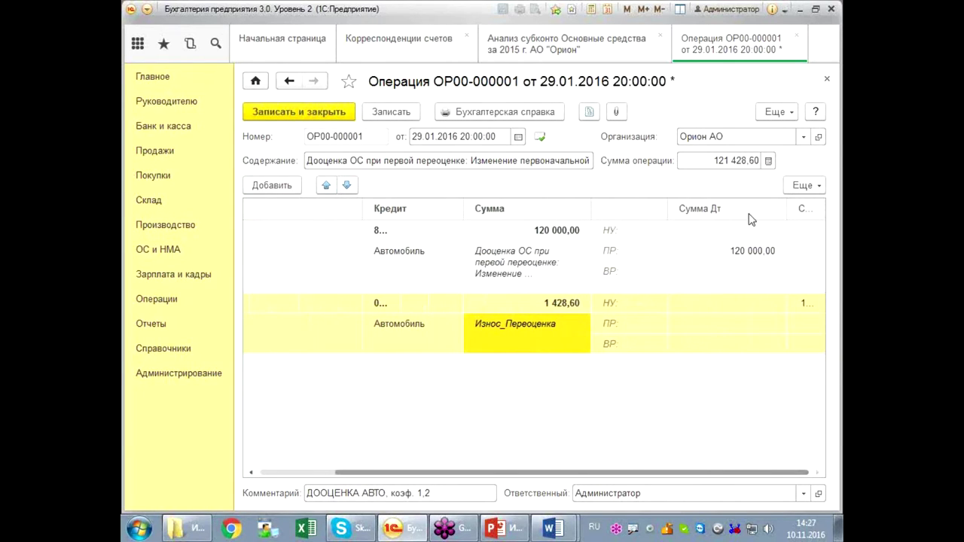
Step: Resize the tax amount columns and move the second entry's credit amount from НУ to ПР, entering 1 428,60 there
drag(788, 205, 743, 205)
drag(663, 204, 543, 209)
drag(708, 210, 684, 210)
double_click(763, 305)
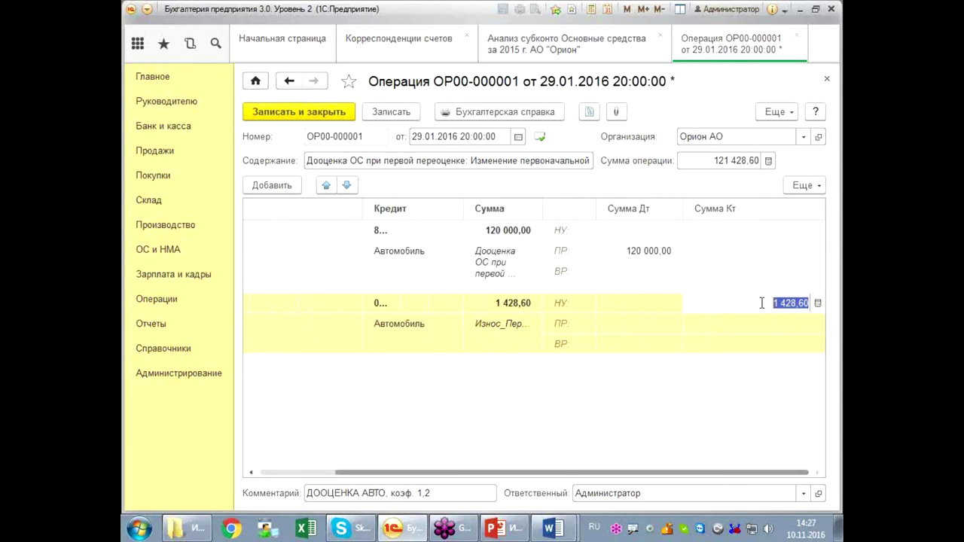
key(Delete)
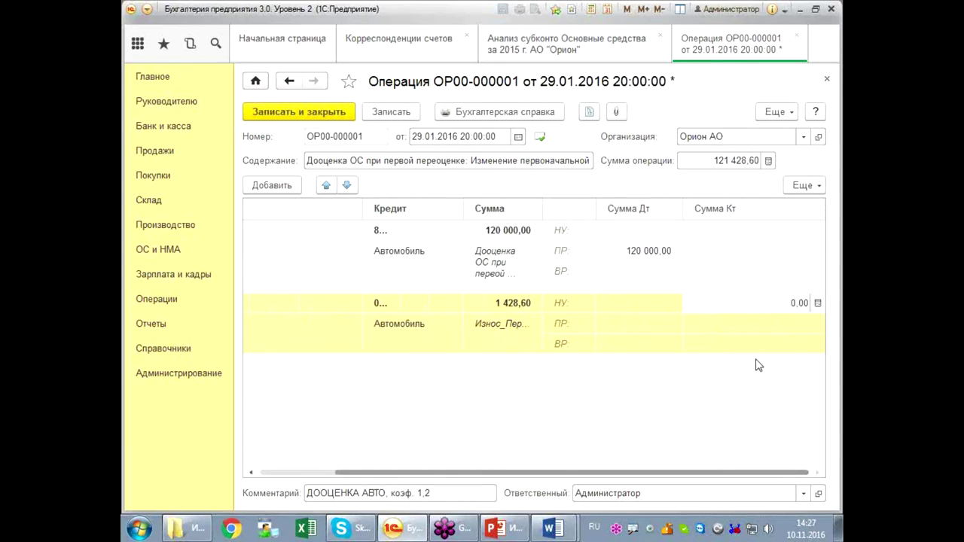
click(780, 324)
click(780, 324)
text(1 428)
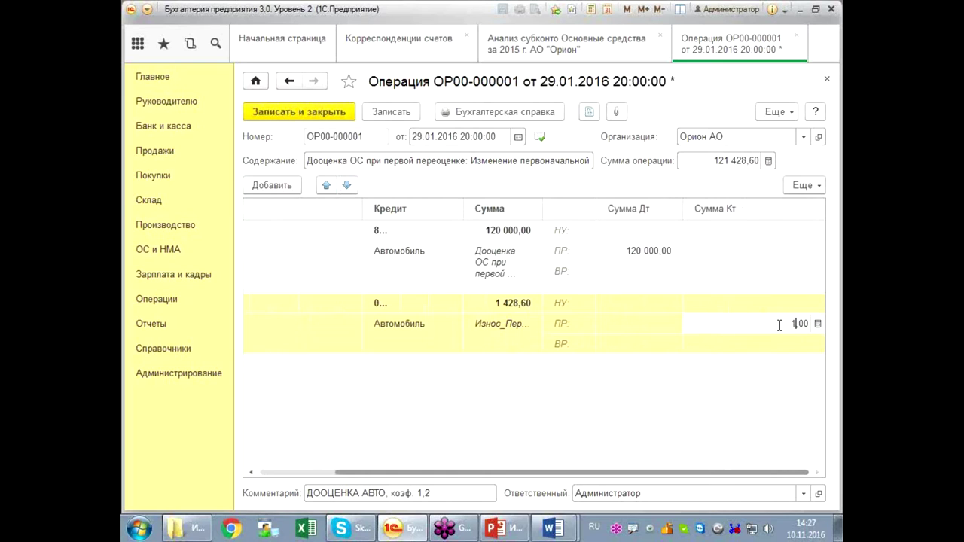
text(,6)
key(Return)
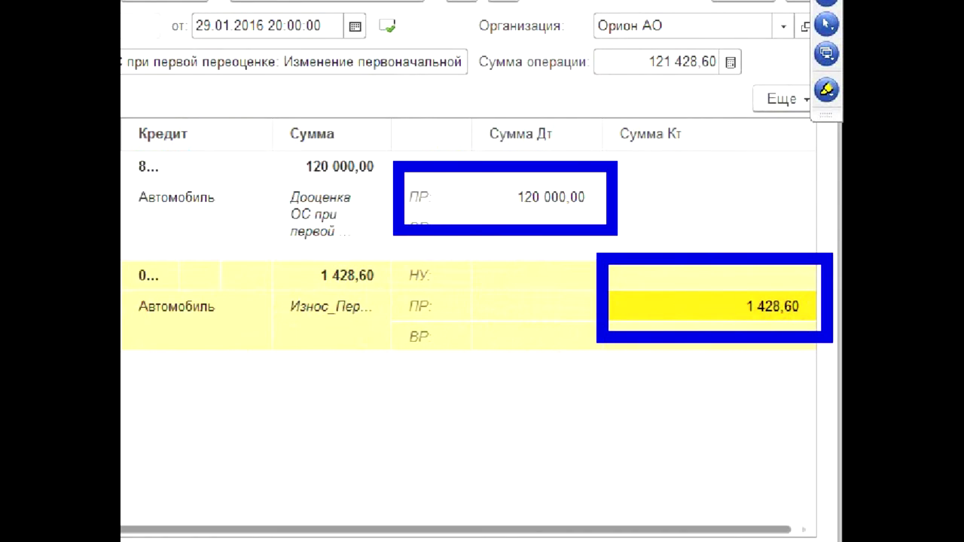
Step: Widen the Кредит column so the account numbers are readable and save the operation
click(697, 281)
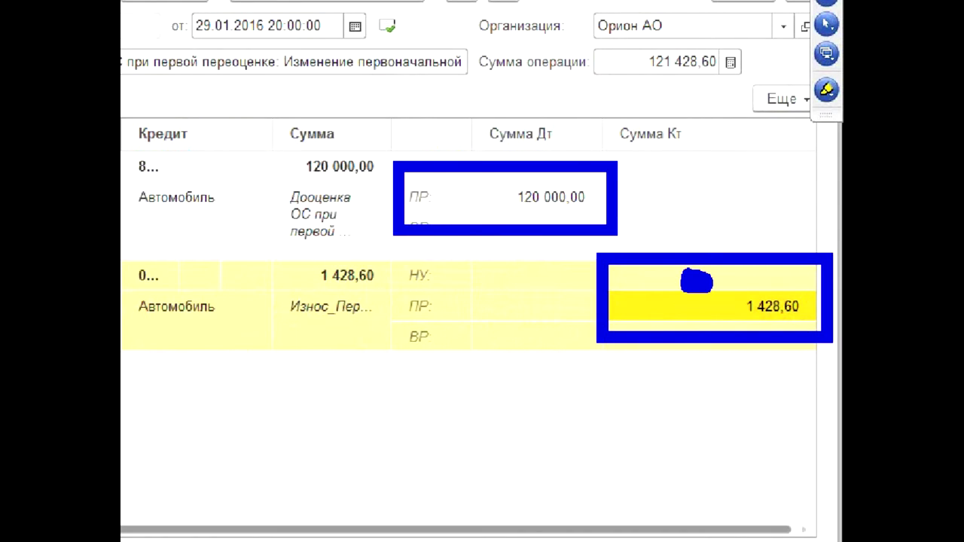
click(639, 156)
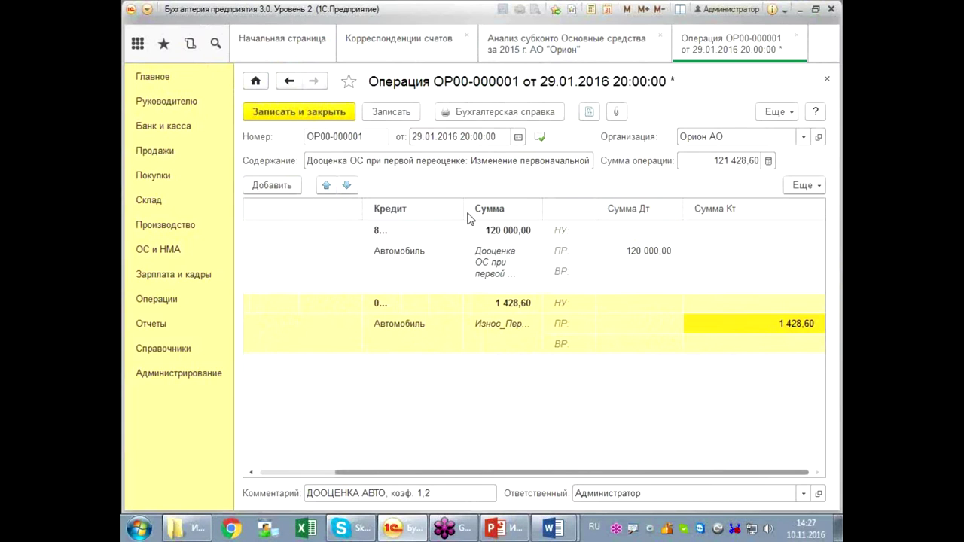
drag(272, 144, 352, 143)
drag(364, 212, 373, 211)
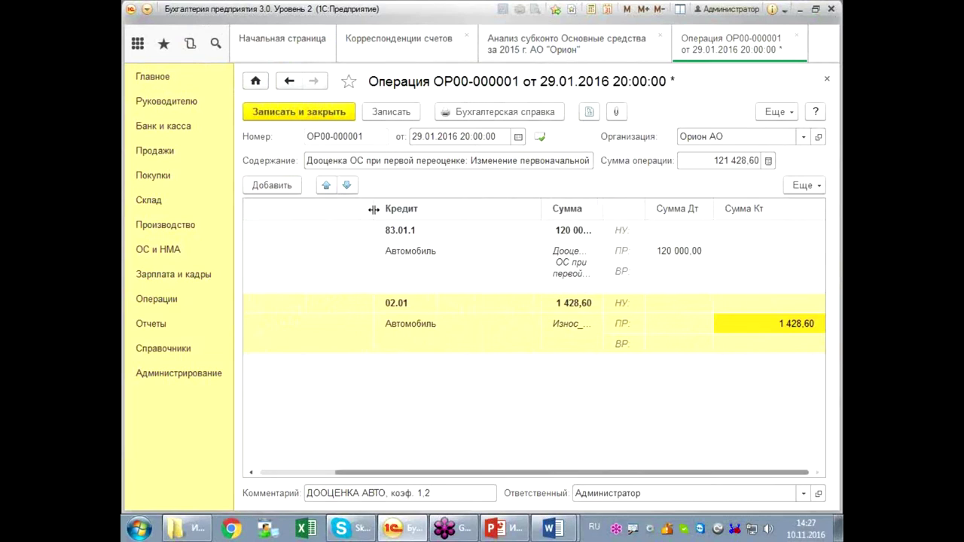
drag(530, 473, 490, 477)
click(388, 115)
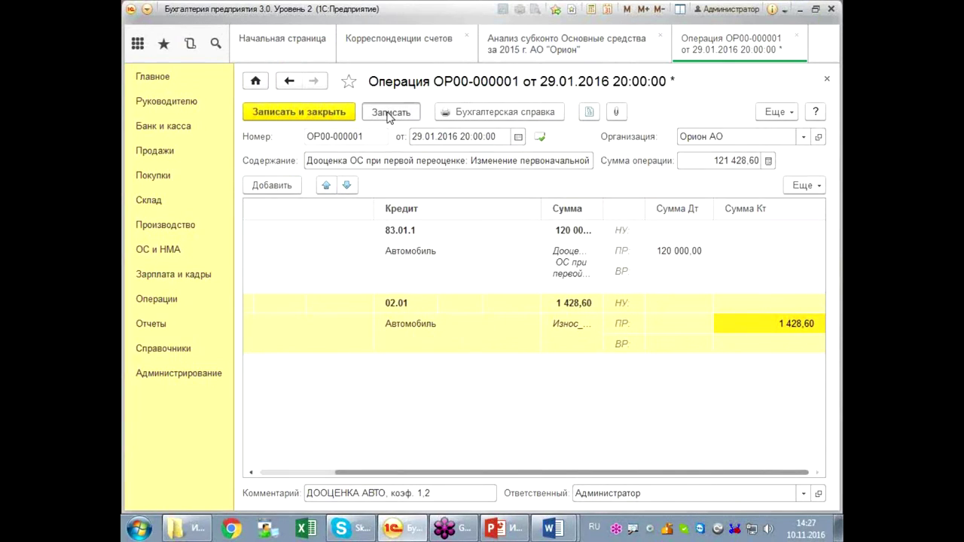
Step: Open the operation's Бухгалтерская справка, review its debit, credit and amount columns for both entries, and close it
click(483, 111)
drag(466, 497, 728, 503)
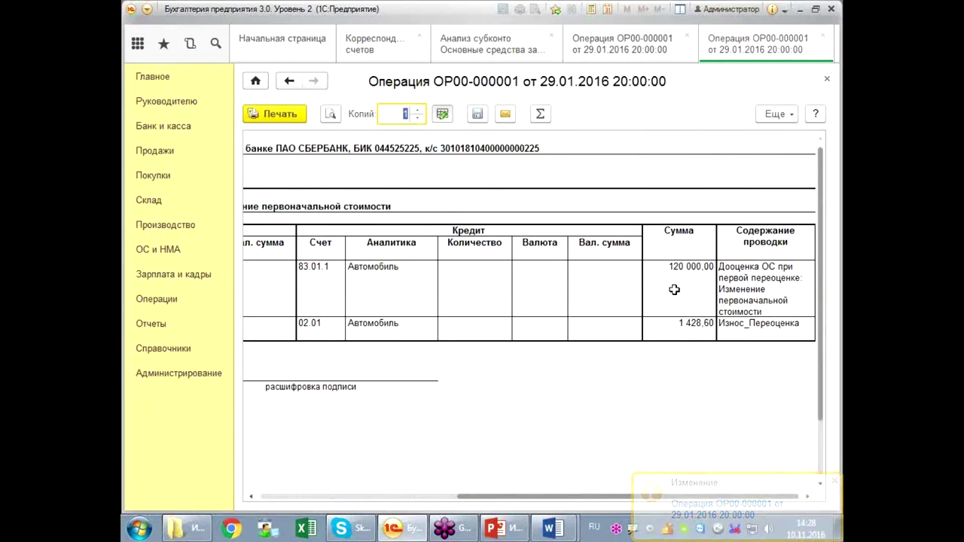
drag(609, 497, 362, 501)
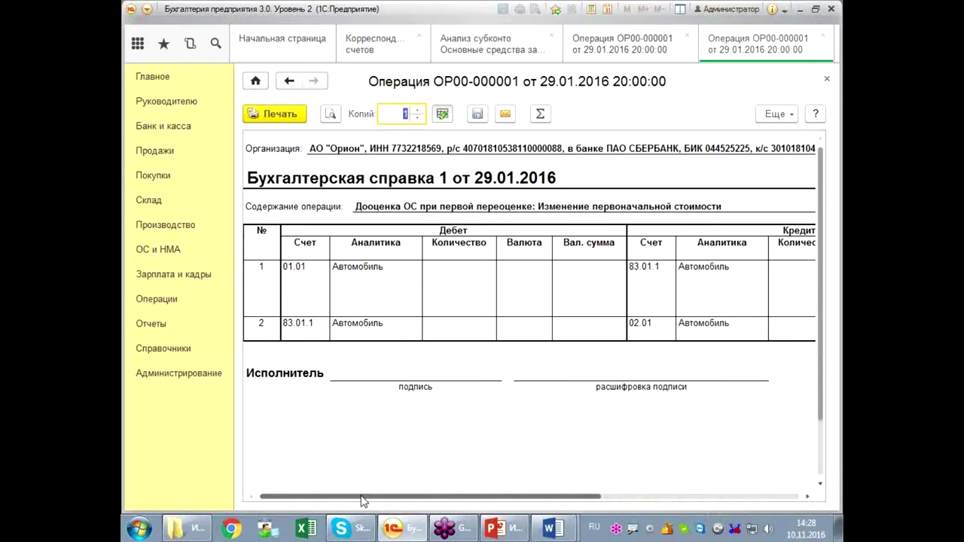
drag(362, 501, 680, 479)
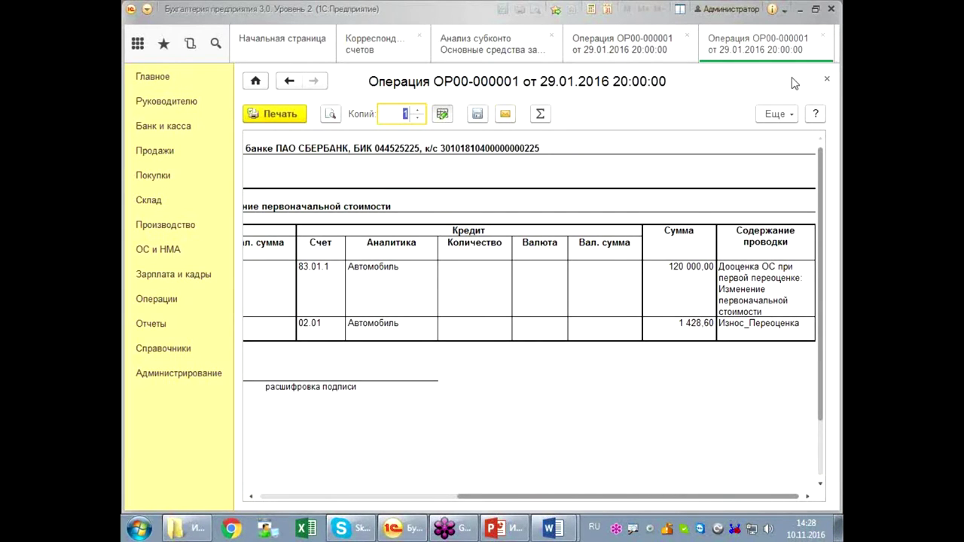
click(826, 79)
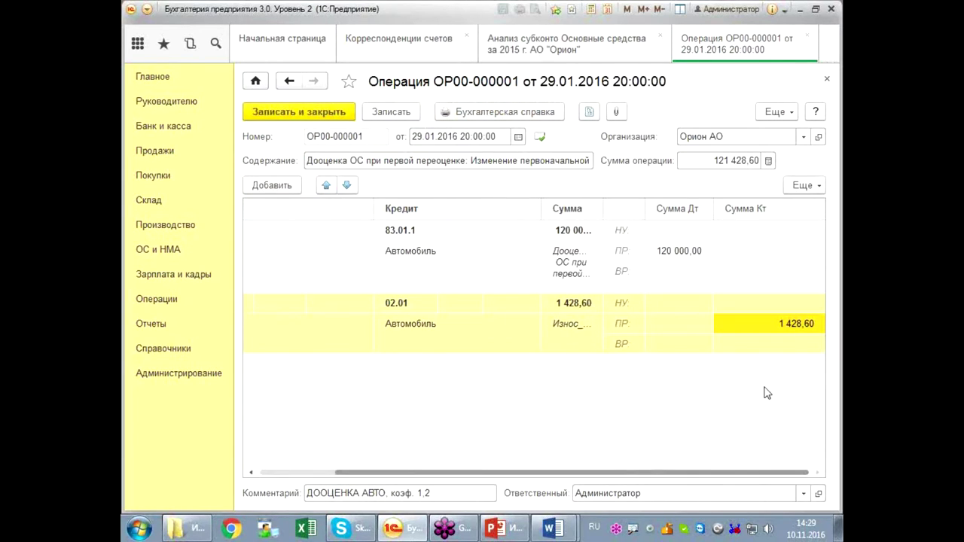
drag(767, 332, 401, 319)
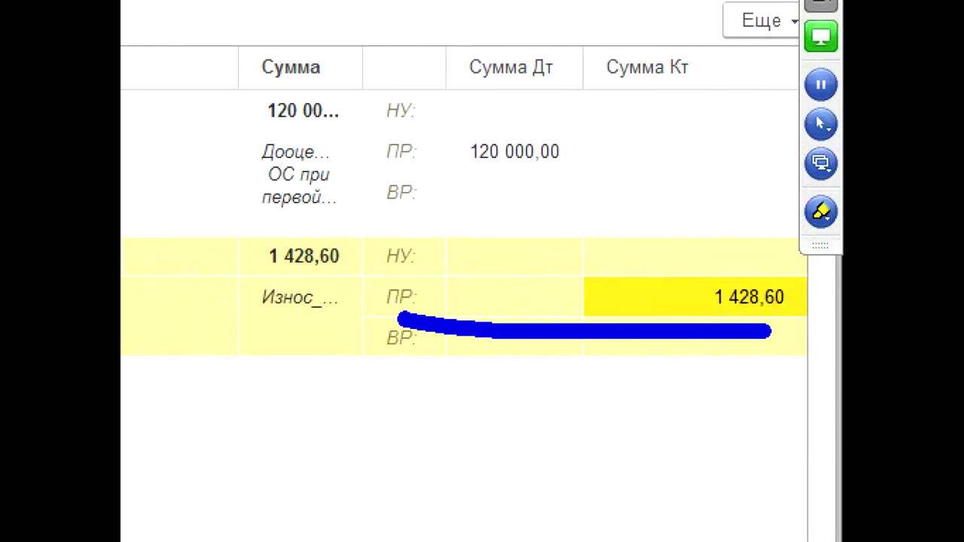
drag(348, 171, 571, 174)
mouse_move(579, 34)
mouse_down()
mouse_move(579, 67)
mouse_move(604, 68)
mouse_up()
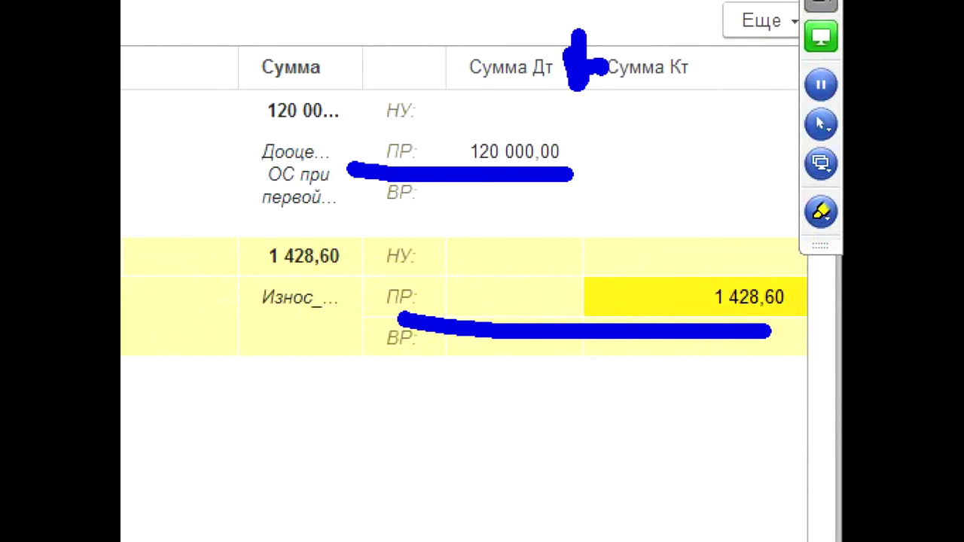
drag(506, 85, 503, 113)
mouse_move(682, 241)
mouse_down()
mouse_move(663, 268)
mouse_move(642, 206)
mouse_up()
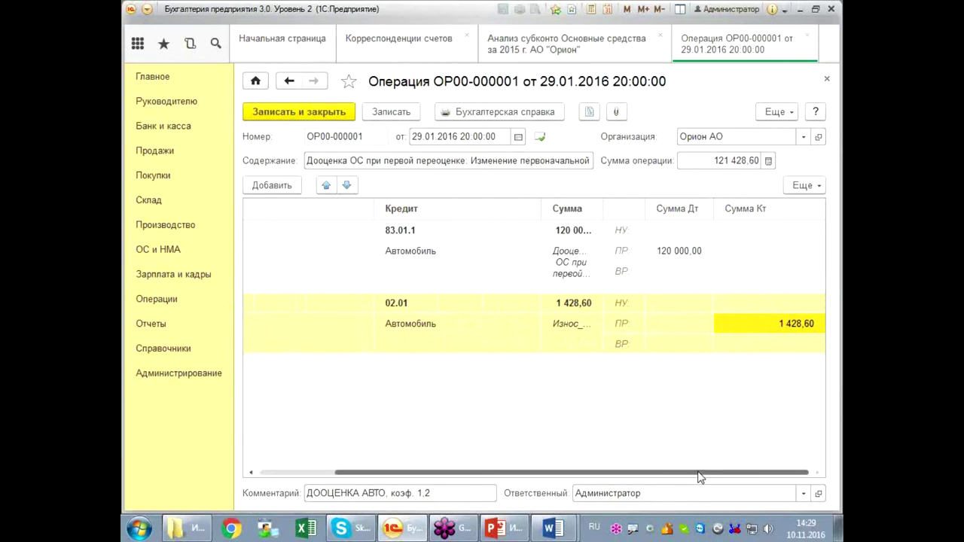
click(781, 113)
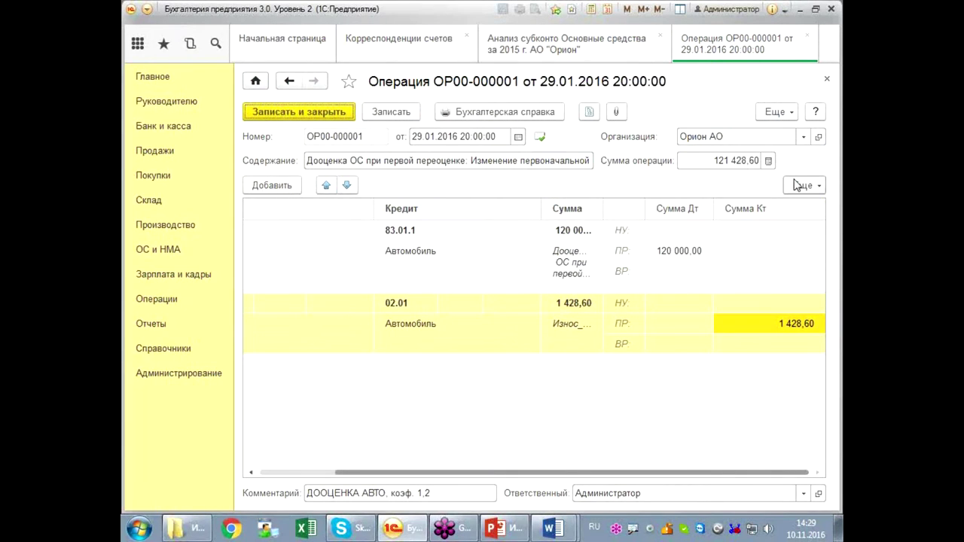
click(797, 186)
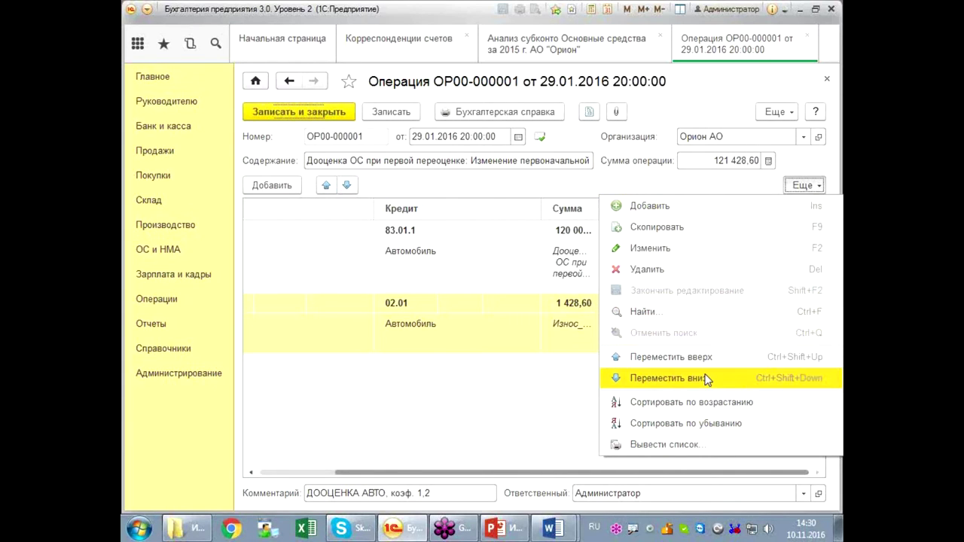
click(767, 116)
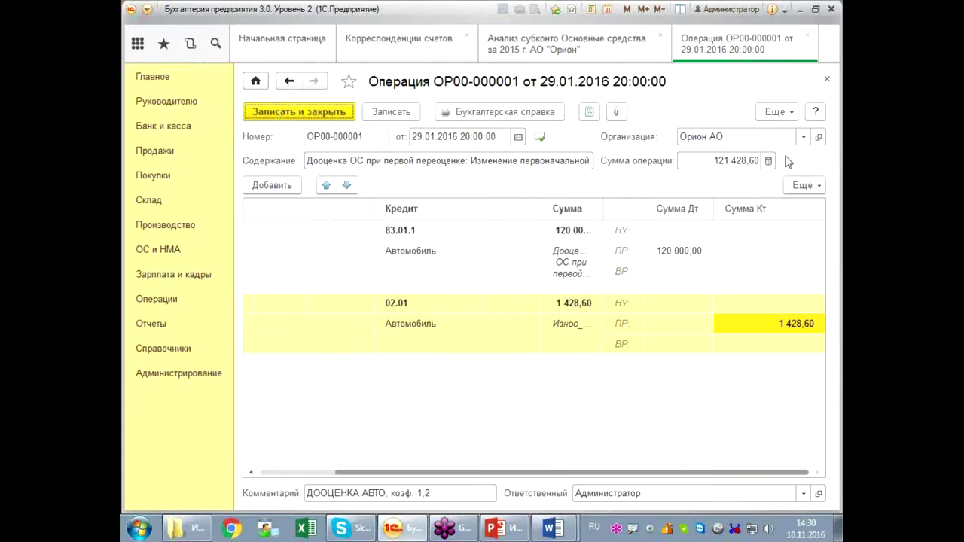
Step: Add the information register "Параметры амортизации ОС (бухгалтерский учет)" to the operation and view its empty table
click(768, 103)
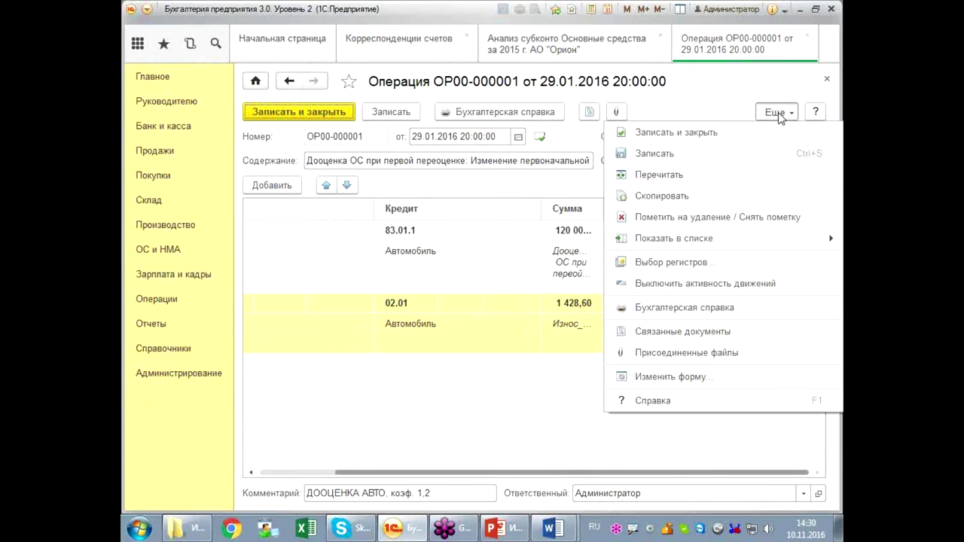
click(721, 264)
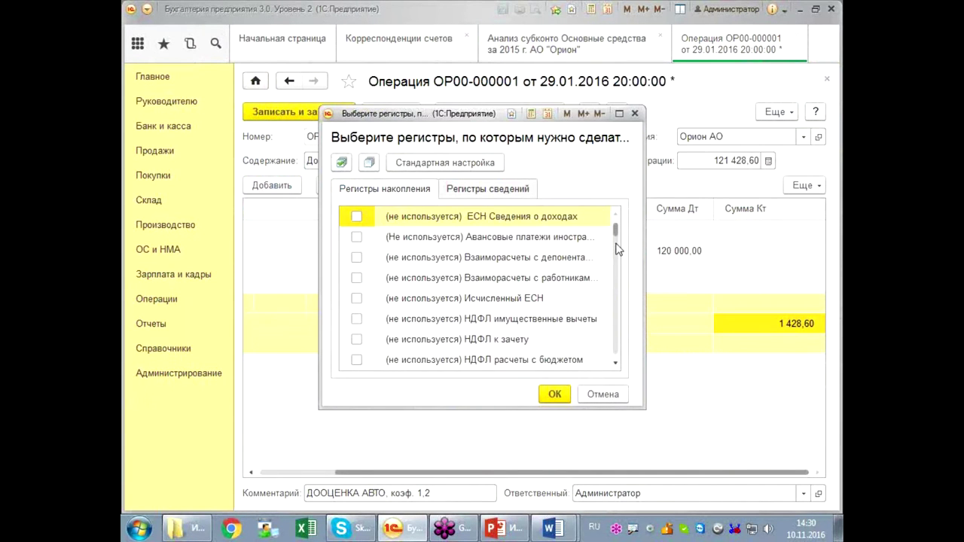
drag(616, 230, 599, 215)
click(515, 195)
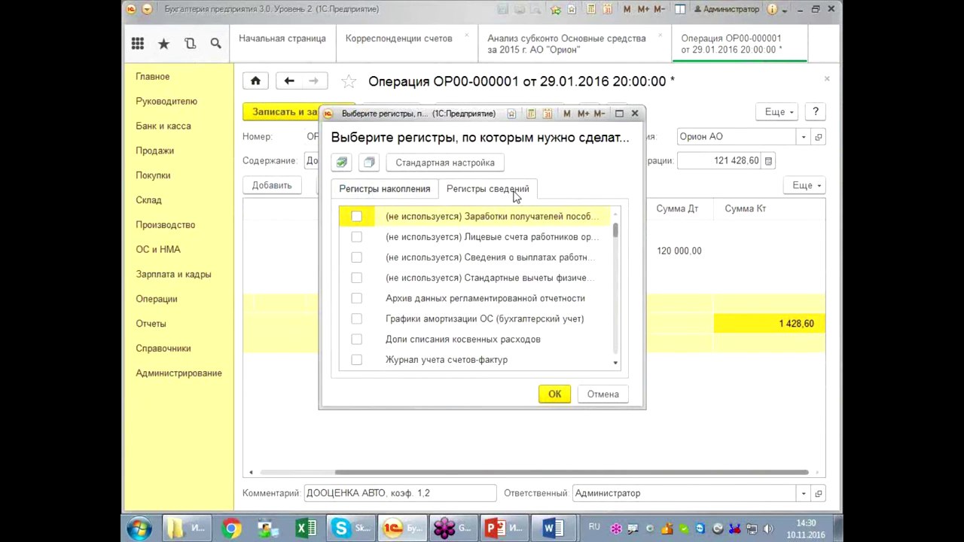
drag(640, 410, 669, 445)
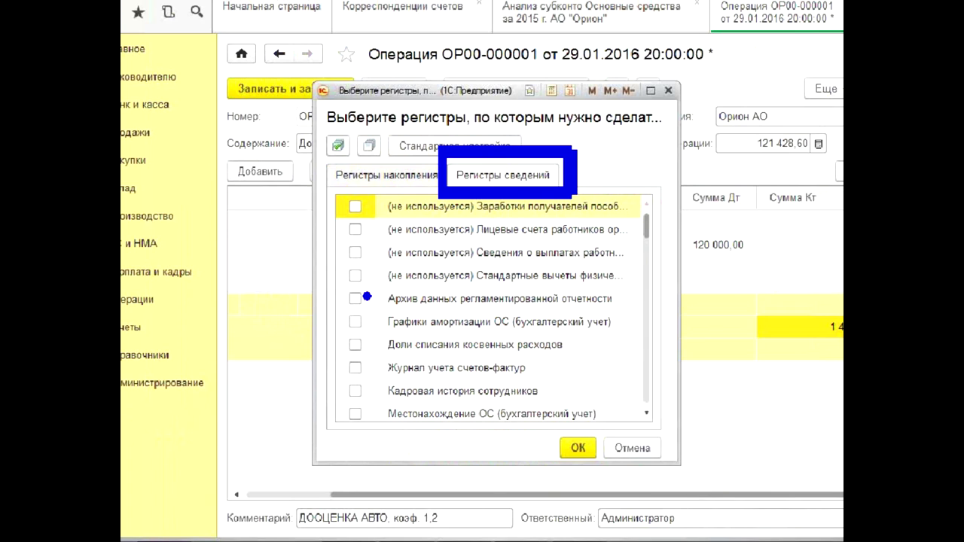
click(367, 298)
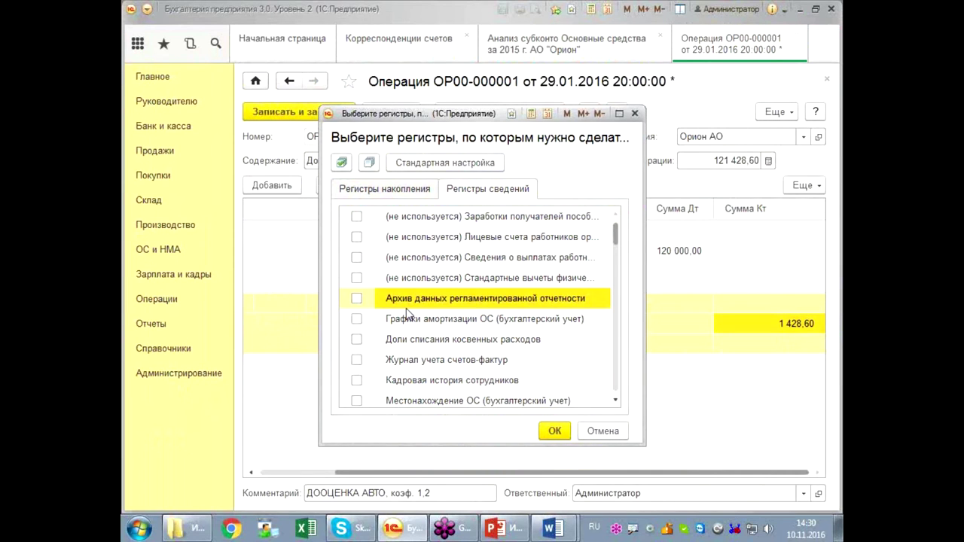
text(па)
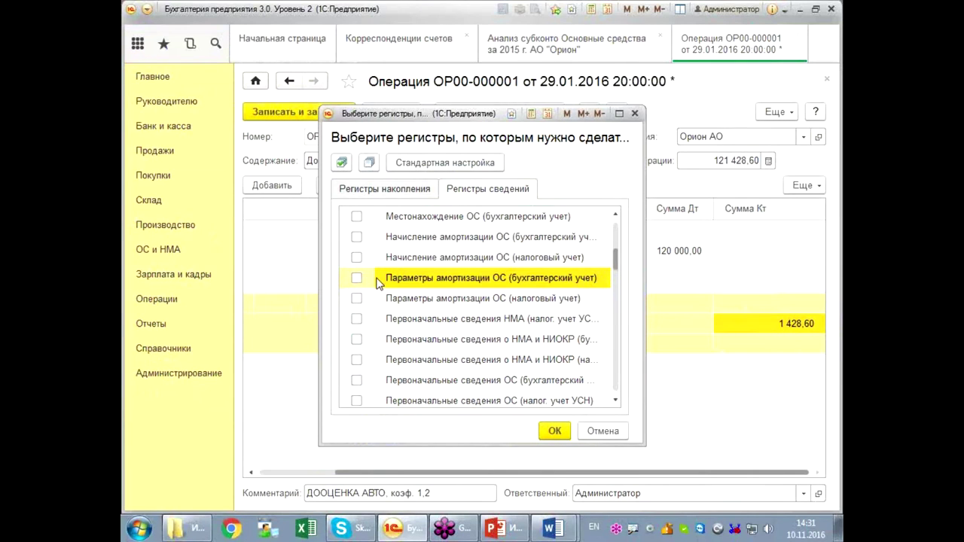
click(352, 274)
click(555, 431)
click(493, 188)
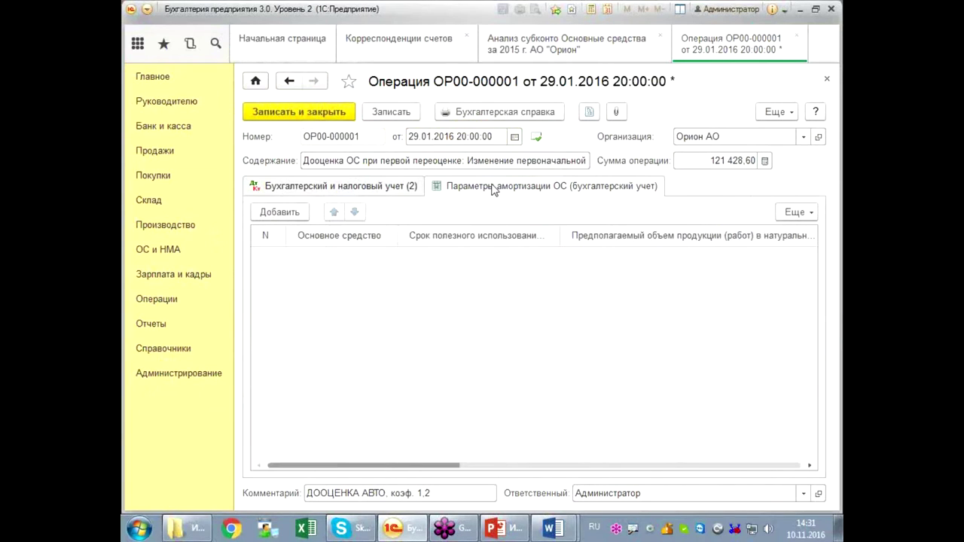
click(412, 190)
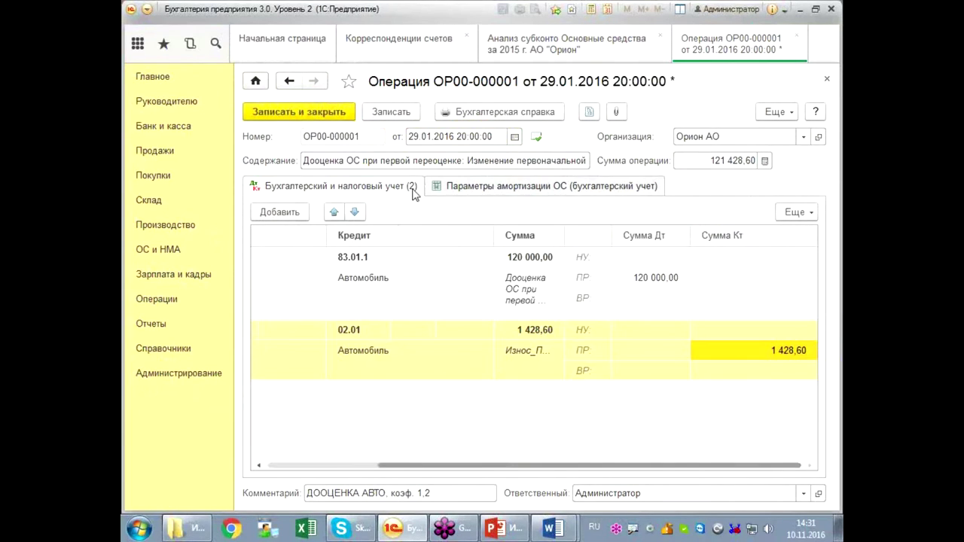
click(608, 192)
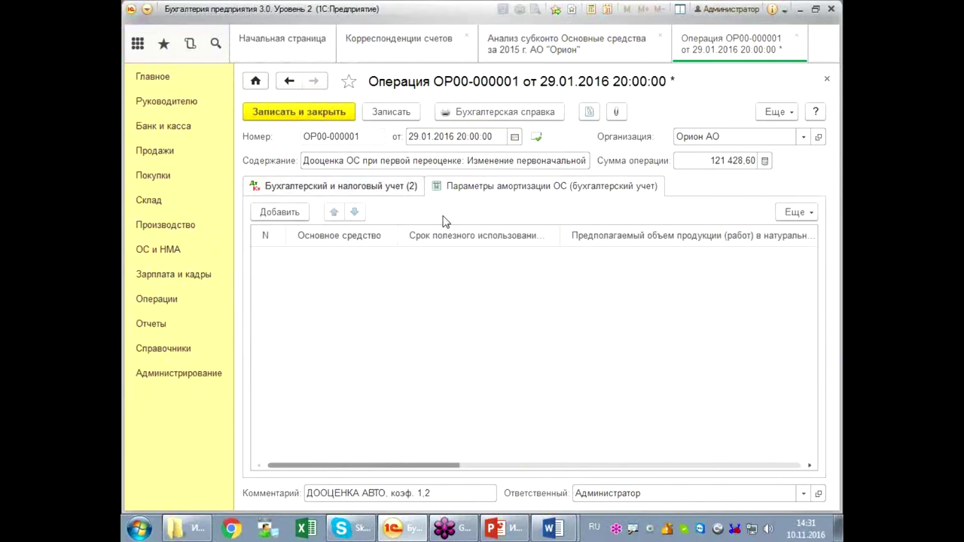
Step: Reopen the register selection and choose "Параметры амортизации ОС (налоговый учет)" instead of the accounting version of that register
click(781, 112)
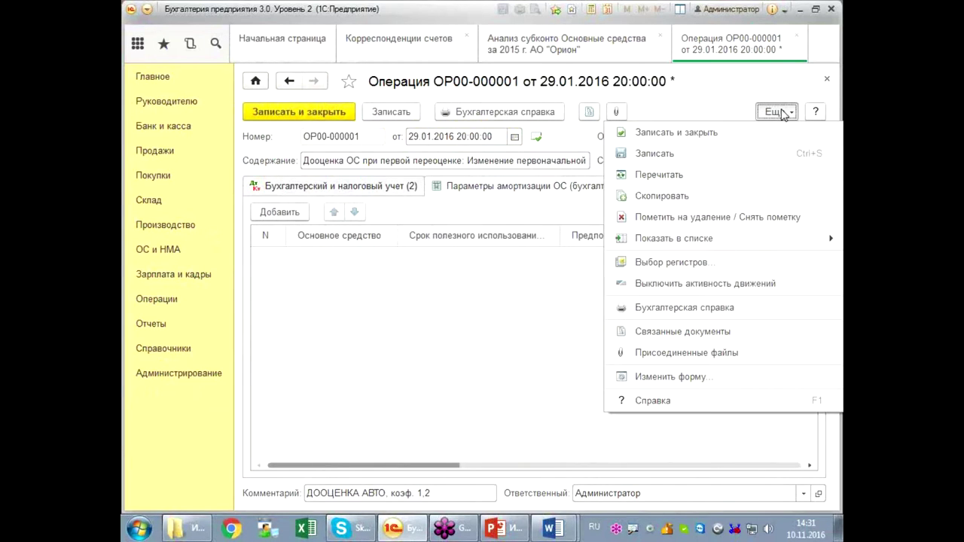
click(682, 266)
click(534, 194)
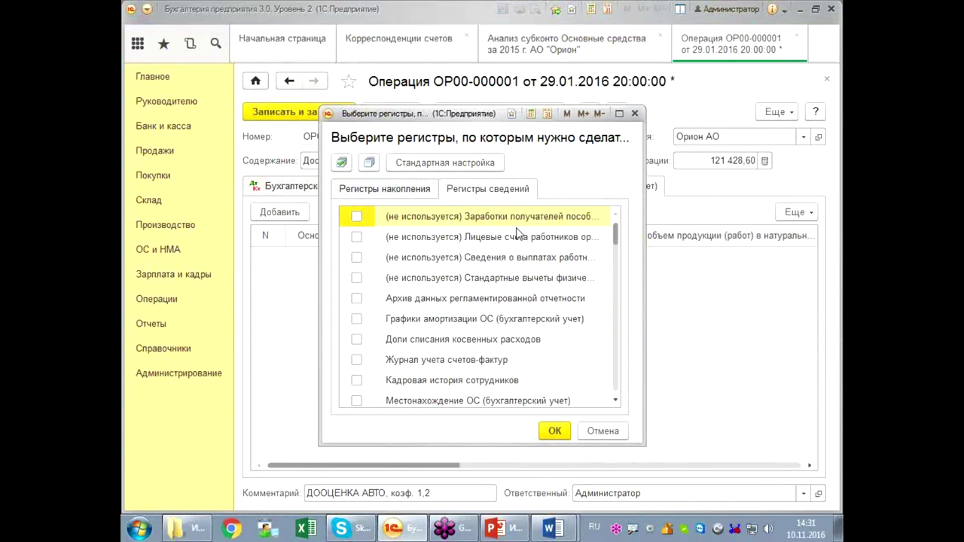
click(471, 288)
text(пар)
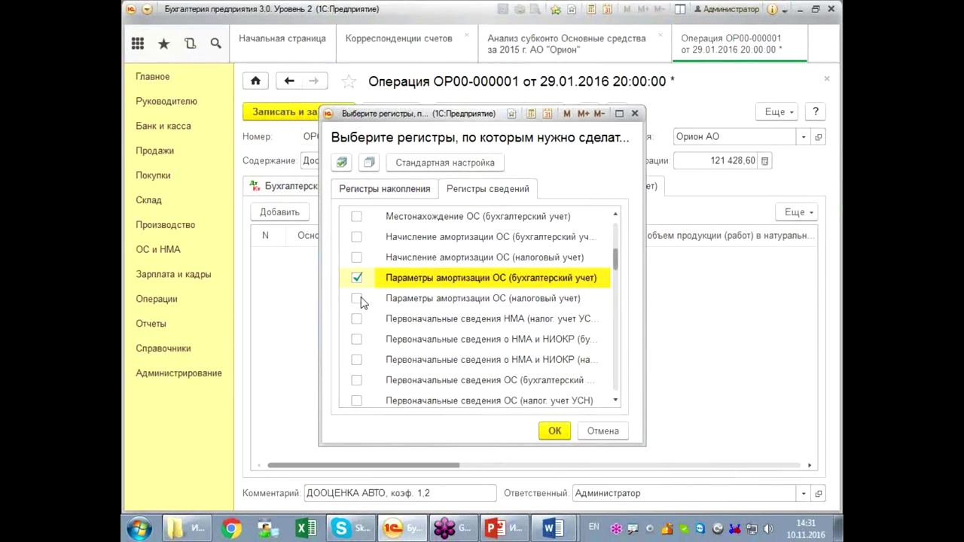
click(317, 295)
click(358, 279)
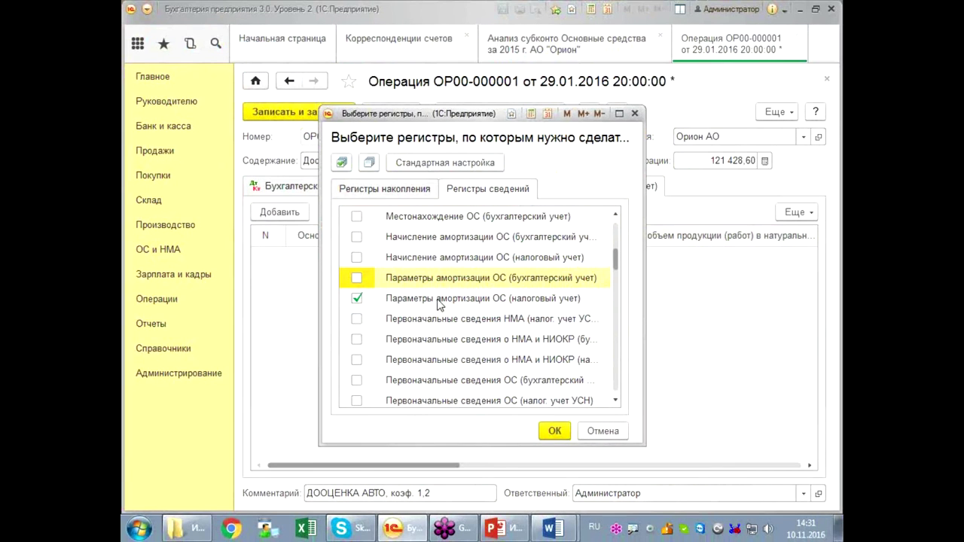
click(553, 431)
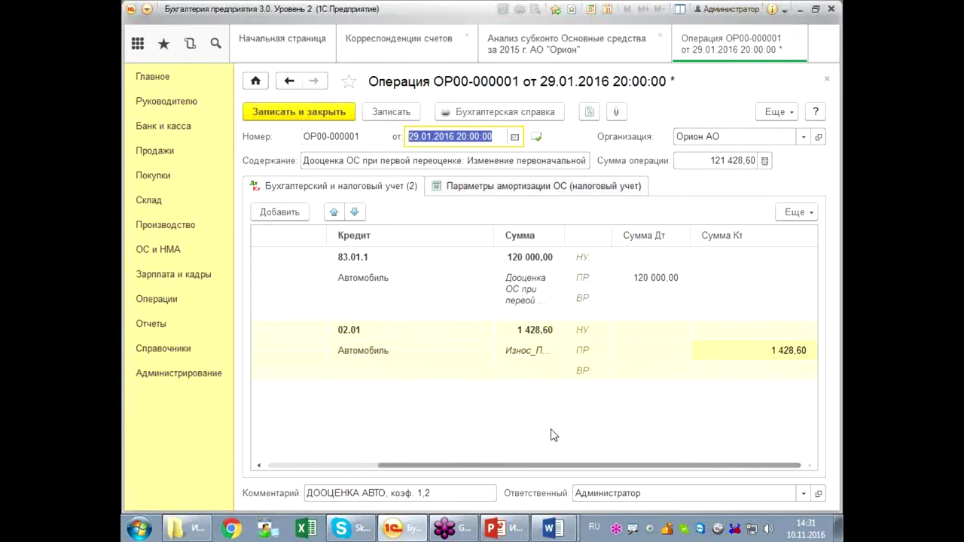
Step: Add a row for Автомобиль to the tax depreciation parameters with a useful life of 84 months
click(531, 189)
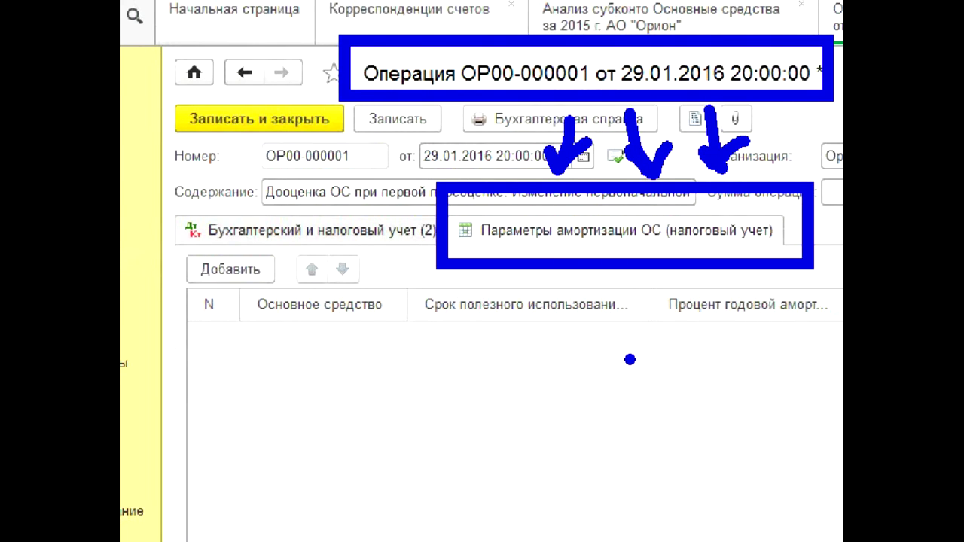
click(253, 275)
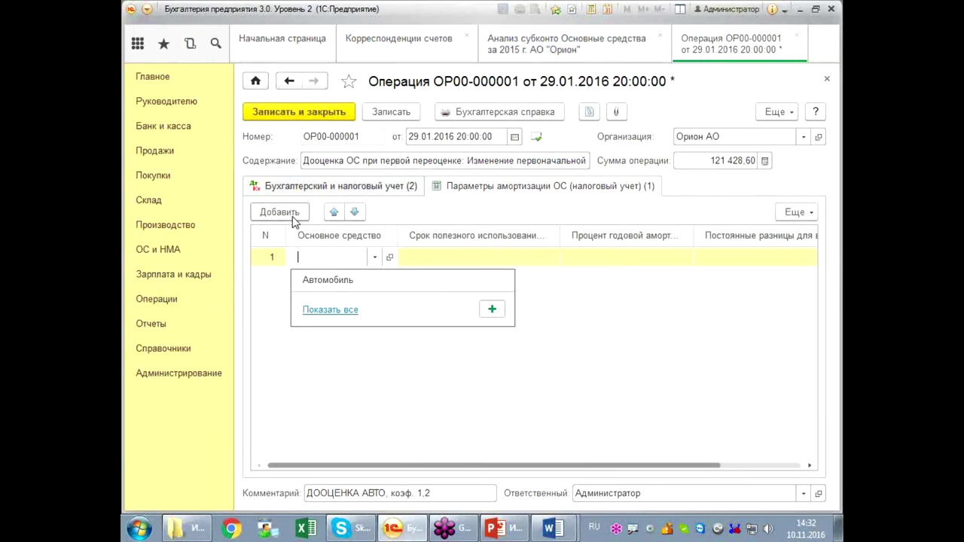
click(315, 281)
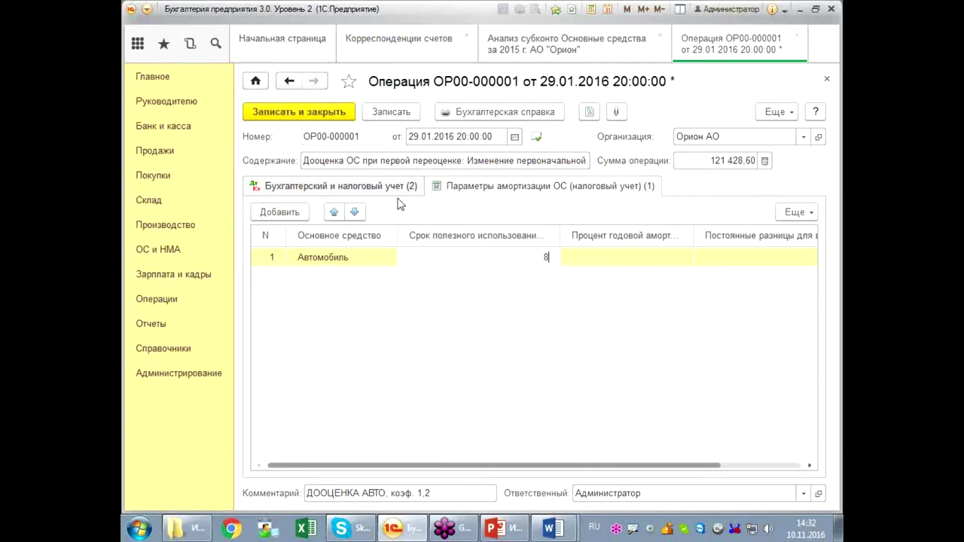
key(Tab)
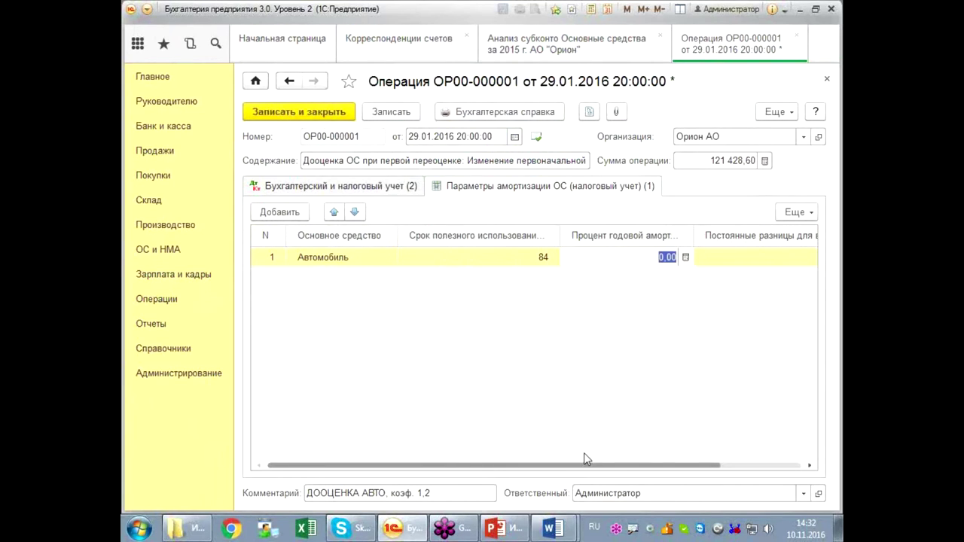
drag(639, 470, 705, 472)
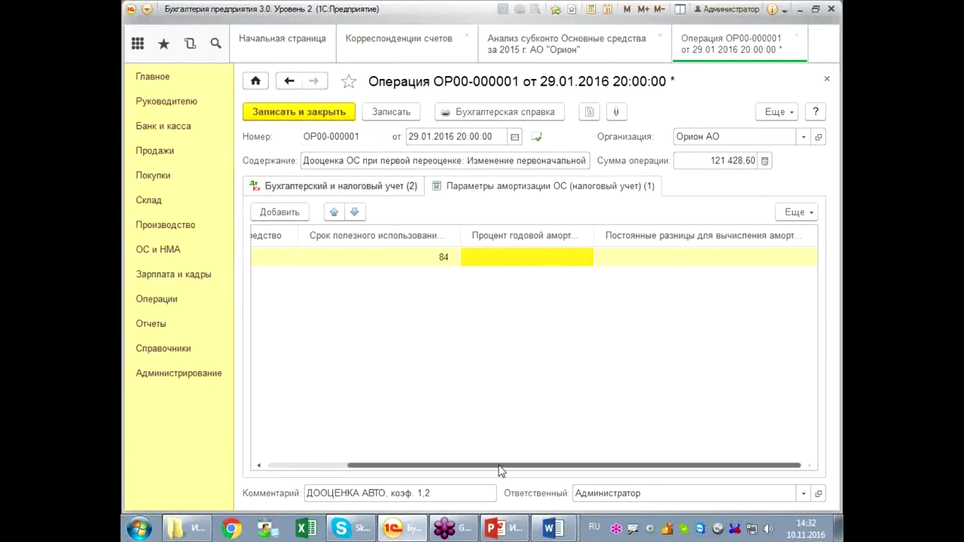
drag(501, 466, 349, 467)
drag(422, 467, 544, 467)
Step: Open the Автомобиль asset card from the subconto analysis, check its useful life under accounting depreciation, and return to the operation
click(539, 47)
double_click(341, 237)
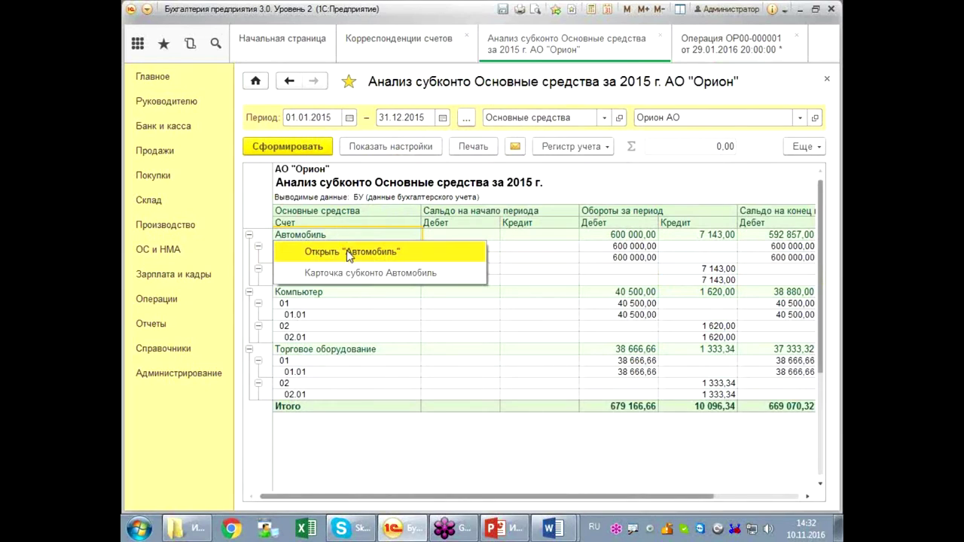
click(345, 252)
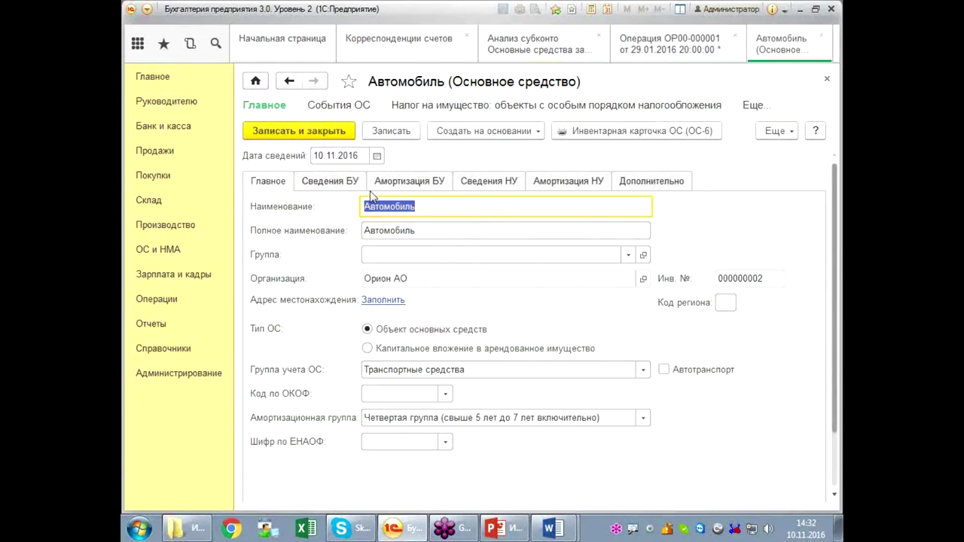
click(405, 184)
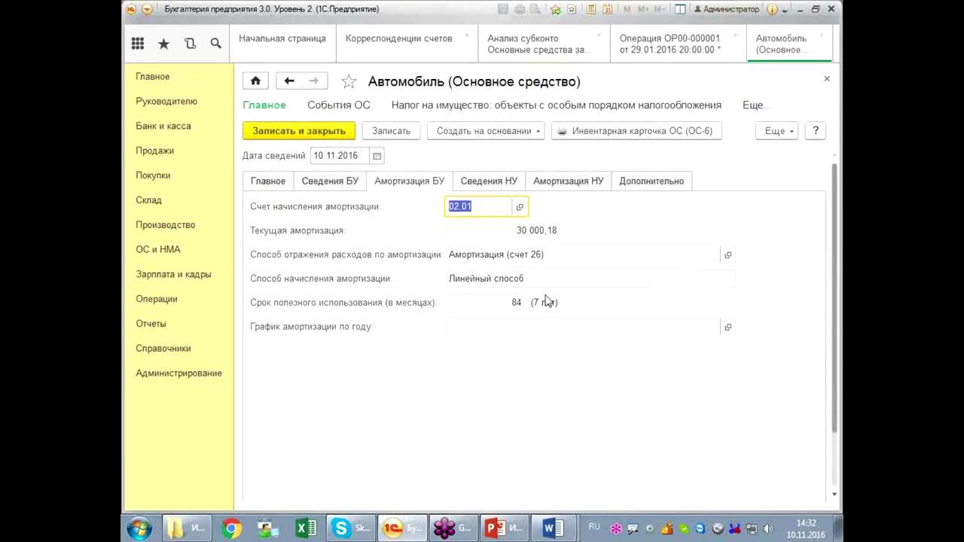
click(828, 79)
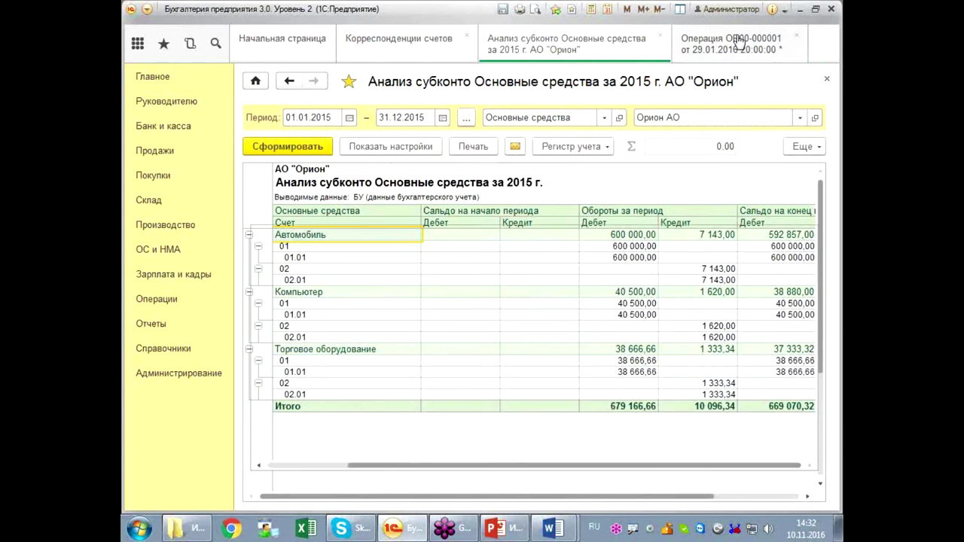
click(735, 44)
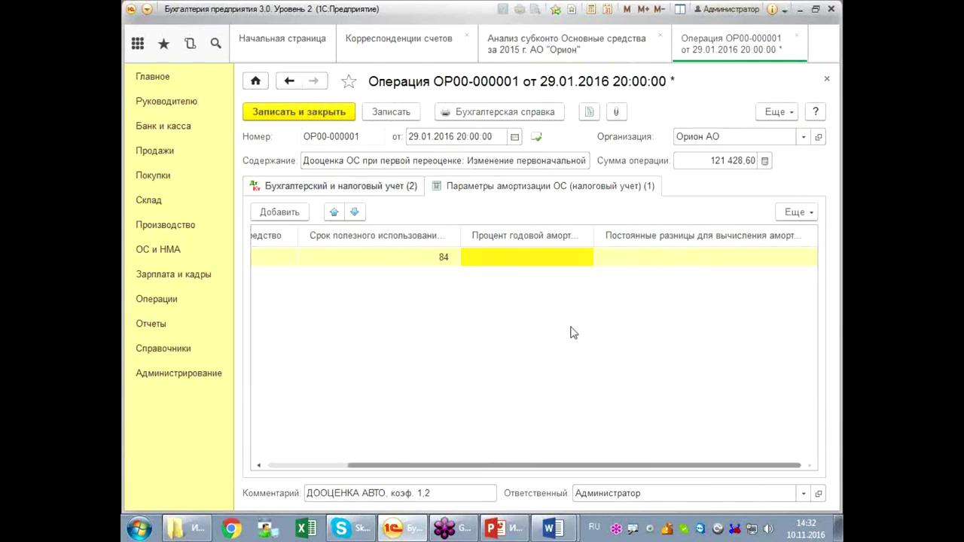
Step: Review the revaluation entries' amounts and permanent differences (ПР) in the operation's accounting and tax postings
double_click(651, 263)
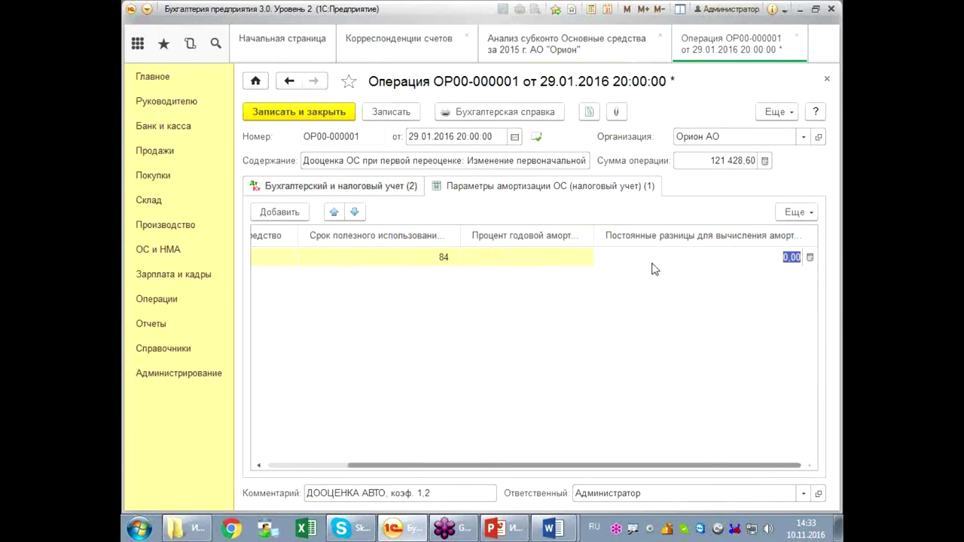
click(559, 62)
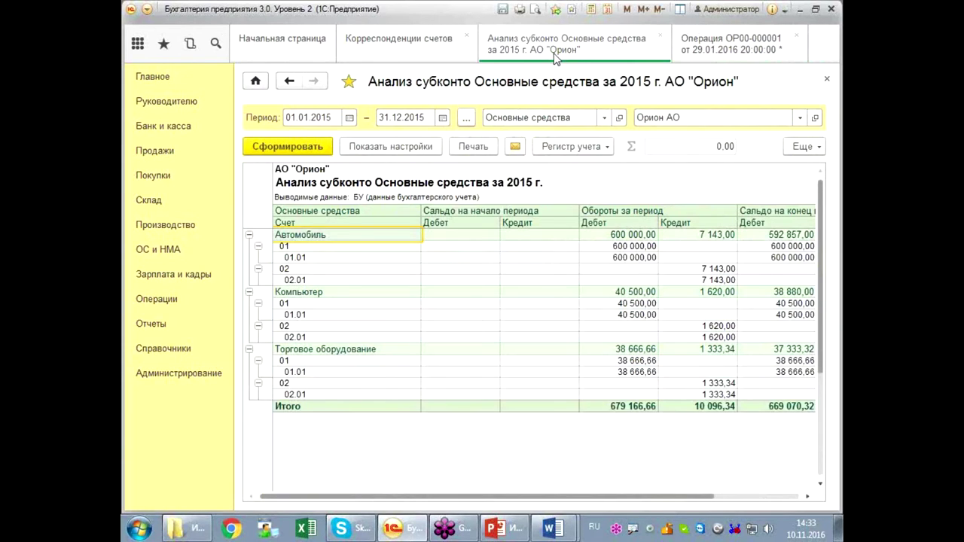
click(697, 45)
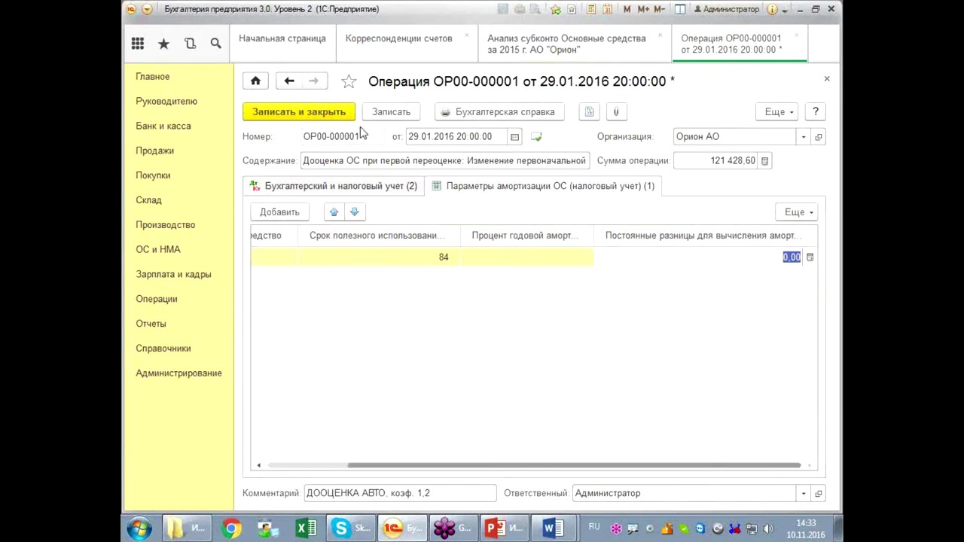
click(359, 190)
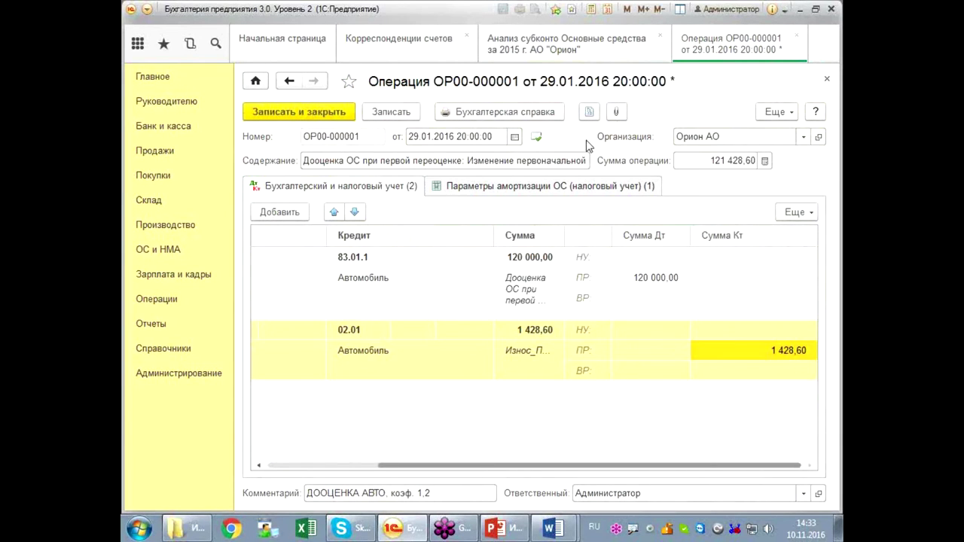
mouse_move(434, 143)
mouse_down()
mouse_move(584, 199)
mouse_move(682, 210)
mouse_up()
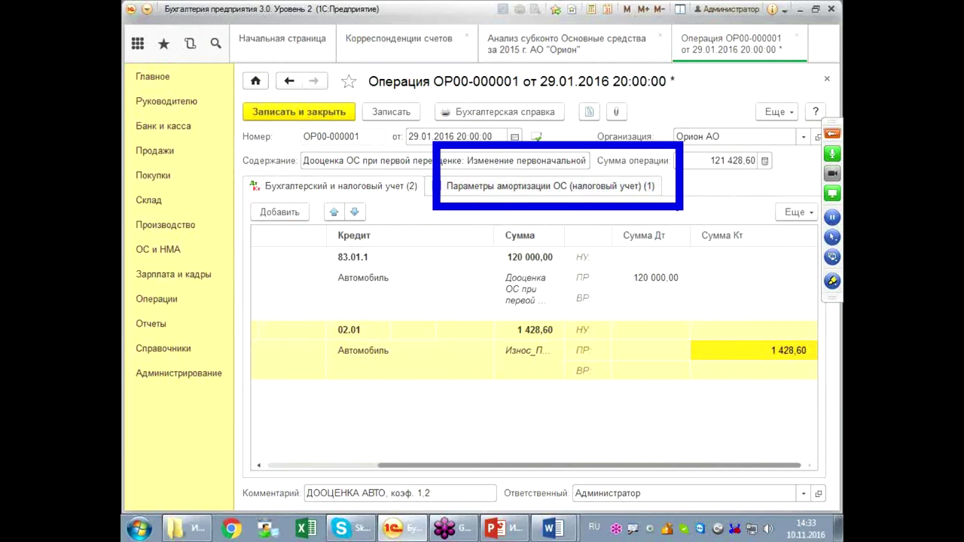
drag(278, 247, 335, 243)
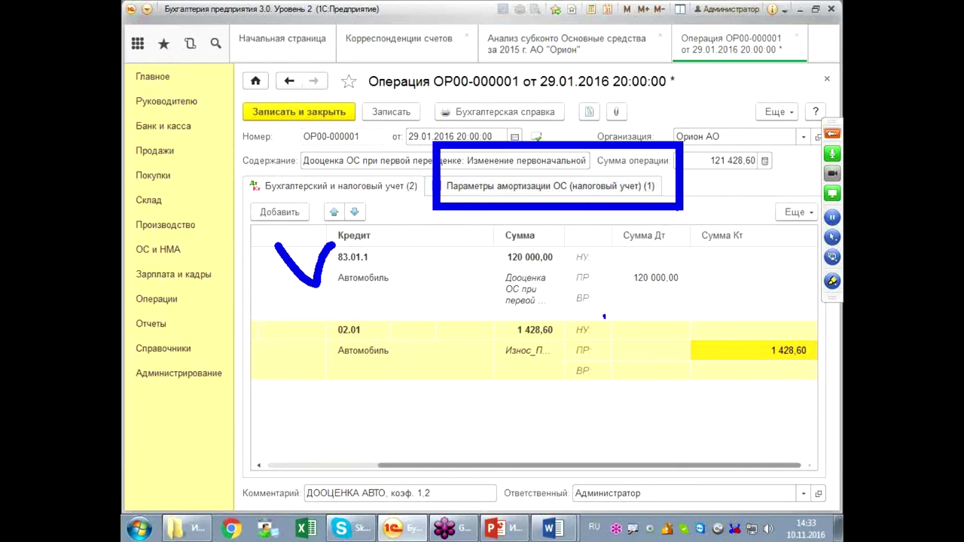
drag(604, 317, 672, 308)
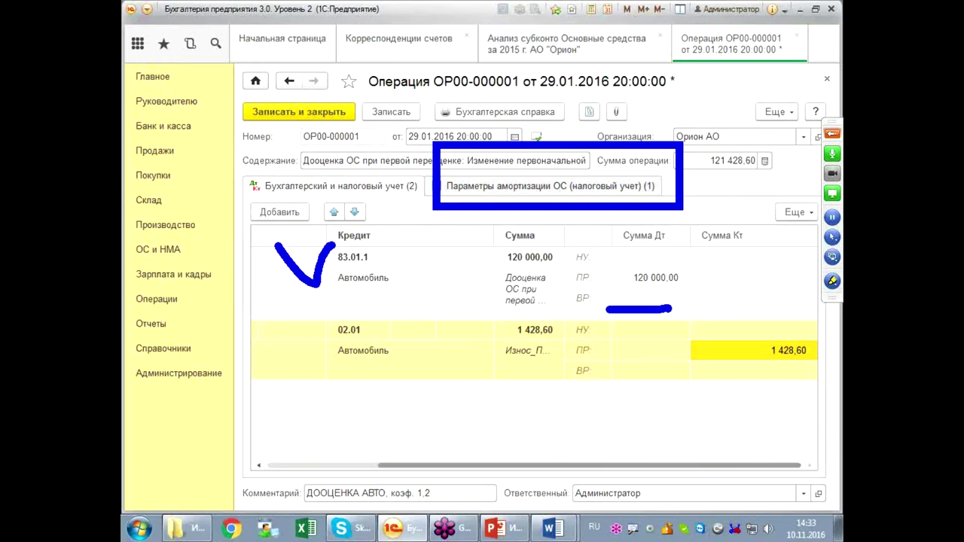
key(alt+shift)
click(519, 260)
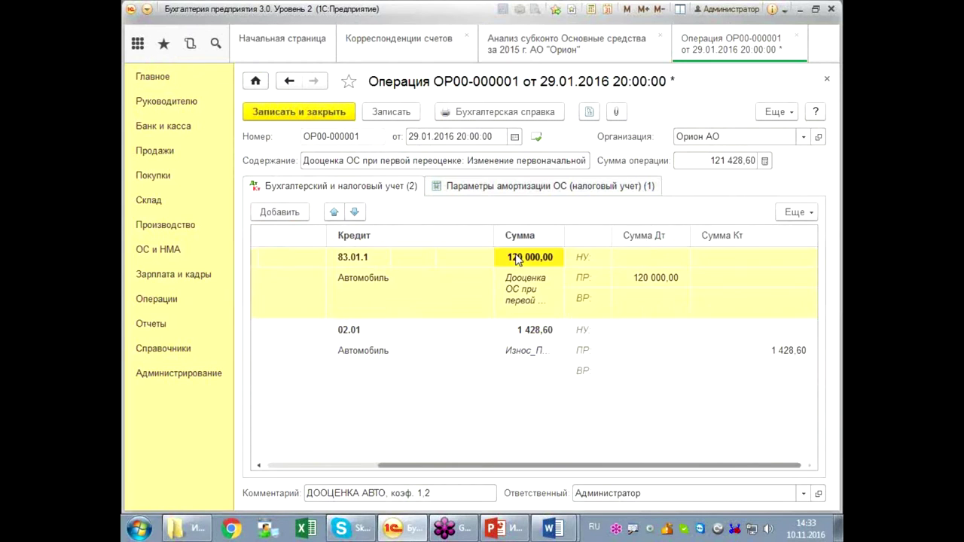
click(654, 281)
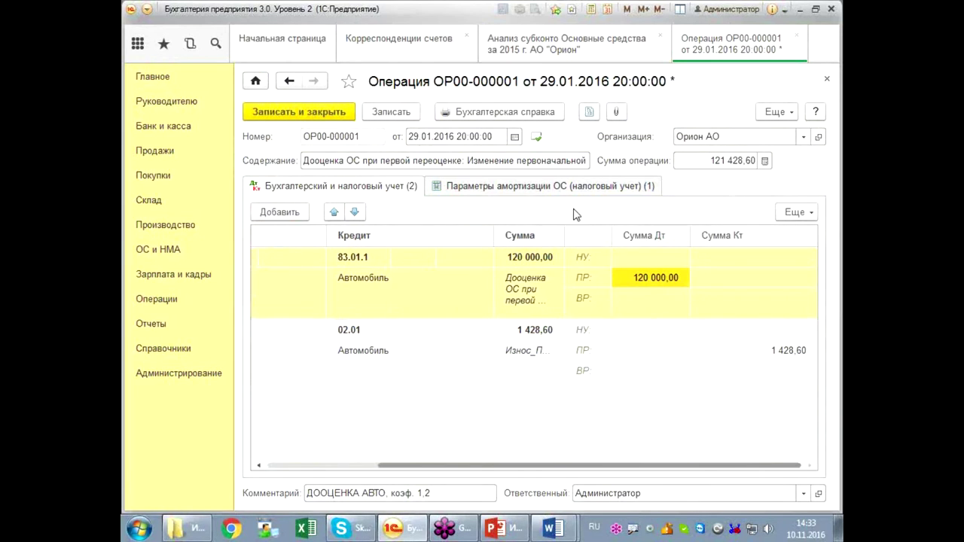
Step: Set the permanent differences for calculating depreciation to 120 000 in the automobile's tax depreciation parameters
click(572, 187)
click(637, 257)
text(120000)
key(Return)
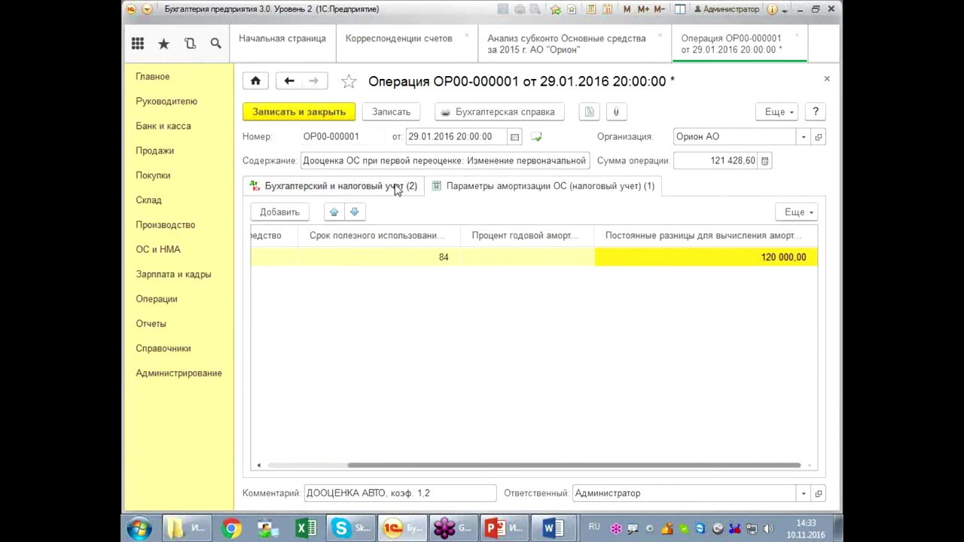
Step: Compare the first entry's debit permanent difference with the tax depreciation parameters, and save and close the operation
click(397, 190)
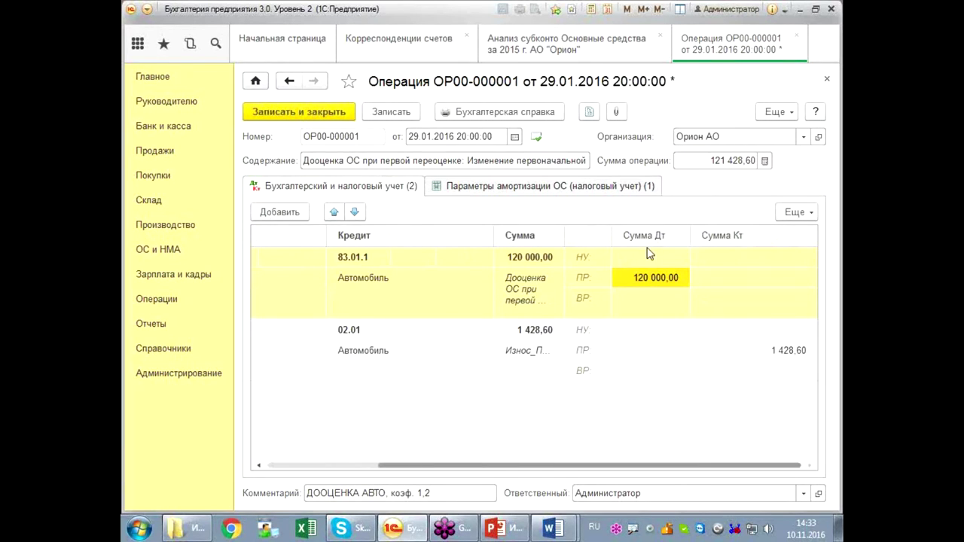
click(556, 190)
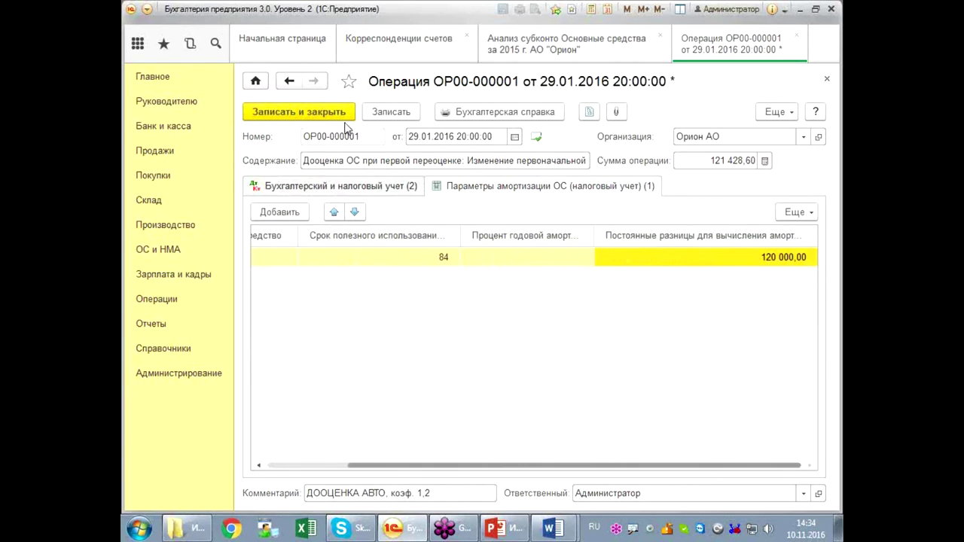
click(313, 113)
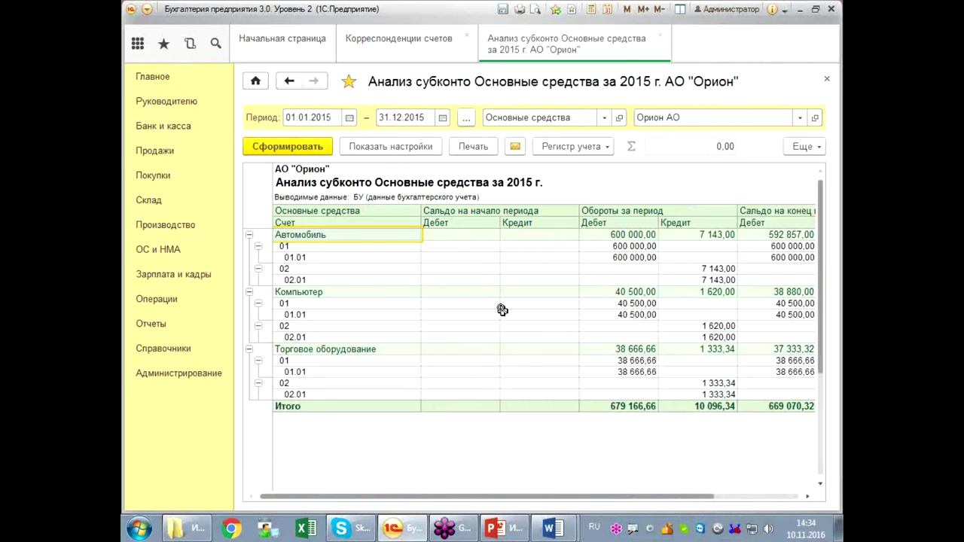
Step: Set the fixed assets subconto analysis period to January 2016 and generate the report
click(466, 119)
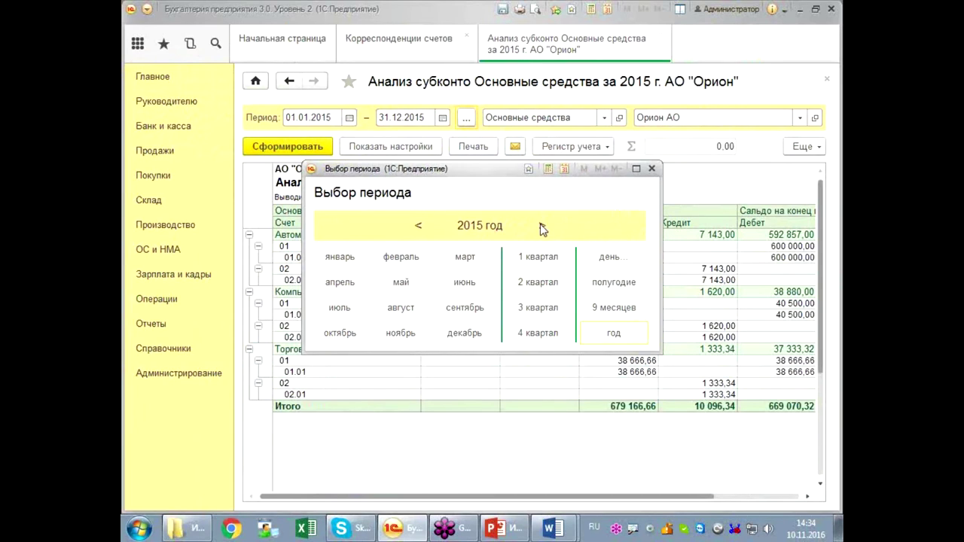
click(540, 225)
click(342, 259)
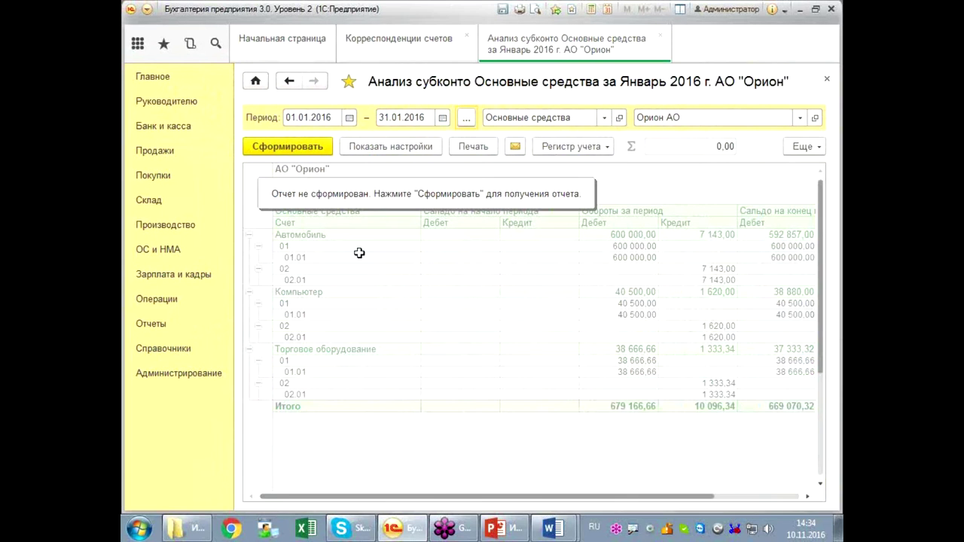
click(301, 151)
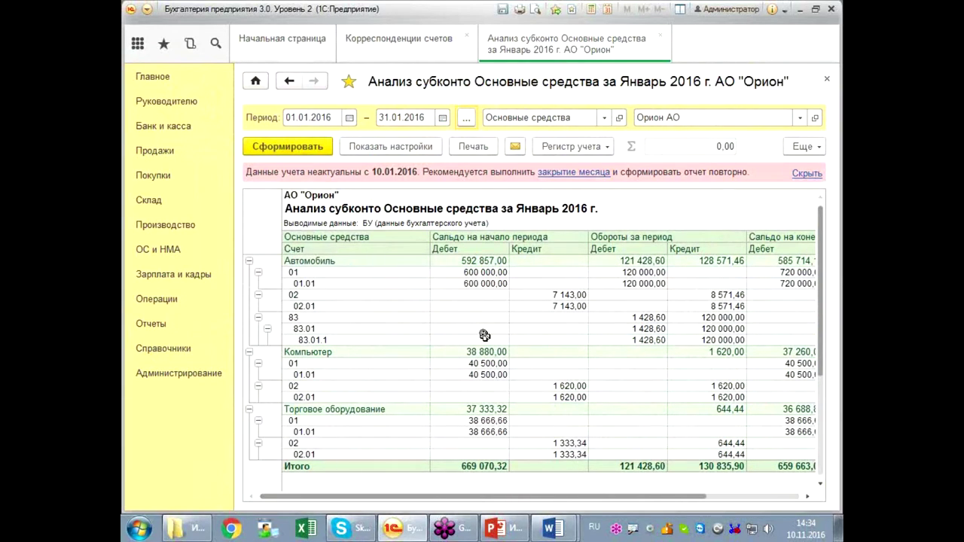
Step: Change the report's end date to 29.01.2016 and regenerate the subconto analysis
click(406, 121)
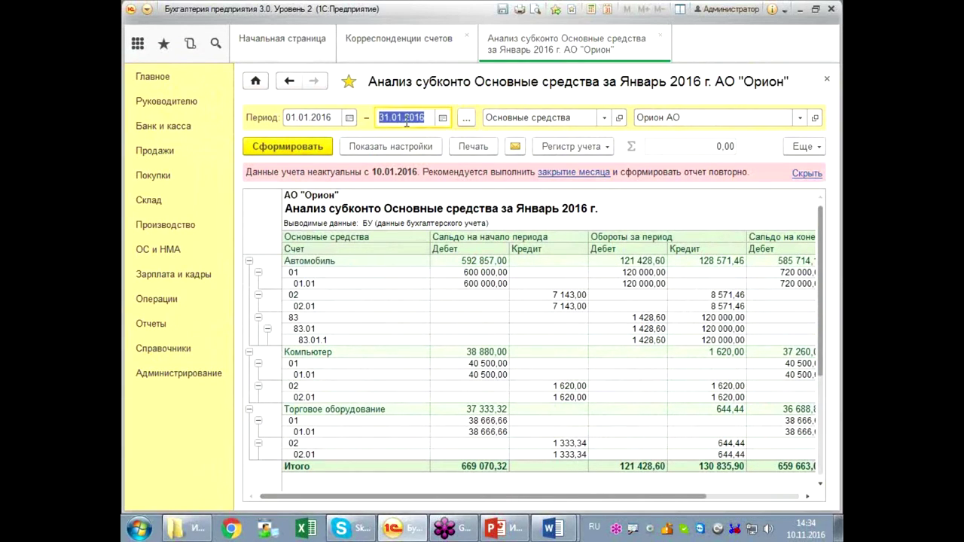
text(29.01)
key(Tab)
click(313, 146)
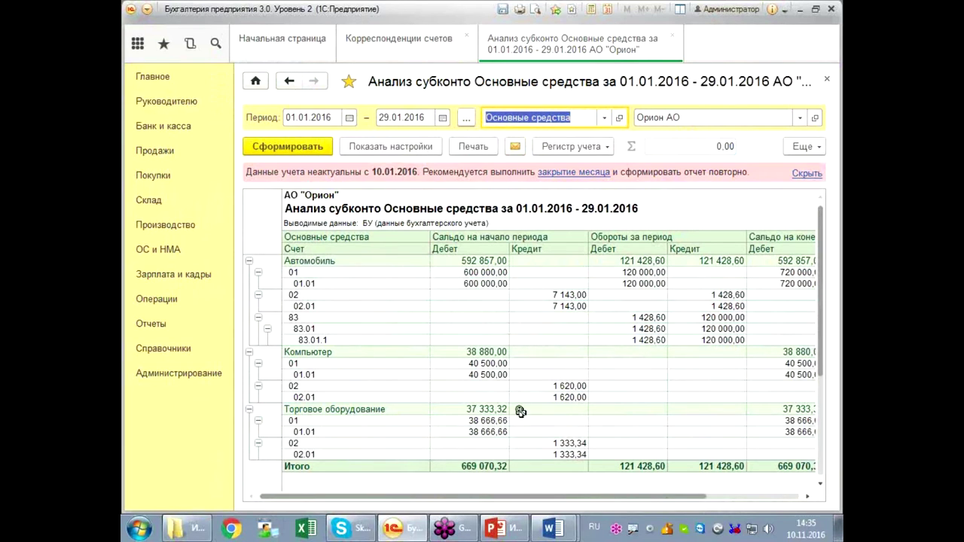
Step: Review the automobile's opening balances, turnovers and closing balances across the full width of the subconto analysis
drag(509, 498, 447, 515)
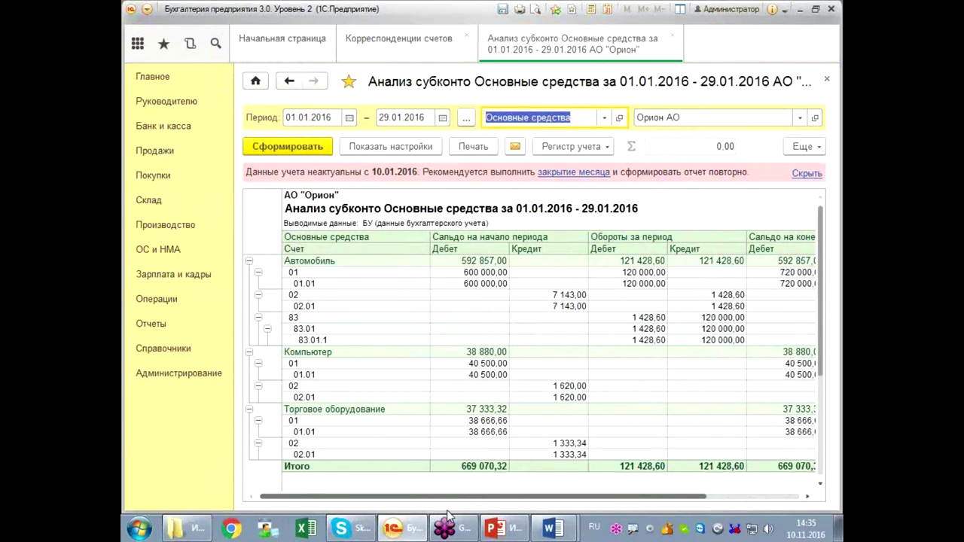
drag(448, 515, 503, 527)
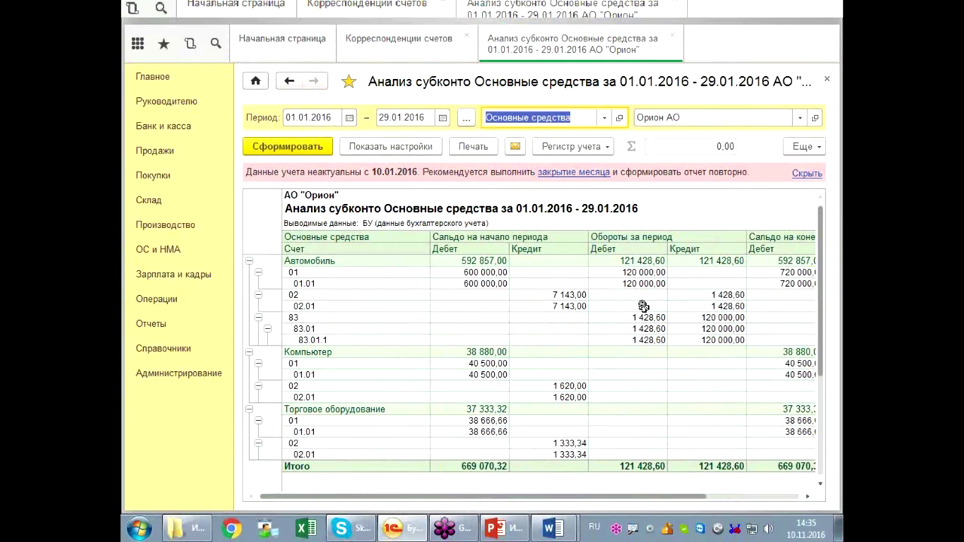
mouse_move(614, 497)
mouse_down()
mouse_move(737, 495)
mouse_move(614, 496)
mouse_up()
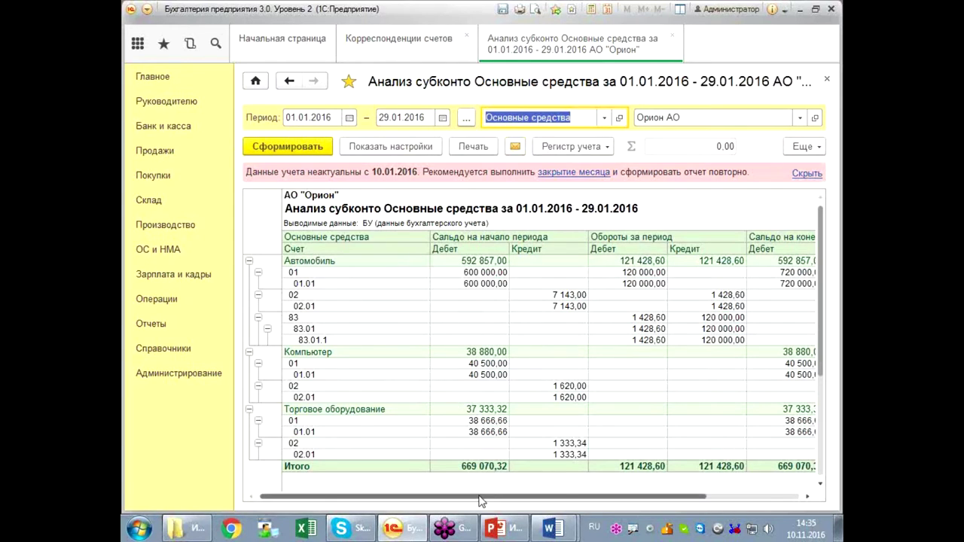
drag(483, 497, 607, 500)
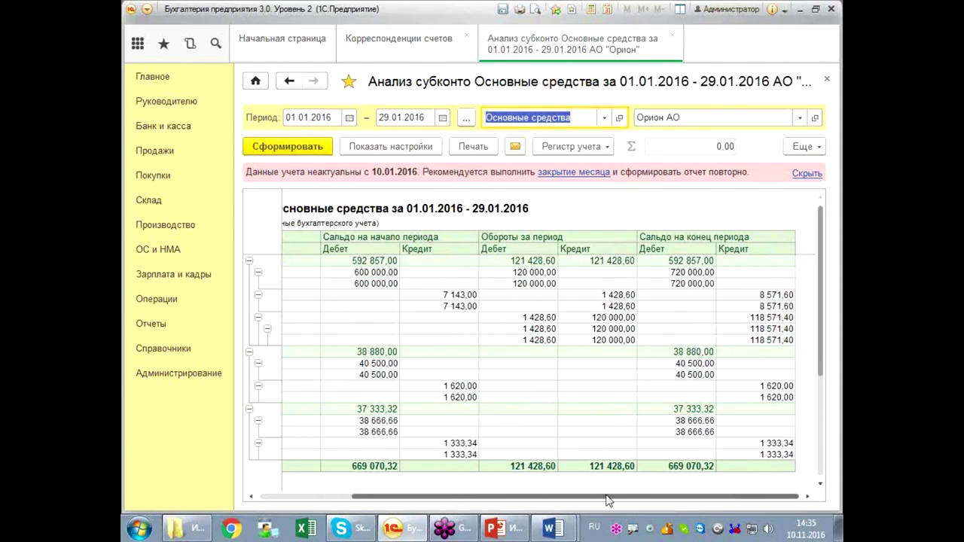
drag(601, 503, 436, 491)
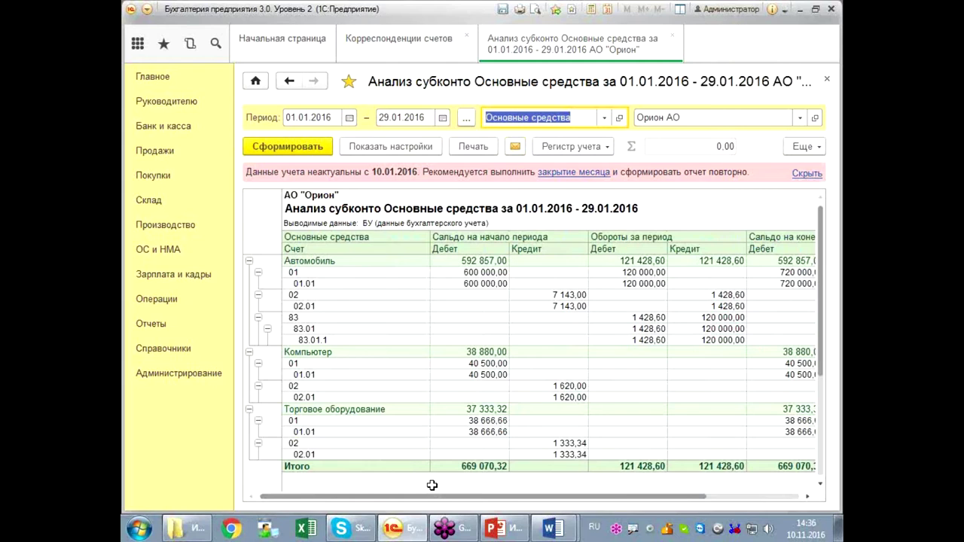
Step: Switch to the Word document "Переоценка основных средств (дооценка).docx" to view its table of revaluation operations
click(556, 530)
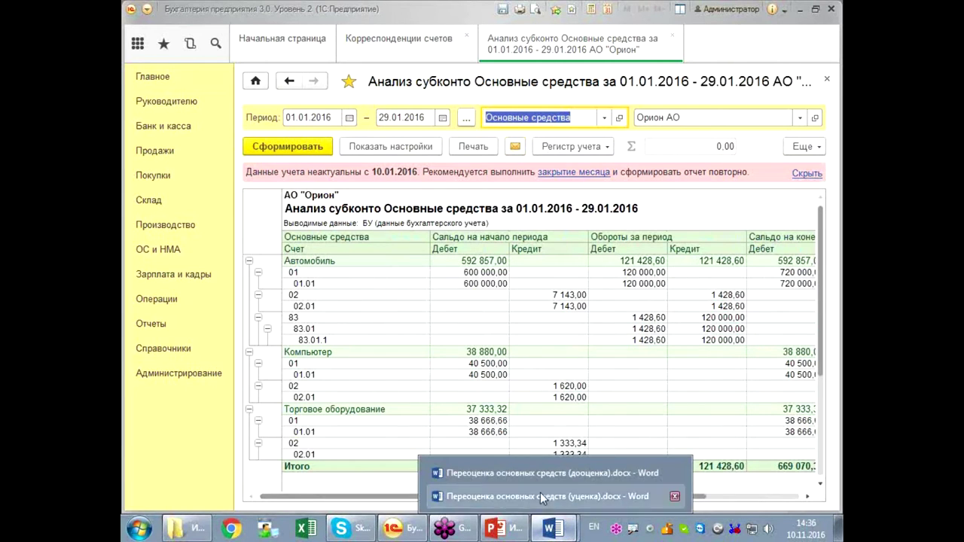
click(545, 472)
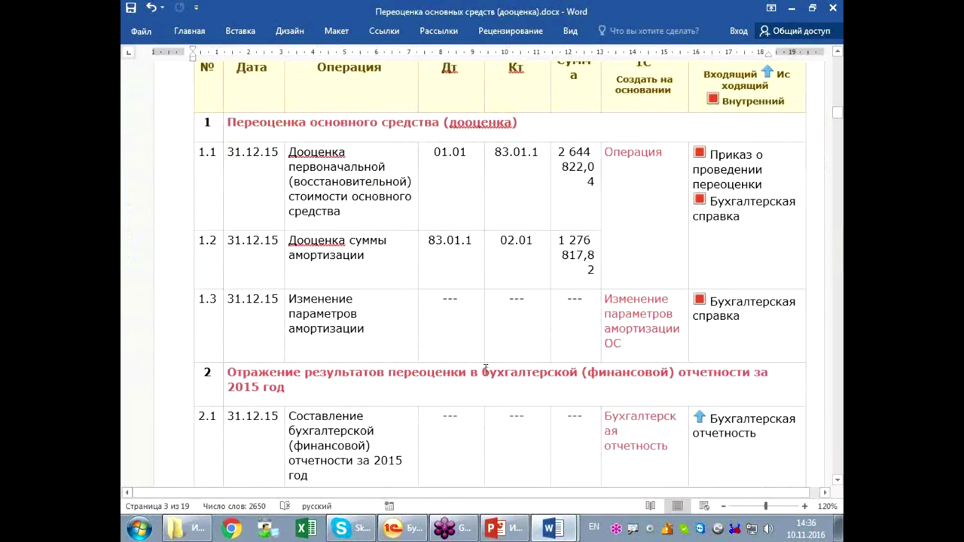
mouse_move(375, 46)
mouse_down()
mouse_move(645, 216)
mouse_move(668, 275)
mouse_move(798, 281)
mouse_up()
mouse_move(666, 159)
mouse_down()
mouse_move(744, 151)
mouse_move(704, 190)
mouse_move(770, 157)
mouse_up()
click(685, 248)
drag(414, 128, 457, 135)
mouse_move(533, 137)
mouse_down()
mouse_move(540, 148)
mouse_move(586, 133)
mouse_up()
drag(519, 247, 577, 238)
mouse_move(399, 241)
mouse_down()
mouse_move(407, 251)
mouse_move(448, 235)
mouse_up()
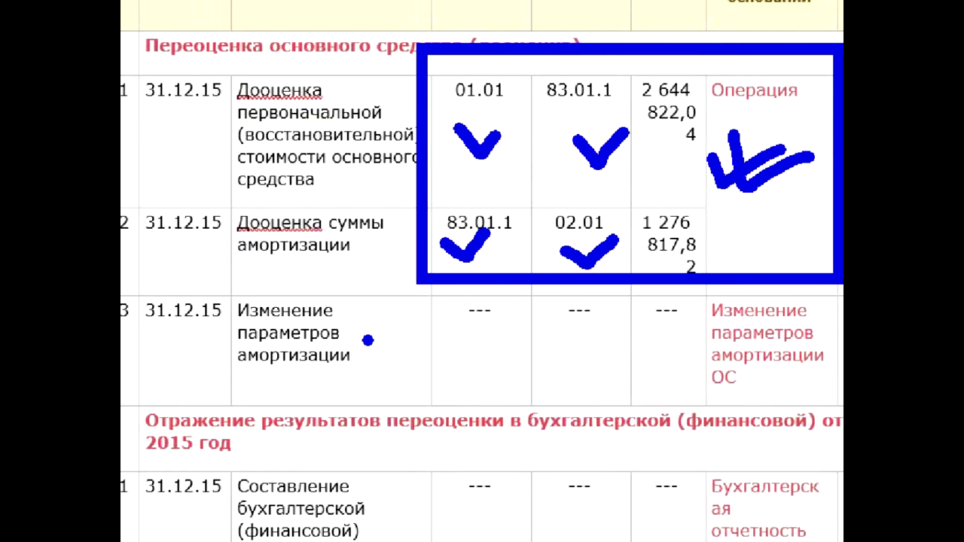
mouse_move(375, 284)
mouse_down()
mouse_move(331, 279)
mouse_move(36, 320)
mouse_up()
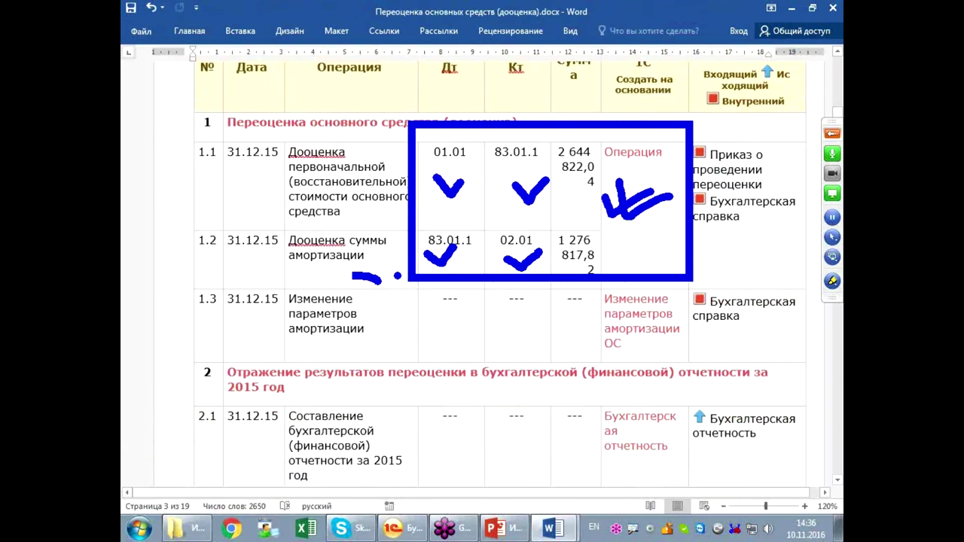
mouse_move(153, 305)
mouse_down()
mouse_move(162, 362)
mouse_move(377, 275)
mouse_up()
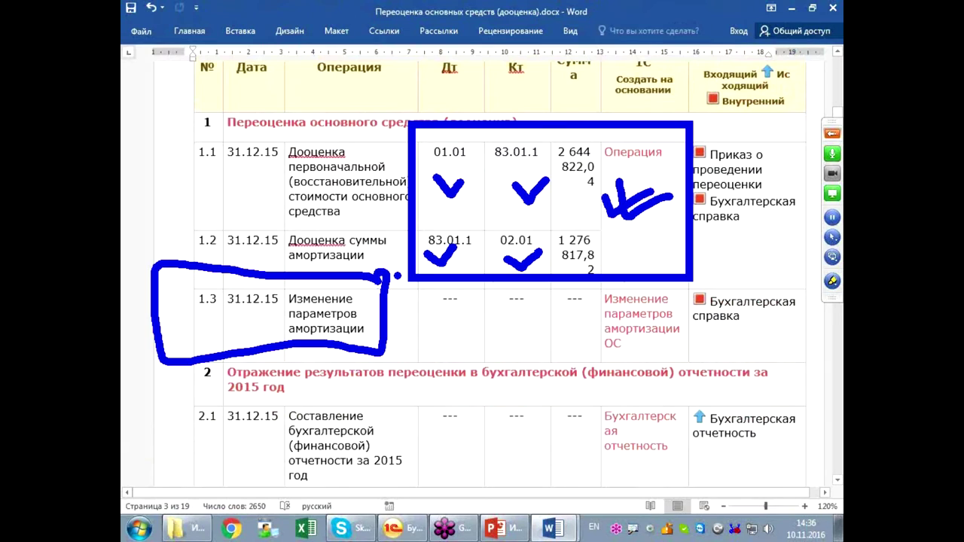
mouse_move(575, 288)
mouse_down()
mouse_move(581, 365)
mouse_move(592, 284)
mouse_move(820, 356)
mouse_move(589, 369)
mouse_move(587, 380)
mouse_up()
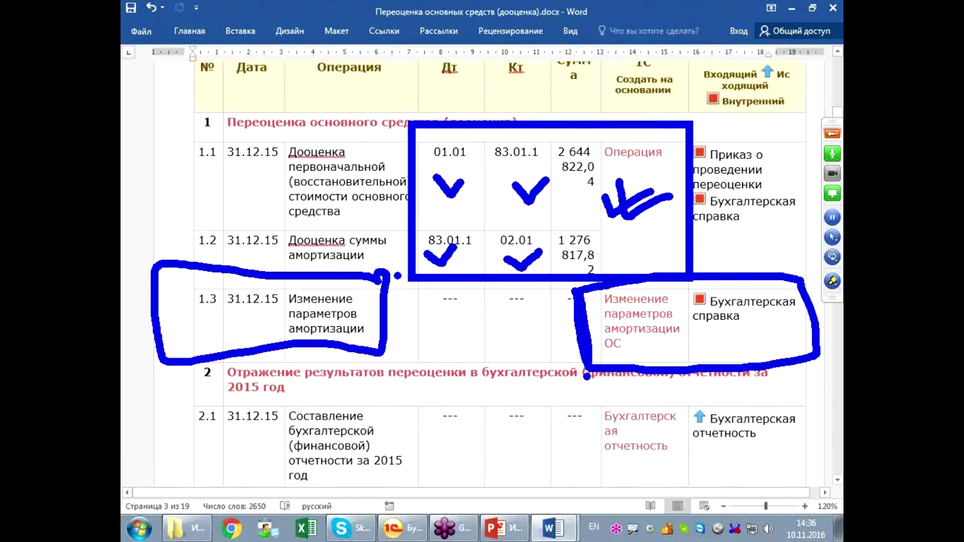
key(ctrl+z)
key(Escape)
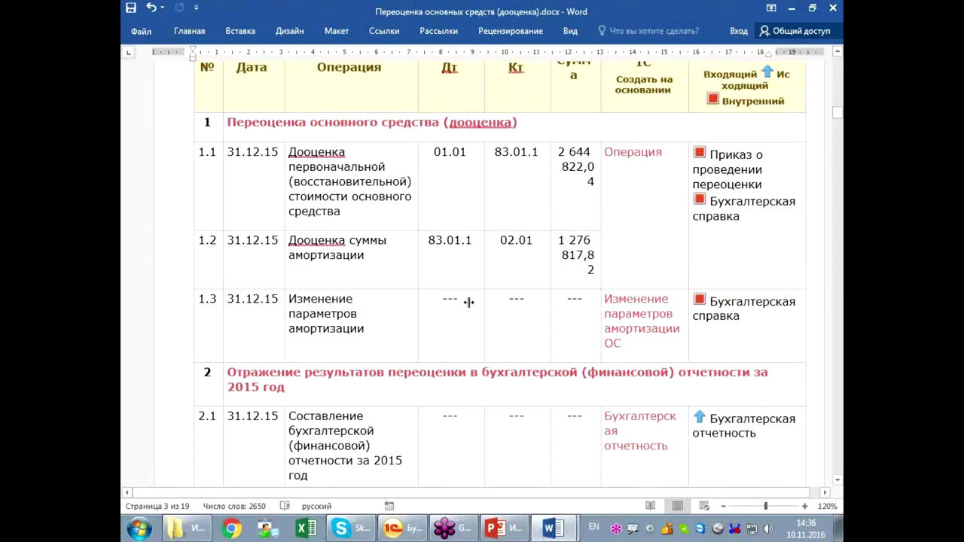
Step: Look through the revaluation document from the operations table to the illustrated instructions for opening the "Параметры амортизации ОС" list
scroll(469, 302, down, 1)
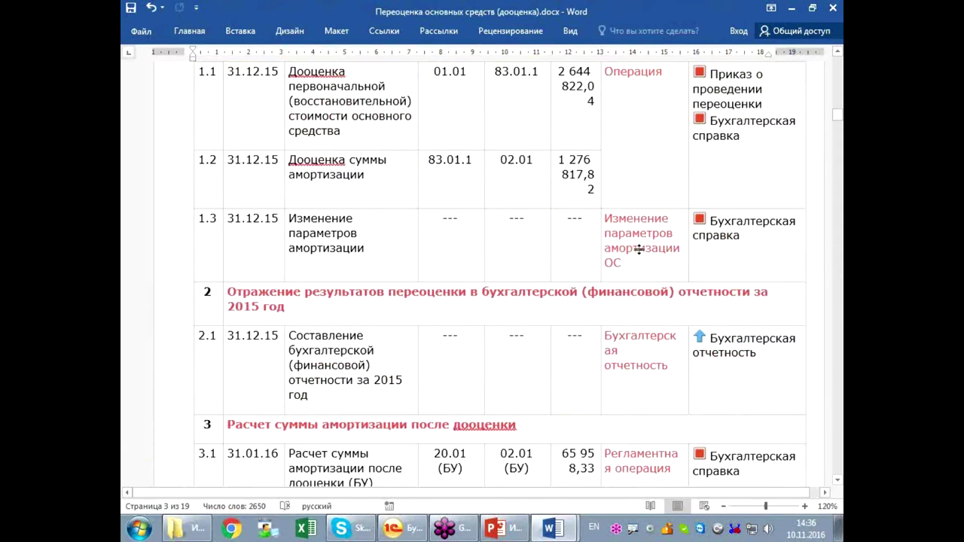
scroll(645, 242, up, 1)
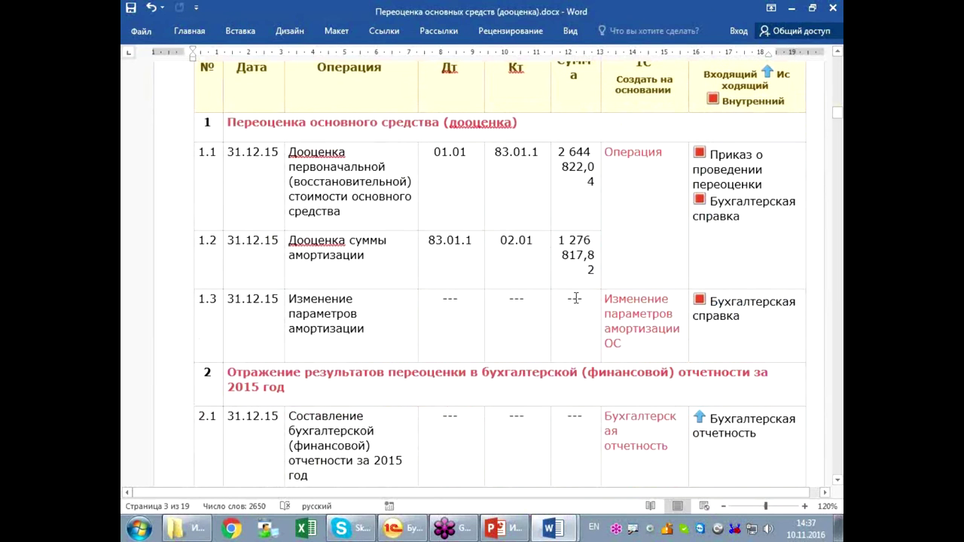
scroll(578, 322, down, 4)
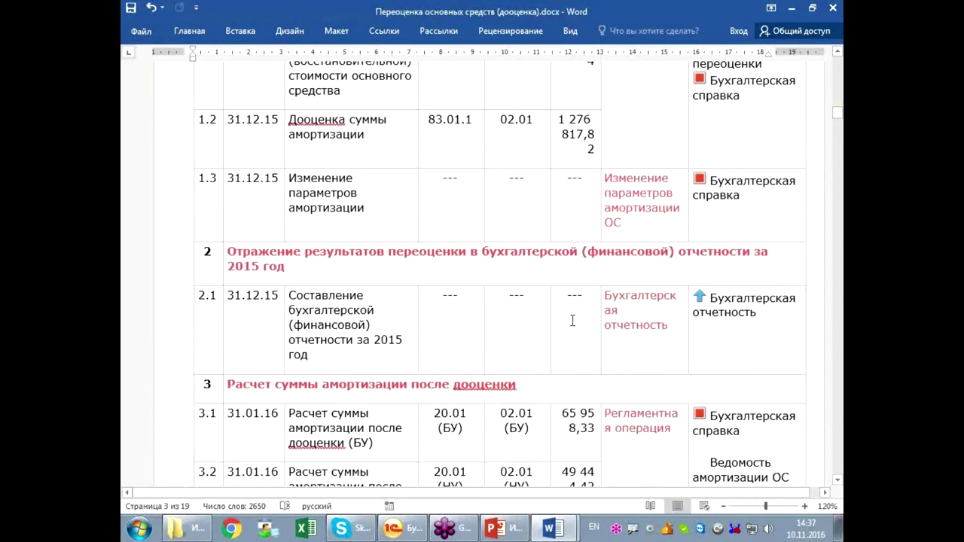
scroll(587, 312, down, 10)
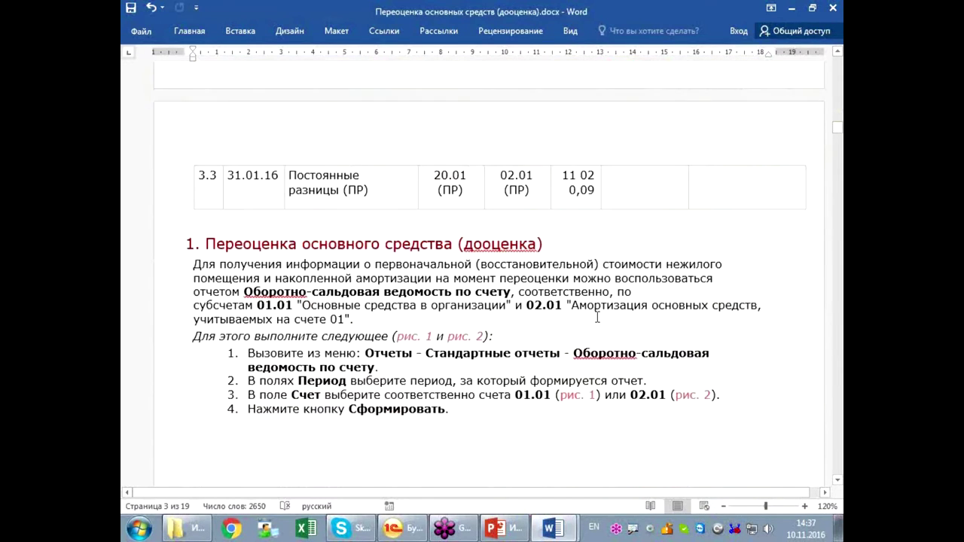
scroll(596, 315, down, 15)
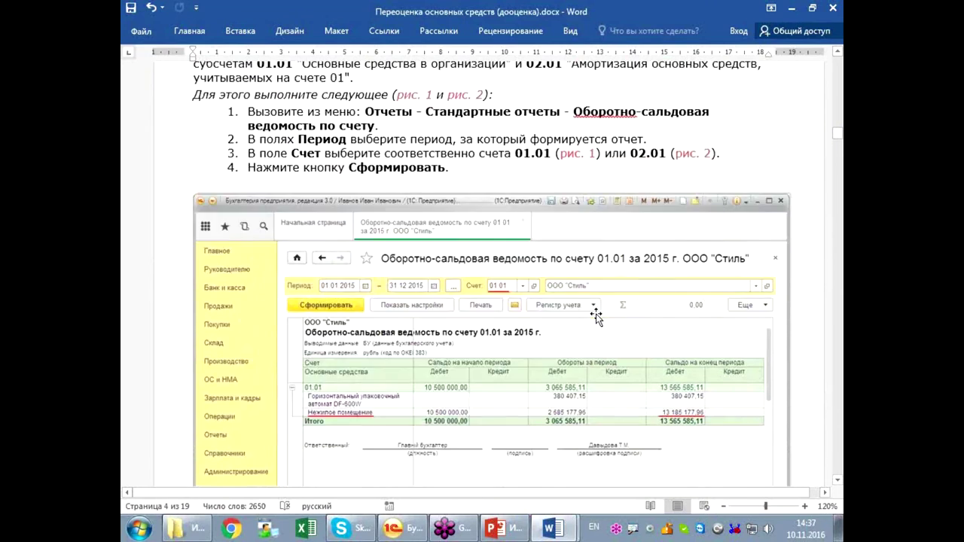
scroll(598, 316, down, 15)
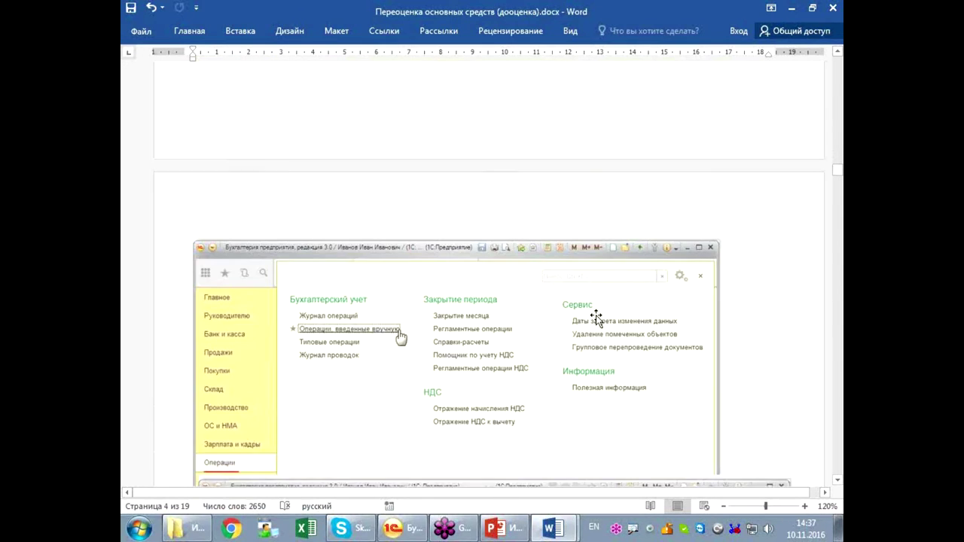
scroll(598, 312, down, 10)
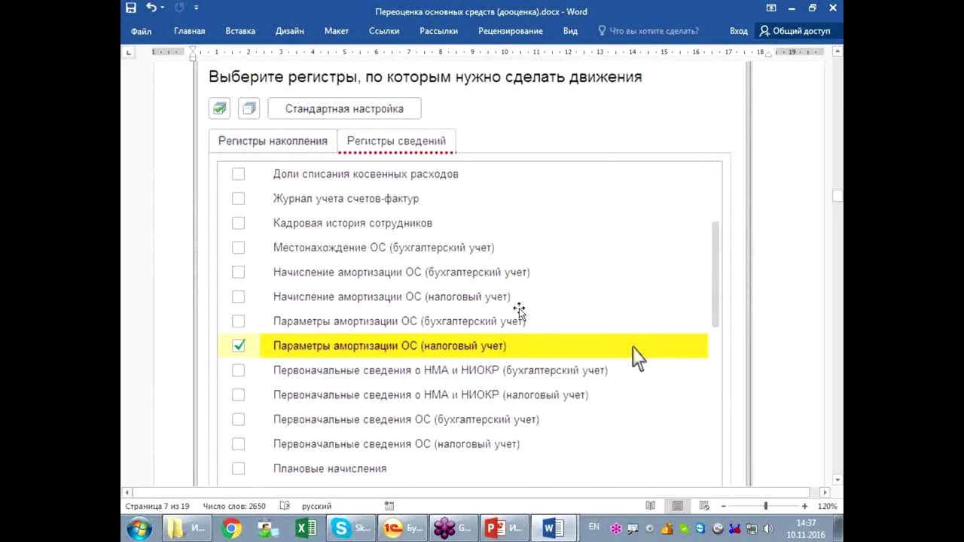
scroll(637, 331, down, 12)
scroll(468, 293, down, 9)
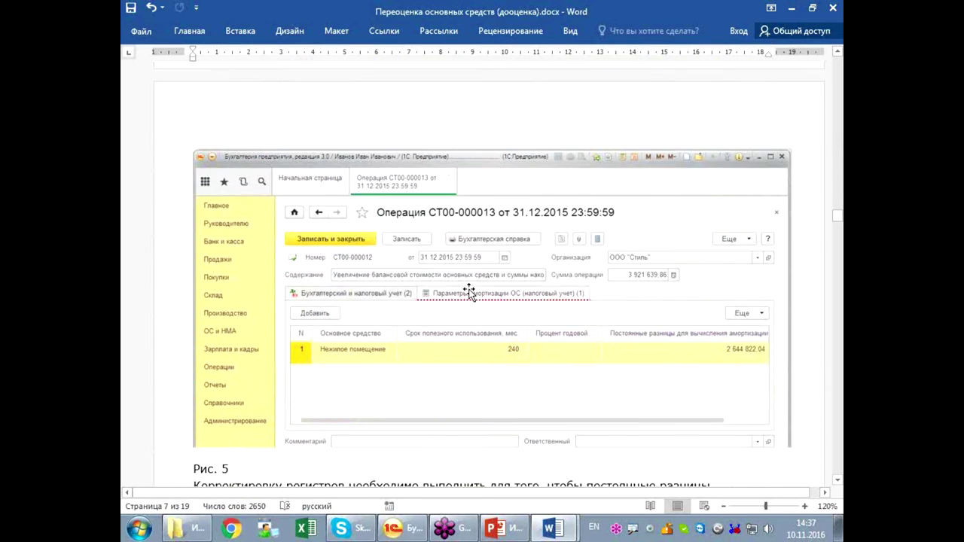
scroll(467, 292, down, 10)
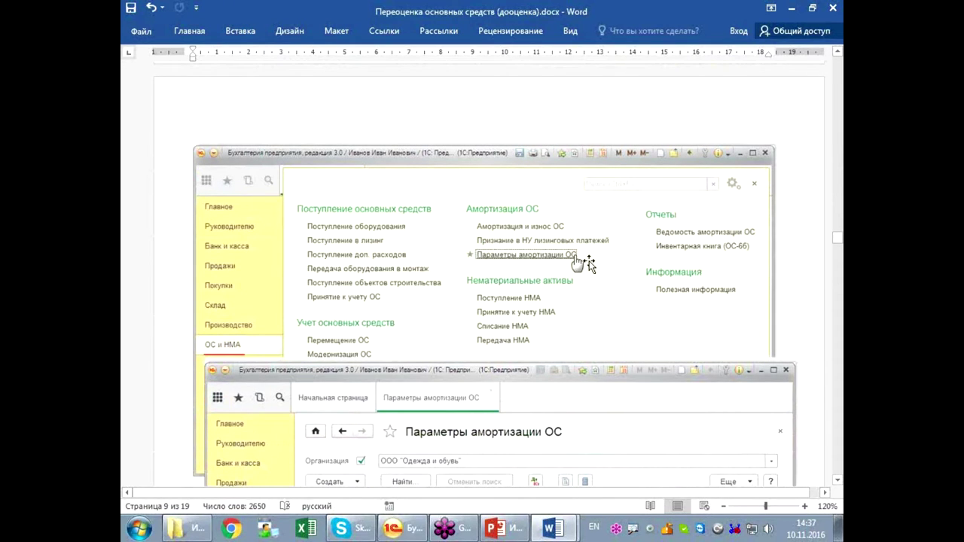
scroll(590, 271, down, 4)
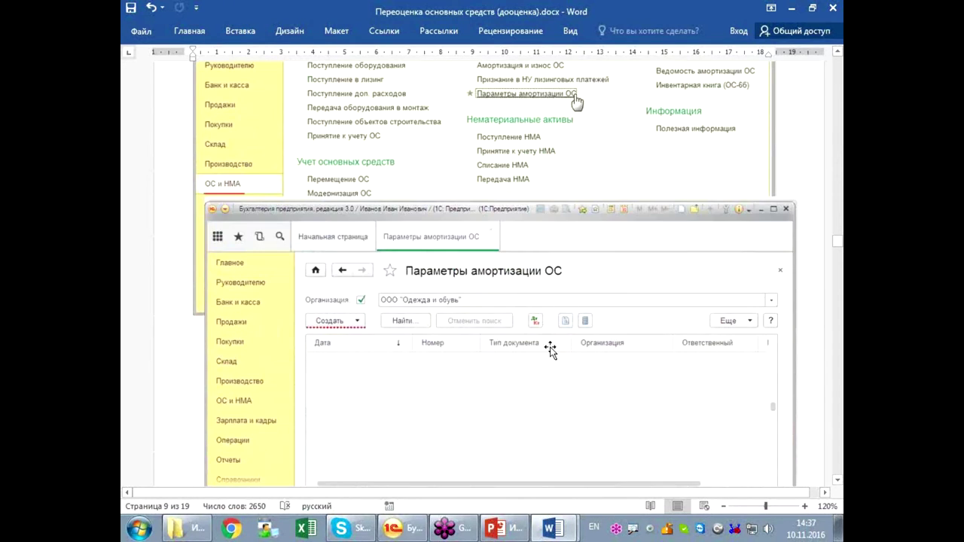
Step: Switch to 1C, open the "Параметры амортизации ОС" list and show the document types that can be created
click(403, 528)
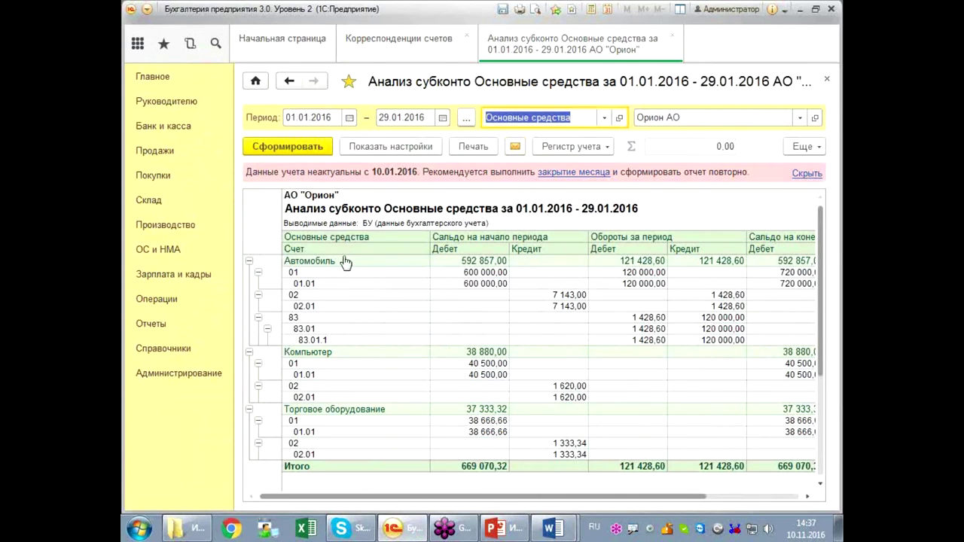
click(167, 256)
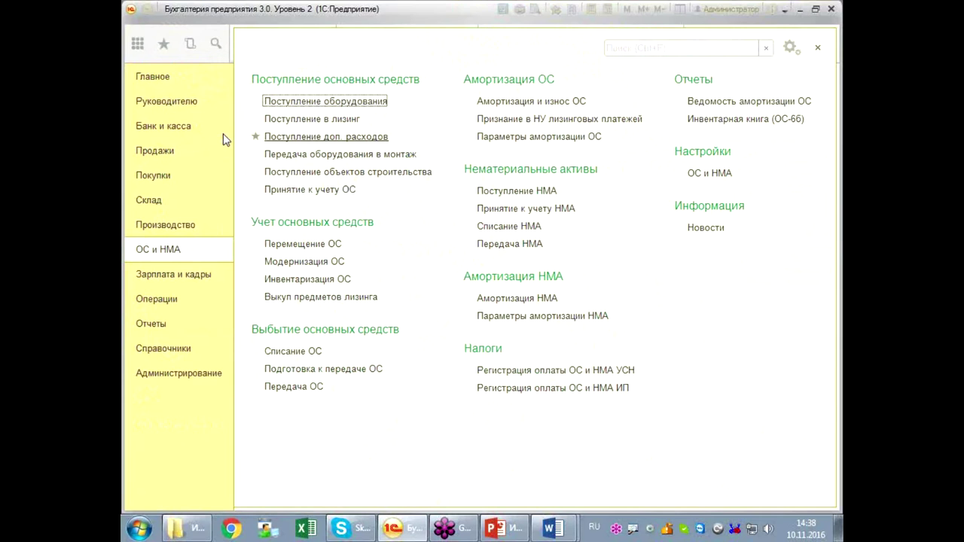
click(522, 138)
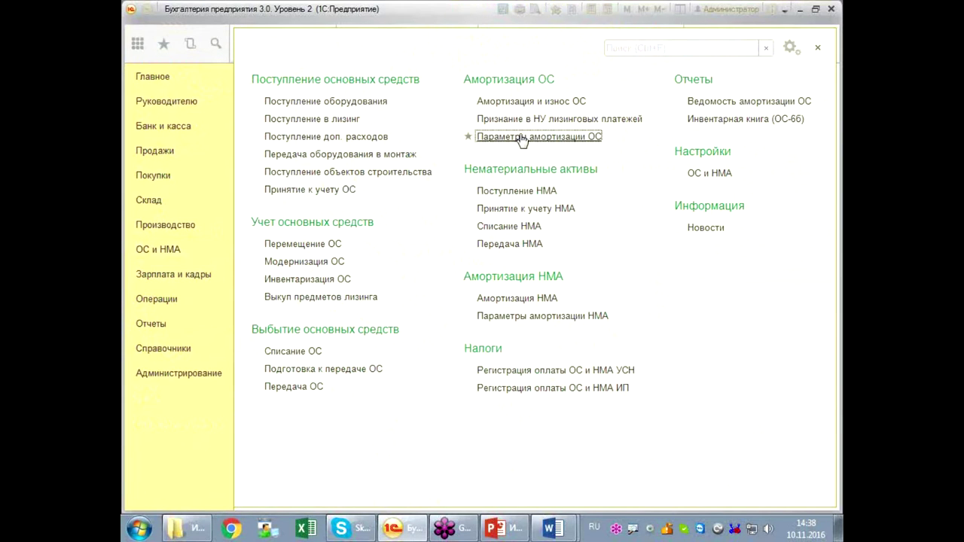
click(281, 140)
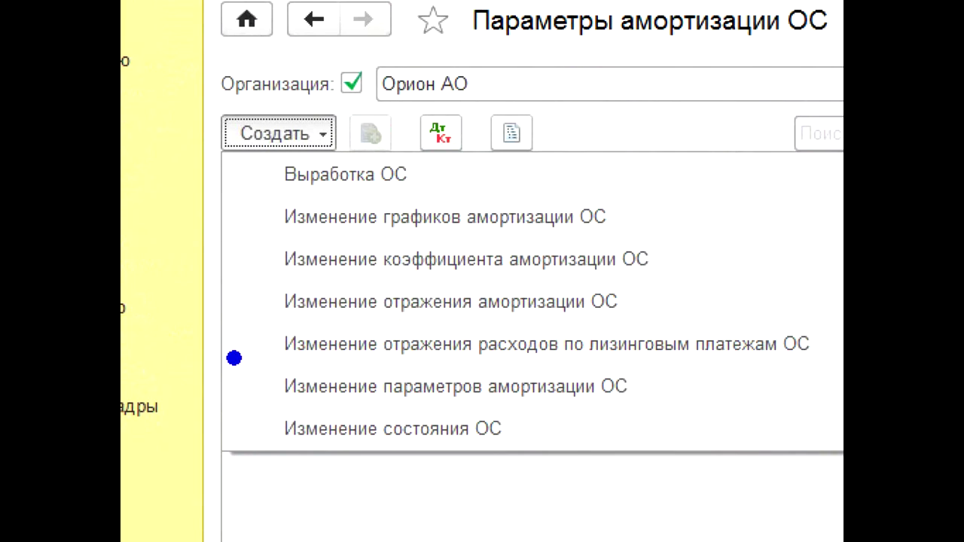
mouse_move(233, 358)
mouse_down()
mouse_move(233, 410)
mouse_move(712, 422)
mouse_move(517, 344)
mouse_move(227, 336)
mouse_up()
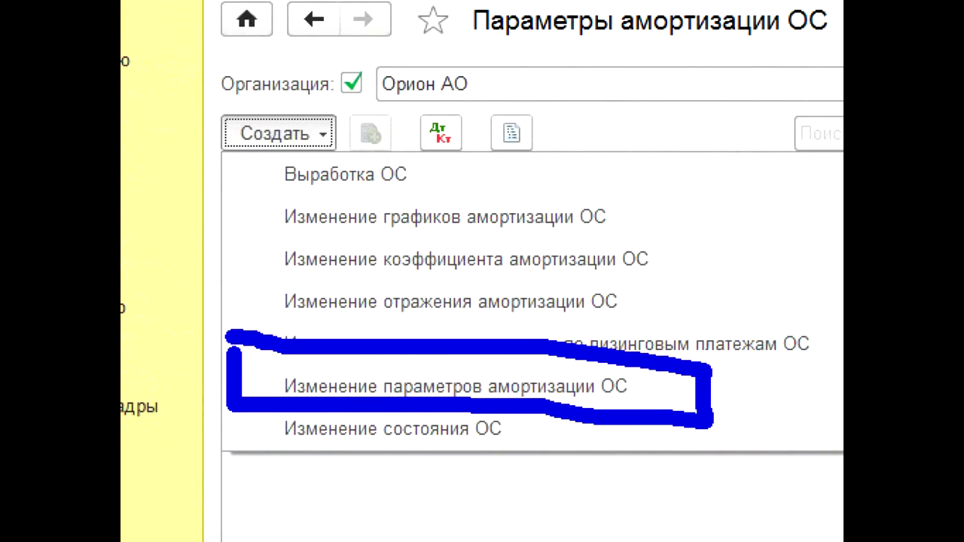
mouse_move(260, 147)
mouse_down()
mouse_move(260, 285)
mouse_move(296, 267)
mouse_up()
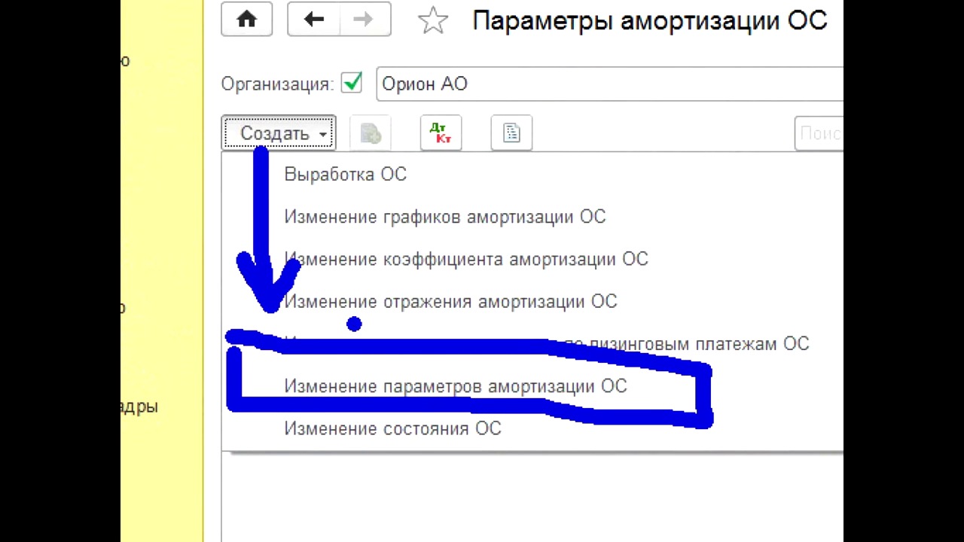
mouse_move(214, 110)
mouse_down()
mouse_move(220, 163)
mouse_move(351, 102)
mouse_move(194, 98)
mouse_up()
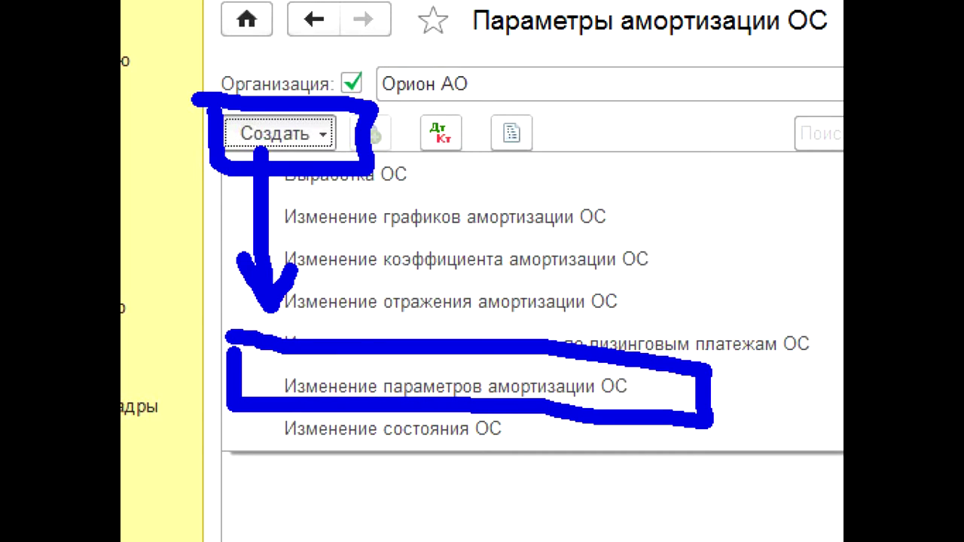
click(272, 139)
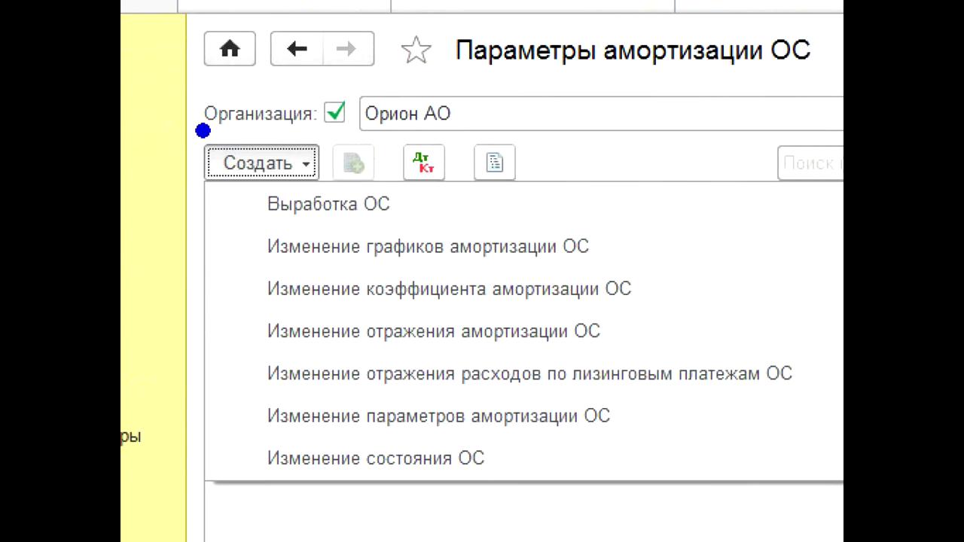
mouse_move(203, 130)
mouse_down()
mouse_move(444, 309)
mouse_move(828, 491)
mouse_up()
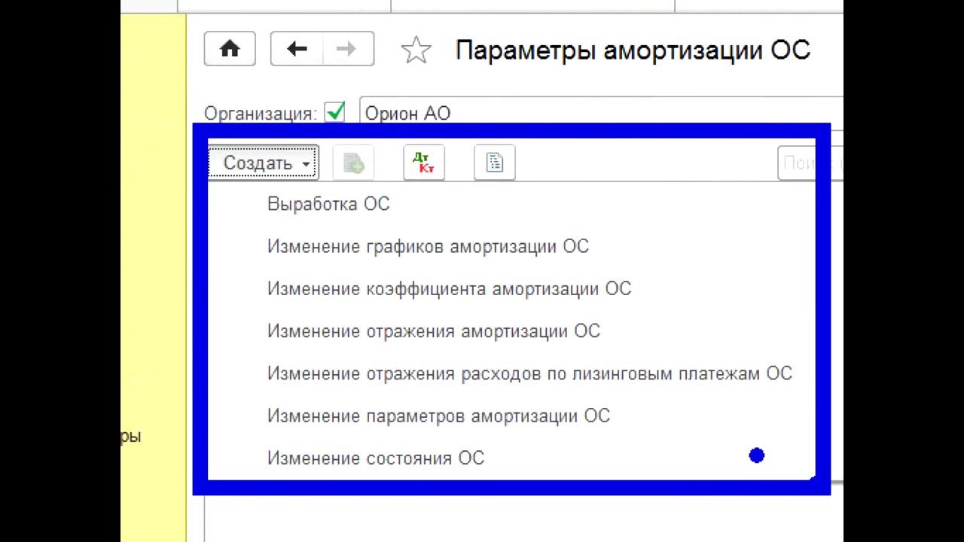
mouse_move(161, 189)
mouse_down()
mouse_move(133, 98)
mouse_move(158, 189)
mouse_up()
mouse_move(231, 236)
mouse_down()
mouse_move(238, 205)
mouse_move(222, 429)
mouse_move(272, 445)
mouse_up()
key(Escape)
Step: Create a new "Изменение параметров амортизации ОС" document
click(278, 138)
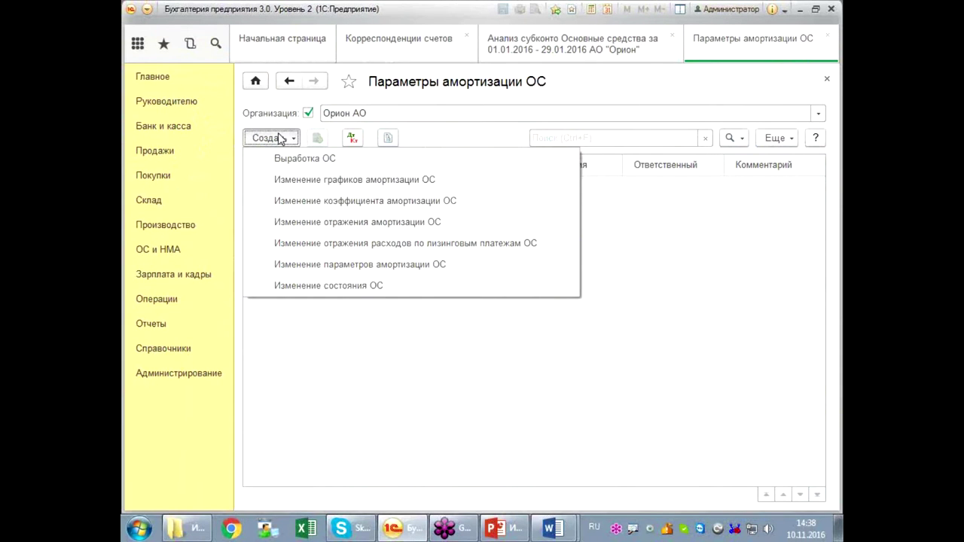
click(313, 266)
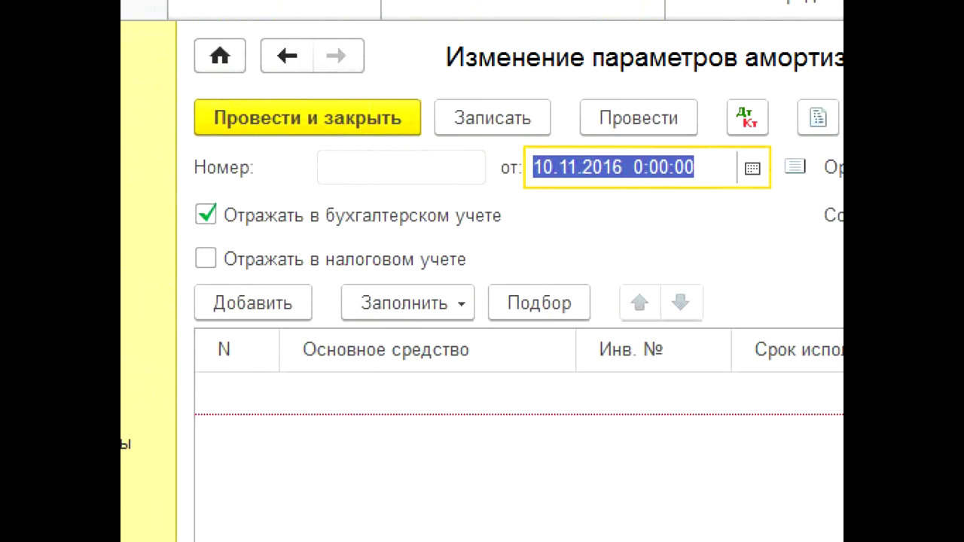
mouse_move(285, 242)
mouse_down()
mouse_move(412, 243)
mouse_move(525, 225)
mouse_up()
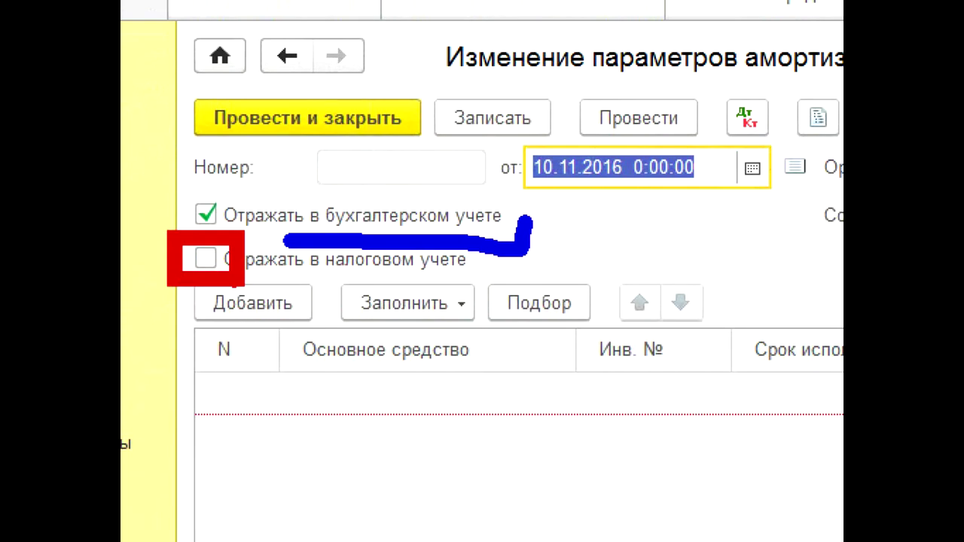
mouse_move(125, 224)
mouse_down()
mouse_move(145, 264)
mouse_move(162, 211)
mouse_up()
drag(153, 335, 514, 316)
drag(125, 310, 564, 309)
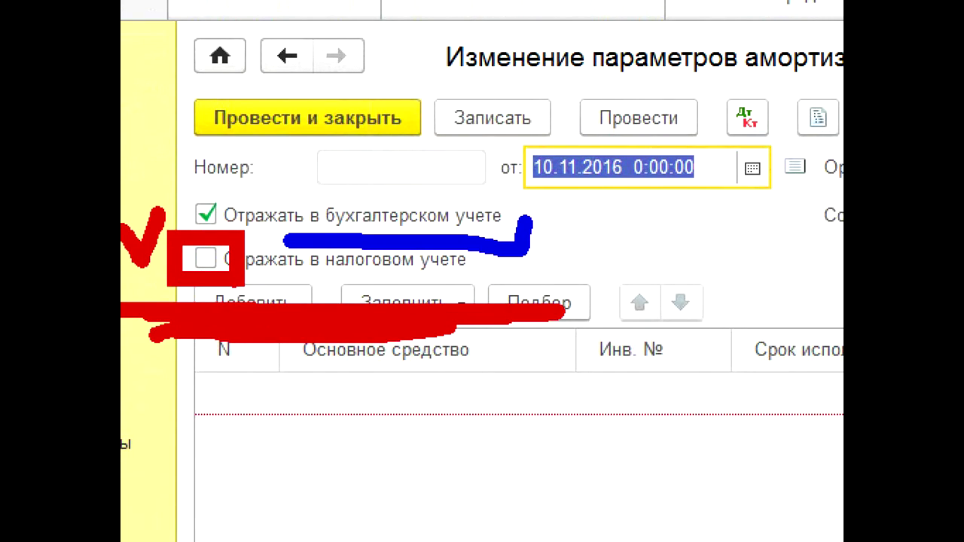
mouse_move(145, 147)
mouse_down()
mouse_move(217, 226)
mouse_move(260, 301)
mouse_up()
drag(223, 222, 196, 403)
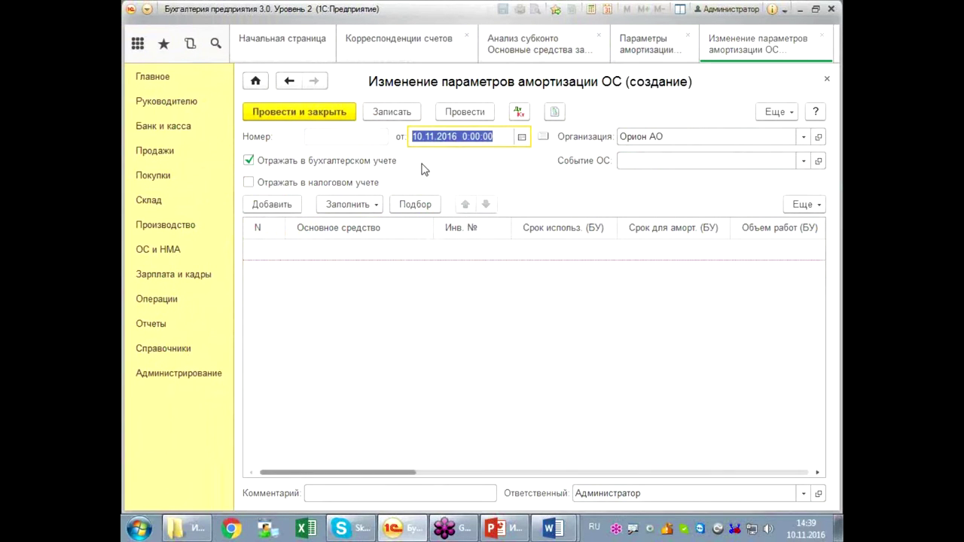
Step: Set the date of the new depreciation parameter change document to 29.01.2016
text(2)
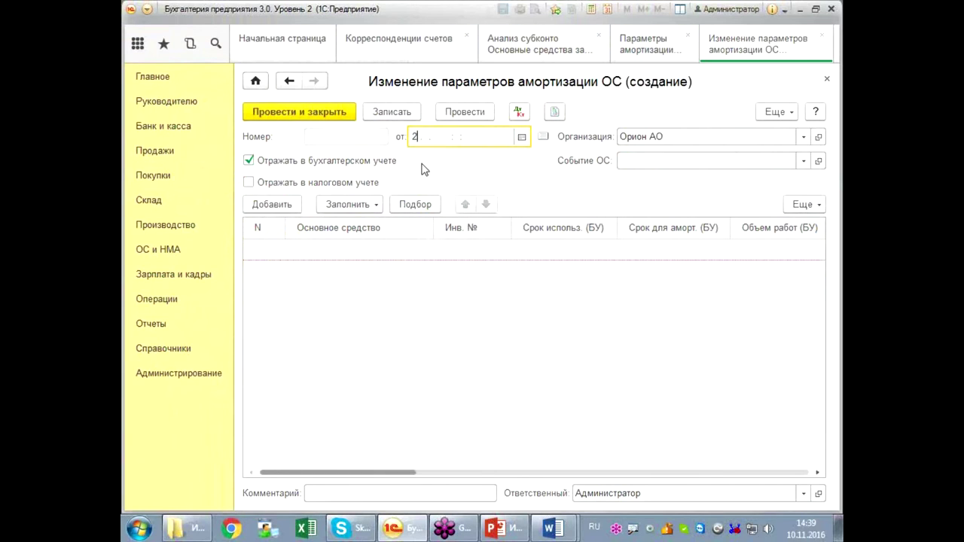
text(9.01)
key(Tab)
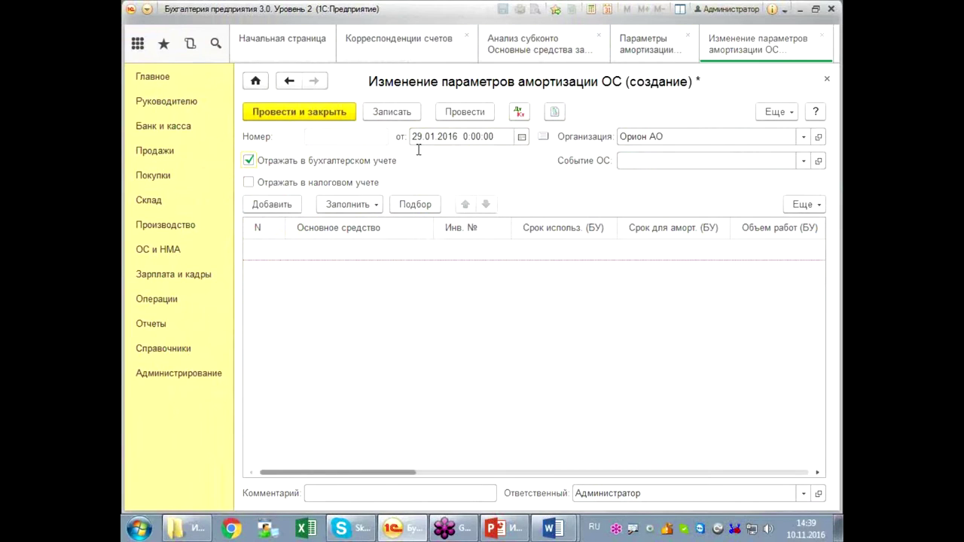
Step: Choose "Переоценка" as the fixed asset event of the document and open that event's card
click(803, 161)
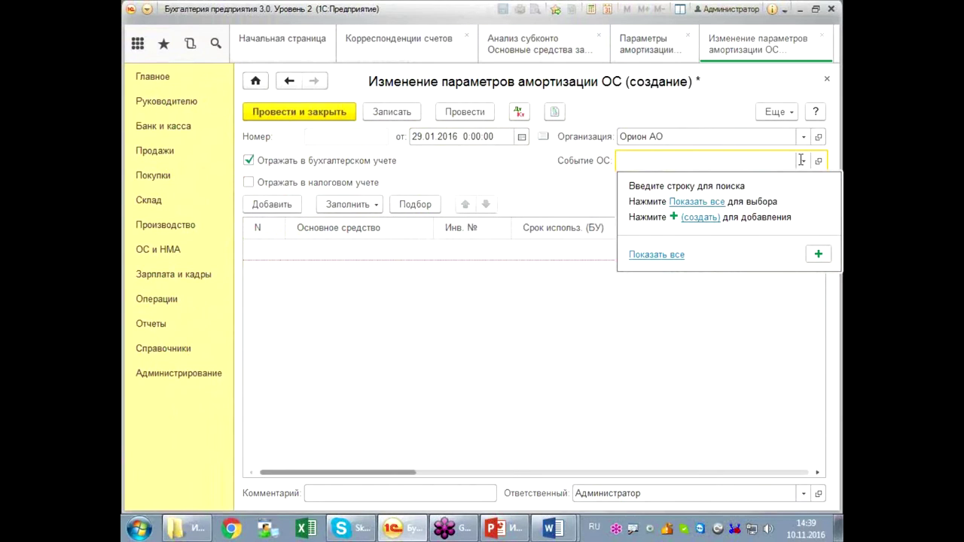
click(712, 203)
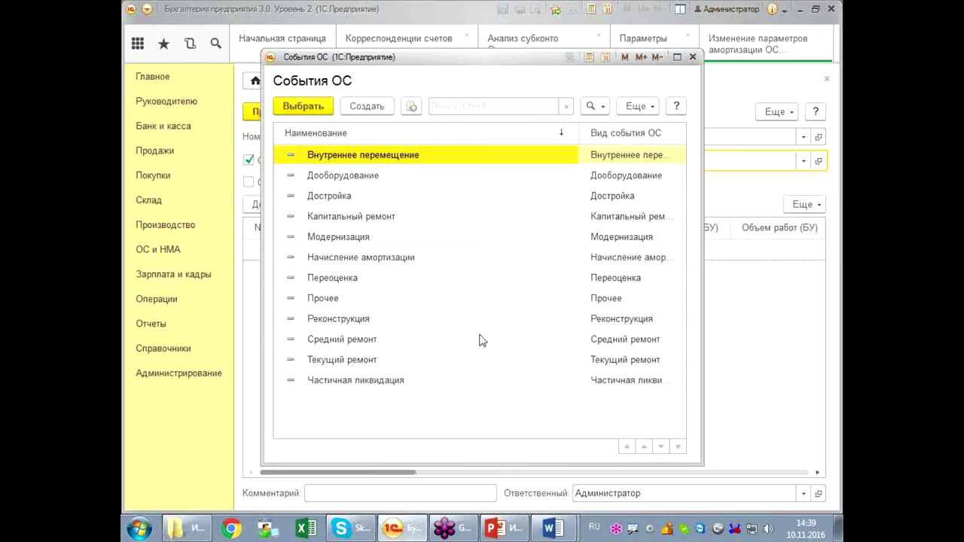
double_click(360, 280)
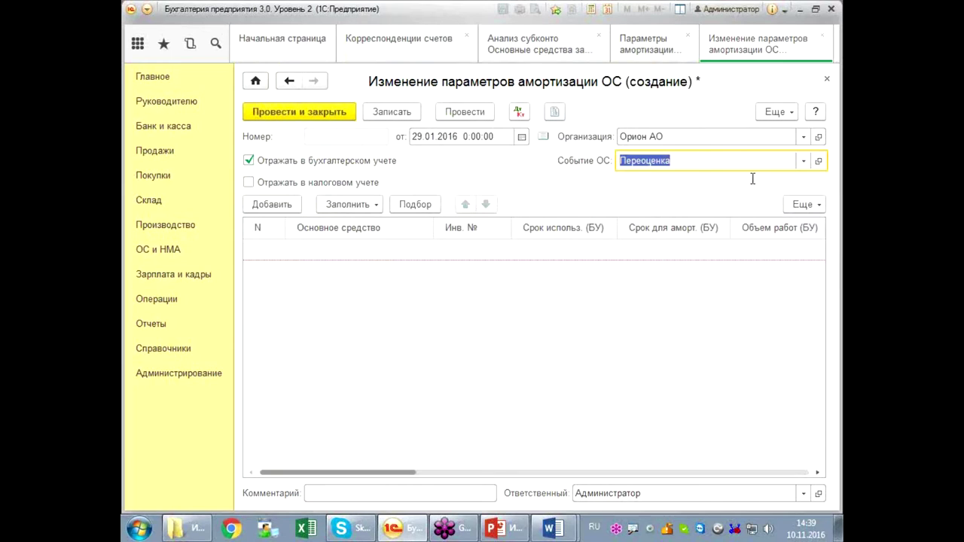
click(804, 164)
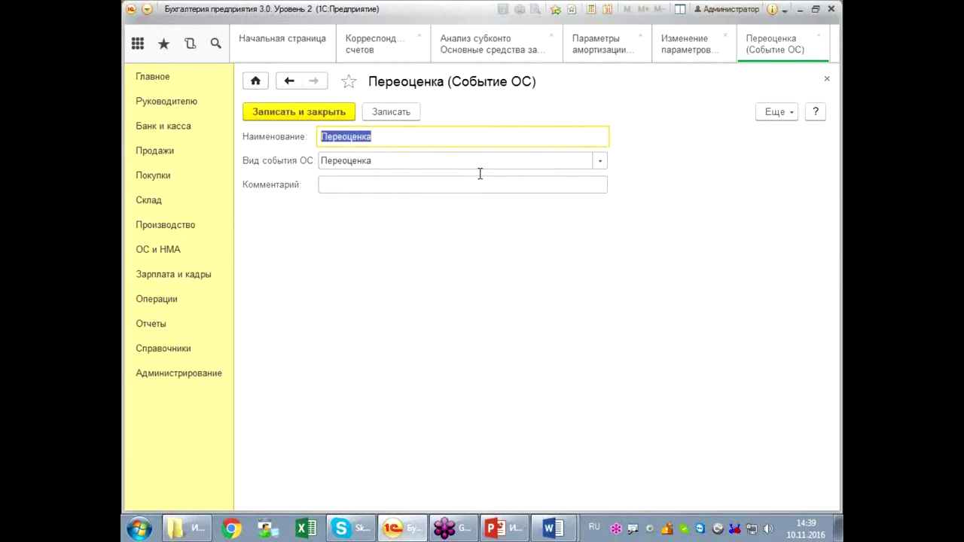
Step: Look through the available event kinds in the "Переоценка" card, then save and close the card
click(596, 164)
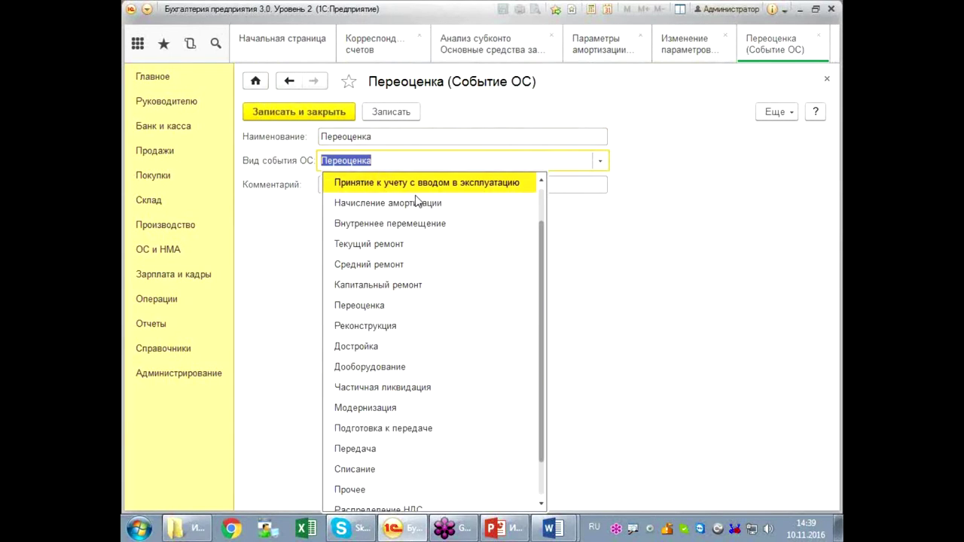
click(321, 115)
click(321, 113)
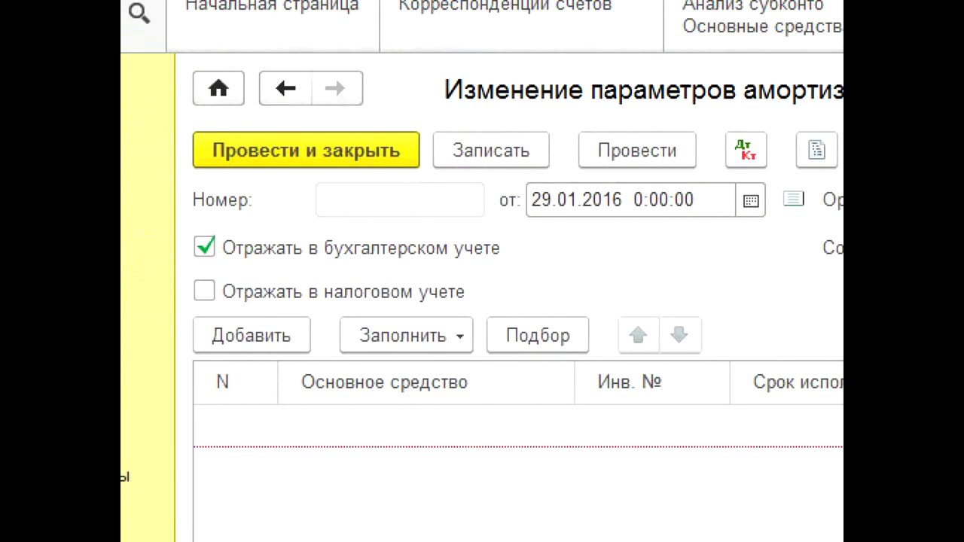
Step: Add the fixed asset "Автомобиль" to the document using the fixed asset selection
click(413, 339)
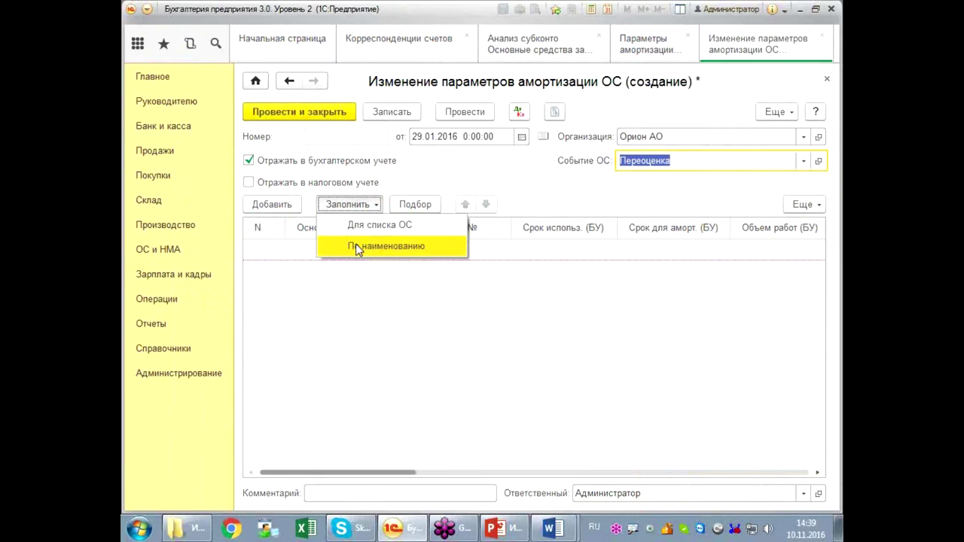
click(407, 163)
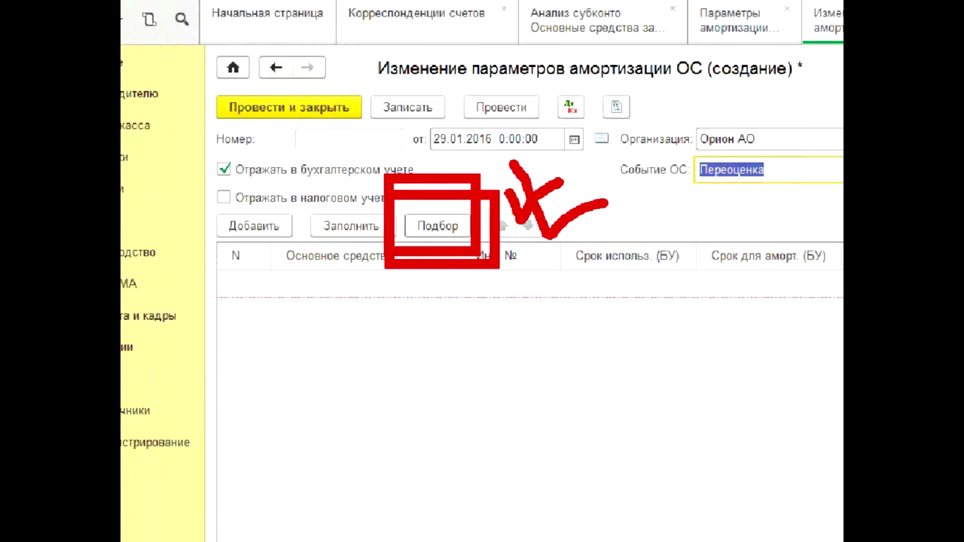
click(422, 226)
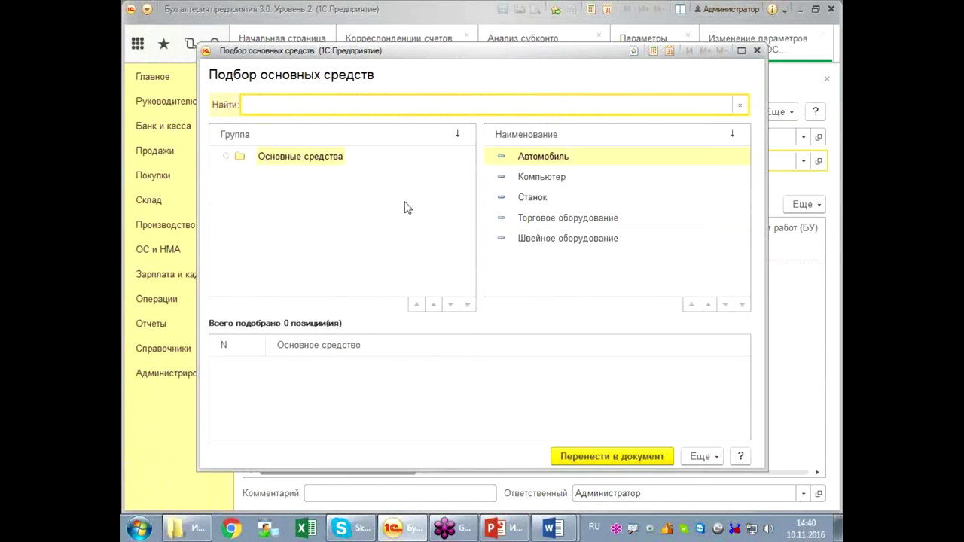
click(539, 162)
double_click(539, 159)
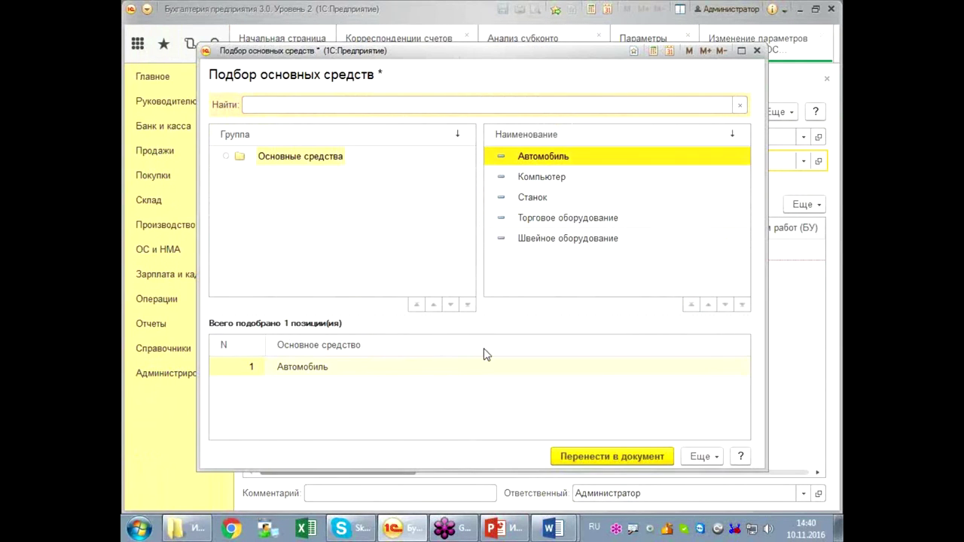
click(596, 454)
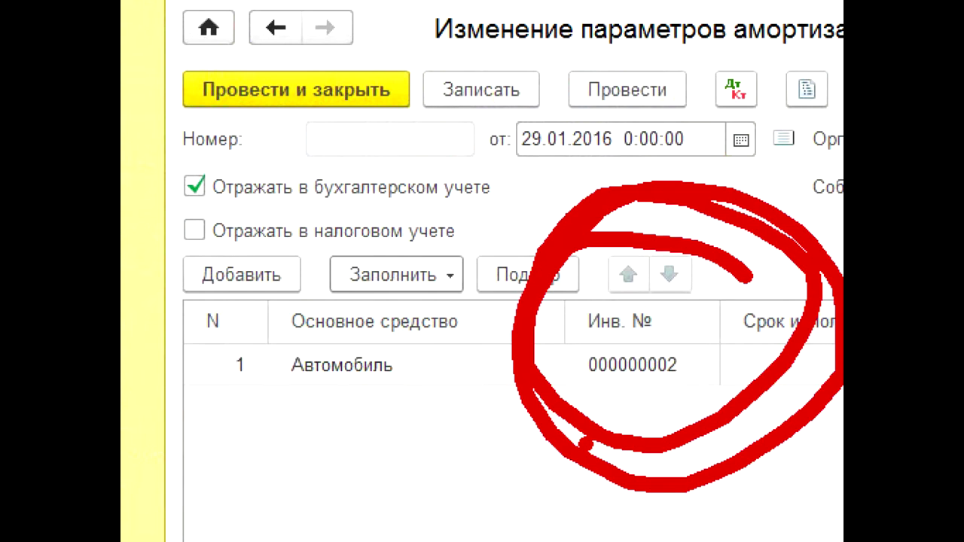
Step: Try to fill the document's asset table by name for "Автомобиль" and dismiss the resulting message
double_click(580, 251)
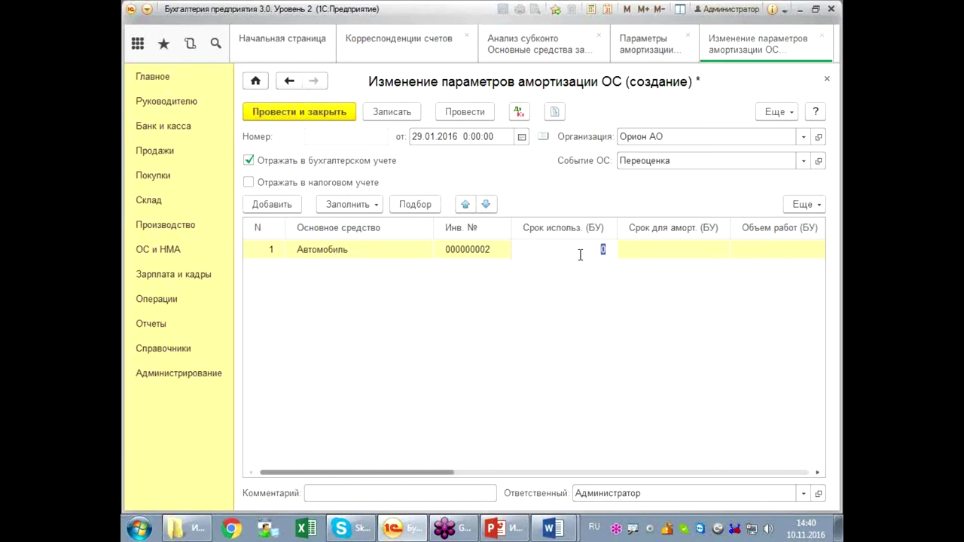
drag(437, 473, 399, 471)
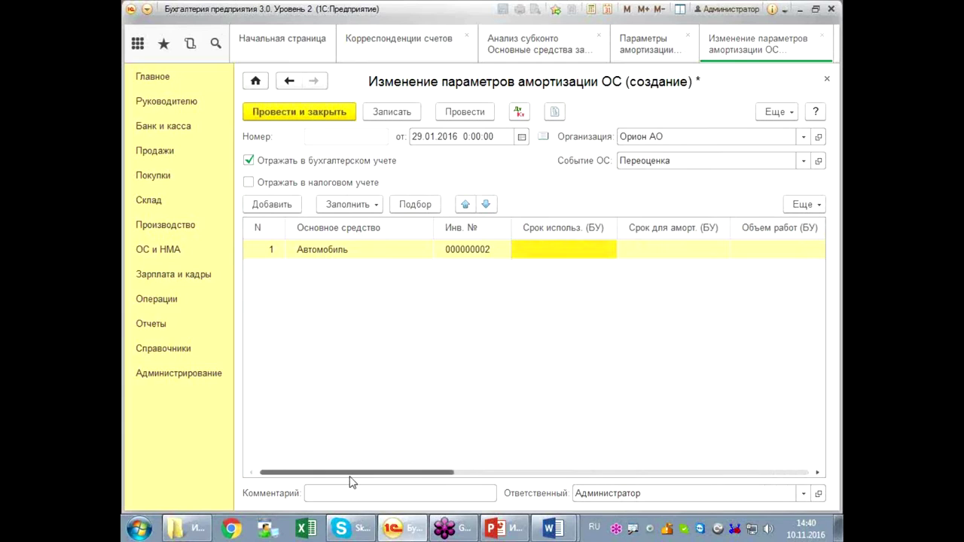
click(350, 205)
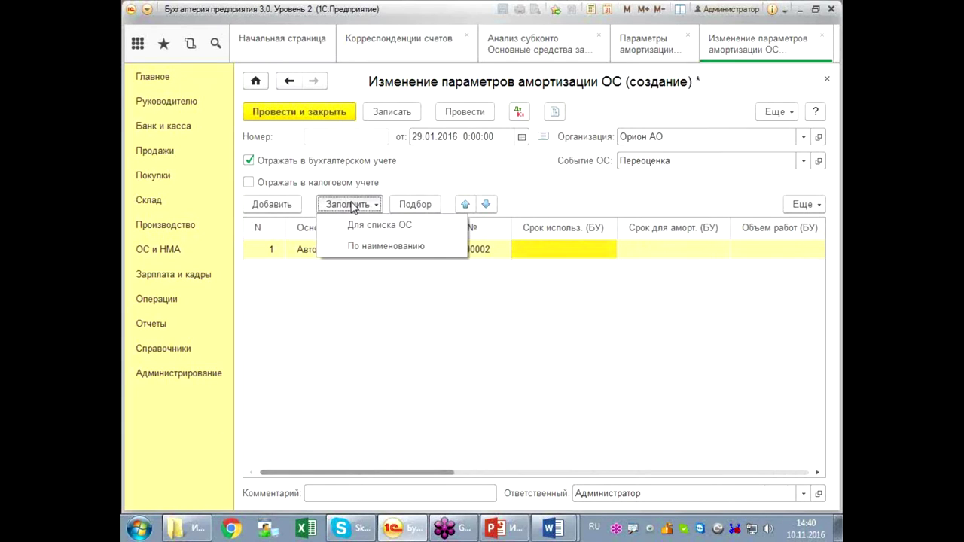
click(379, 249)
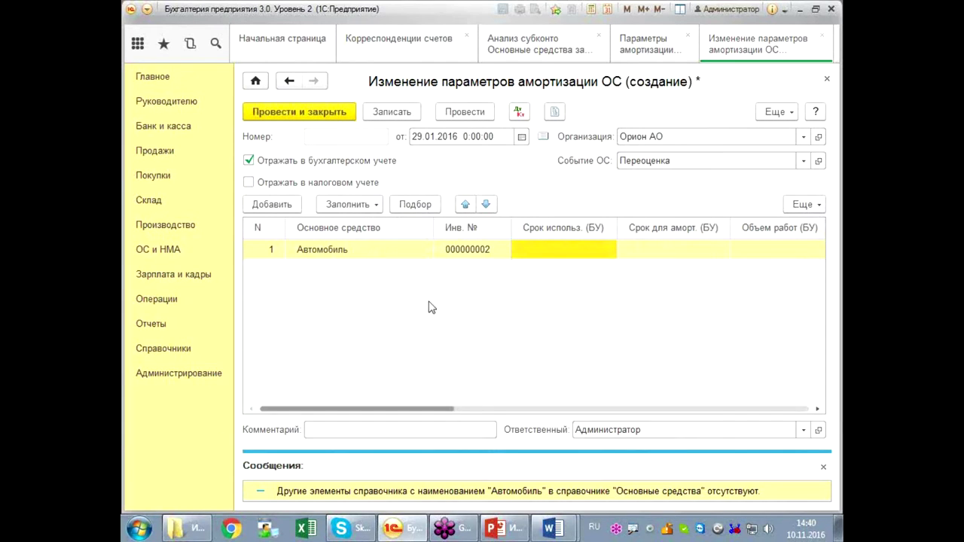
click(824, 467)
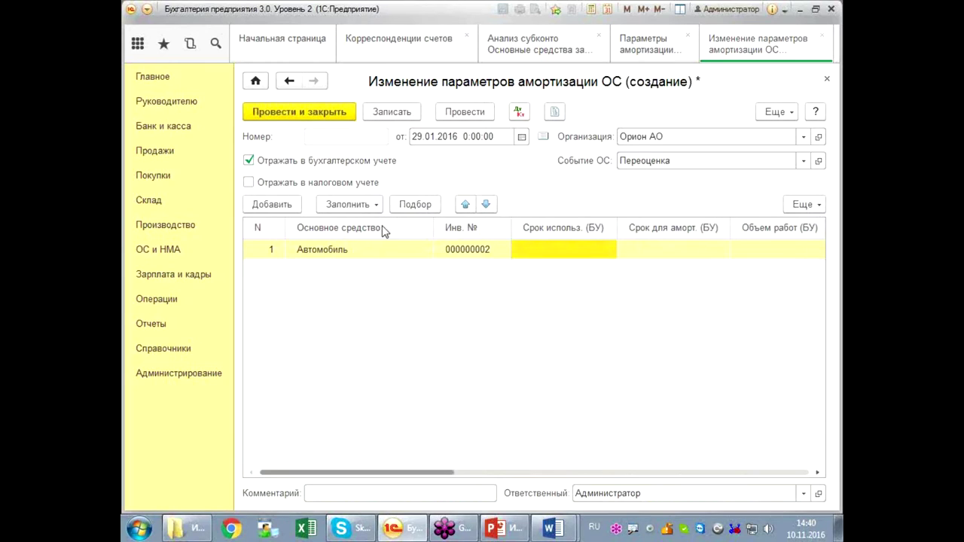
Step: Fill the depreciation parameters for the listed fixed asset, agreeing to recalculate the existing data
click(350, 205)
click(362, 224)
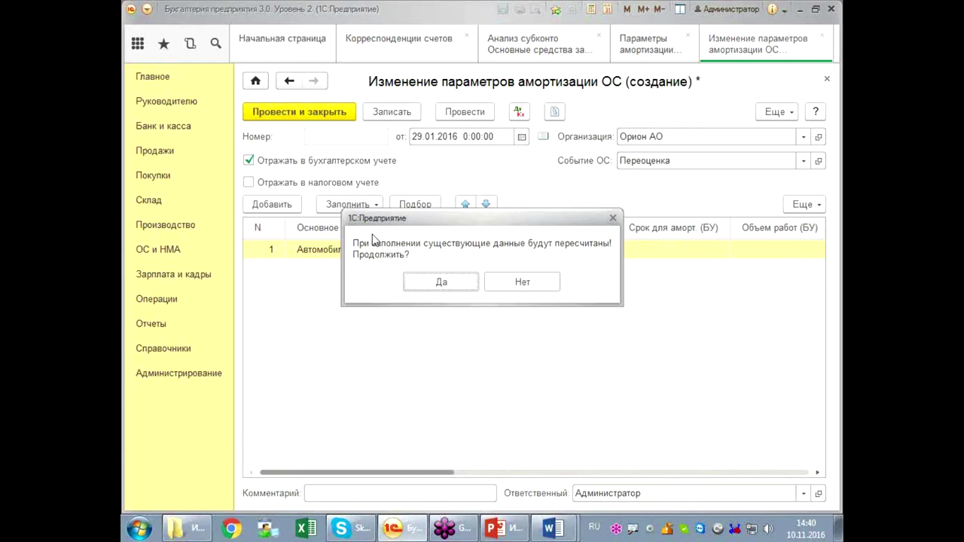
click(458, 286)
click(358, 209)
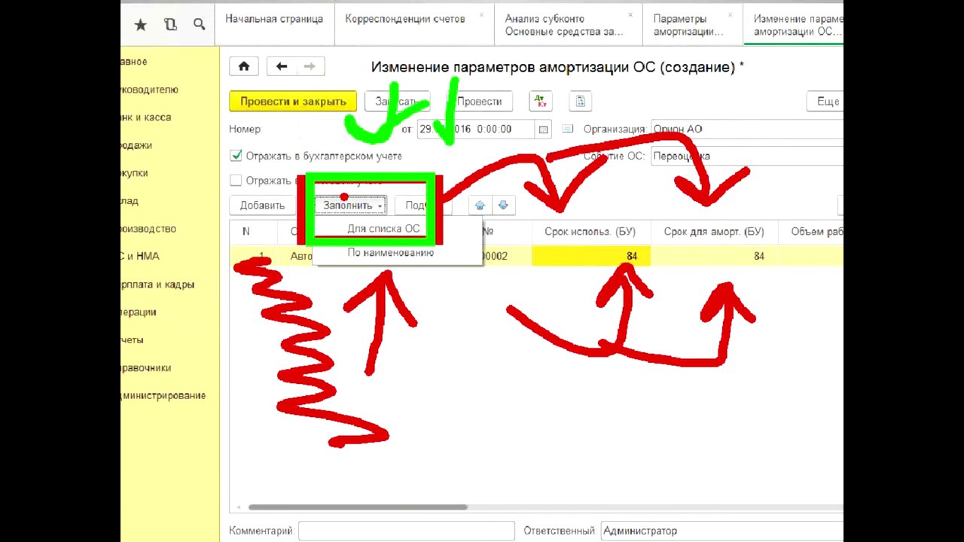
drag(420, 477, 316, 460)
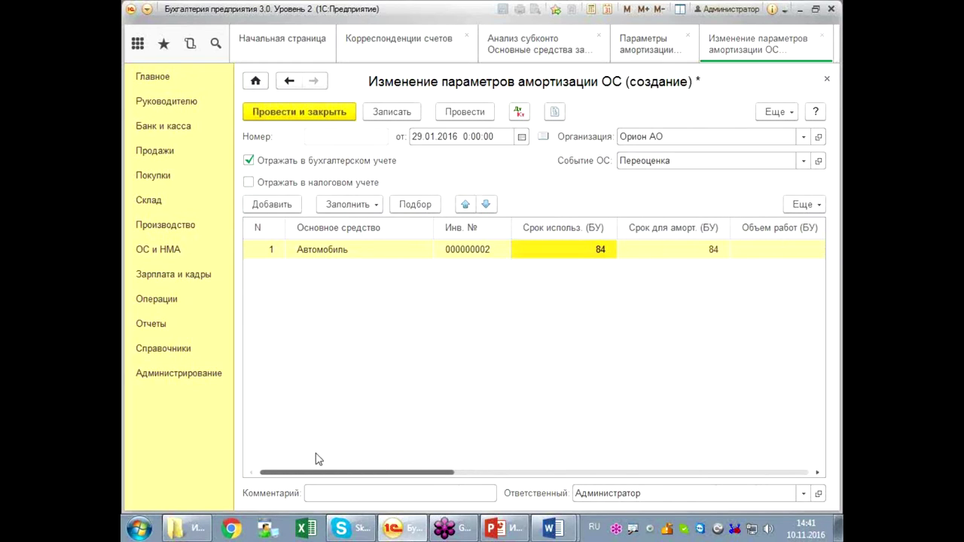
drag(316, 459, 299, 462)
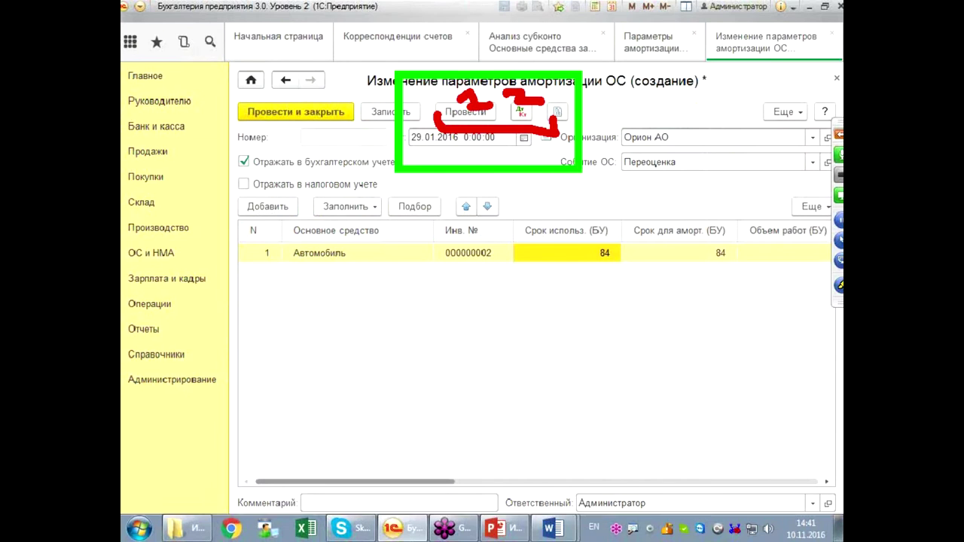
Step: Post the depreciation parameter change and examine its movements in the "Параметры амортизации ОС" and "События ОС" registers
click(488, 111)
click(520, 113)
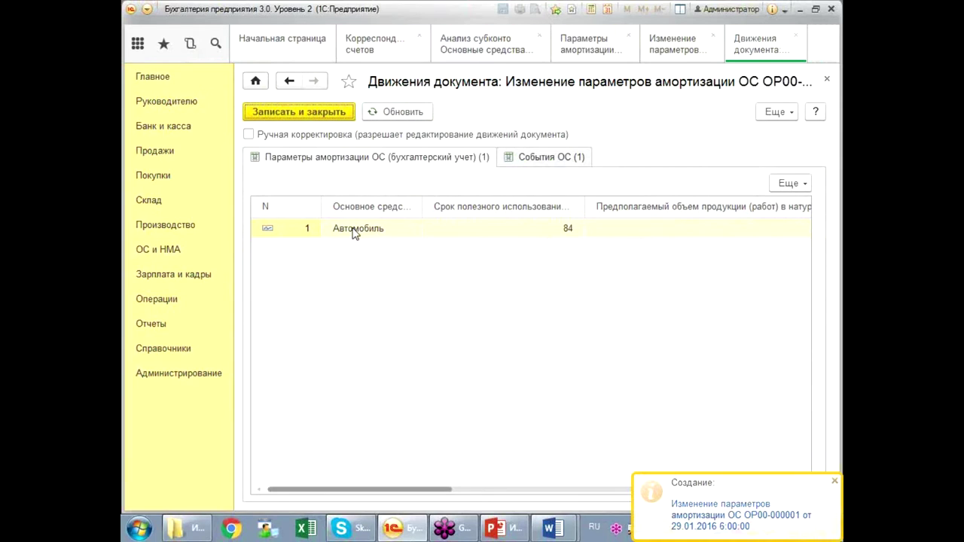
drag(361, 490, 611, 490)
click(529, 156)
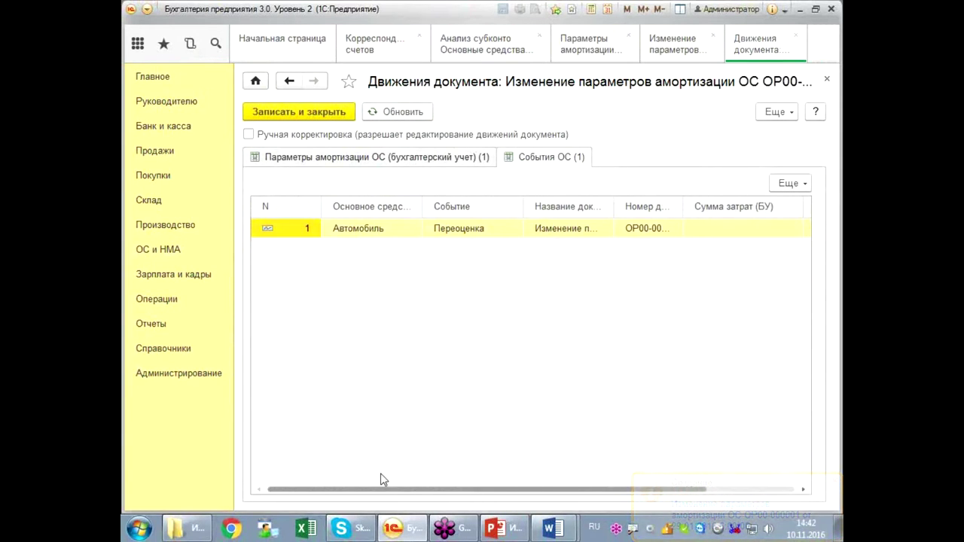
mouse_move(357, 495)
mouse_down()
mouse_move(555, 495)
mouse_move(362, 491)
mouse_up()
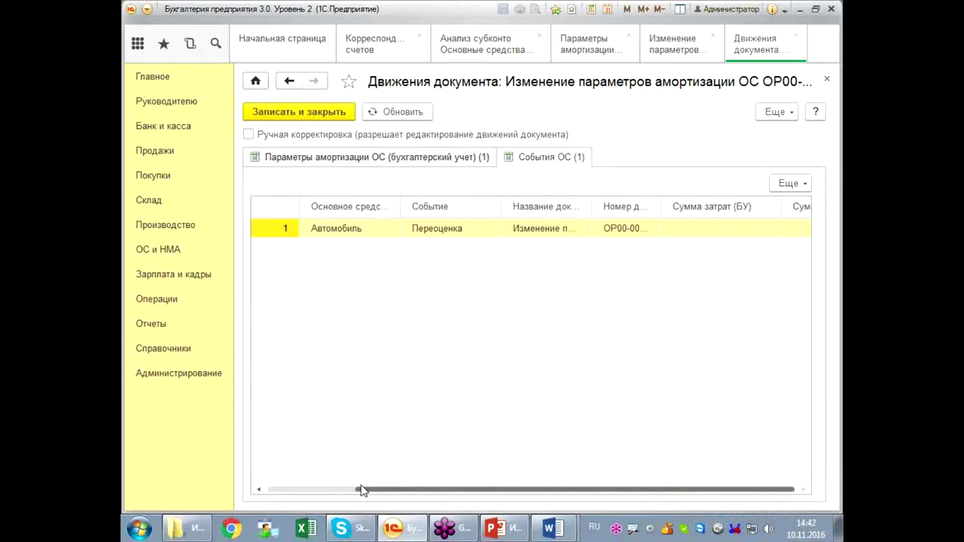
click(298, 162)
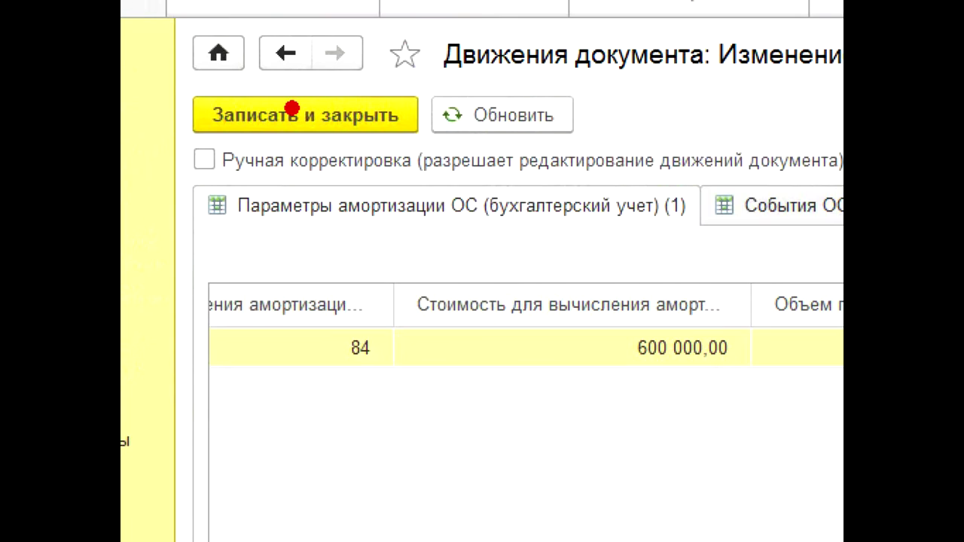
mouse_move(292, 111)
mouse_down()
mouse_move(150, 144)
mouse_move(362, 83)
mouse_move(320, 120)
mouse_up()
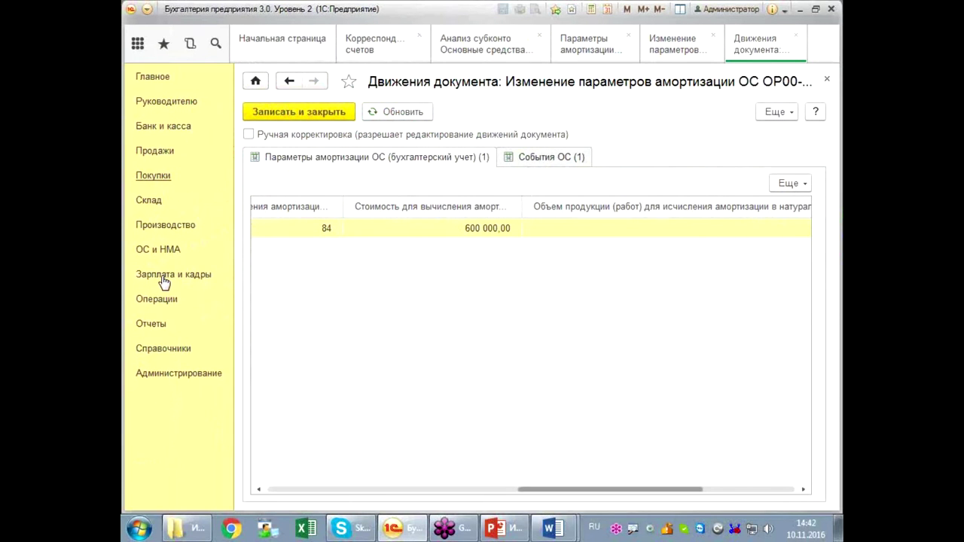
Step: Open the "Закрытие месяца" processing and set its period to January 2016
click(164, 278)
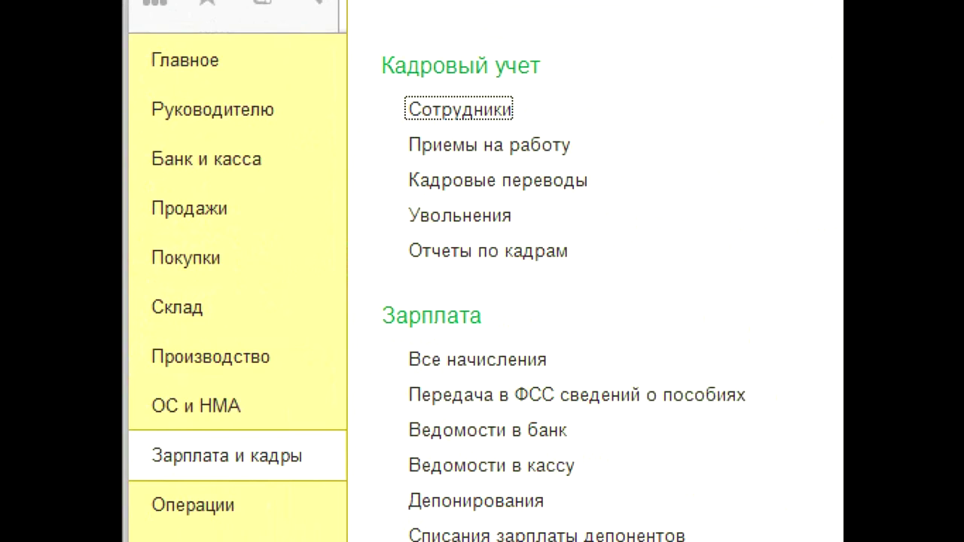
click(164, 339)
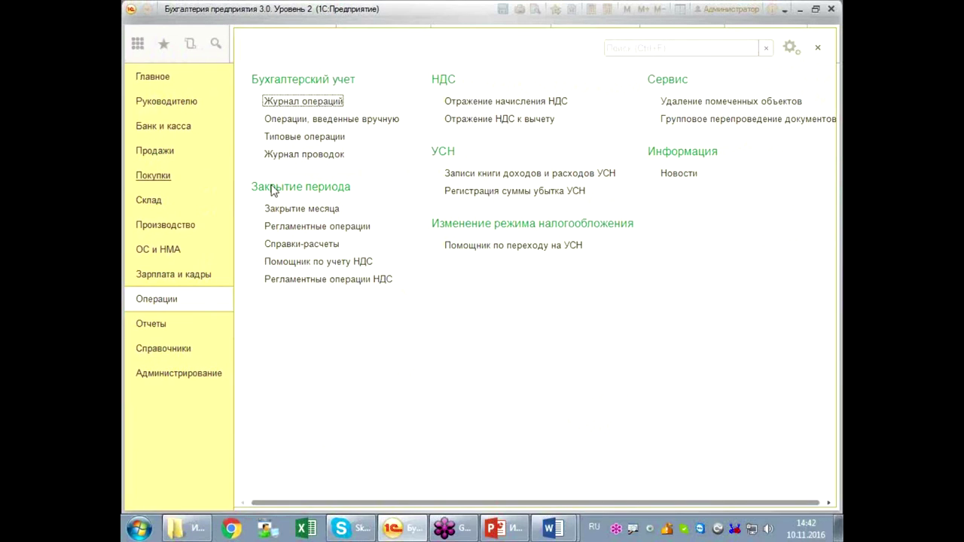
click(280, 208)
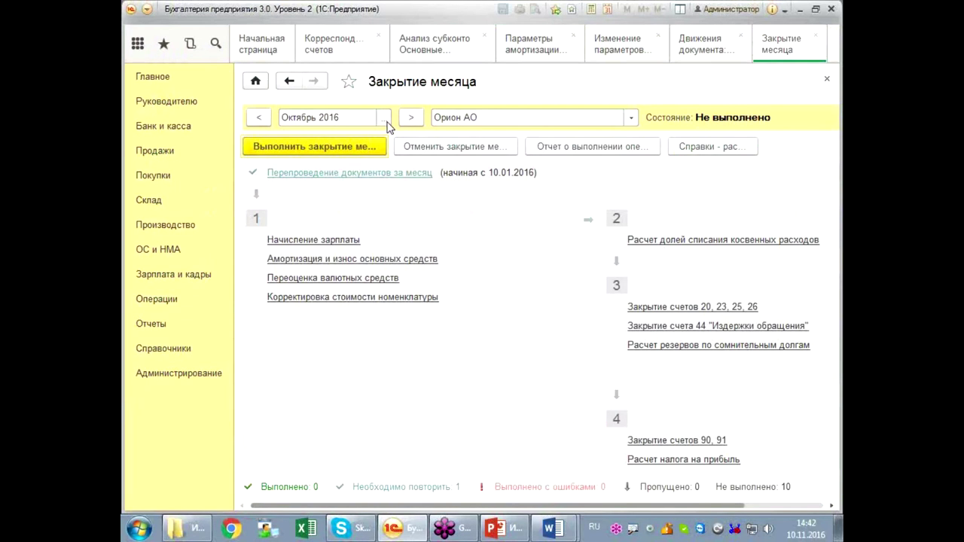
click(385, 119)
click(413, 256)
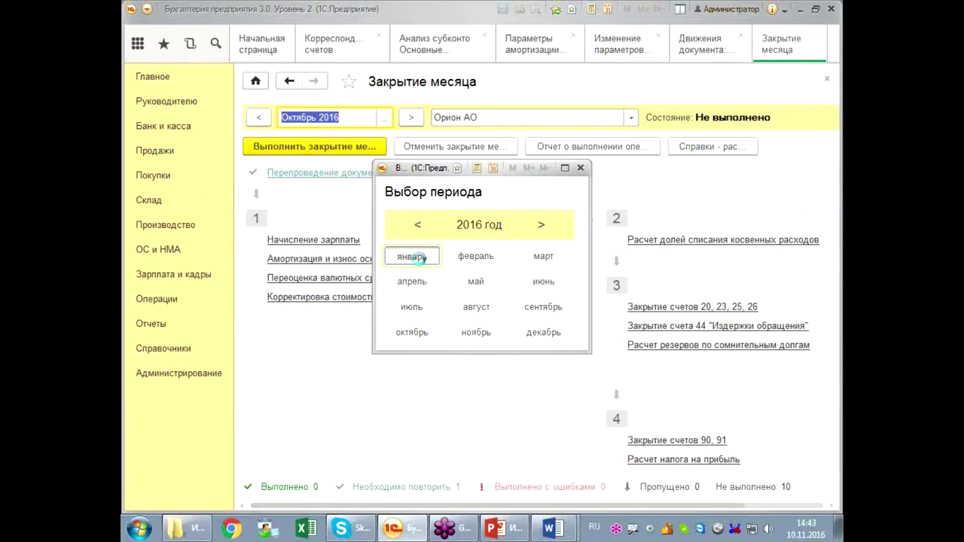
Step: Cancel the existing January 2016 closing and run the month closing again
click(455, 146)
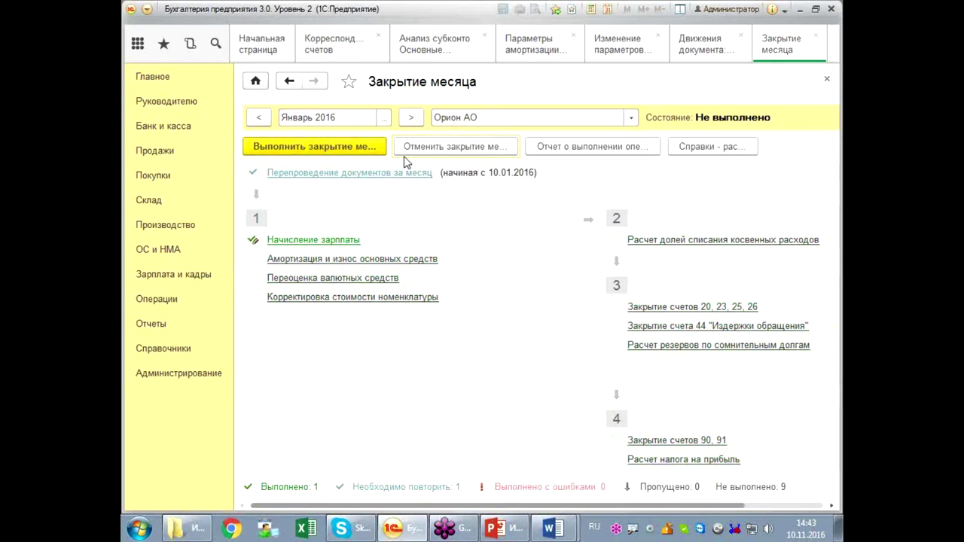
click(337, 147)
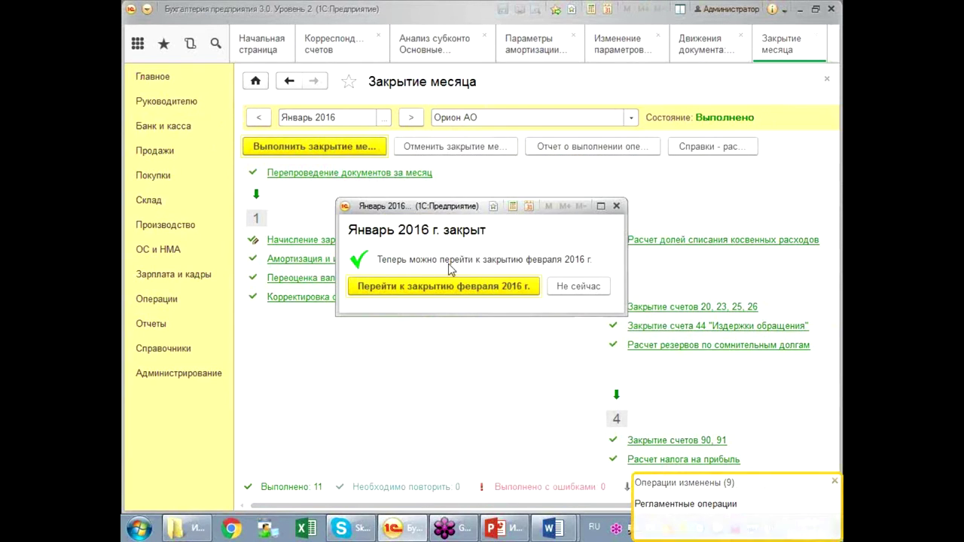
Step: Proceed to February 2016, cancel its existing closing and rerun it, without moving on to March
click(452, 290)
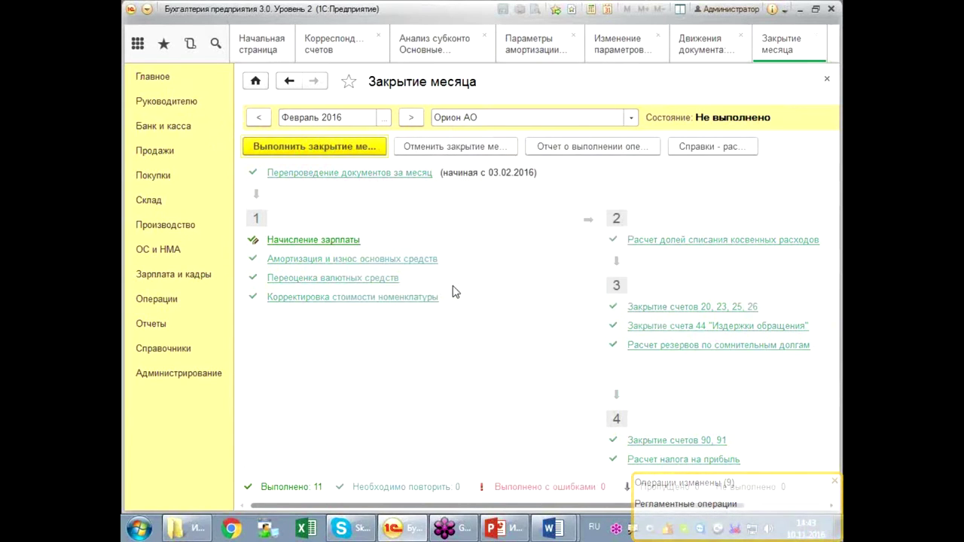
click(424, 148)
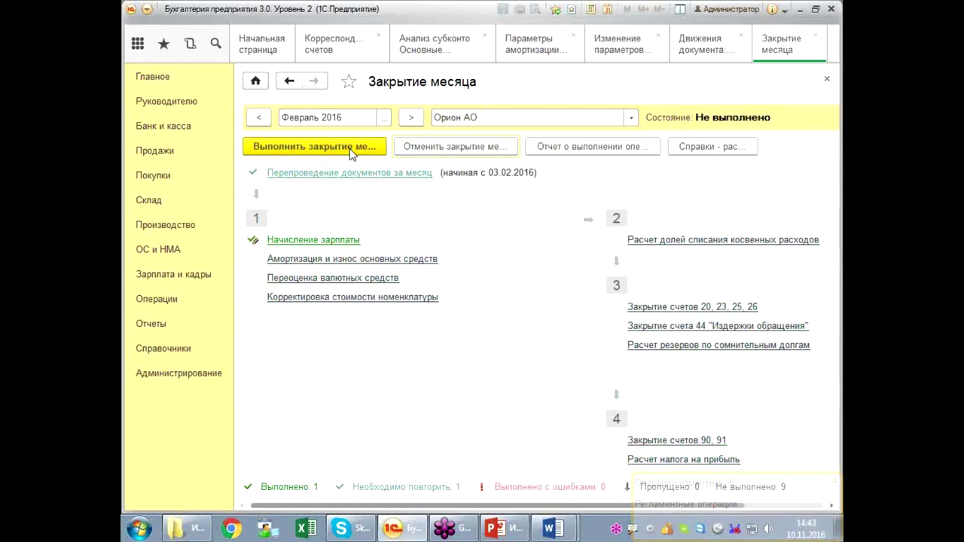
click(349, 148)
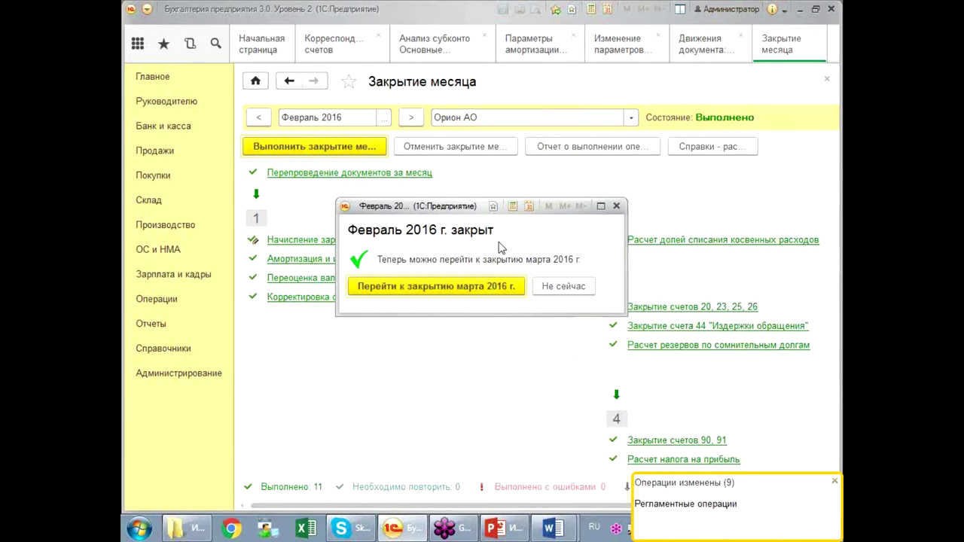
click(616, 206)
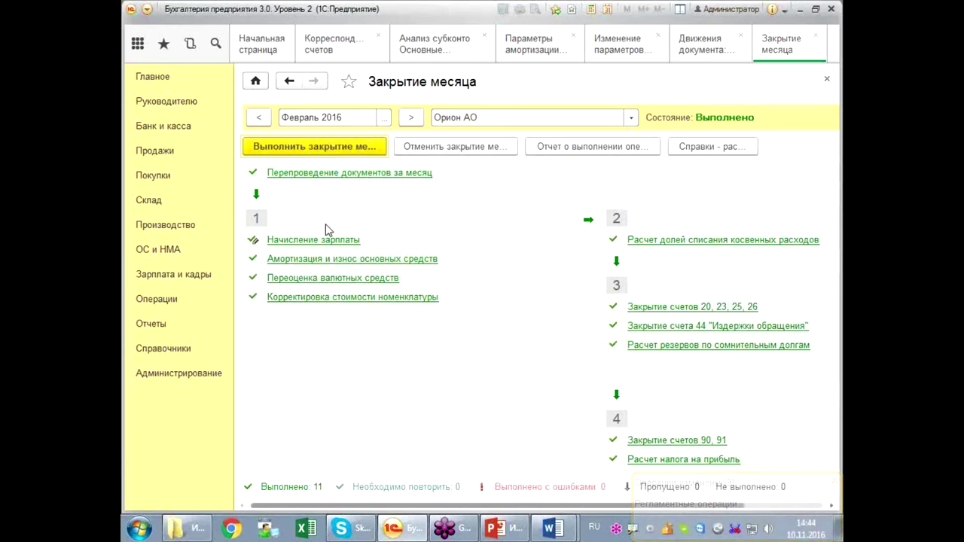
Step: Show the postings of February's "Амортизация и износ основных средств" operation and examine the automobile's accounting and tax depreciation amounts
click(304, 257)
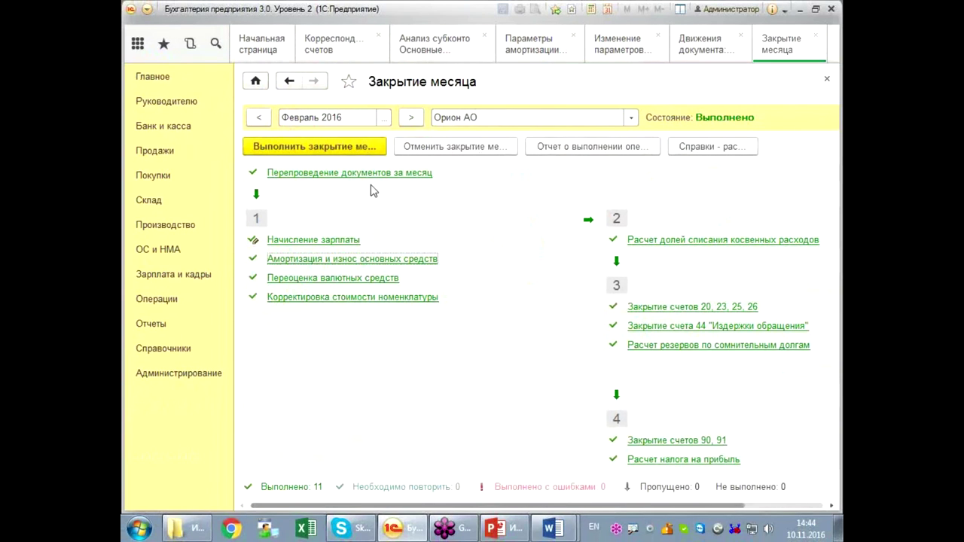
click(355, 261)
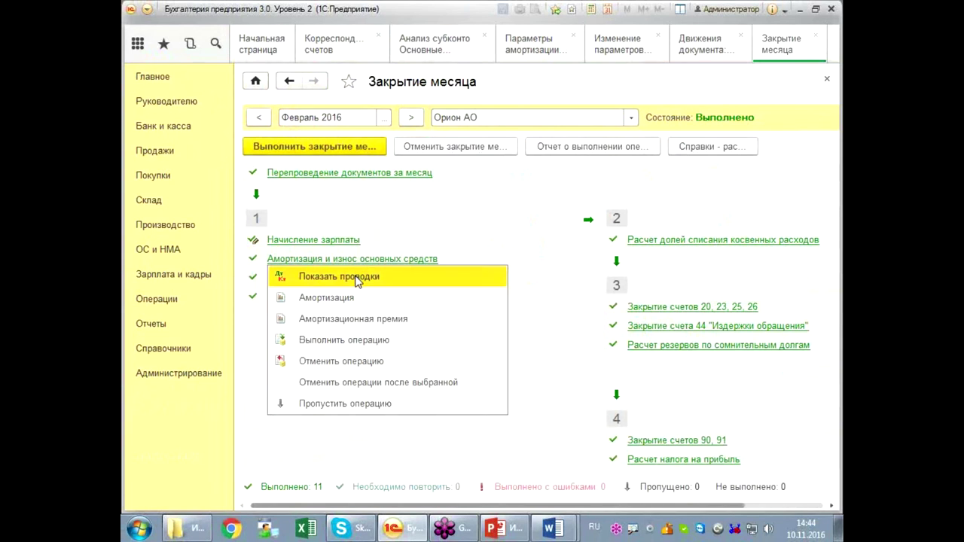
click(357, 277)
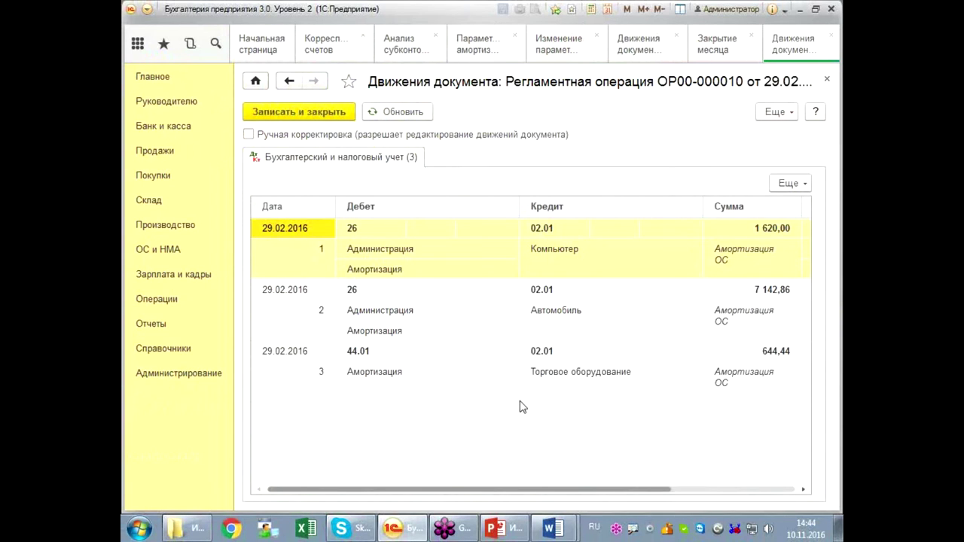
drag(513, 490, 680, 497)
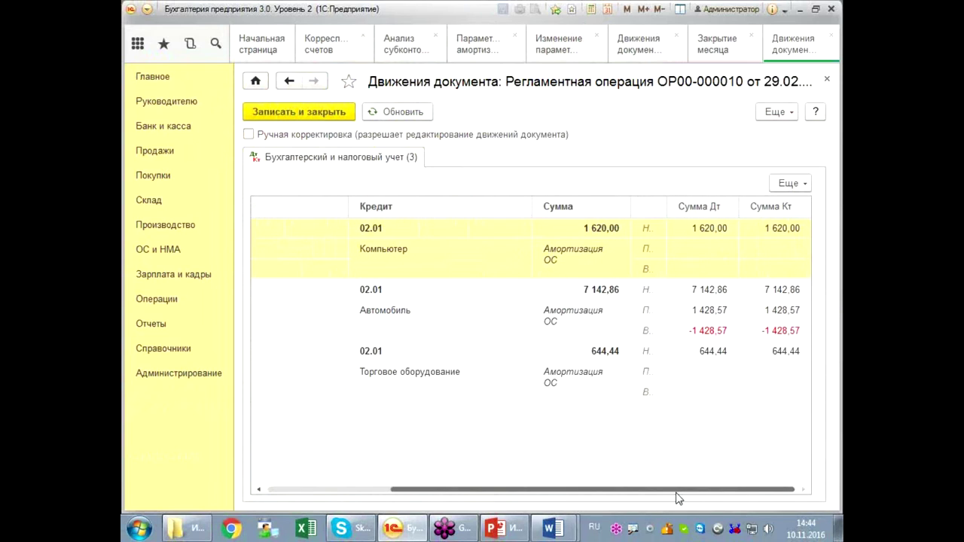
Step: Compare the automobile's February depreciation entry across its accounts, total amount and НУ, ПР and ВР amounts
drag(676, 498, 394, 463)
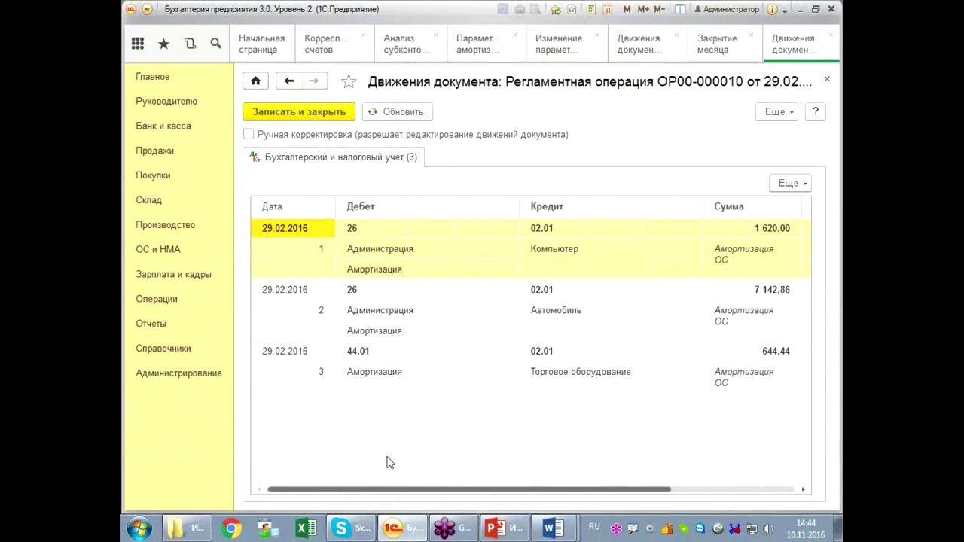
click(707, 490)
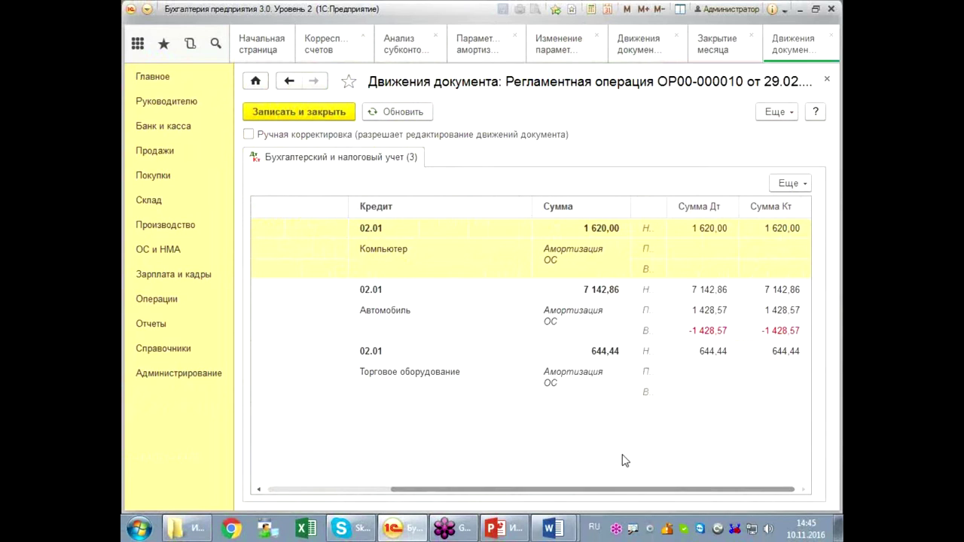
click(580, 292)
click(698, 292)
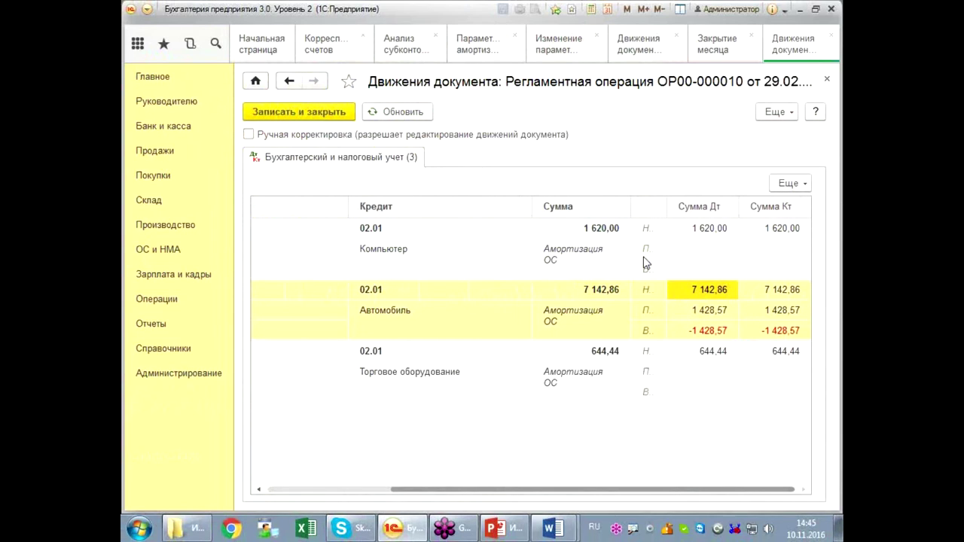
Step: Regenerate the "Анализ субконто" report on "Основные средства" for the first quarter of 2016
click(403, 50)
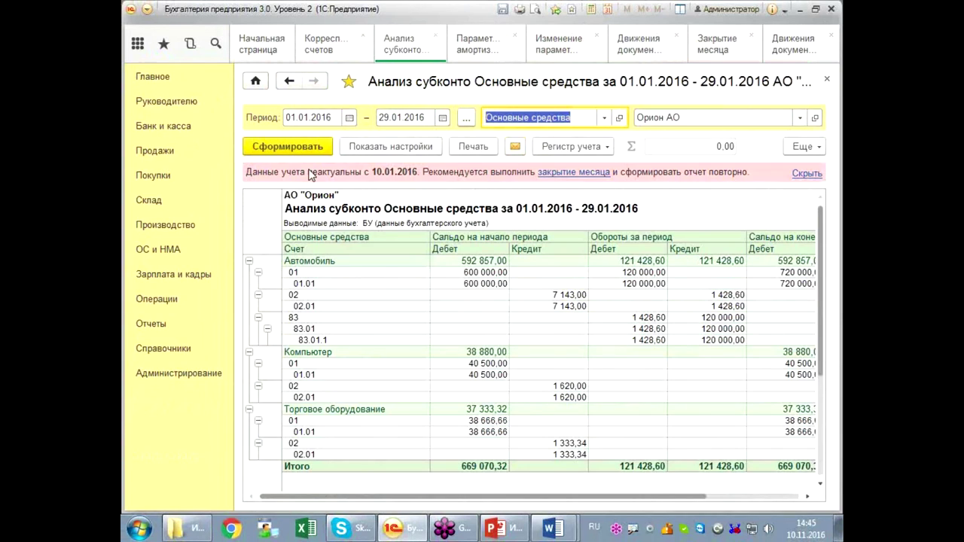
click(467, 118)
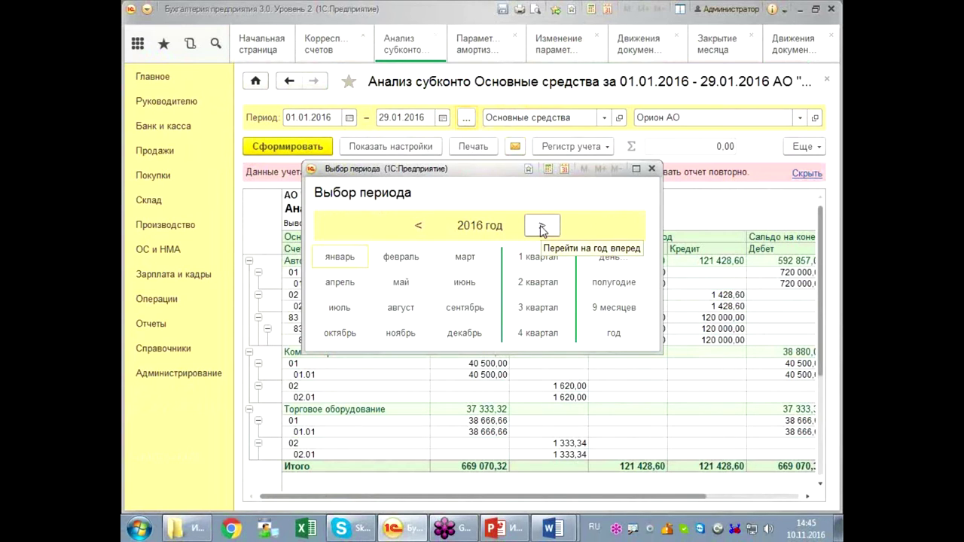
click(535, 256)
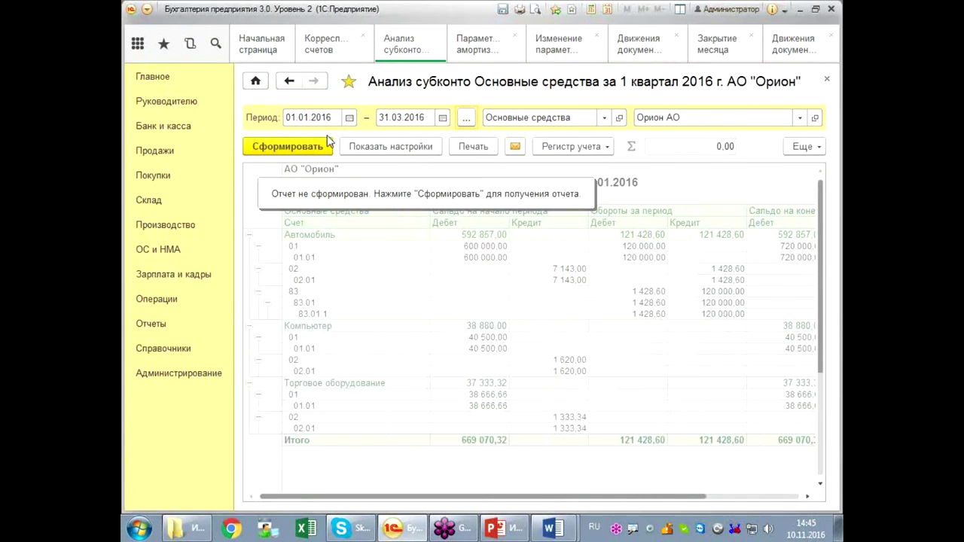
click(303, 146)
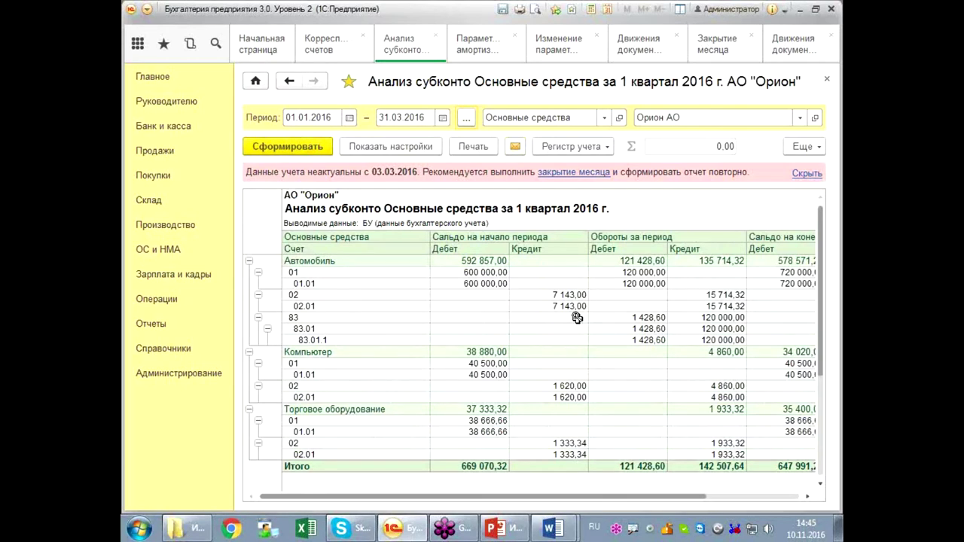
Step: Drill down from the automobile's account 02 credit turnover to the account card and examine its depreciation entries and running balance
double_click(715, 297)
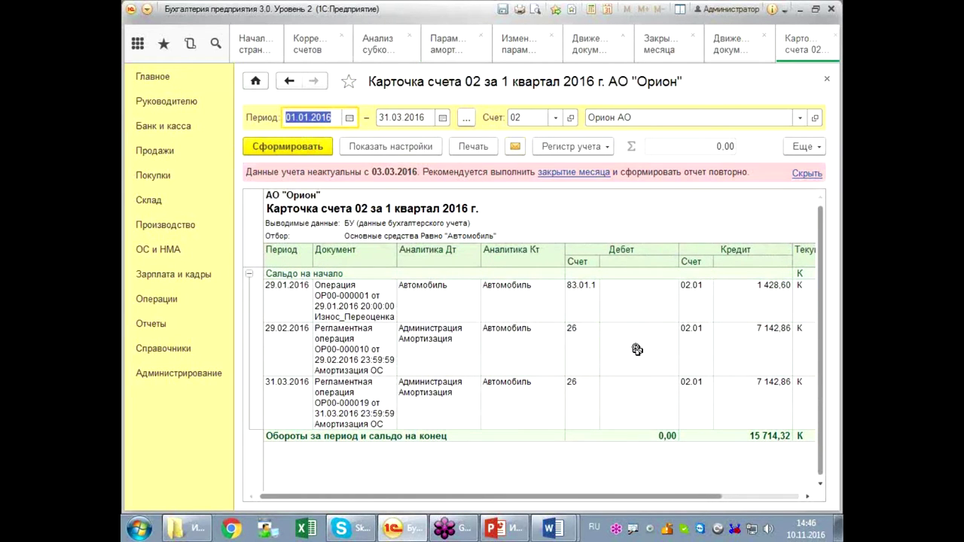
click(718, 301)
click(594, 302)
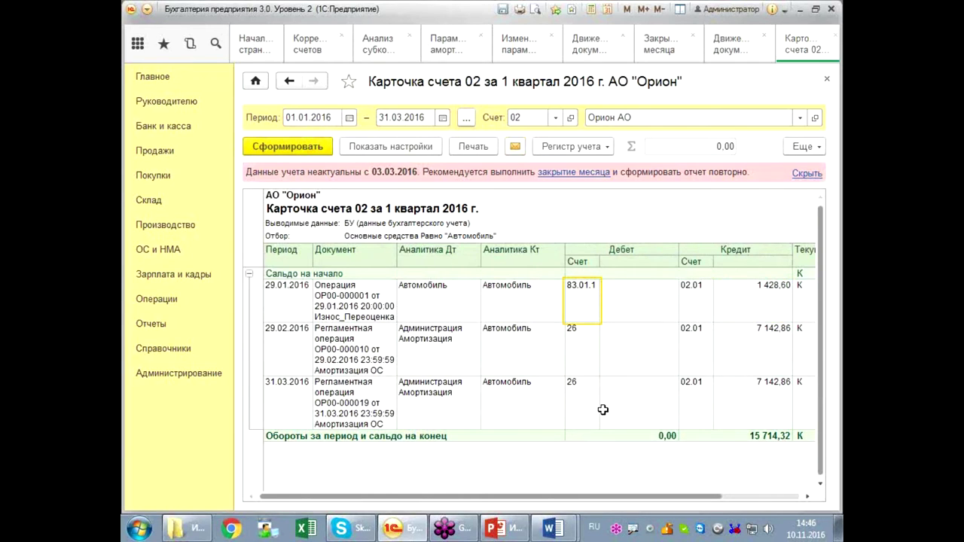
mouse_move(574, 496)
mouse_down()
mouse_move(682, 501)
mouse_move(561, 499)
mouse_up()
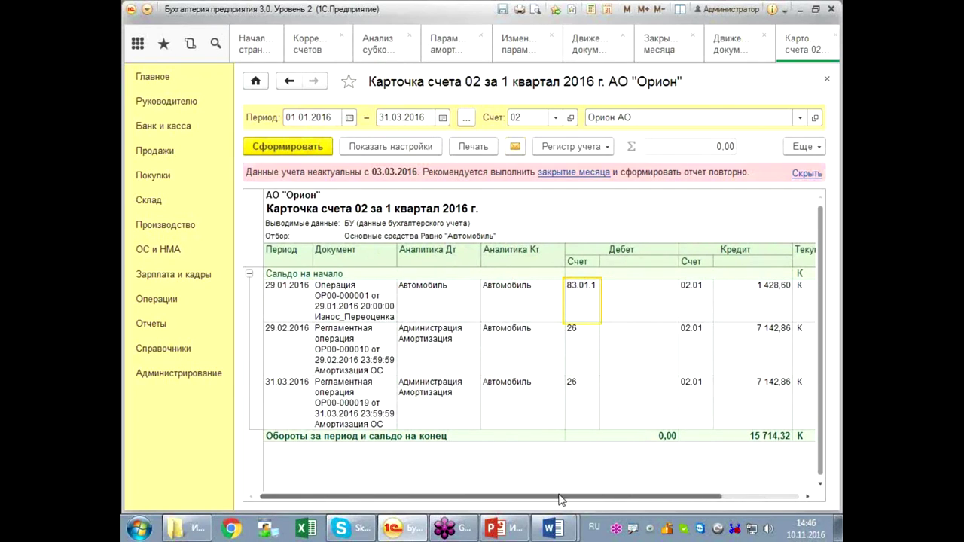
drag(561, 500, 656, 501)
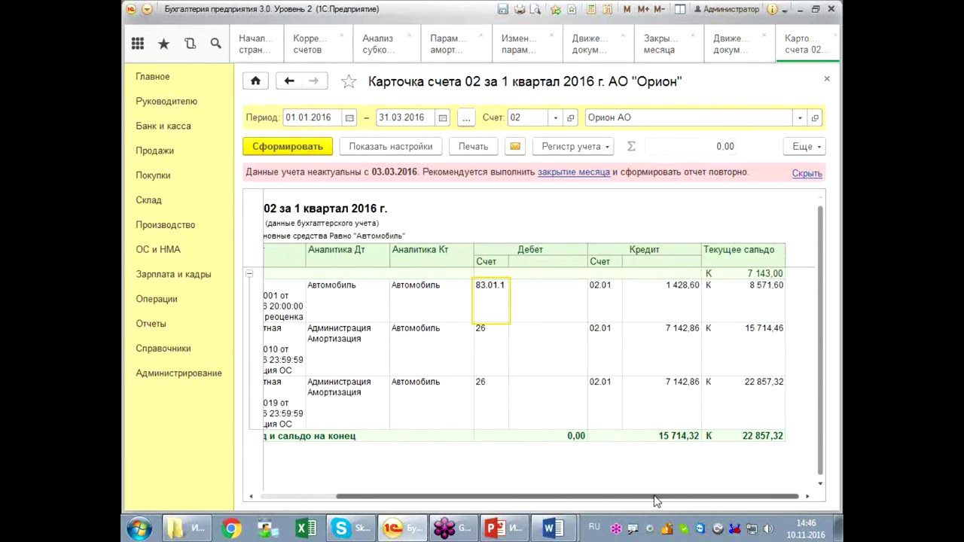
click(654, 360)
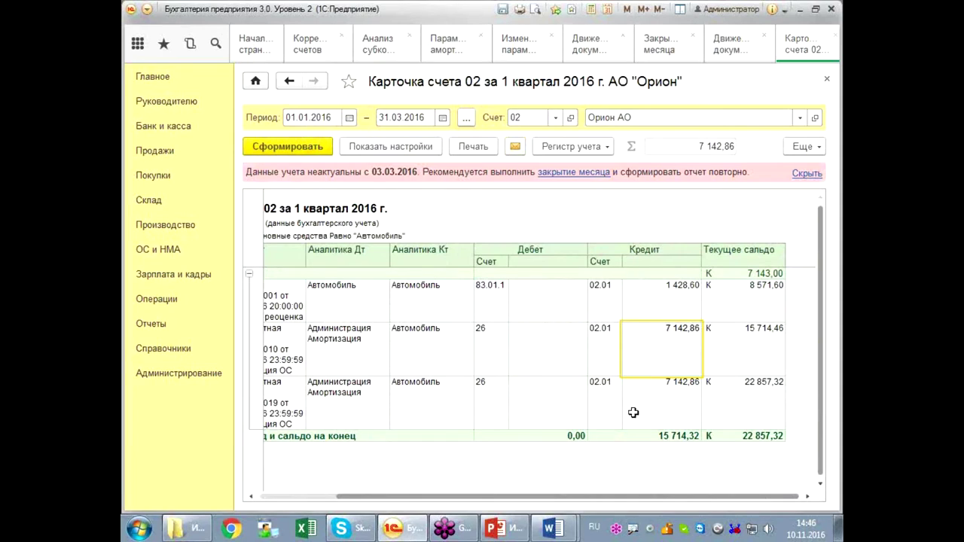
drag(653, 504, 532, 506)
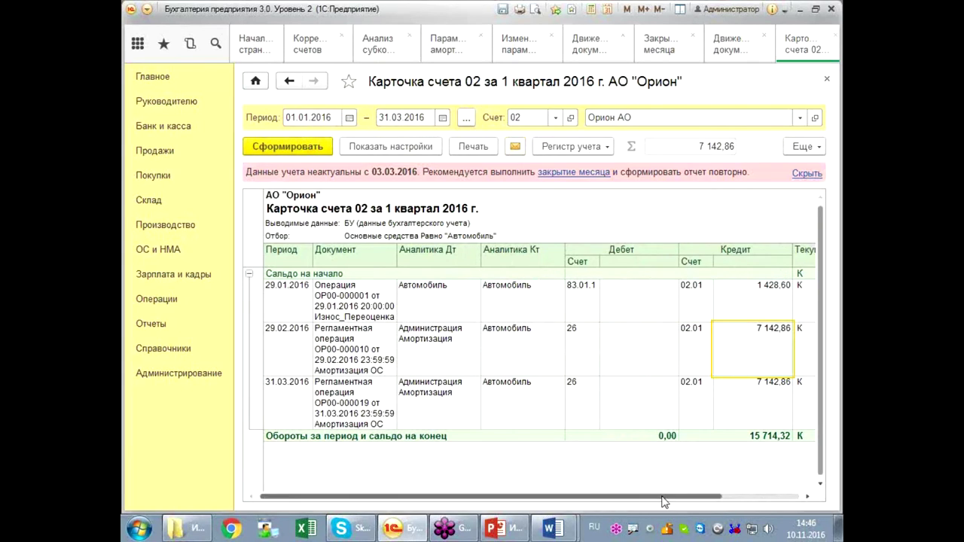
drag(665, 497, 765, 499)
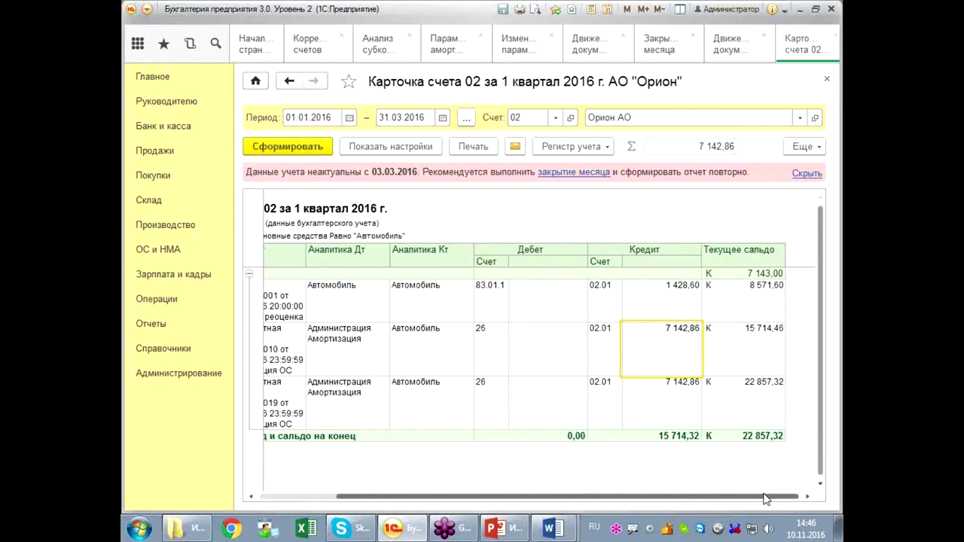
drag(764, 499, 510, 476)
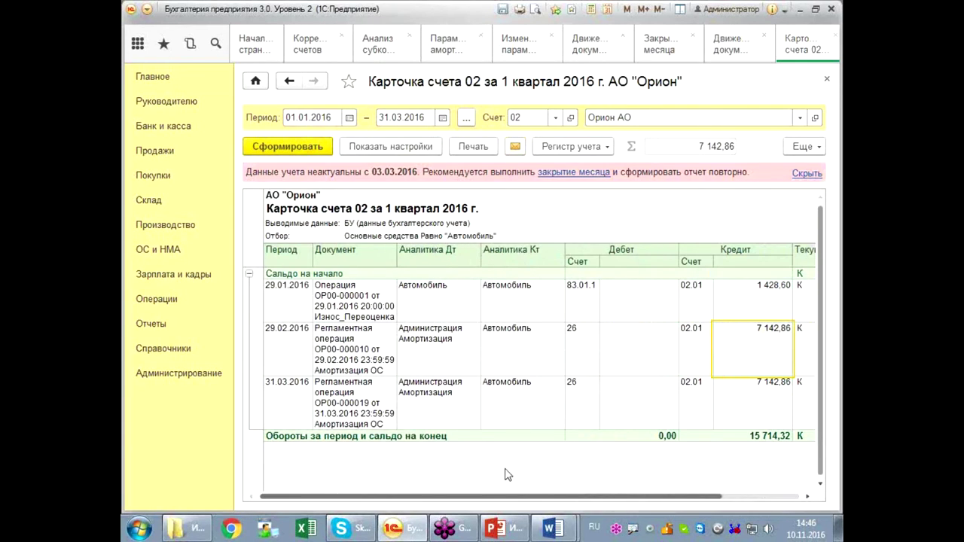
Step: Add the НУ, ПР, ВР and "Валютная сумма" indicators to the account 02 card and regenerate it
click(420, 151)
click(385, 190)
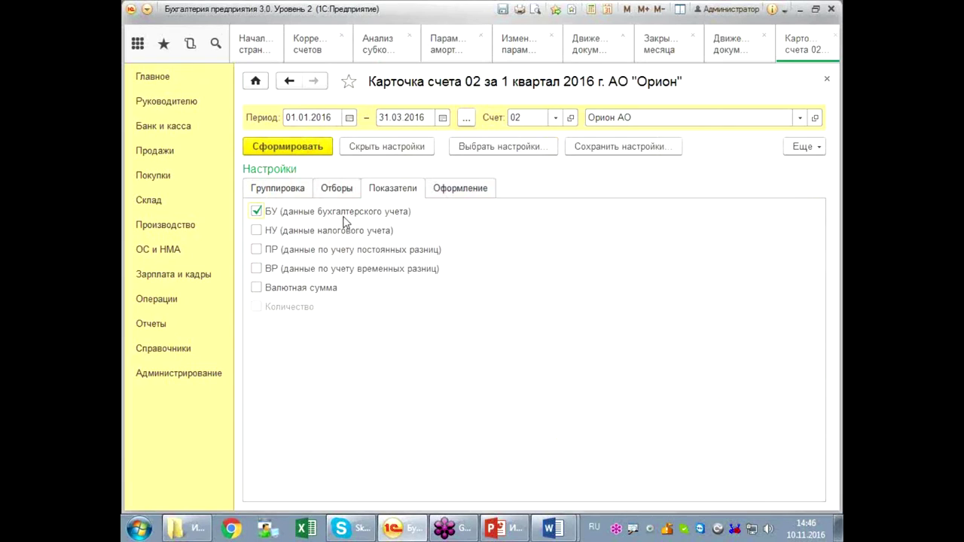
click(256, 231)
click(257, 249)
click(256, 268)
click(256, 287)
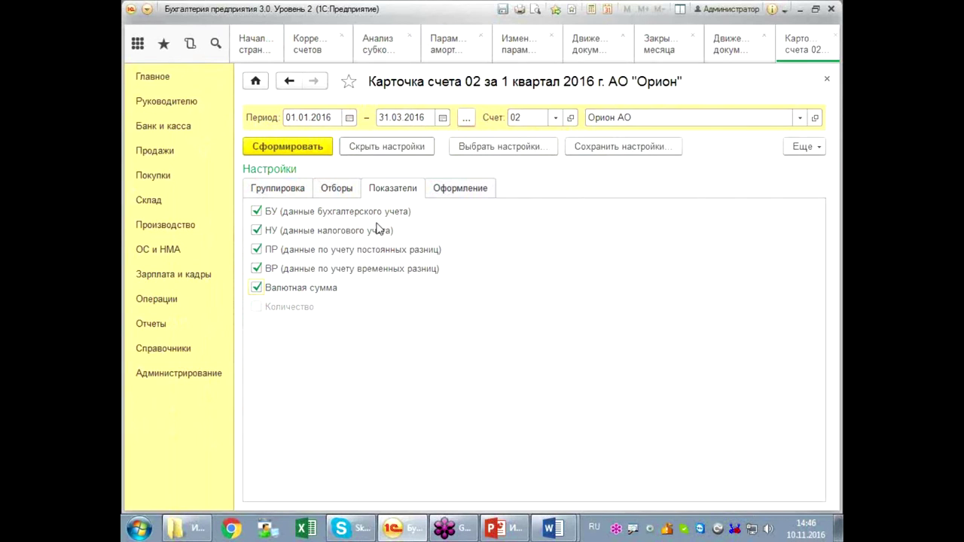
click(297, 147)
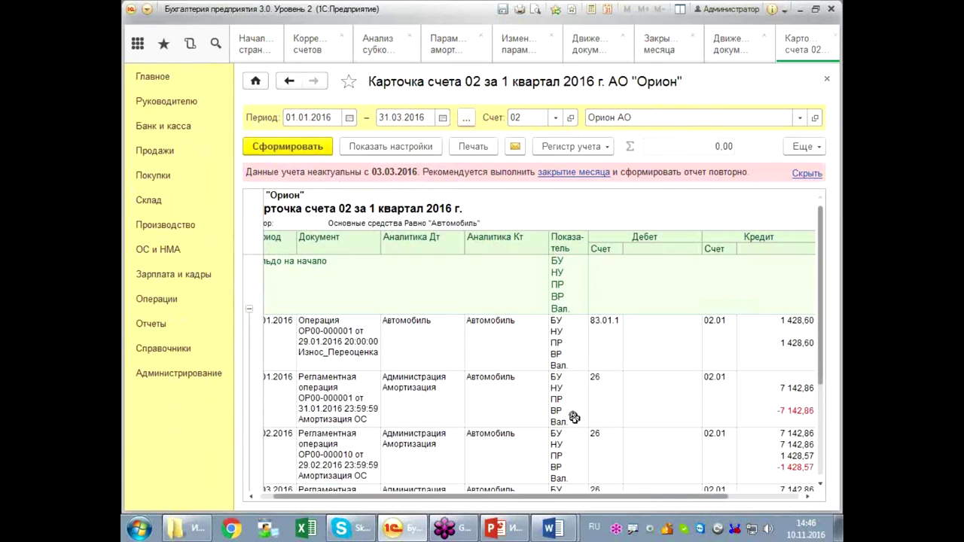
Step: Examine the automobile's January to March entries by indicator in the account 02 card, including January's accounting amount
drag(645, 494, 716, 495)
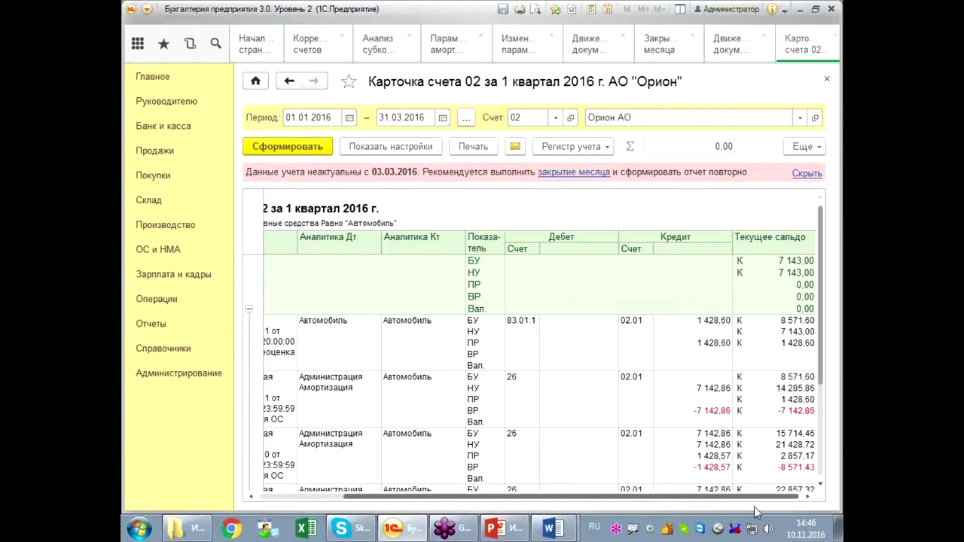
drag(815, 383, 829, 447)
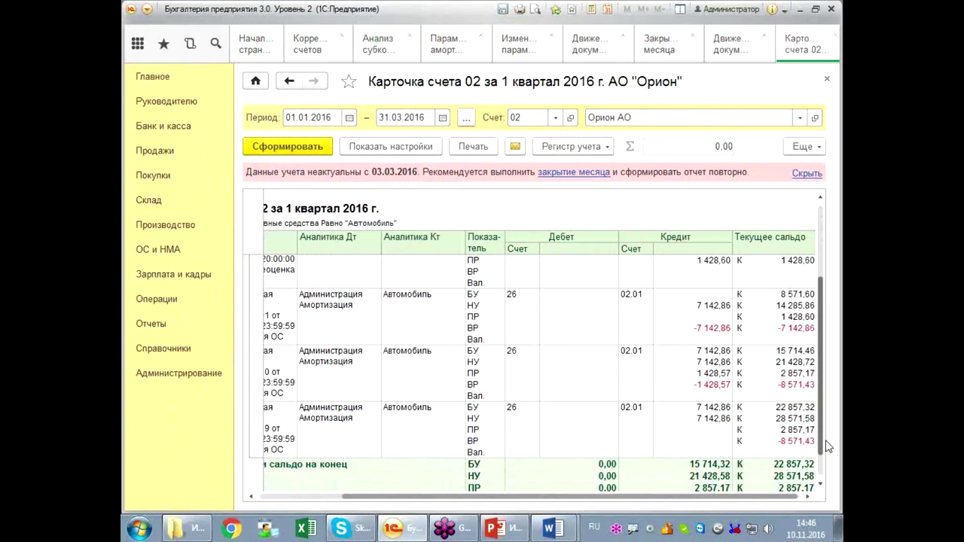
drag(828, 447, 828, 437)
drag(684, 501, 601, 503)
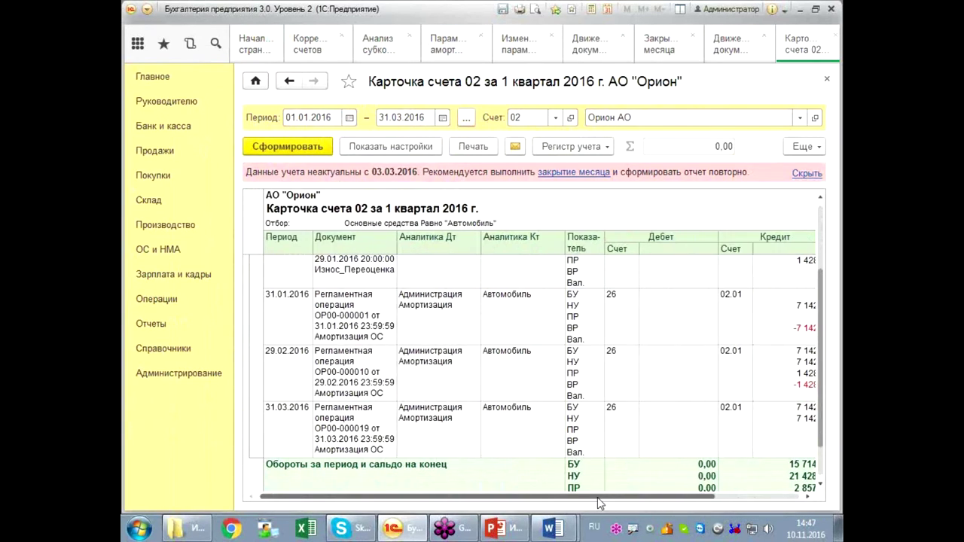
drag(582, 503, 666, 501)
click(692, 295)
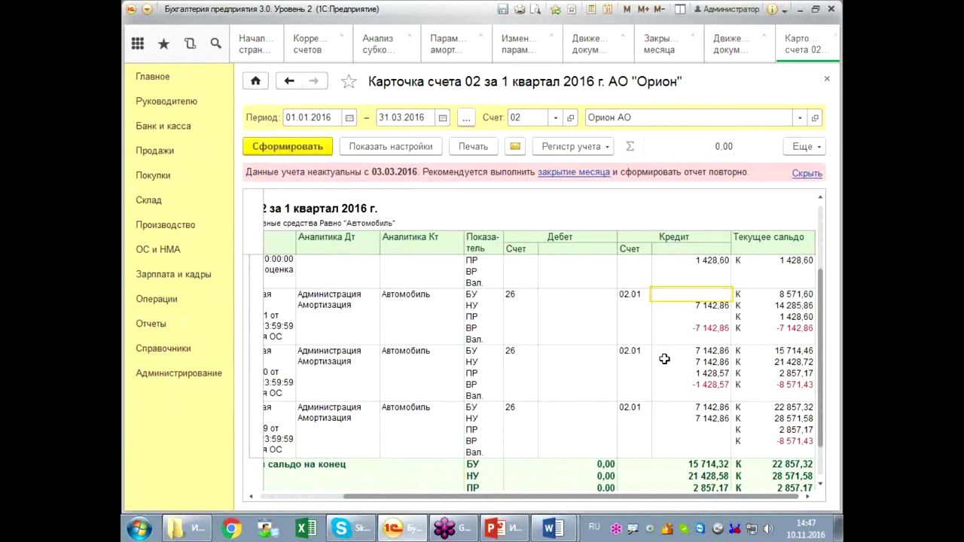
Step: Show the postings of January 2016's "Амортизация и износ основных средств" operation and examine the automobile's accounting and tax amounts
click(661, 46)
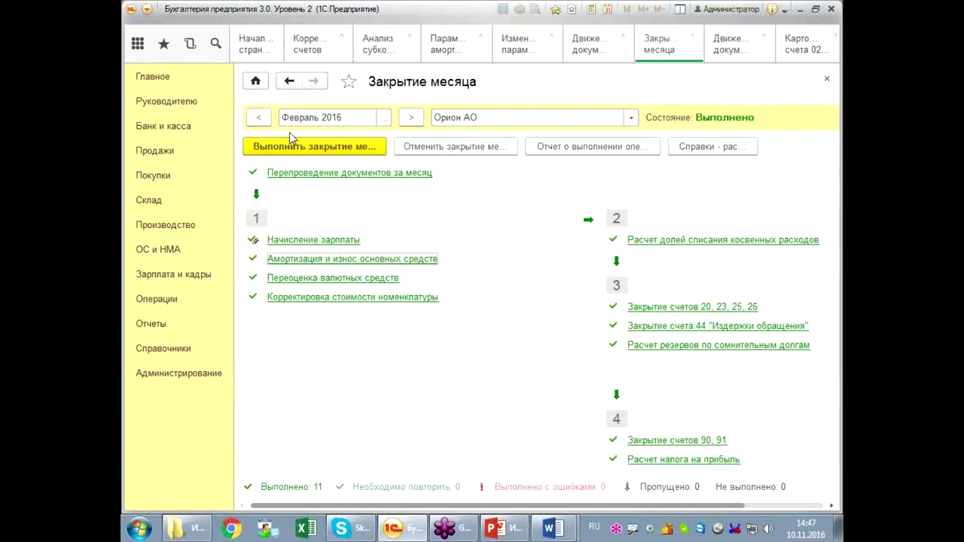
click(261, 120)
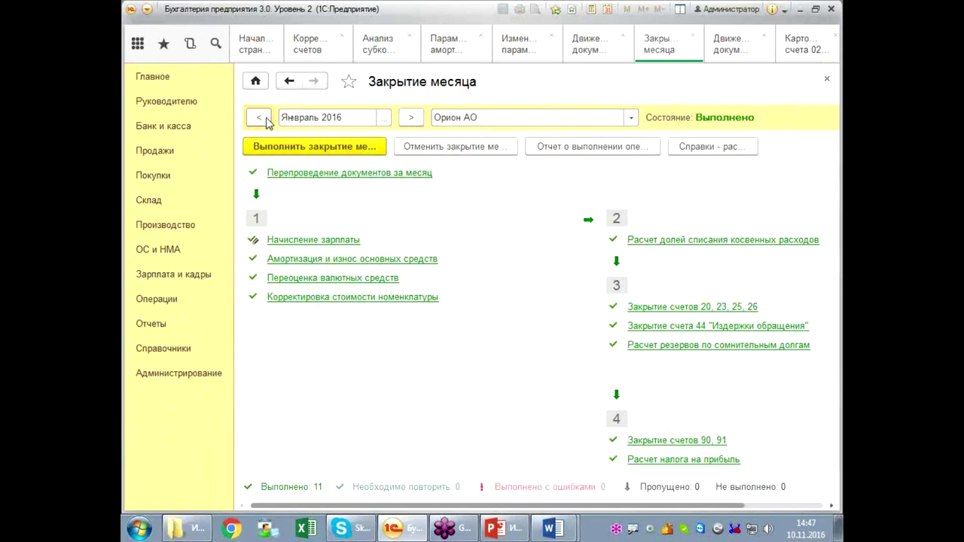
click(370, 259)
click(366, 277)
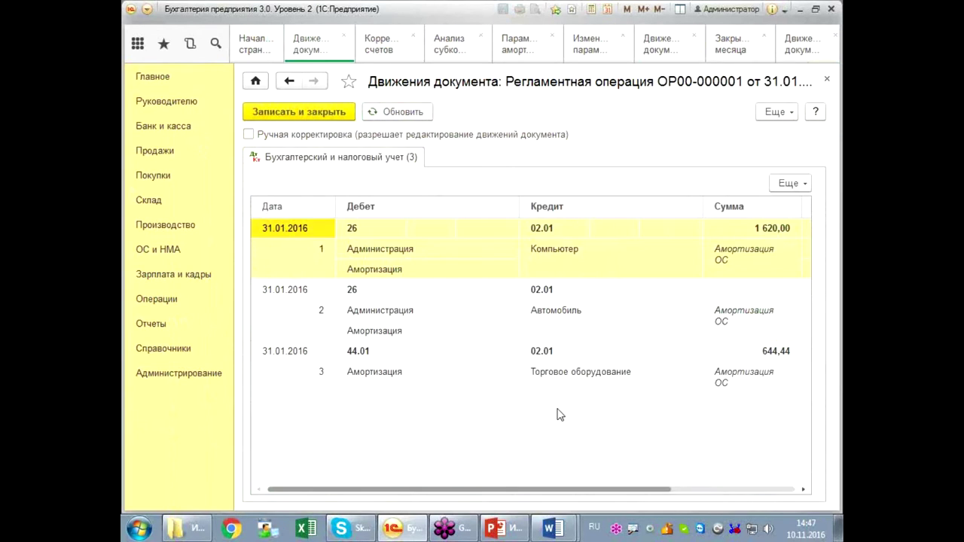
drag(505, 493, 704, 495)
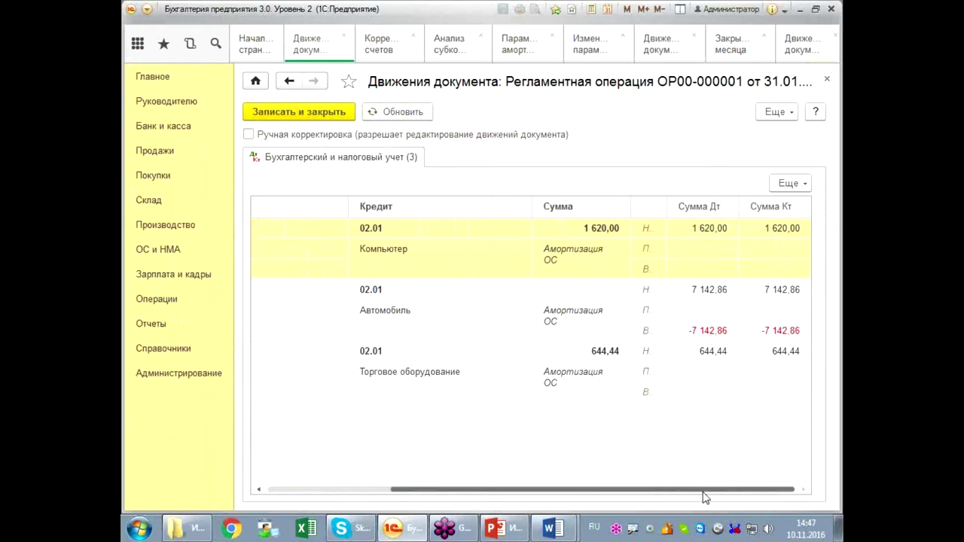
drag(633, 494, 472, 494)
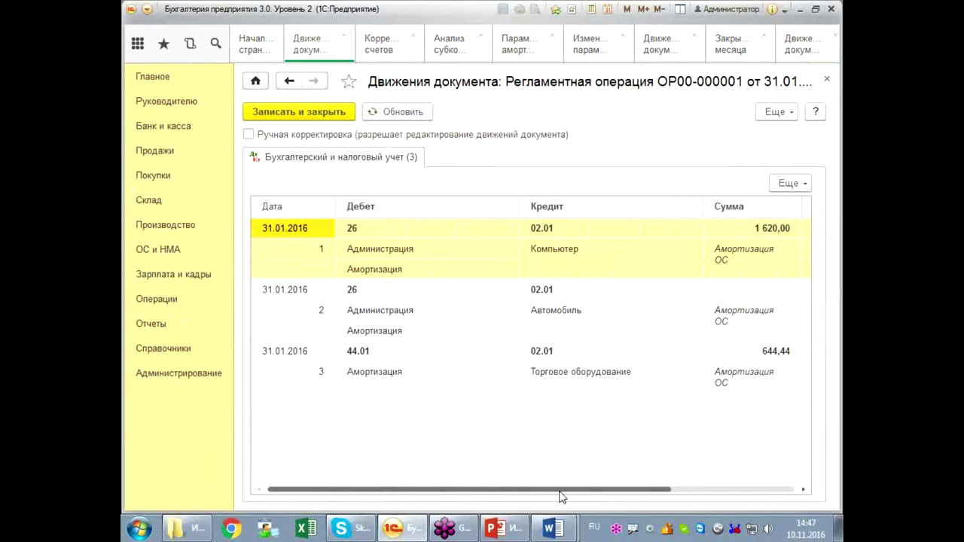
drag(561, 492, 586, 499)
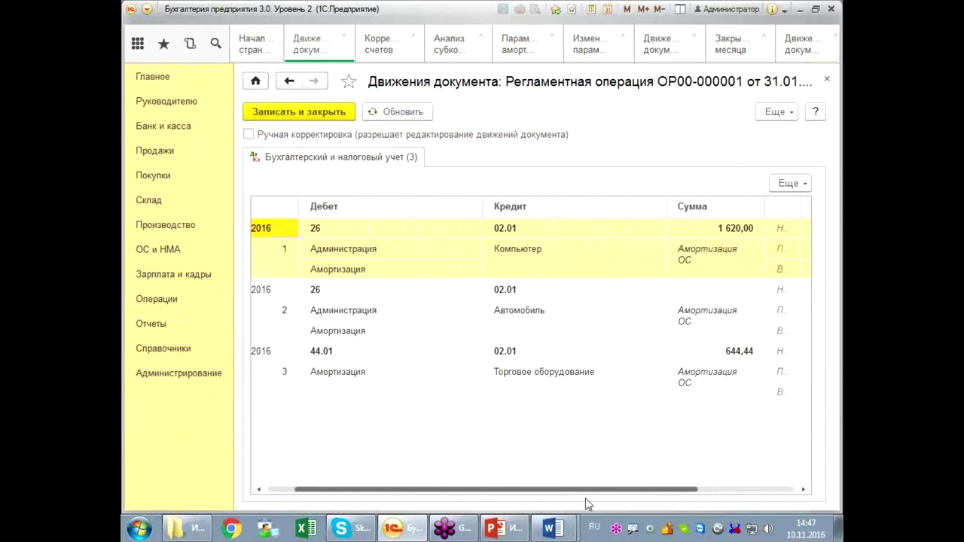
drag(586, 498, 713, 500)
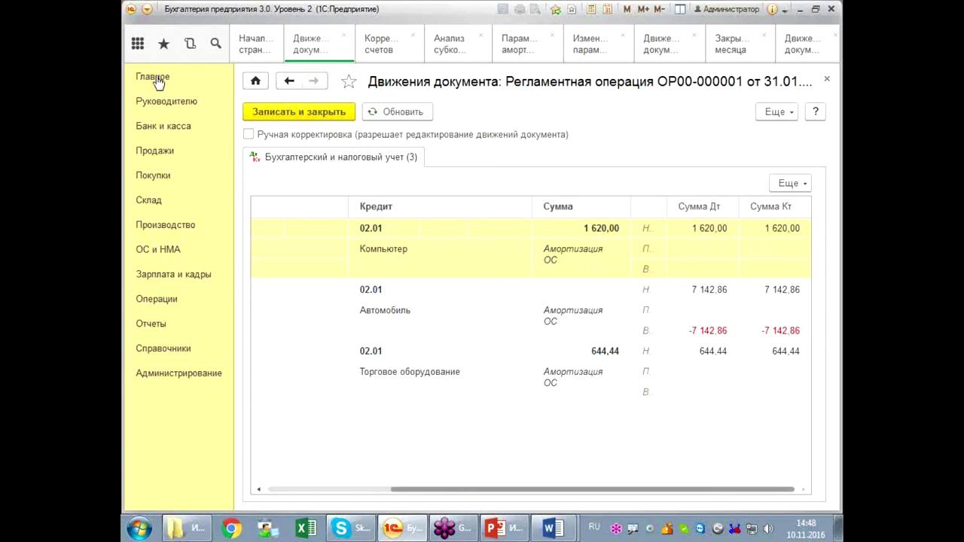
Step: Reopen the automobile revaluation operation dated 29.01.2016 from the history and change its date to 31.12.2015
click(189, 45)
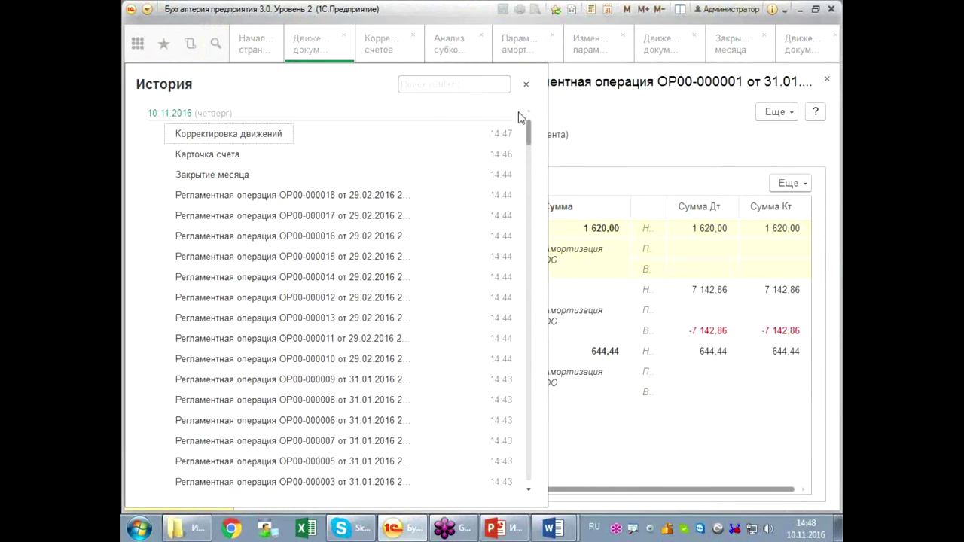
scroll(392, 254, down, 7)
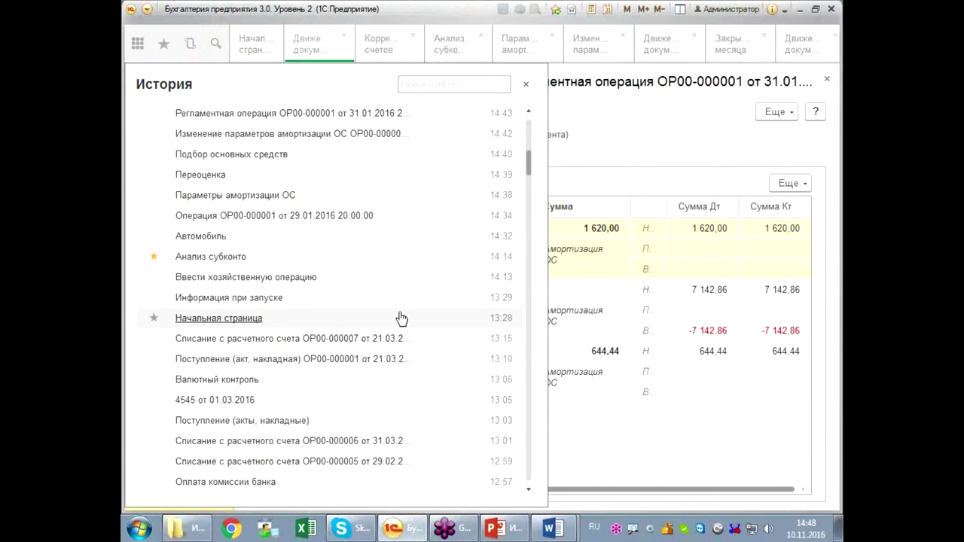
click(324, 216)
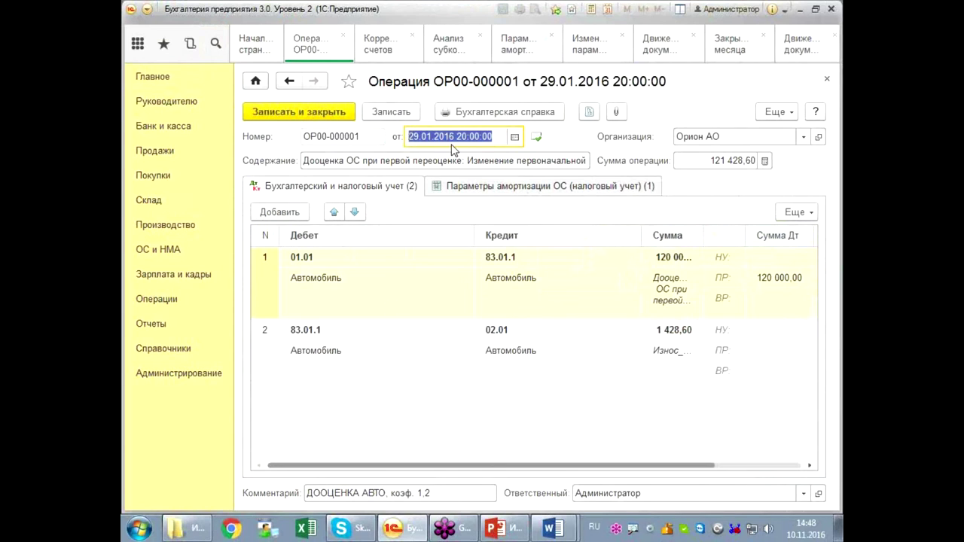
drag(457, 138, 382, 129)
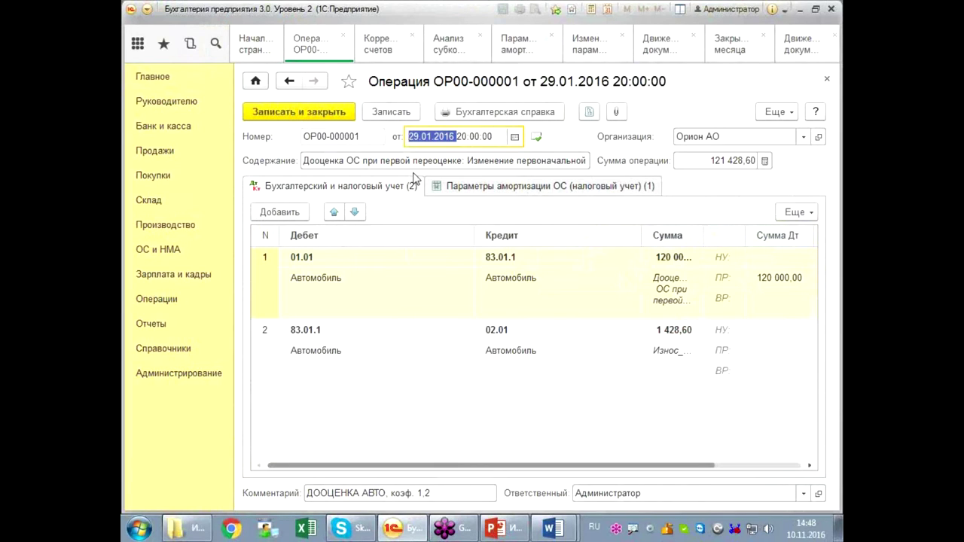
text(31.12.20)
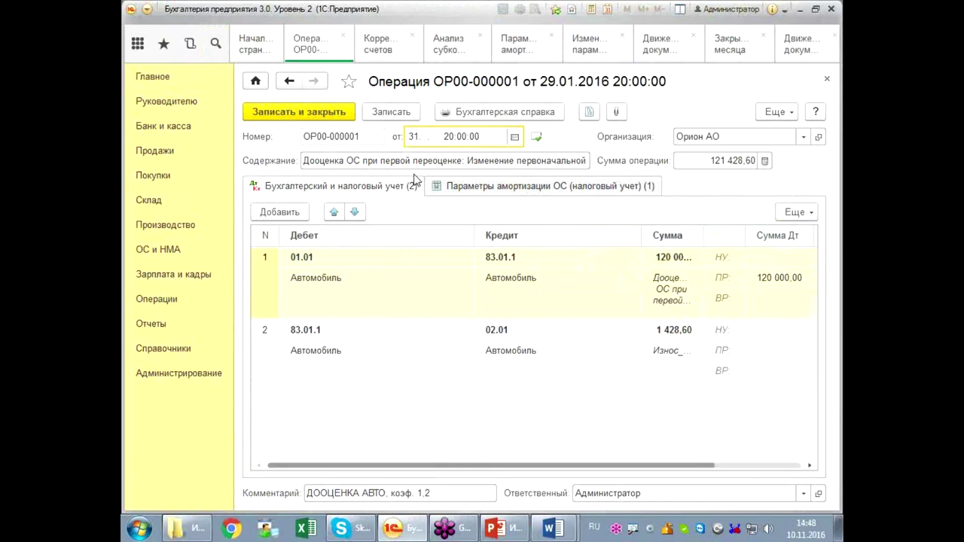
text(15)
key(Tab)
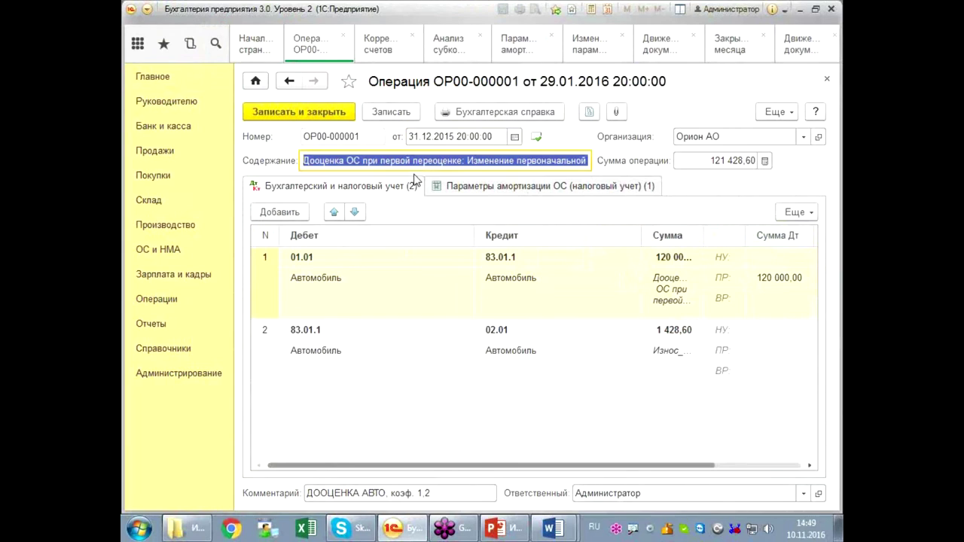
Step: Save the automobile revaluation operation with its 31.12.2015 date and close it
click(395, 113)
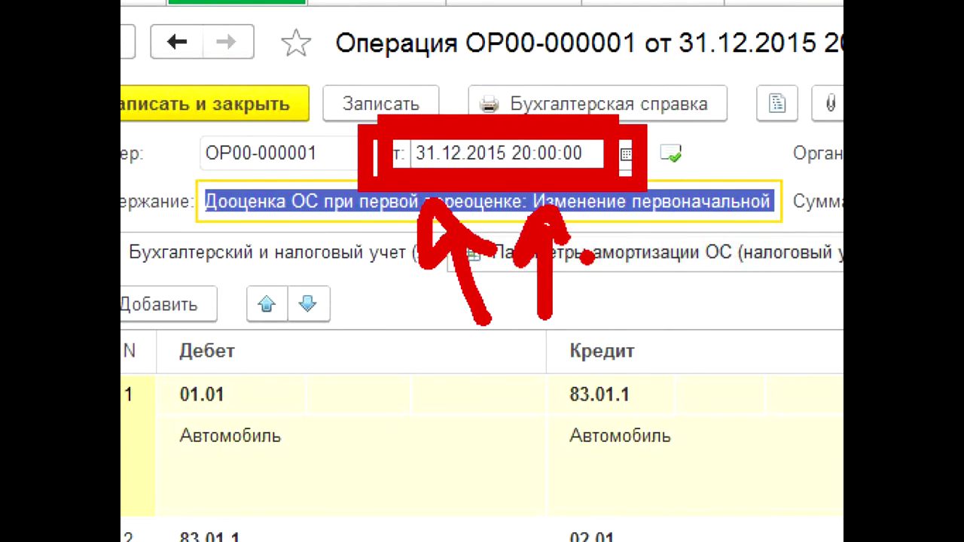
click(399, 108)
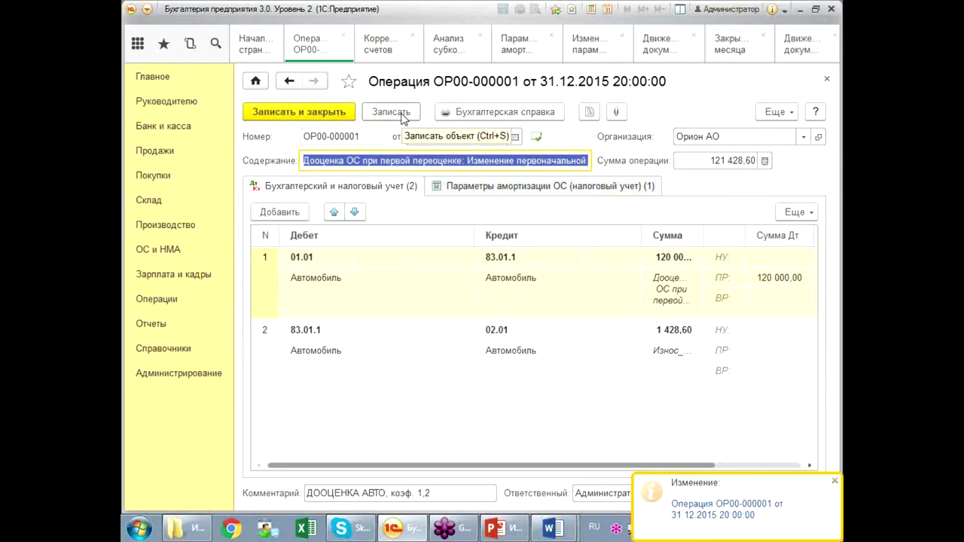
click(331, 115)
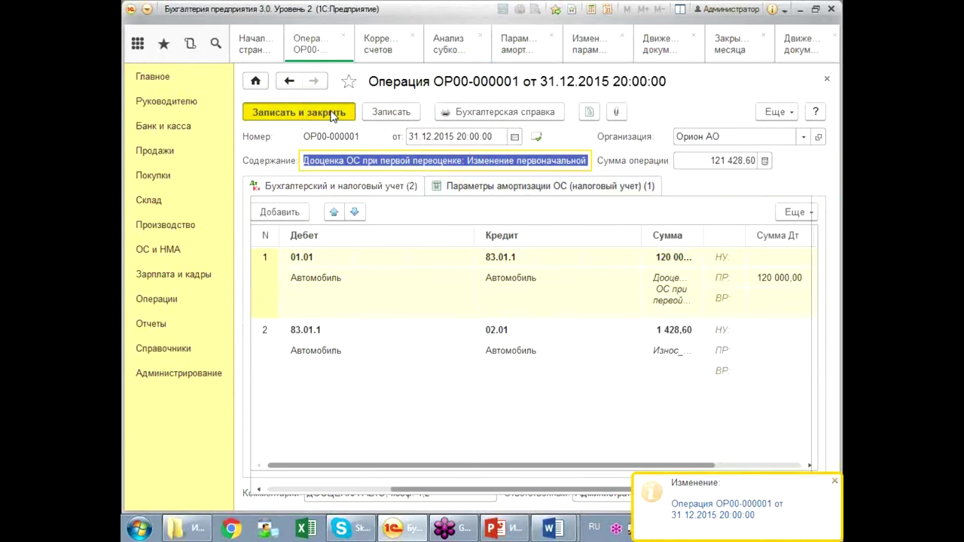
Step: Try to redate the automobile's "Изменение параметров амортизации ОС" document from 29.01.2016 to 31.12.2015 and post it, then discard the unsaved changes
click(522, 49)
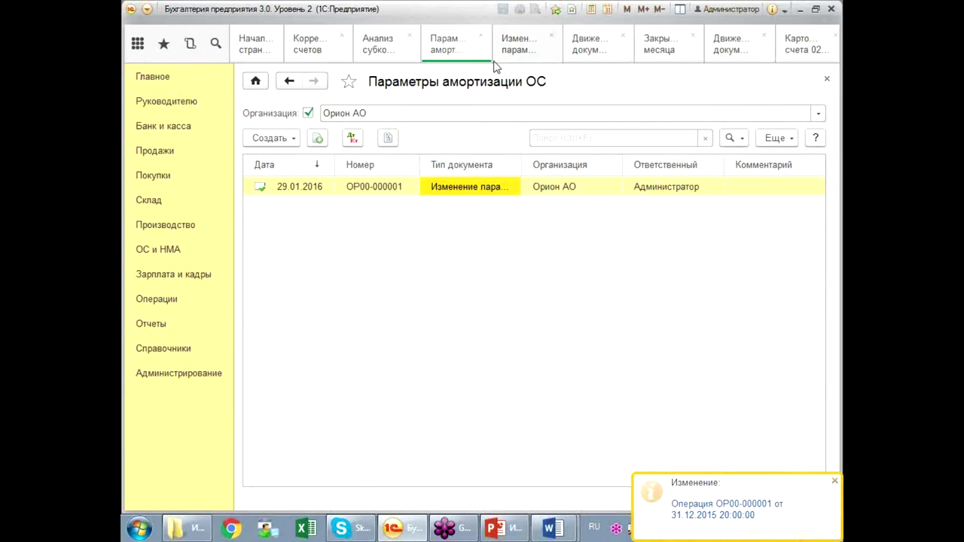
click(159, 252)
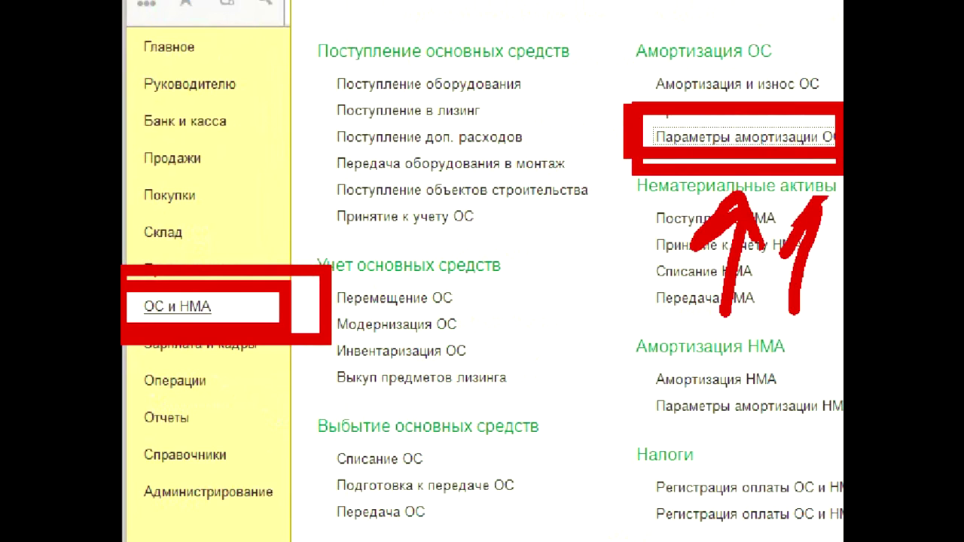
click(542, 139)
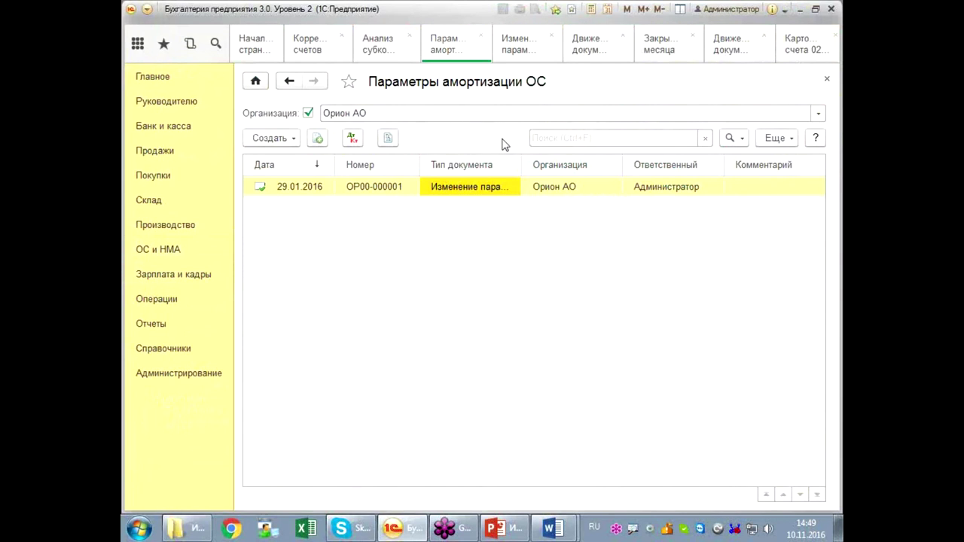
double_click(392, 193)
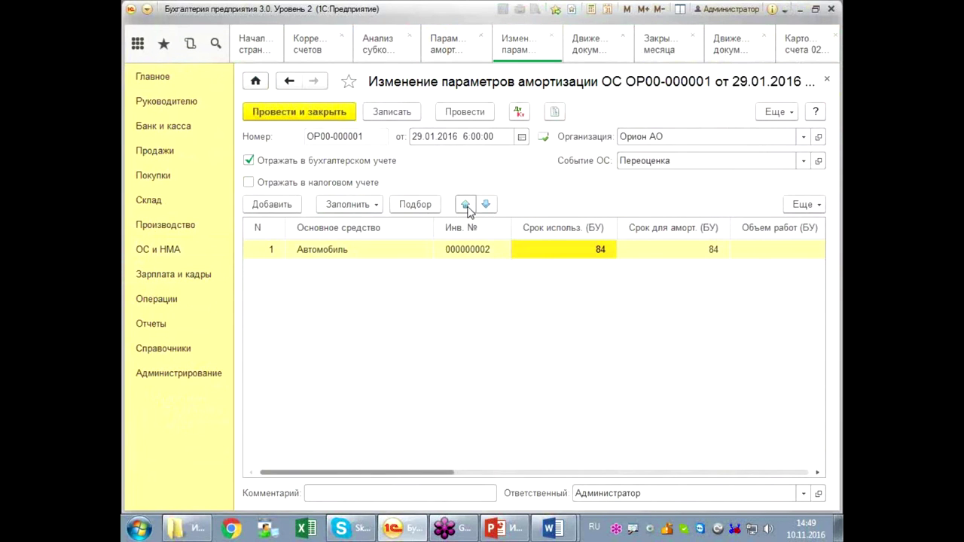
double_click(440, 136)
text(31.1)
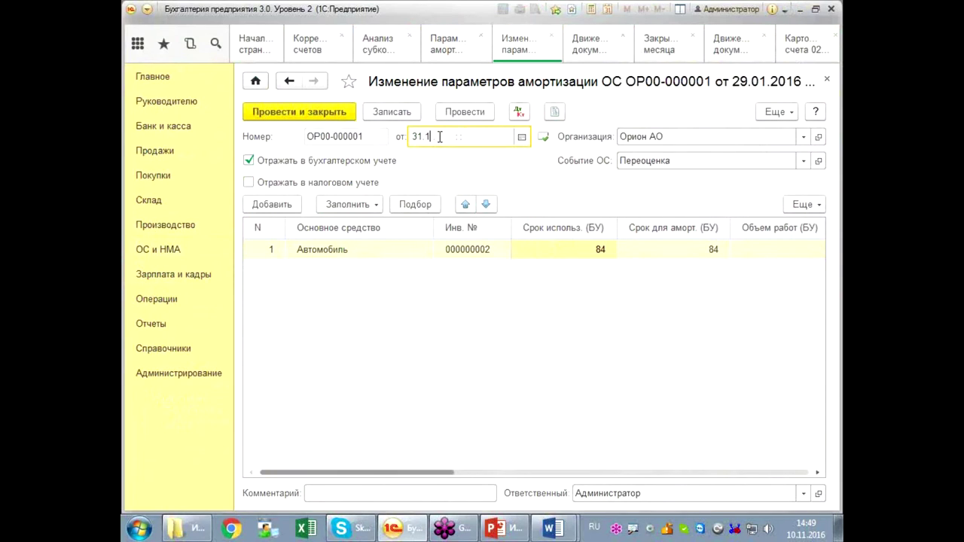
text(2.2015)
key(Tab)
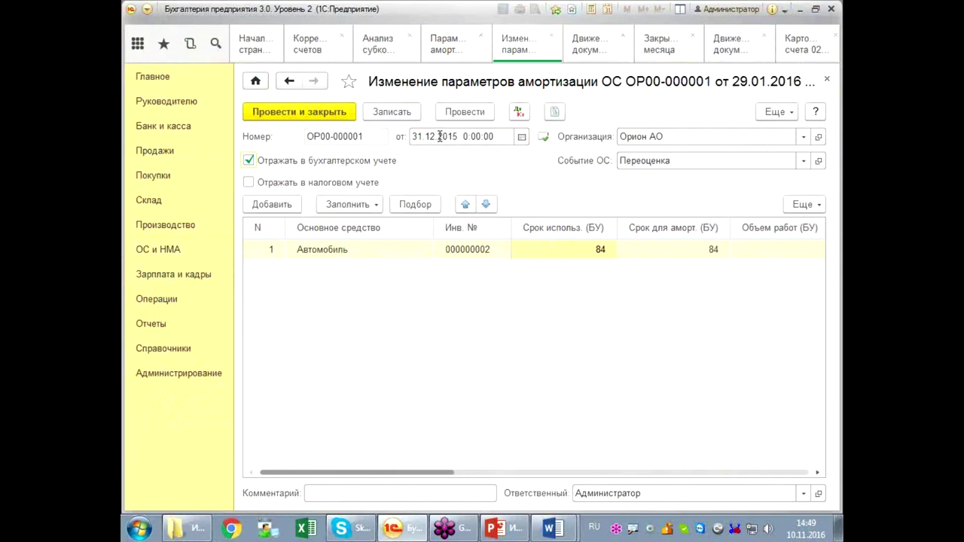
click(466, 114)
click(482, 282)
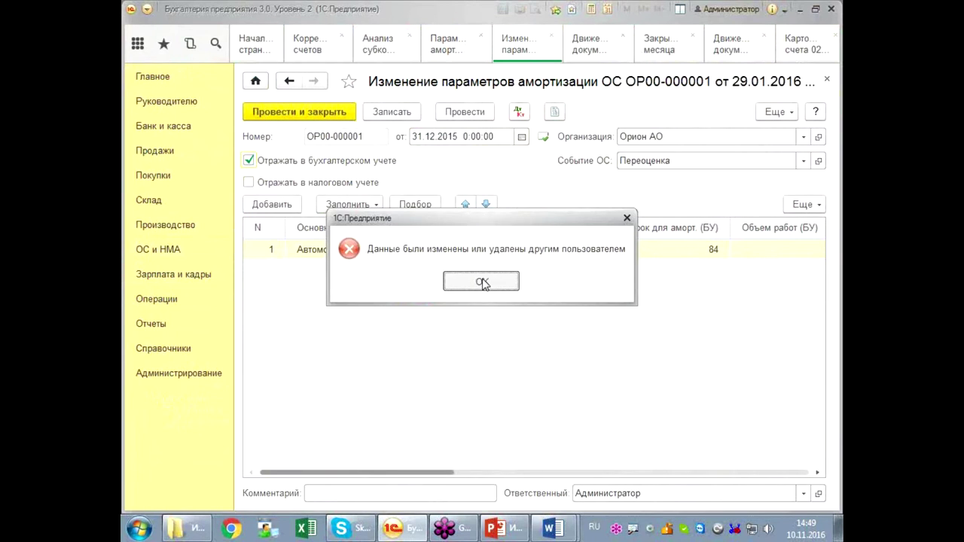
click(554, 35)
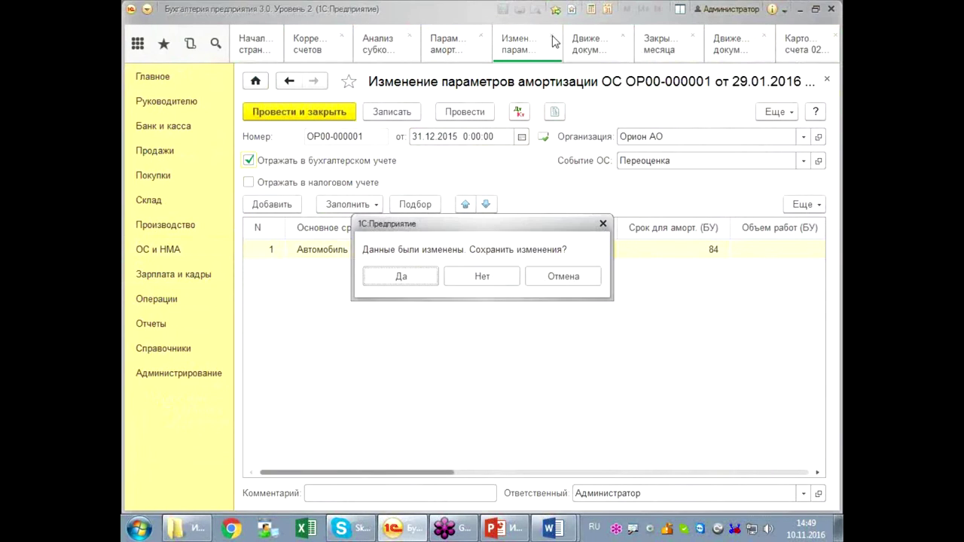
click(490, 277)
Step: Close the depreciation parameters list, the document postings, the month-end closing and the account 02 card, keeping the fixed asset subconto analysis open
click(481, 35)
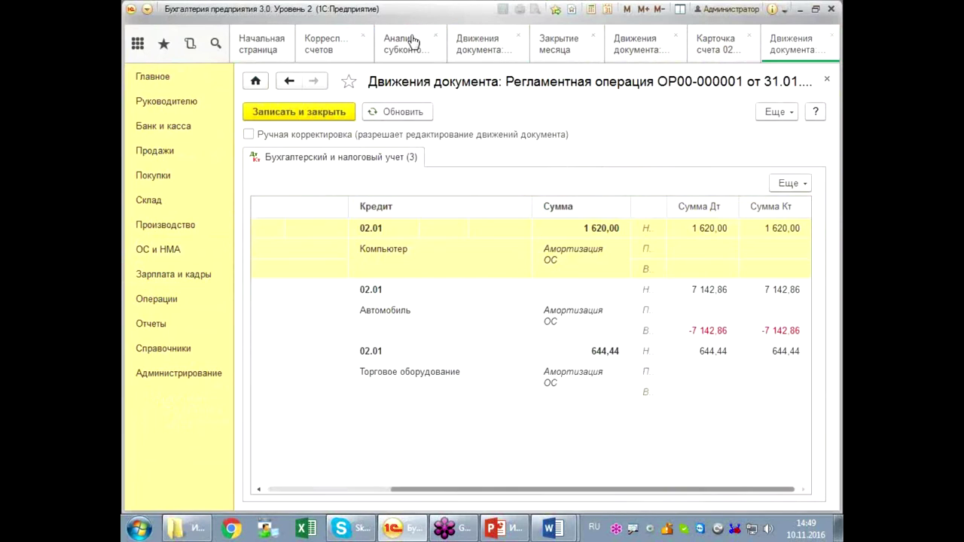
click(409, 40)
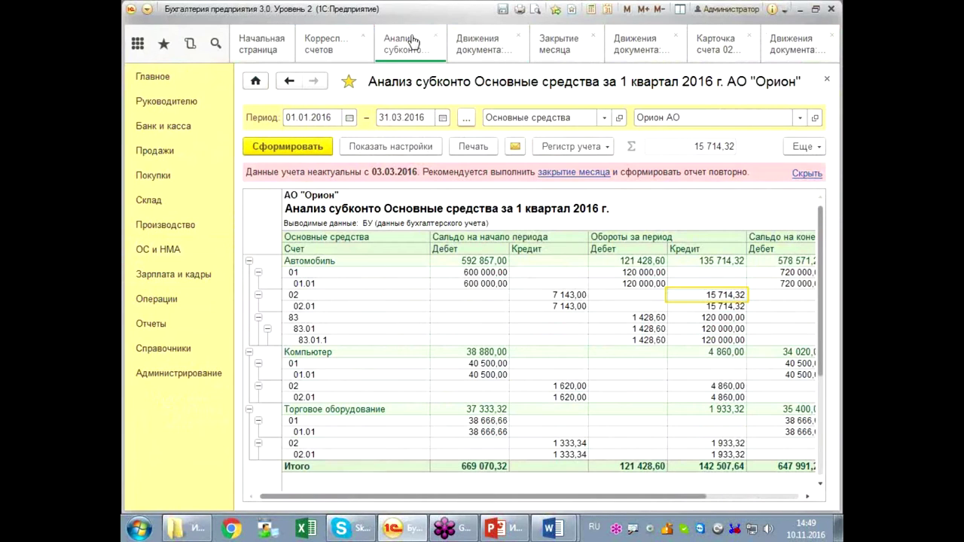
click(832, 37)
click(826, 38)
click(814, 37)
click(800, 36)
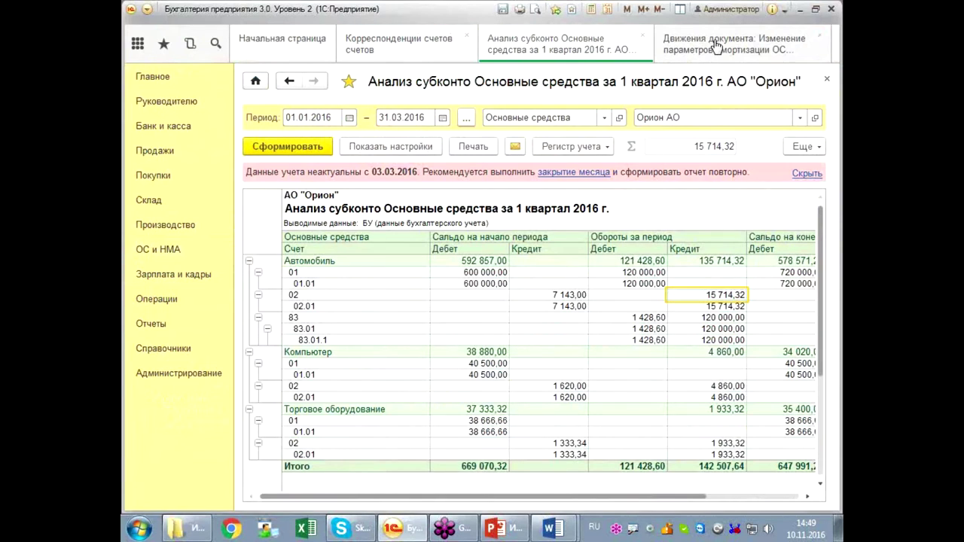
click(819, 36)
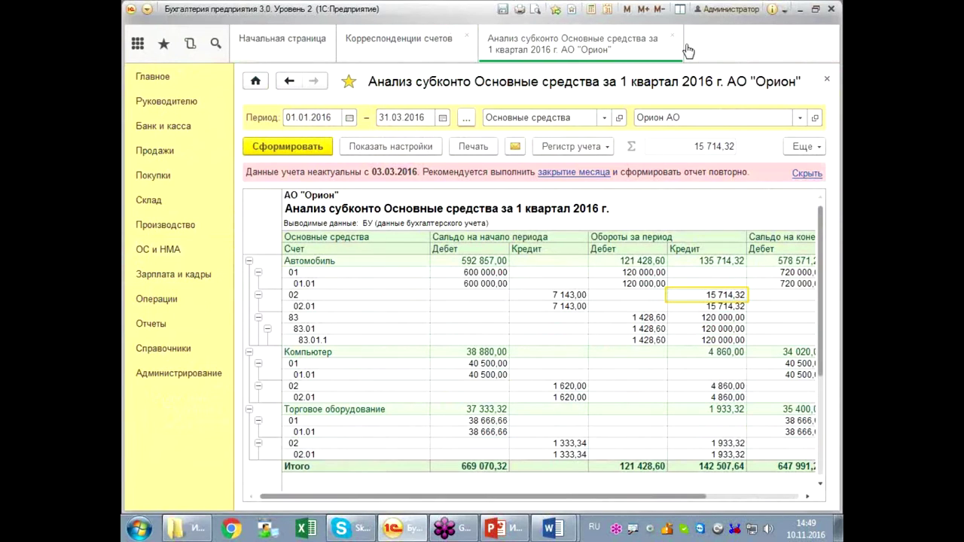
Step: Reopen the depreciation parameter change document of 29.01.2016, set its date to 31.12.2015 with the time 23:59, and post it
click(158, 251)
click(476, 196)
double_click(353, 189)
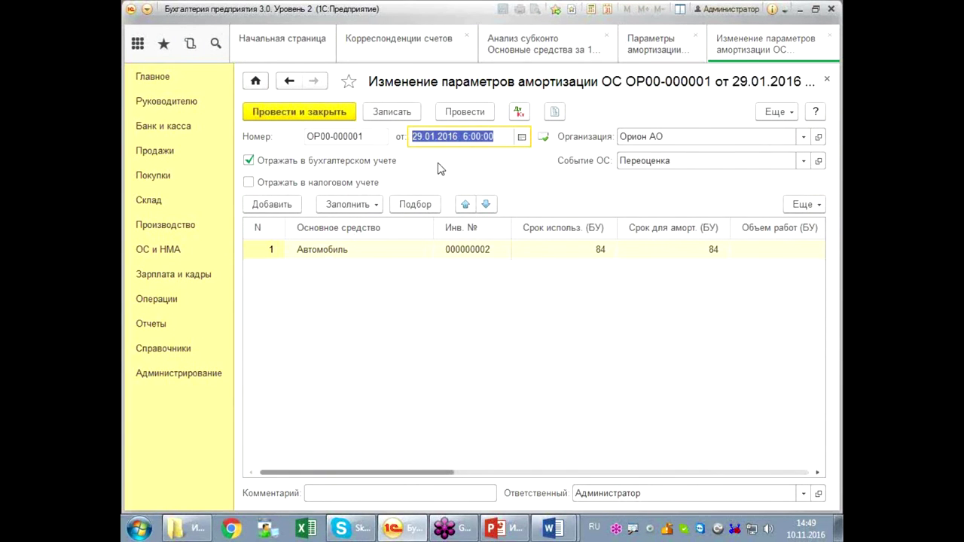
text(3)
text(1.12.2015)
key(Tab)
click(457, 138)
click(458, 138)
text(23)
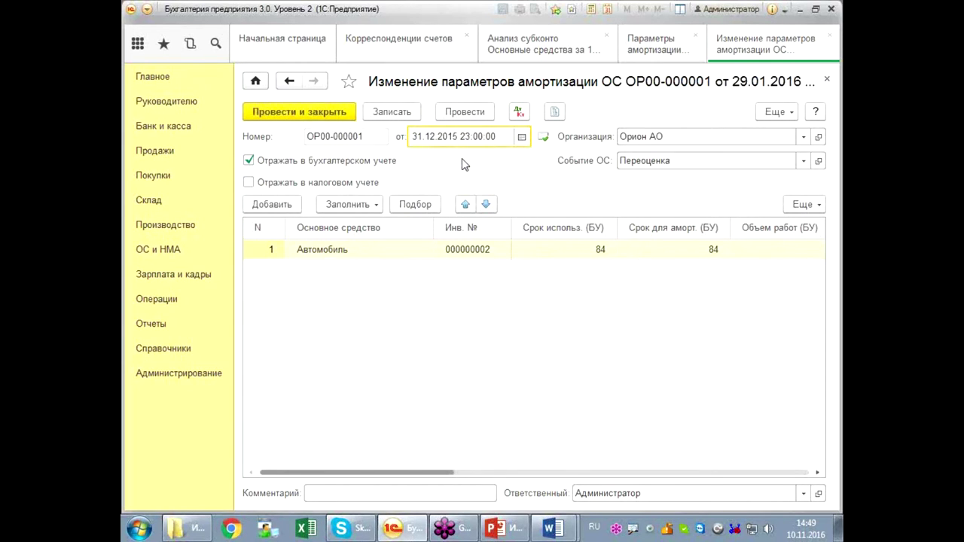
text(59)
click(469, 113)
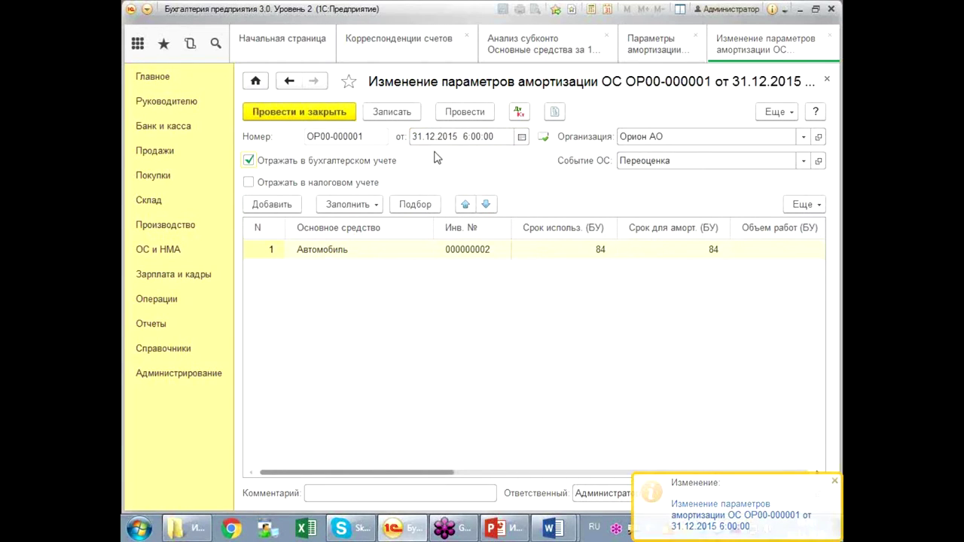
Step: View the register movements of the depreciation parameter change document and close all open forms, including the subconto analysis and account correspondences
click(519, 115)
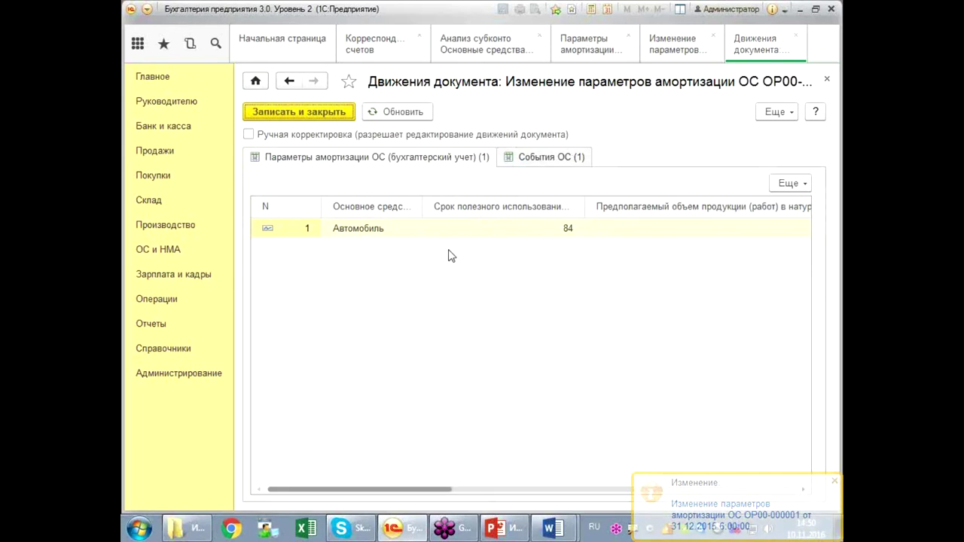
click(827, 79)
click(827, 80)
click(827, 81)
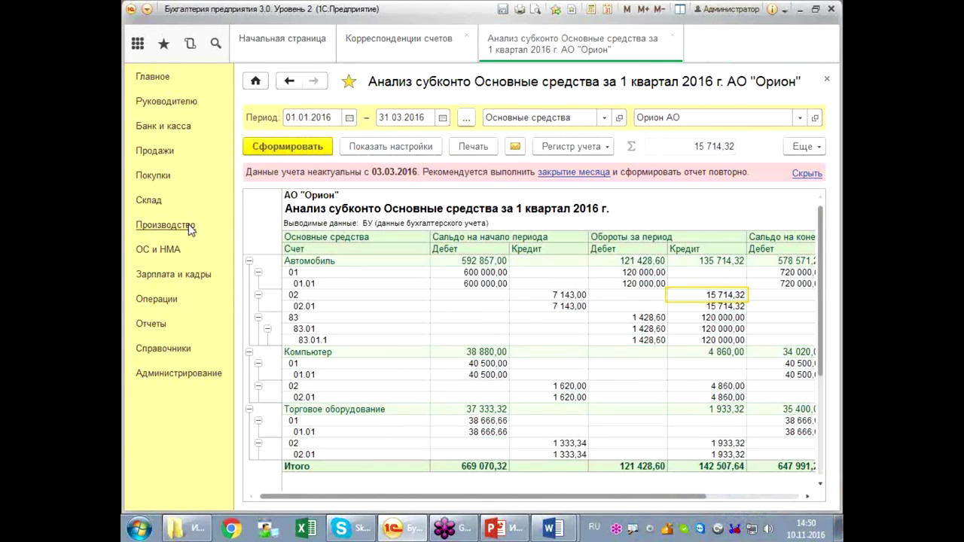
key(ctrl+F4)
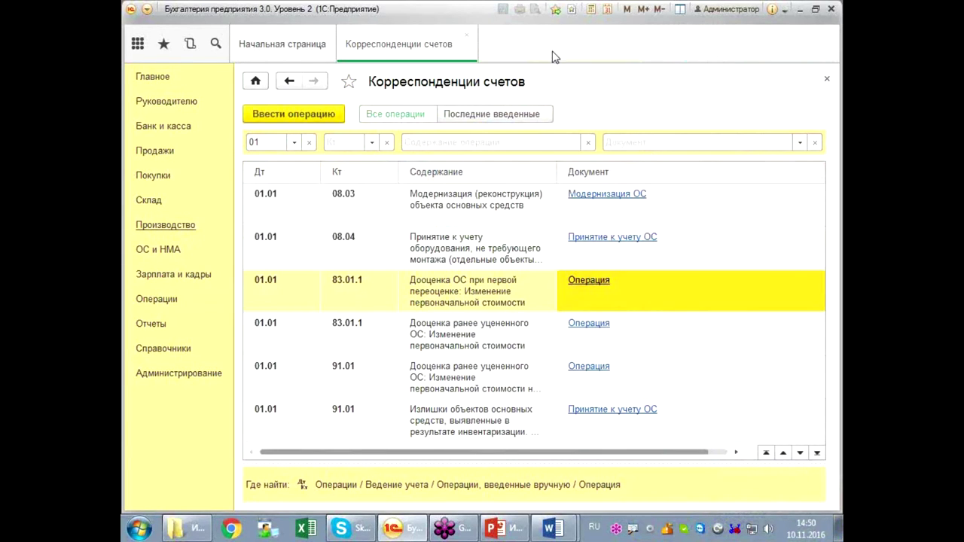
click(467, 37)
Step: Open the month-end closing for January 2016, cancel its closing and run the closing again
click(157, 299)
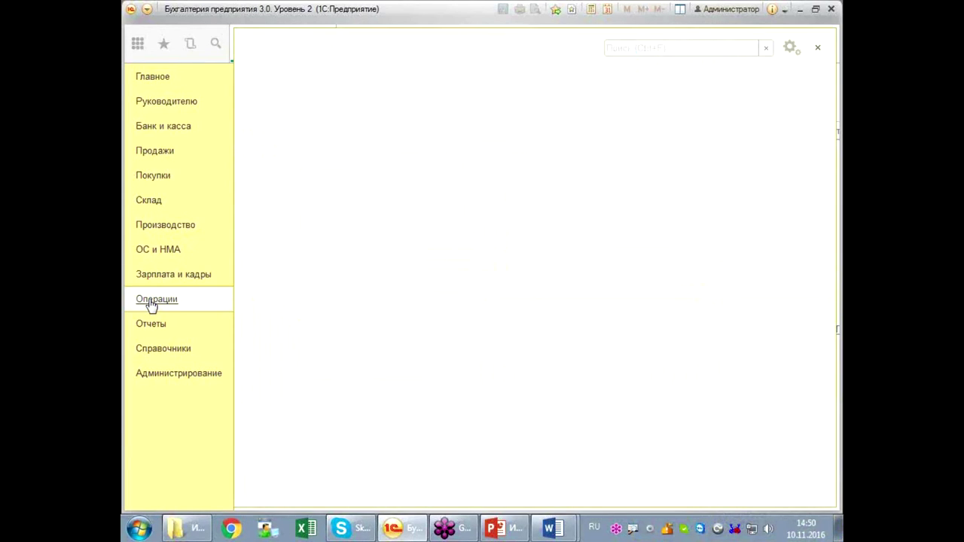
click(276, 210)
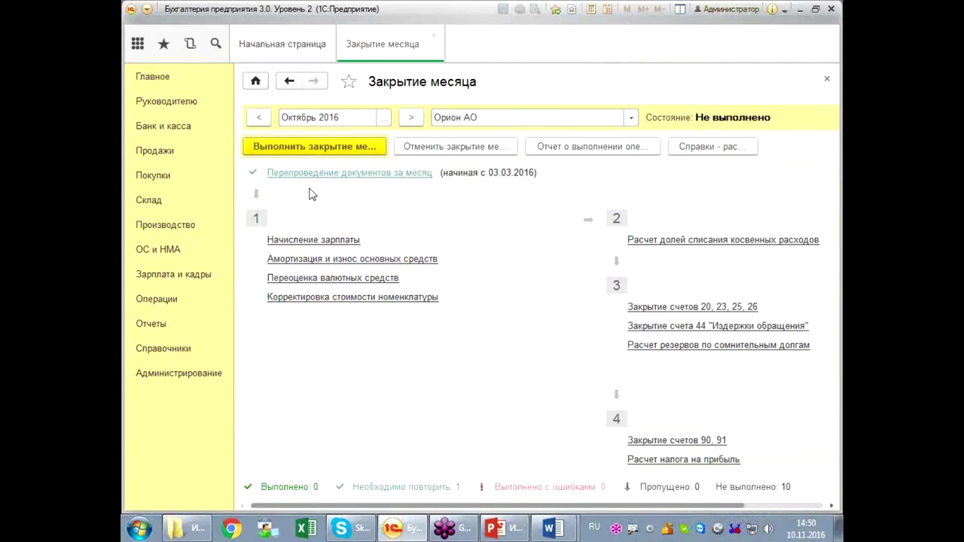
click(384, 124)
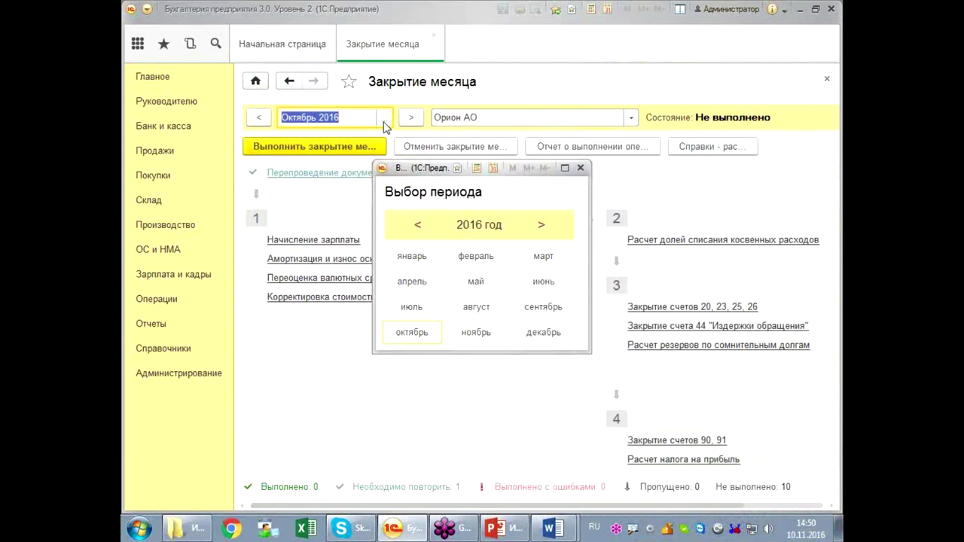
click(420, 257)
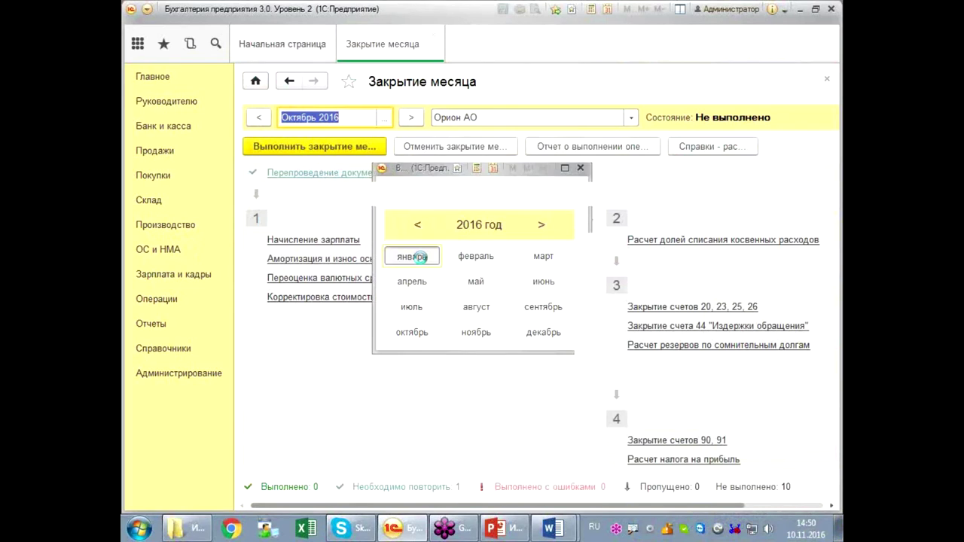
click(426, 153)
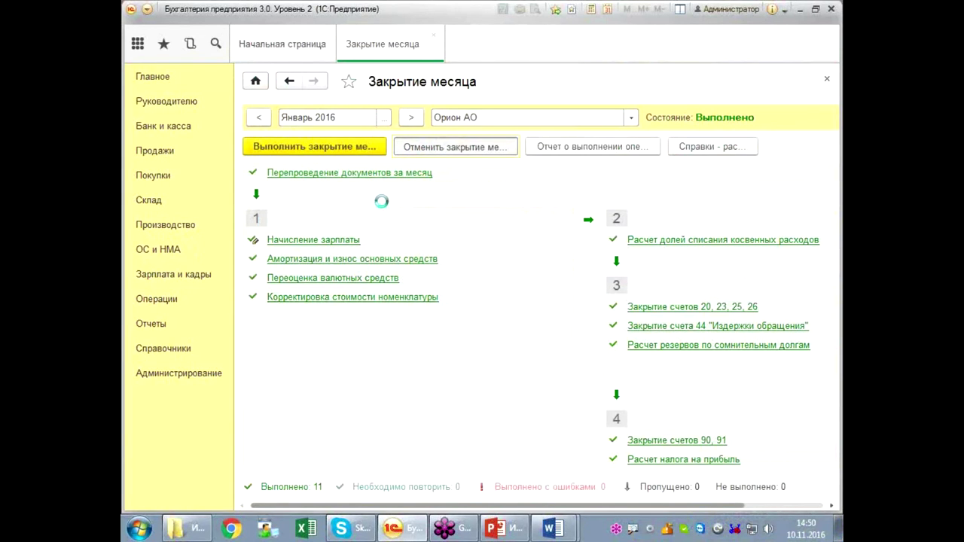
click(325, 146)
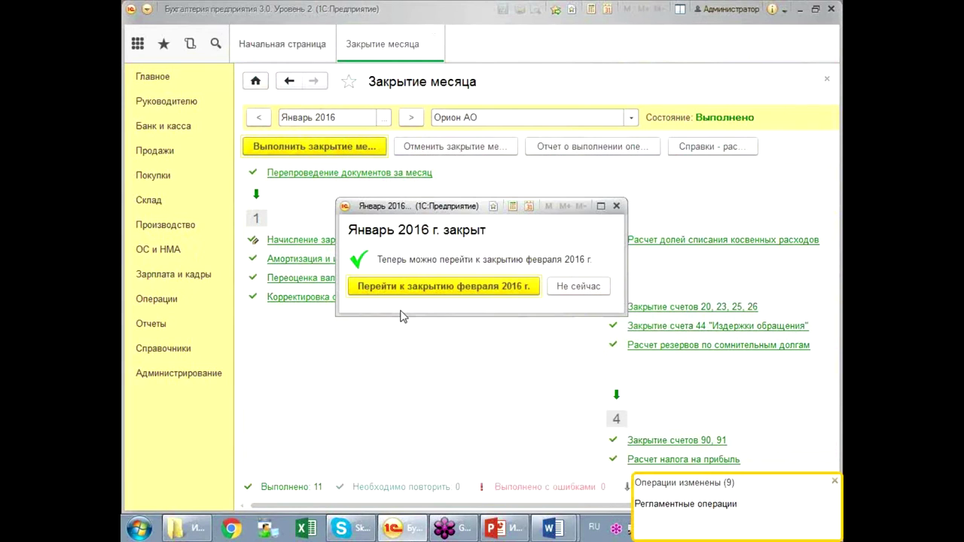
Step: Proceed to February 2016, run its month-end closing and dismiss the offer to close March
click(512, 293)
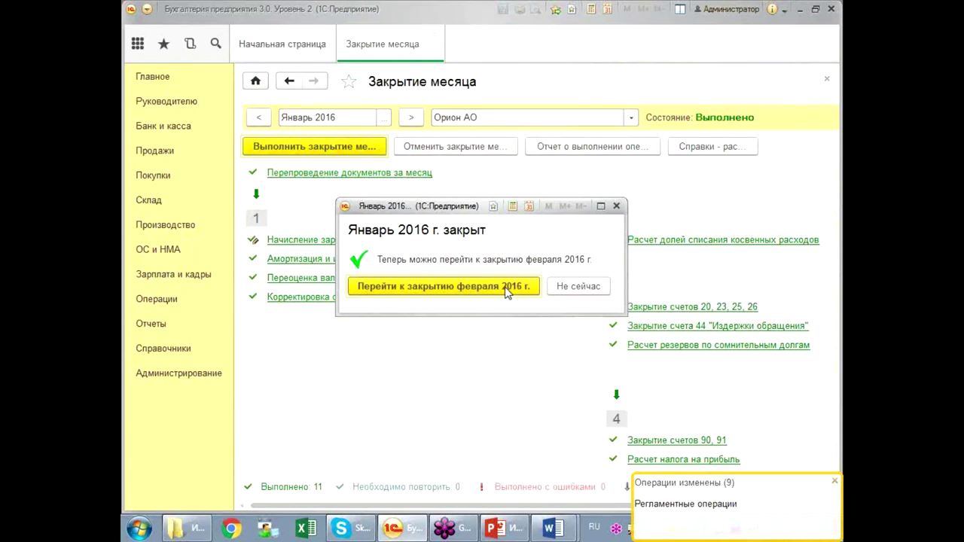
click(343, 146)
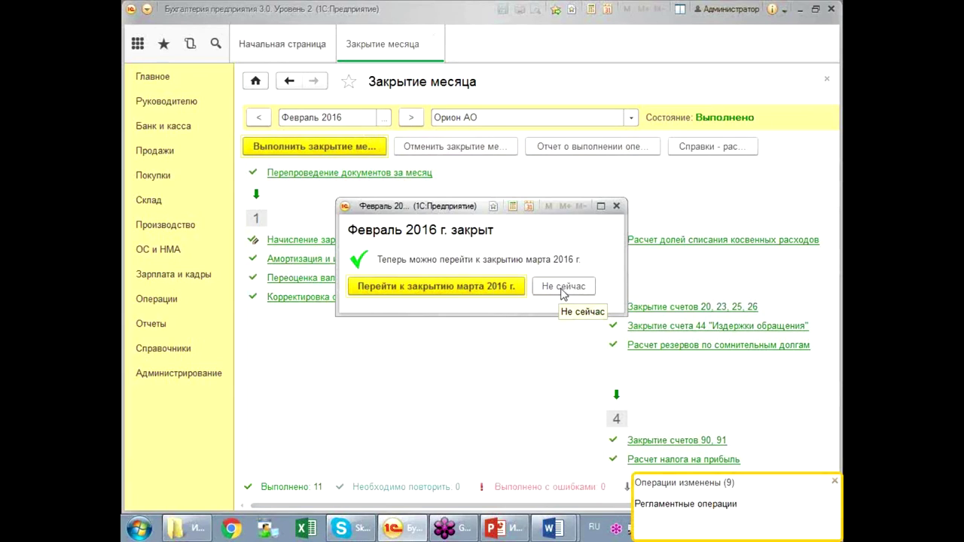
click(616, 206)
Step: Return to January 2016 and show the postings of the "Амортизация и износ основных средств" operation
click(260, 118)
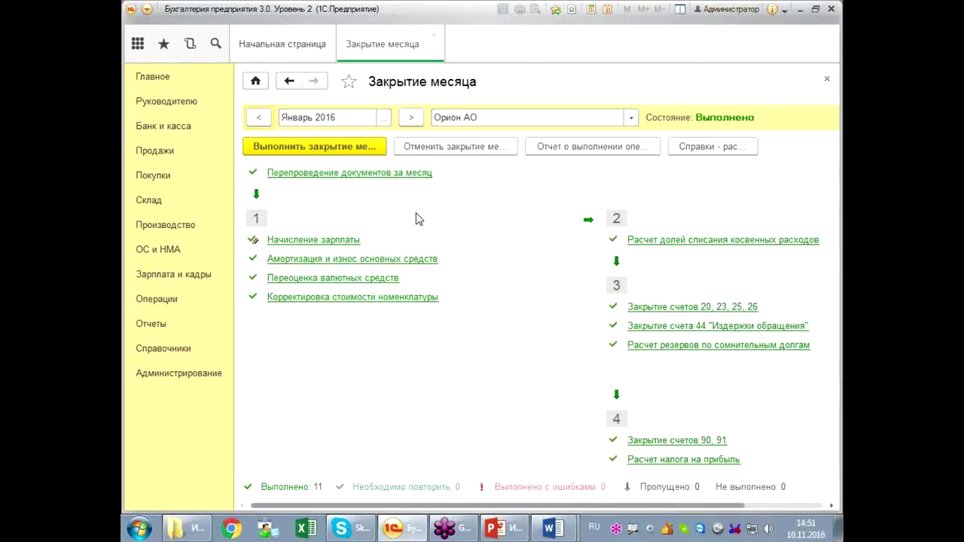
click(355, 259)
click(359, 277)
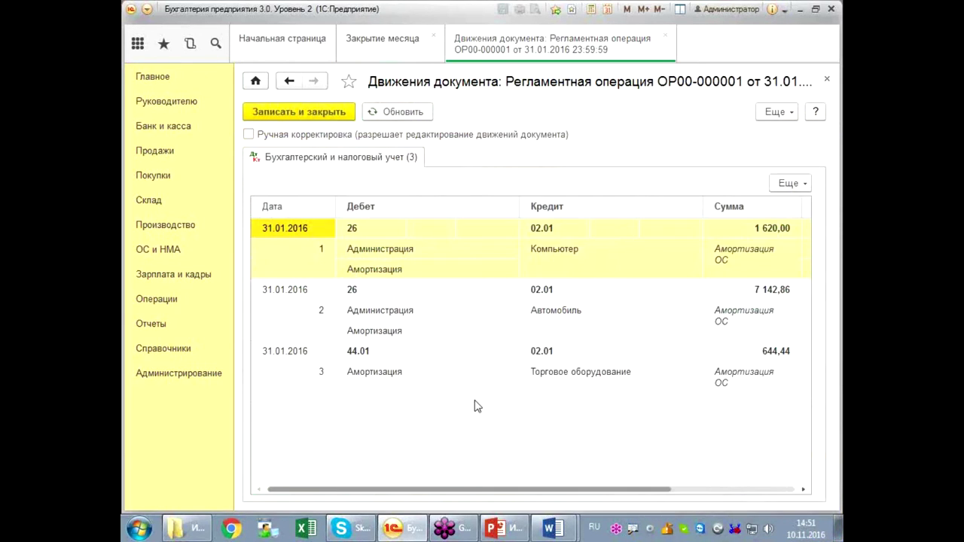
Step: Examine the automobile's accounting amount and its НУ, ПР and ВР amounts in the January postings, adjusting the columns to be fully readable
drag(510, 491, 688, 493)
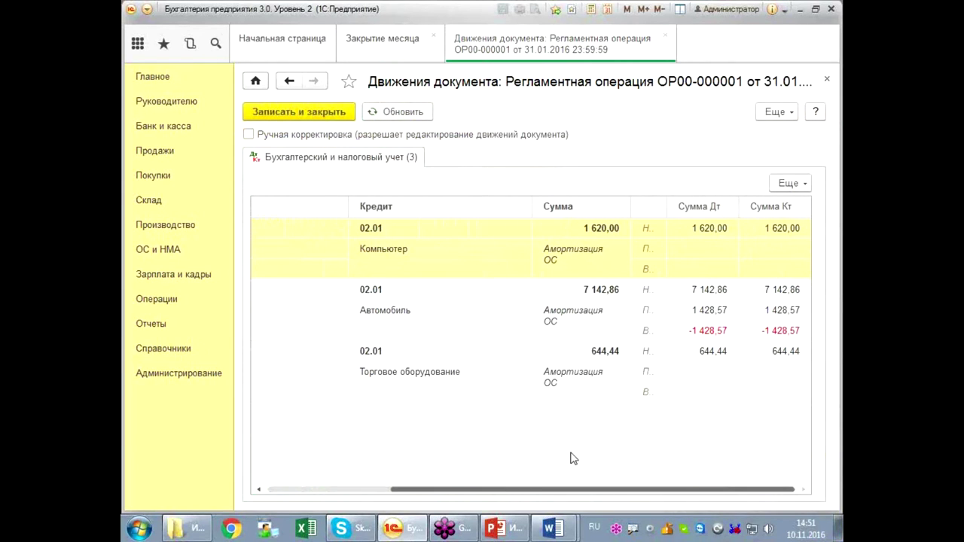
drag(541, 490, 628, 501)
mouse_move(671, 219)
mouse_down()
mouse_move(700, 208)
mouse_move(671, 217)
mouse_up()
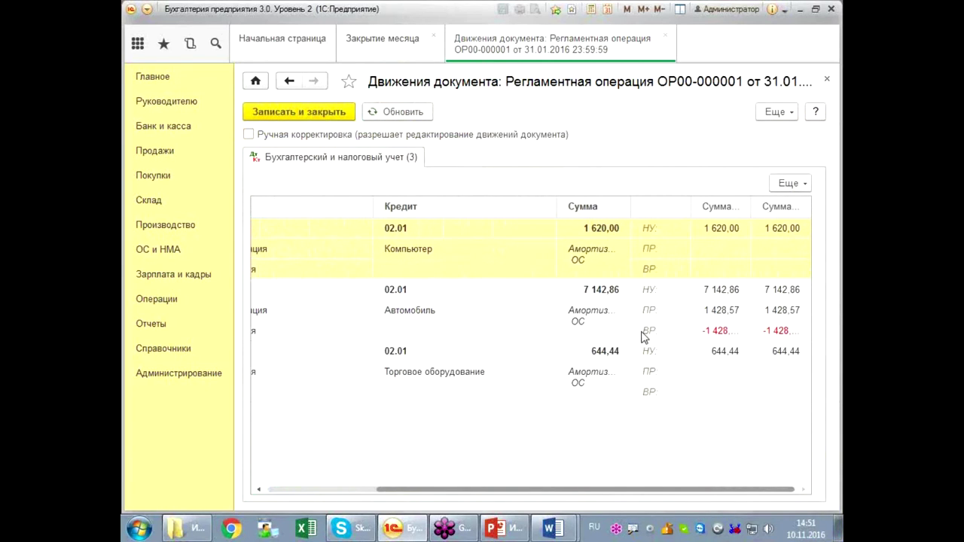
click(720, 313)
click(721, 330)
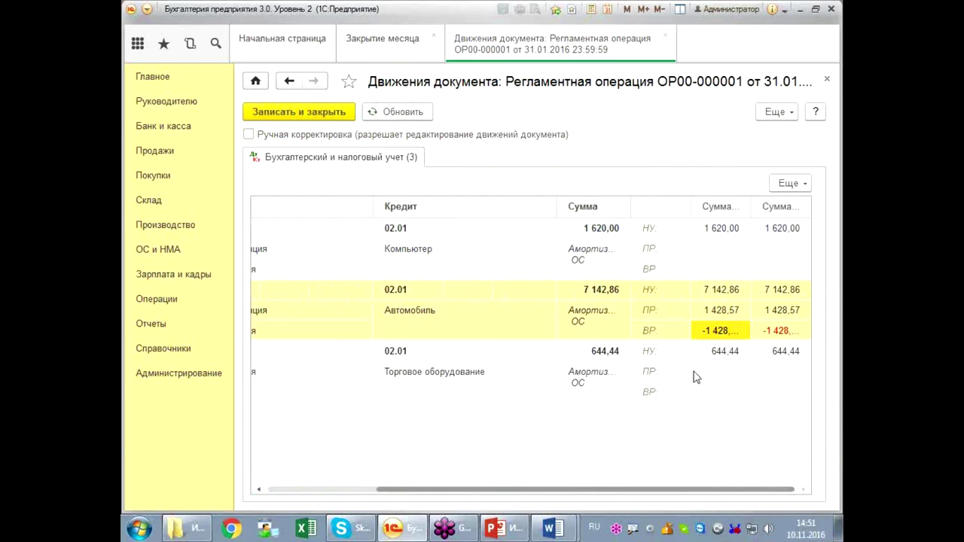
drag(556, 209, 516, 211)
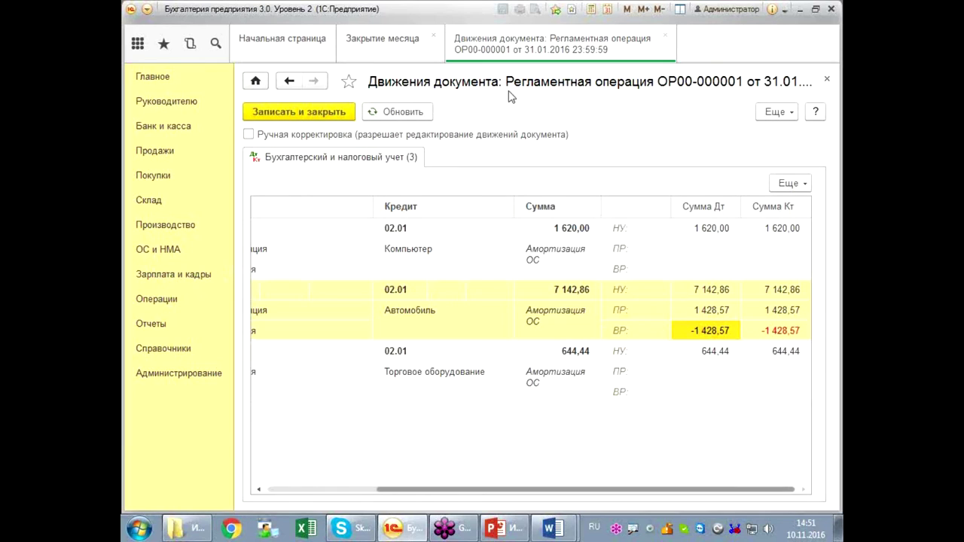
Step: Open the "Ведомость амортизации ОС" report under fixed assets and generate it for December 2015
click(152, 278)
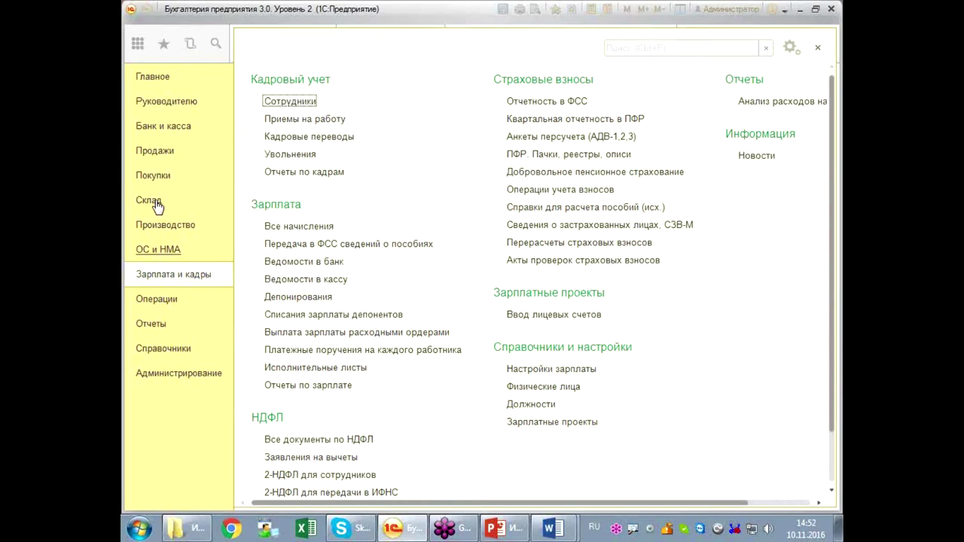
click(155, 254)
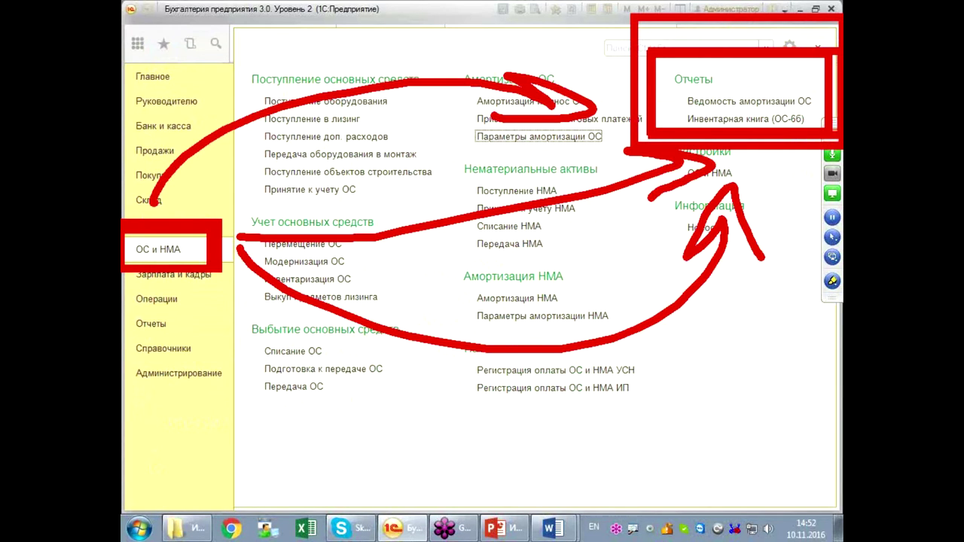
key(Escape)
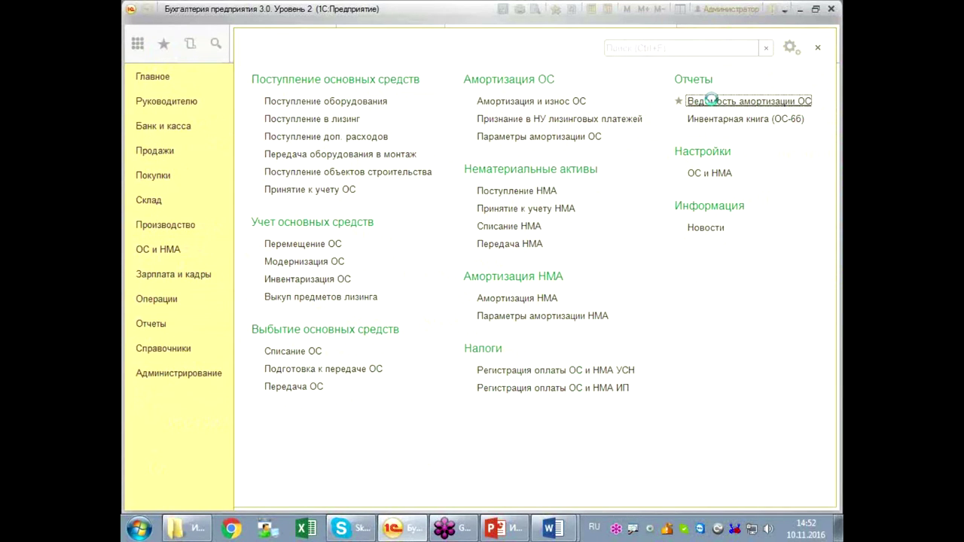
click(713, 100)
click(467, 118)
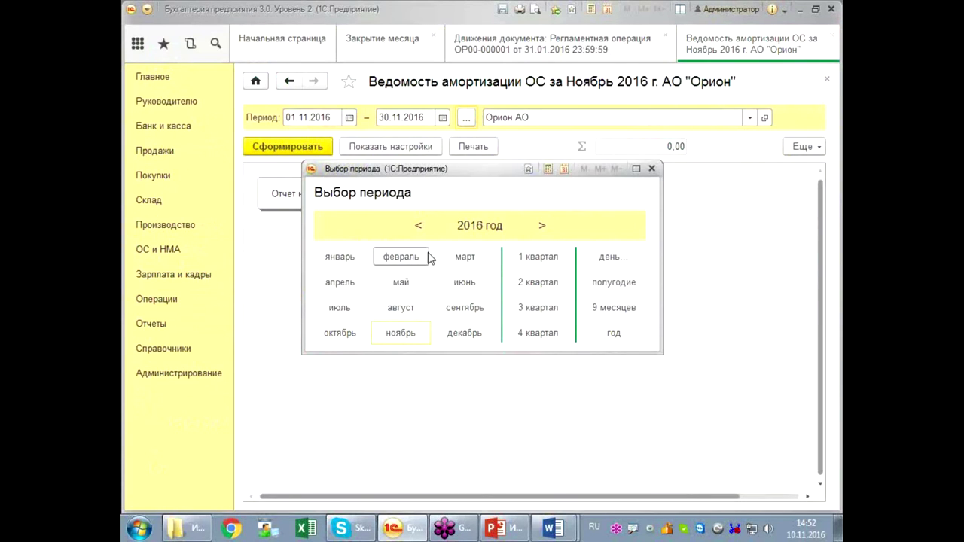
click(419, 225)
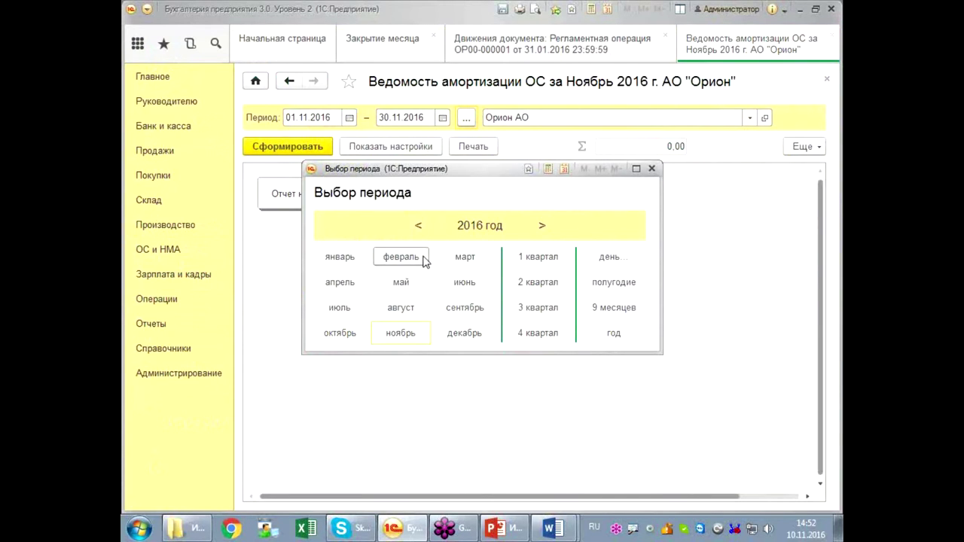
click(462, 333)
click(287, 146)
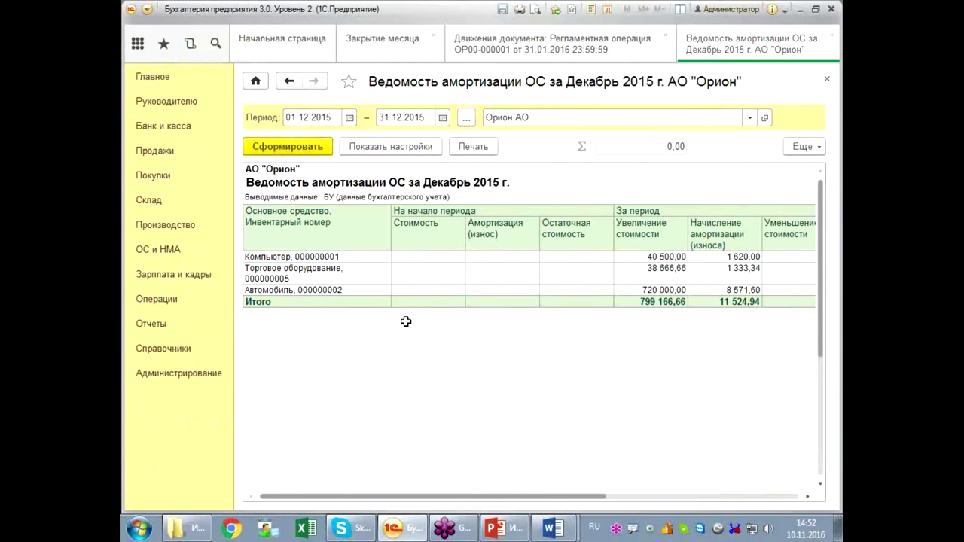
Step: Add the НУ, ПР, ВР and Контроль indicators to the depreciation statement and regenerate it
click(397, 153)
click(386, 188)
click(256, 230)
click(256, 249)
click(256, 268)
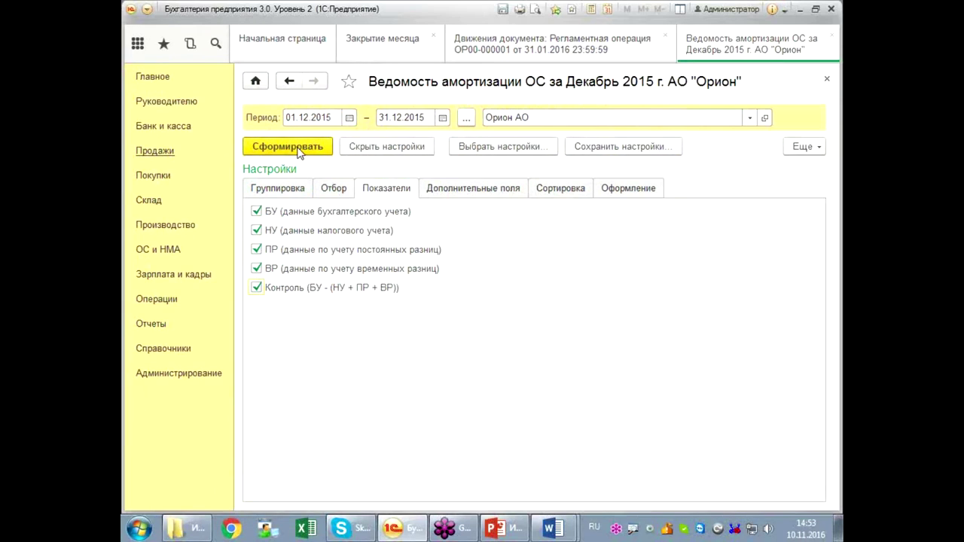
click(288, 147)
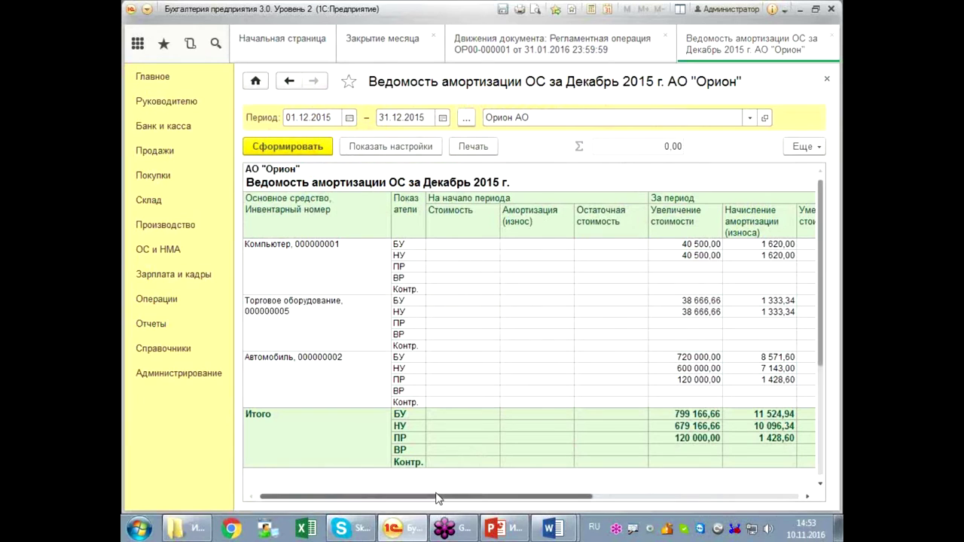
Step: Examine the automobile's cost increase and accrued depreciation by БУ, НУ and ПР in the December 2015 statement
drag(437, 499, 502, 501)
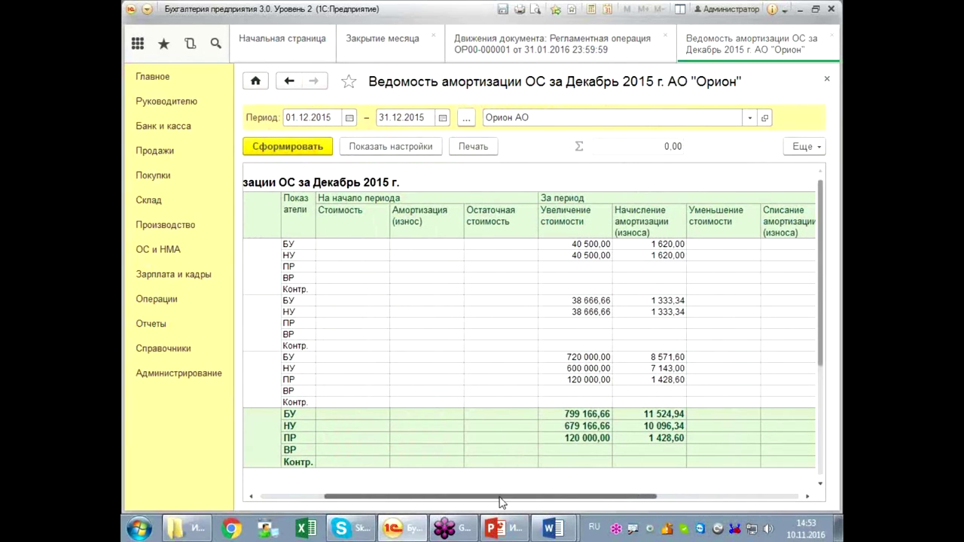
drag(502, 502, 416, 505)
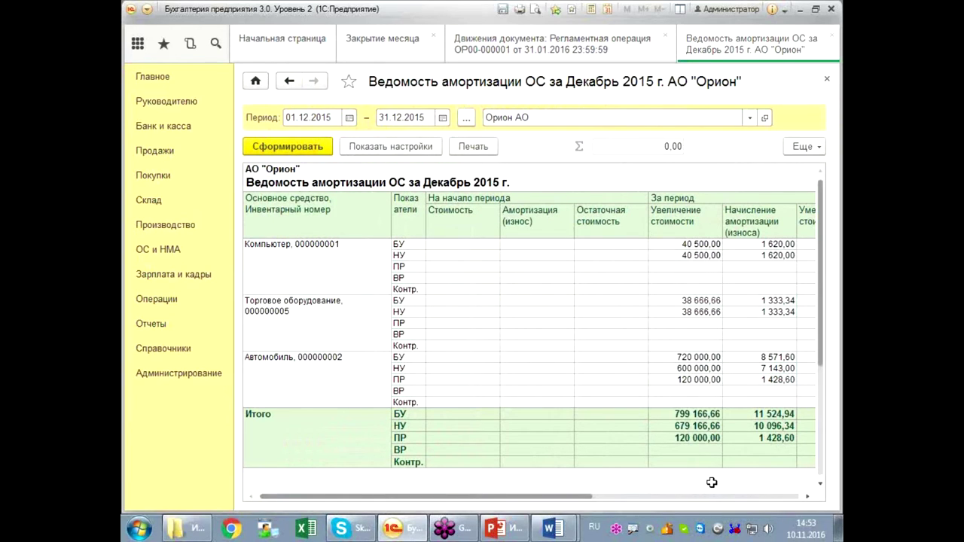
drag(596, 502, 707, 499)
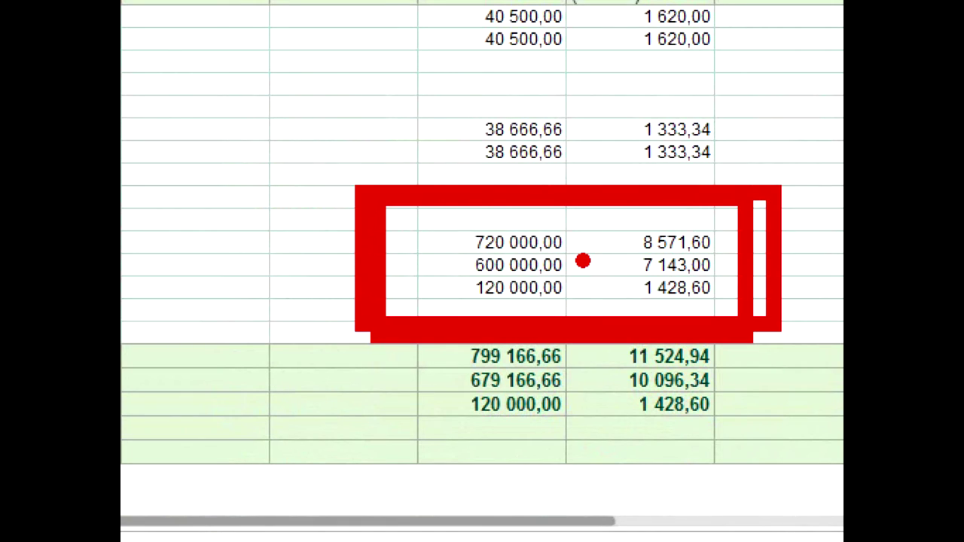
drag(588, 239, 612, 245)
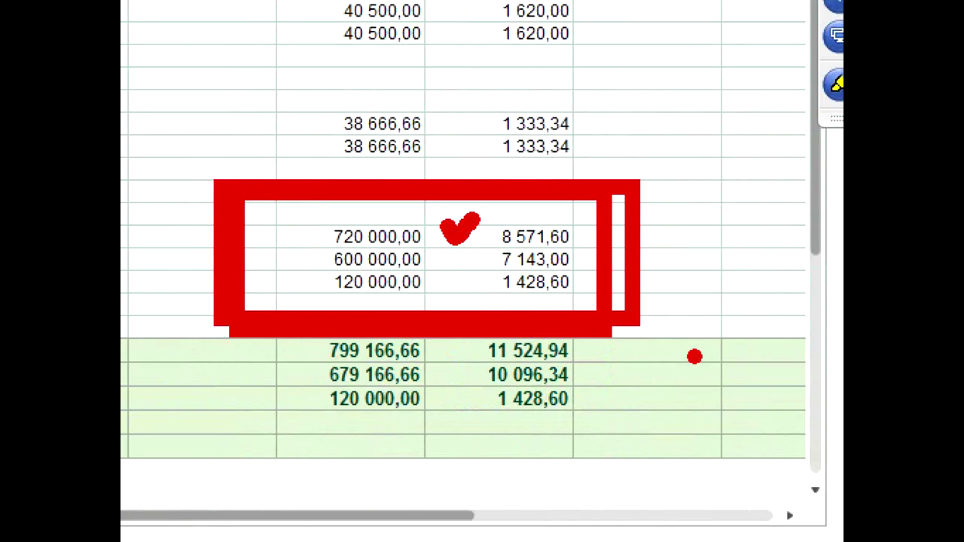
drag(663, 249, 703, 239)
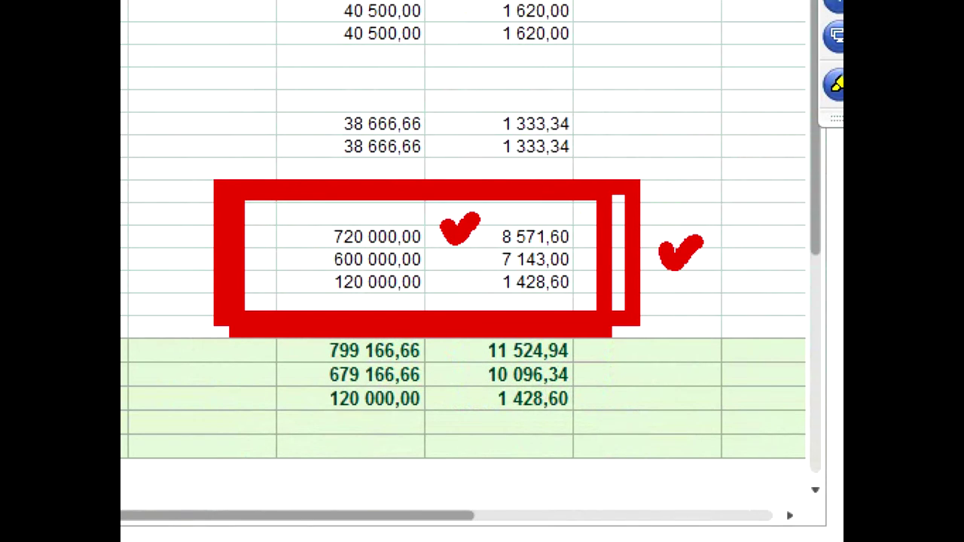
drag(669, 300, 719, 293)
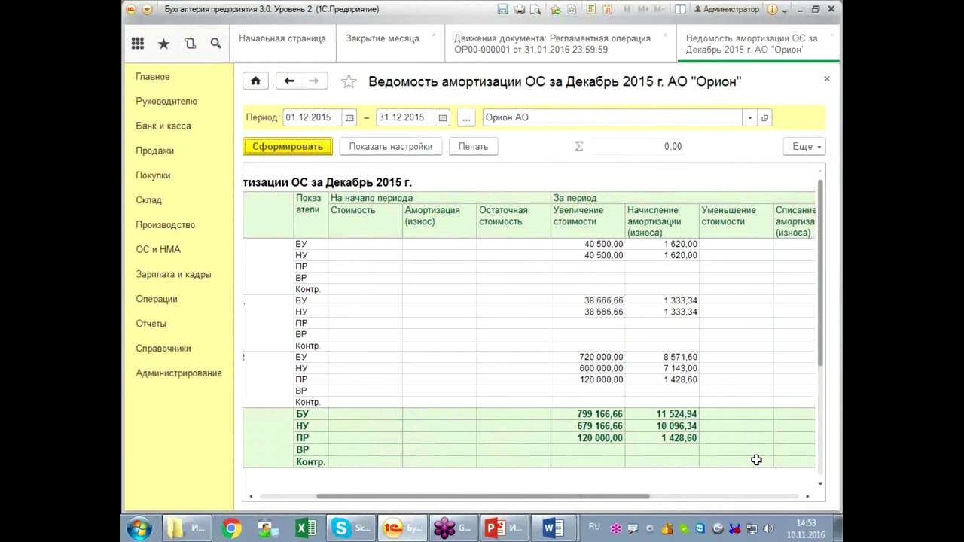
Step: Switch the depreciation statement's period to January 2016 and display that month's figures
click(467, 118)
click(542, 225)
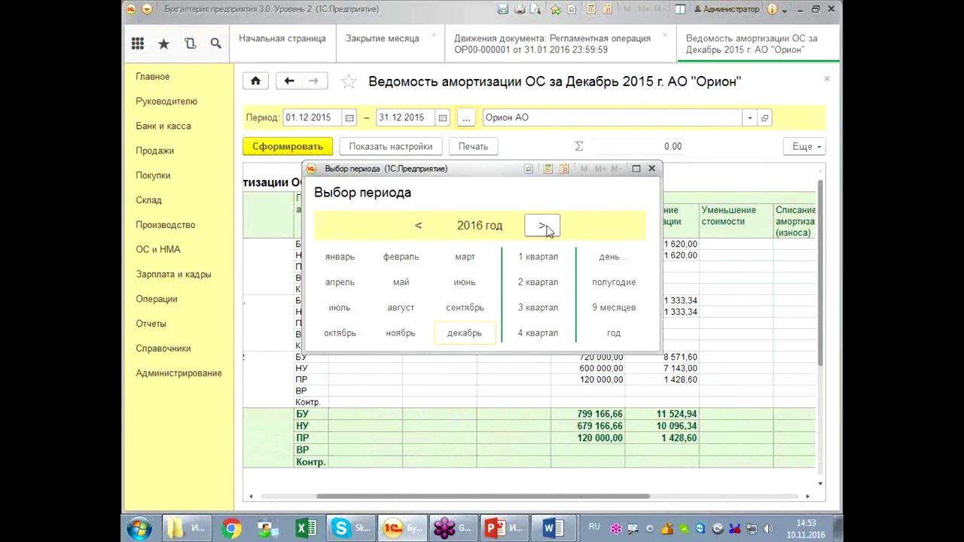
click(340, 257)
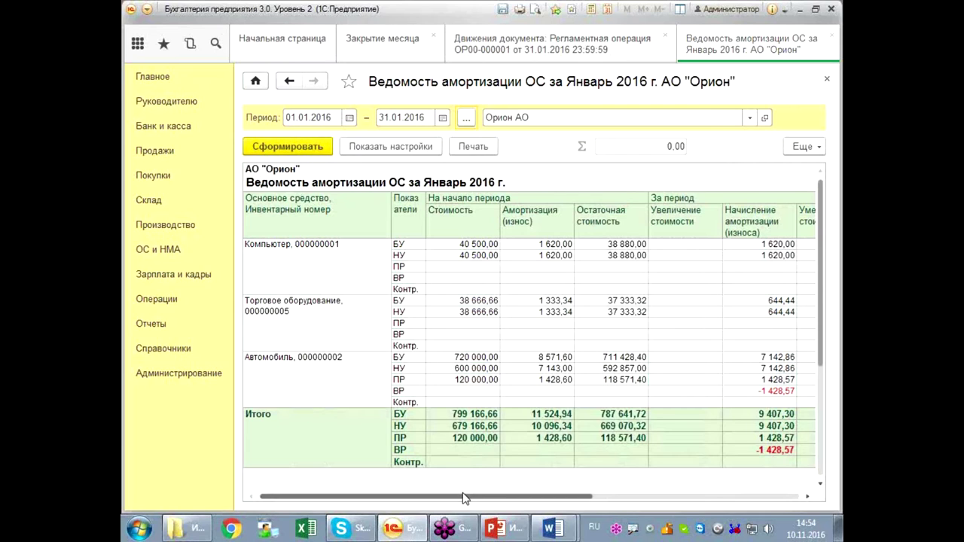
Step: Examine the automobile's opening residual value and its accrued depreciation by БУ, НУ, ПР and ВР in the January 2016 statement
drag(463, 498, 537, 521)
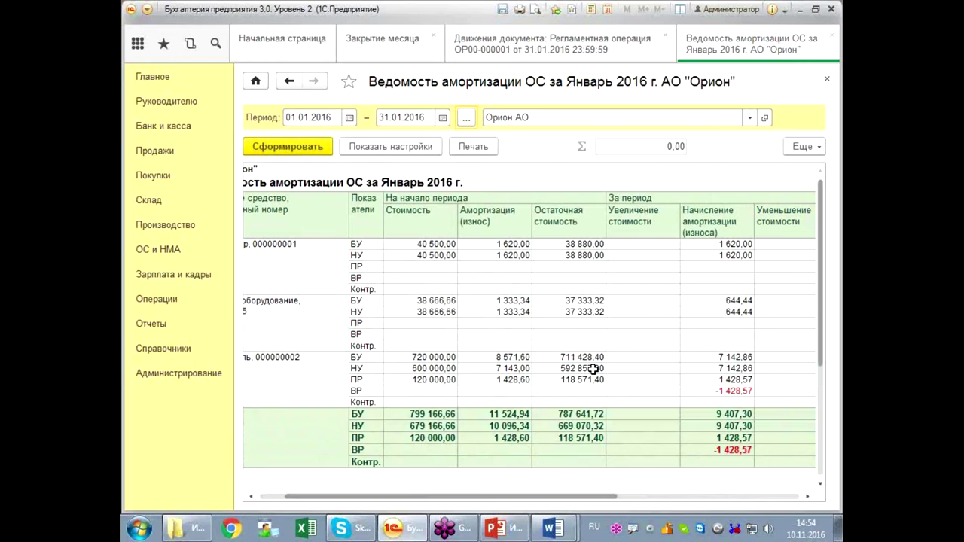
click(722, 360)
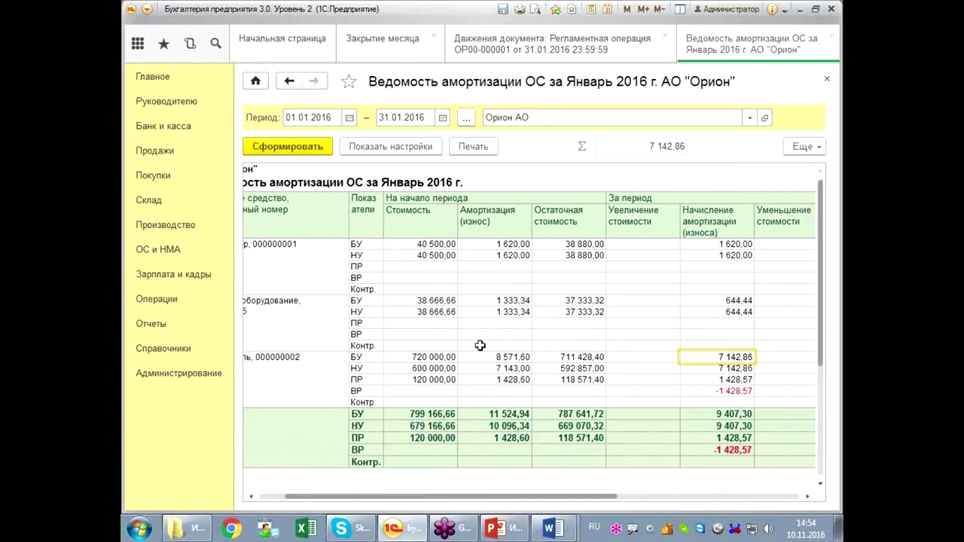
click(563, 360)
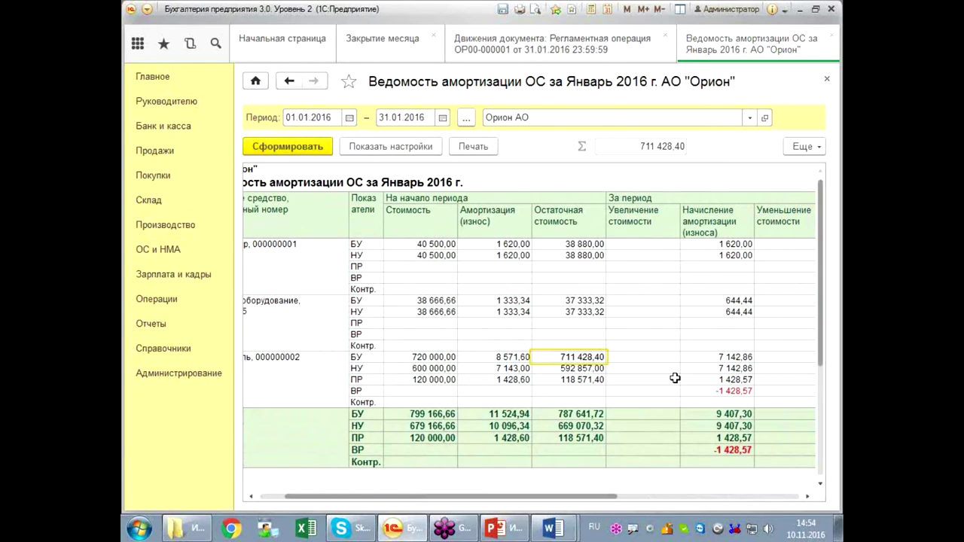
drag(553, 499, 541, 499)
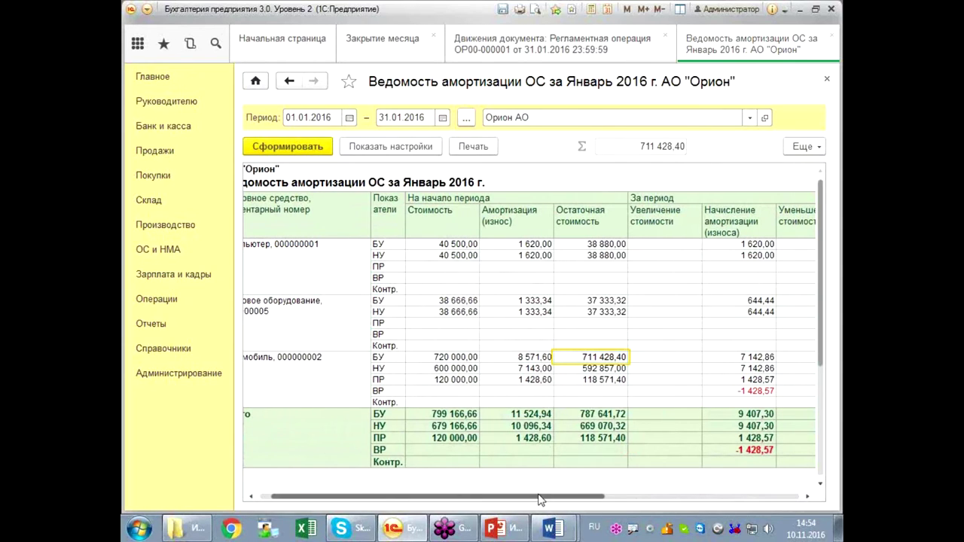
click(721, 369)
click(722, 381)
click(722, 368)
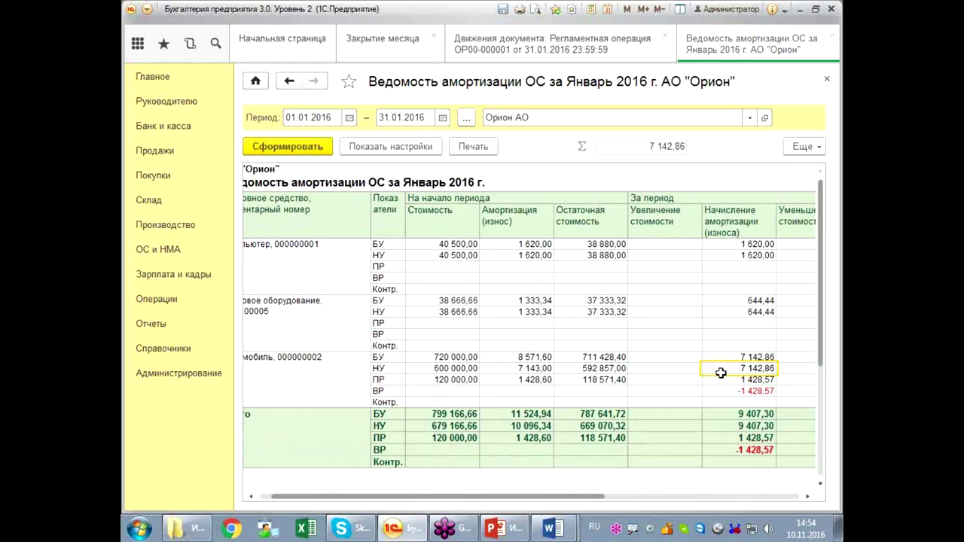
click(724, 357)
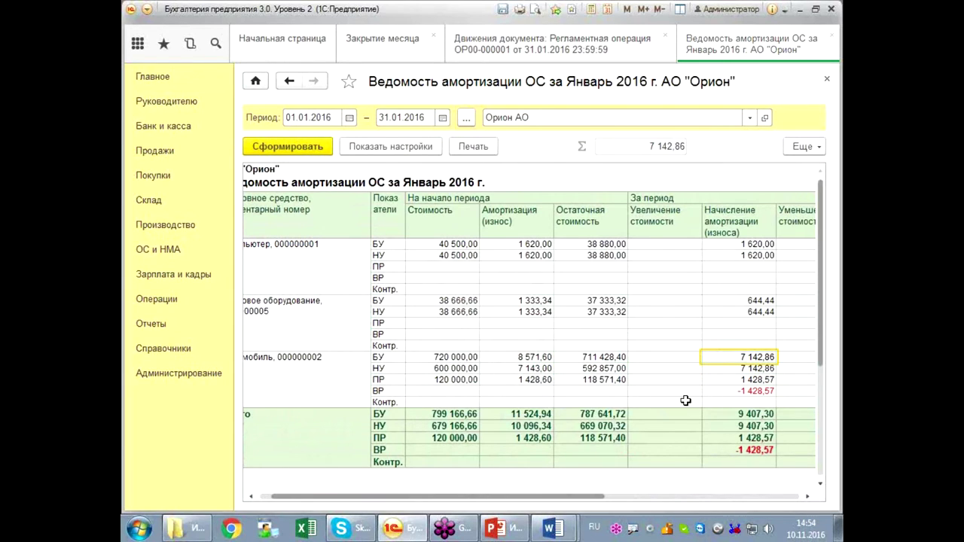
drag(559, 497, 547, 505)
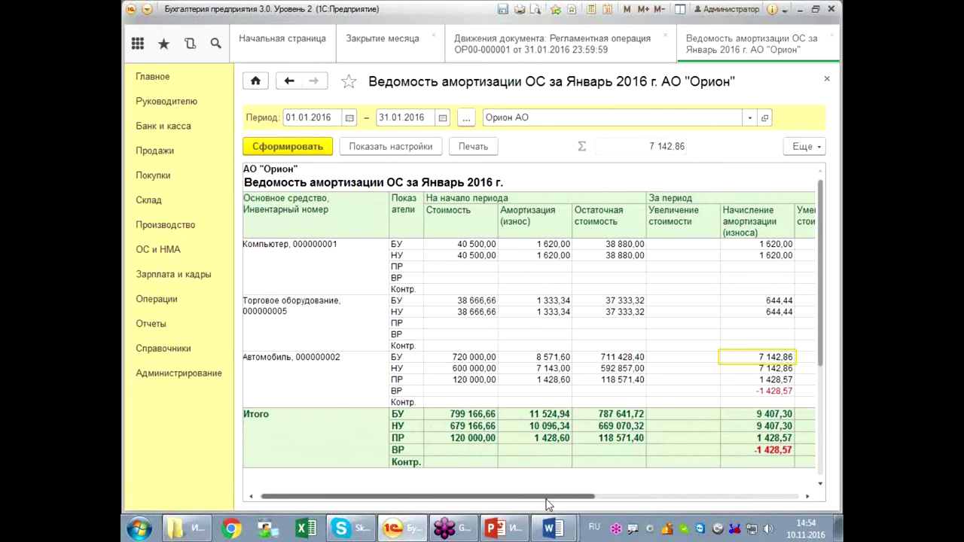
drag(548, 505, 546, 503)
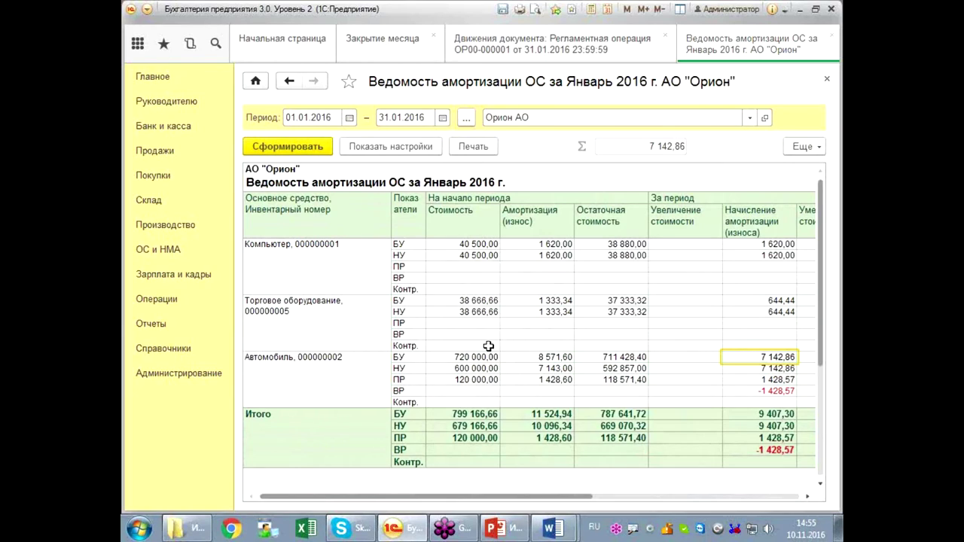
click(335, 361)
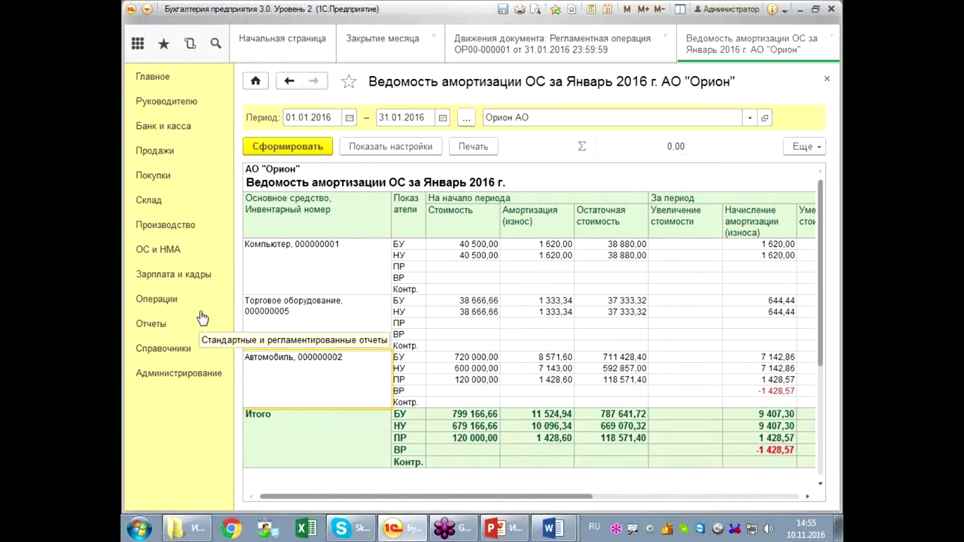
Step: Open the "Анализ субконто" report for "Основные средства" and generate it for January 2016
click(155, 326)
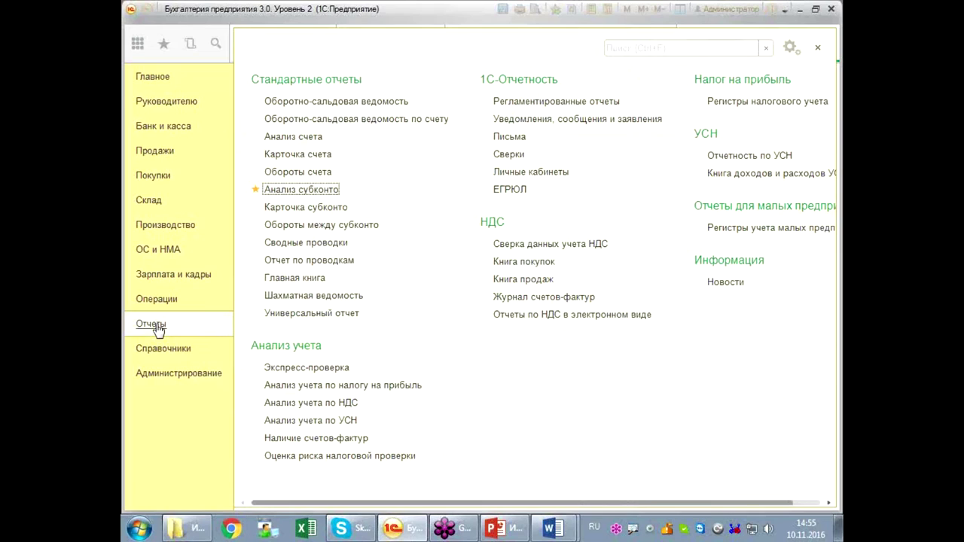
click(294, 190)
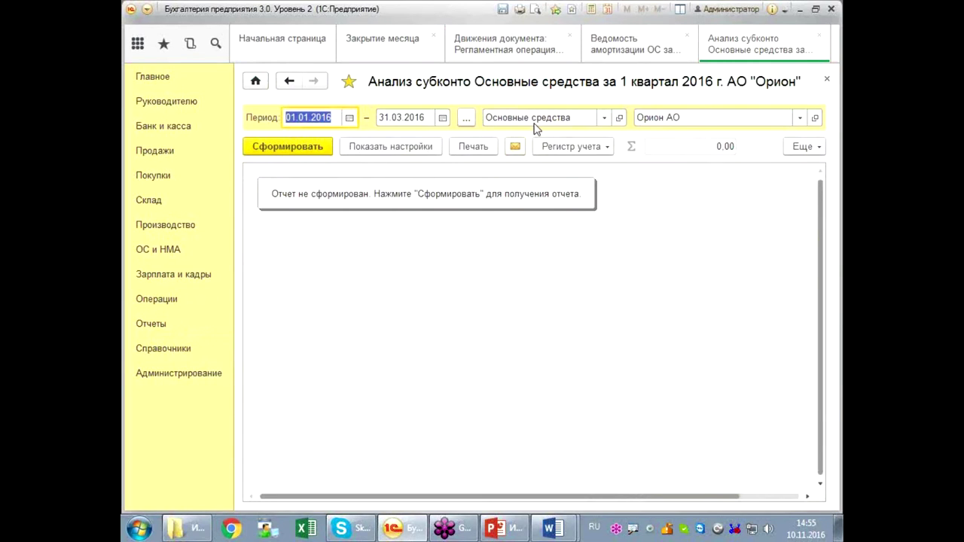
click(606, 120)
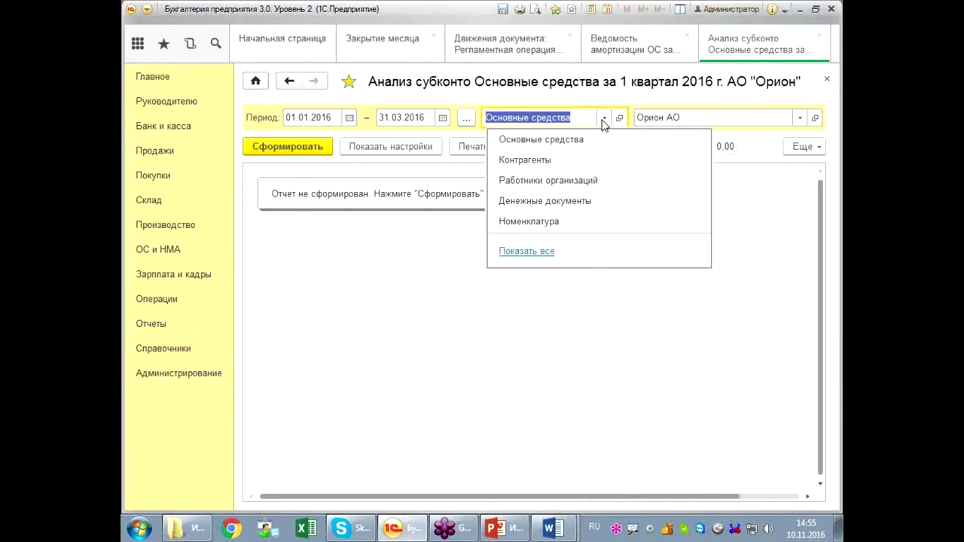
click(464, 121)
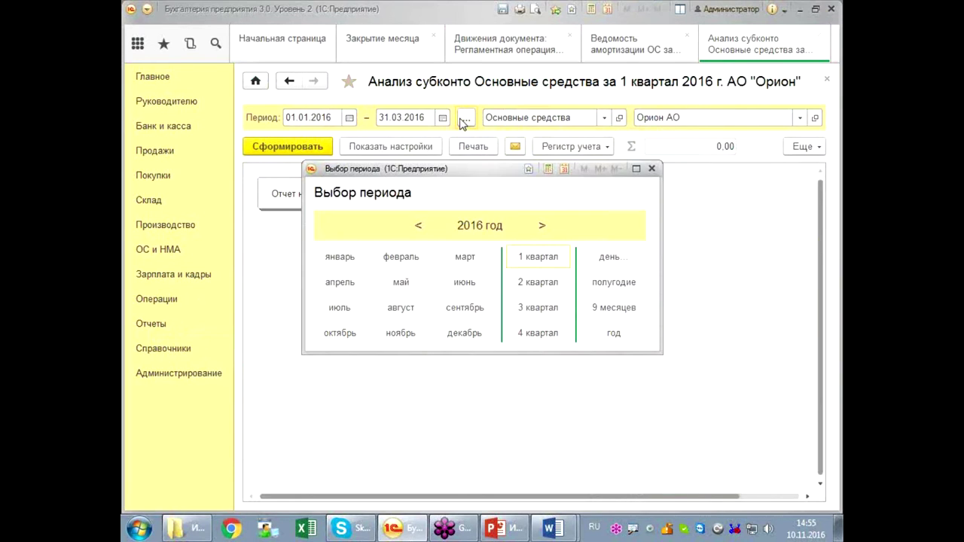
click(336, 258)
click(287, 150)
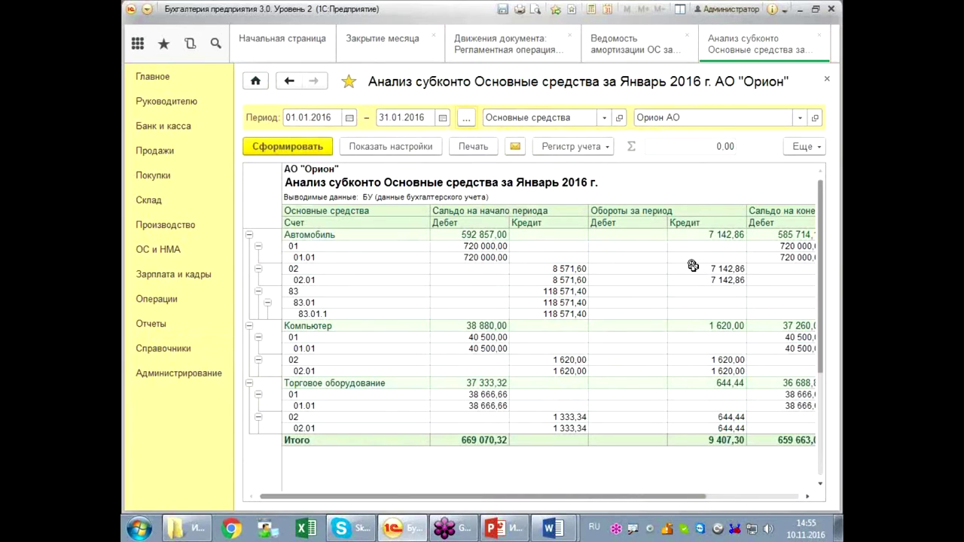
Step: Add the НУ, ПР, ВР and Контроль indicators to the subconto analysis and regenerate it
click(399, 146)
click(457, 189)
click(256, 231)
click(256, 250)
click(256, 268)
click(257, 287)
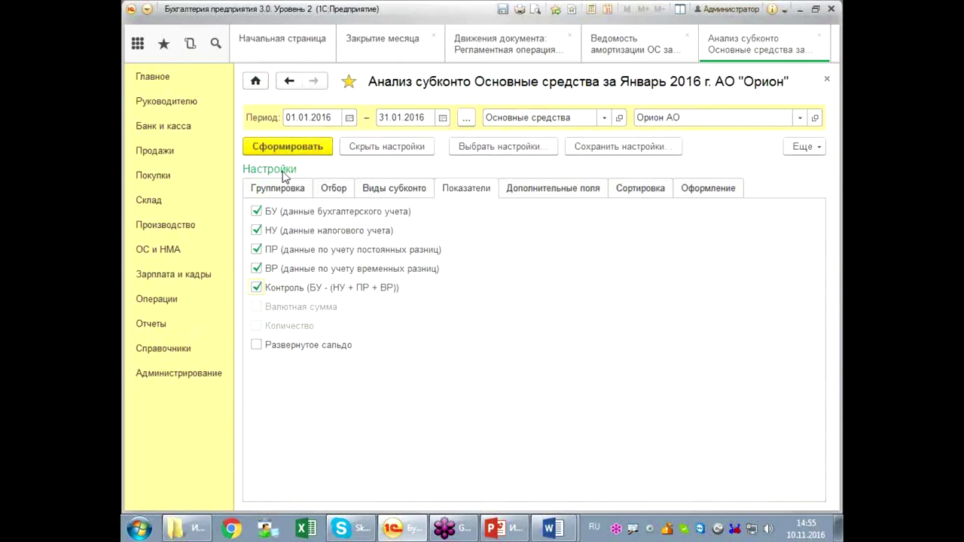
click(316, 148)
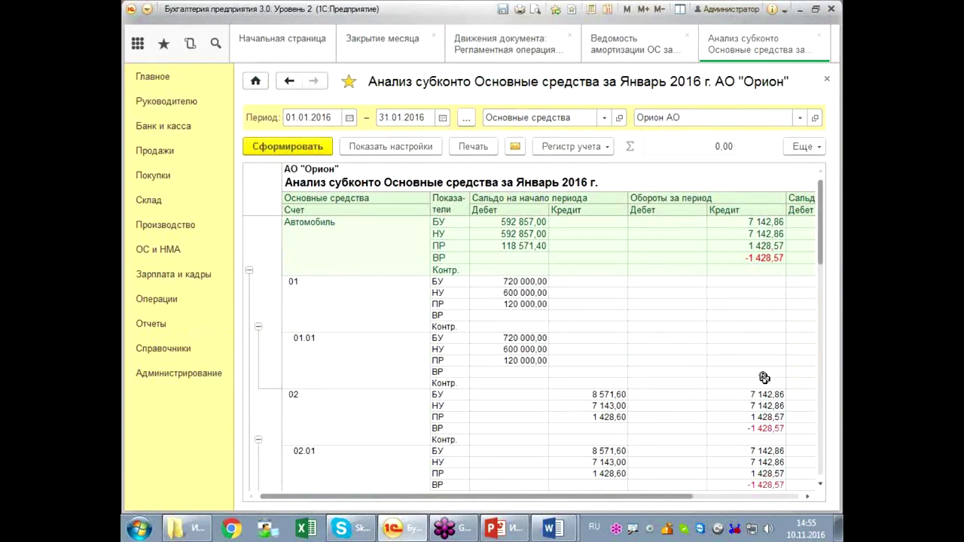
Step: Examine the automobile's account 02 credit turnovers by БУ, НУ, ПР and ВР in the subconto analysis
scroll(765, 381, down, 2)
click(756, 355)
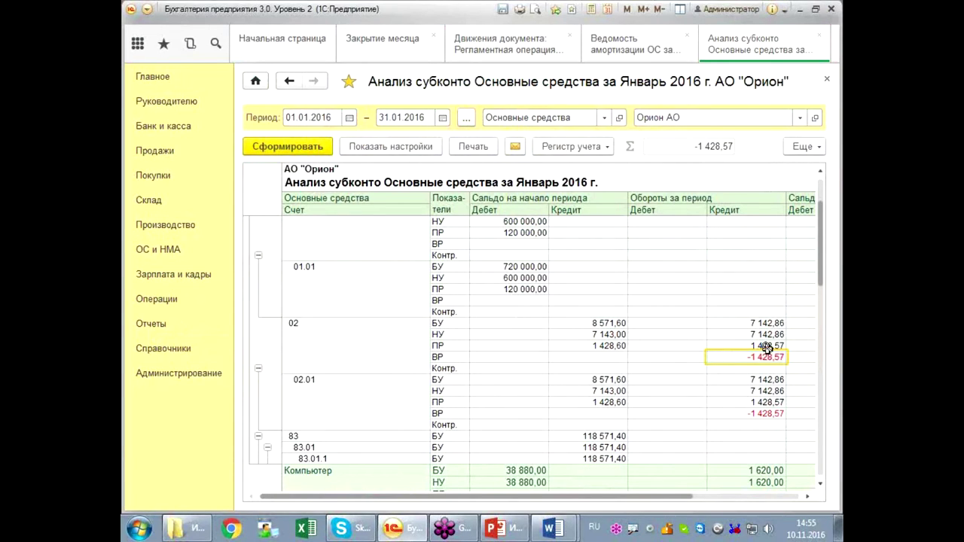
click(776, 324)
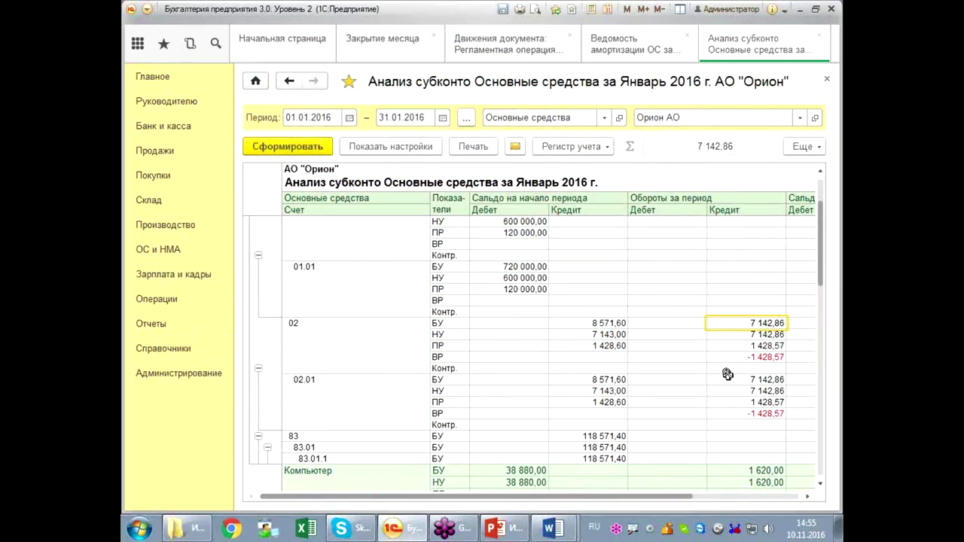
double_click(351, 336)
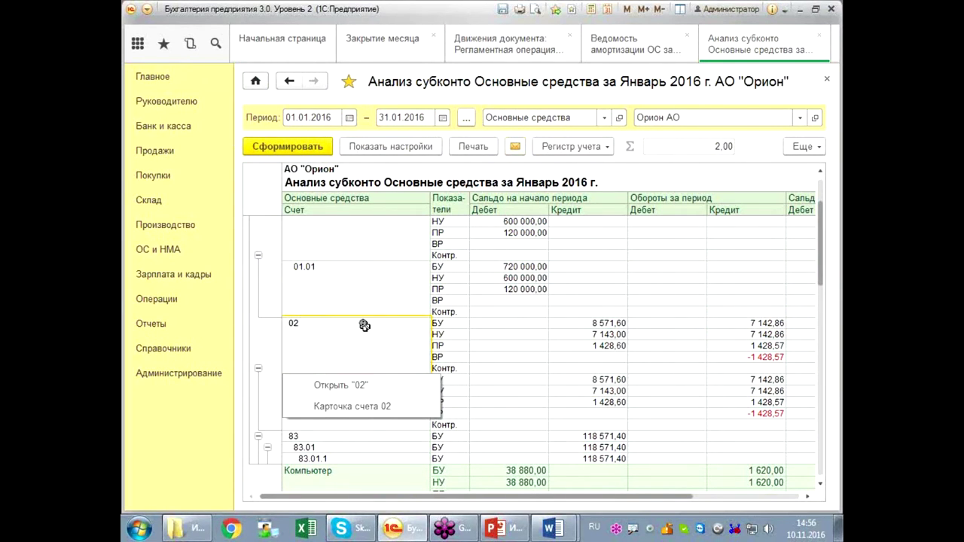
click(547, 325)
Step: Open the automobile's fixed asset card from the report, review its accounting and depreciation details for БУ, and close both the card and report
double_click(353, 244)
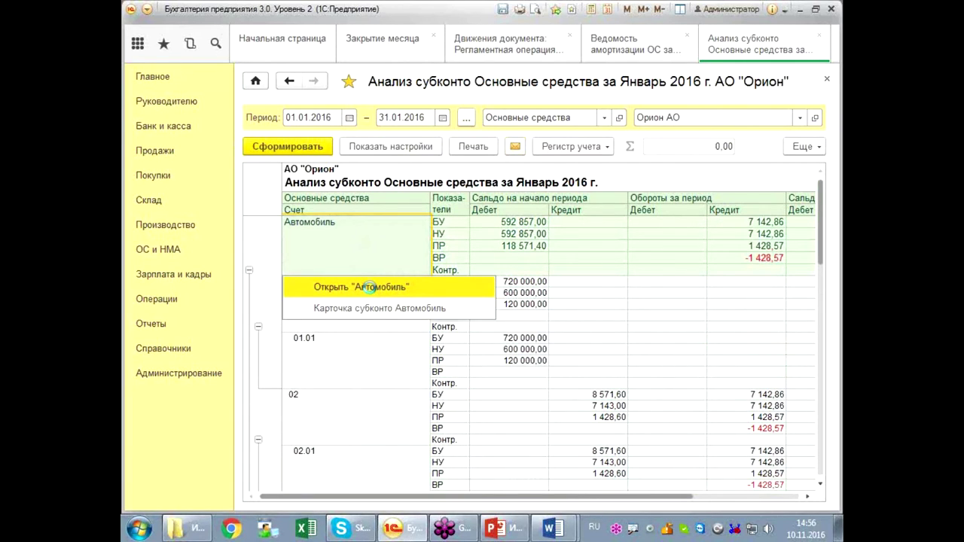
click(369, 289)
click(337, 182)
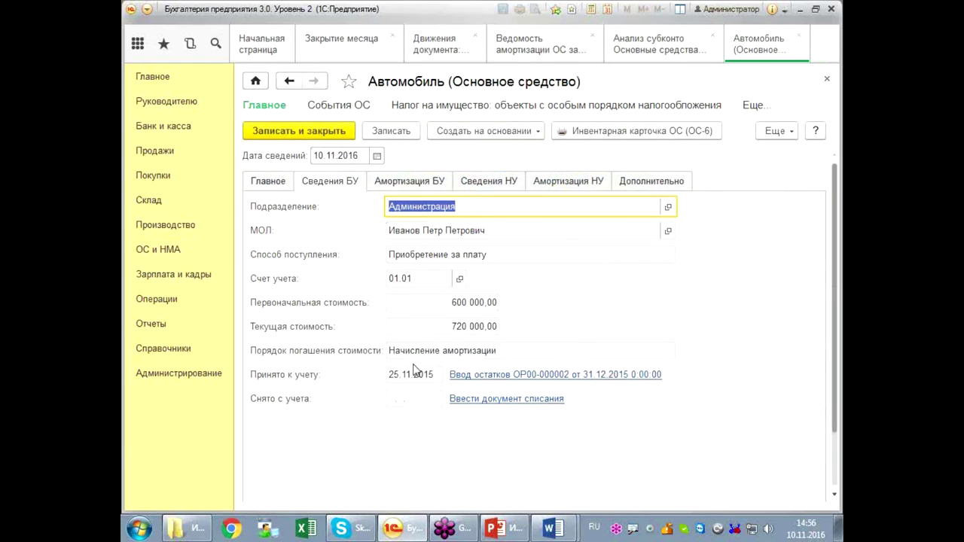
click(399, 188)
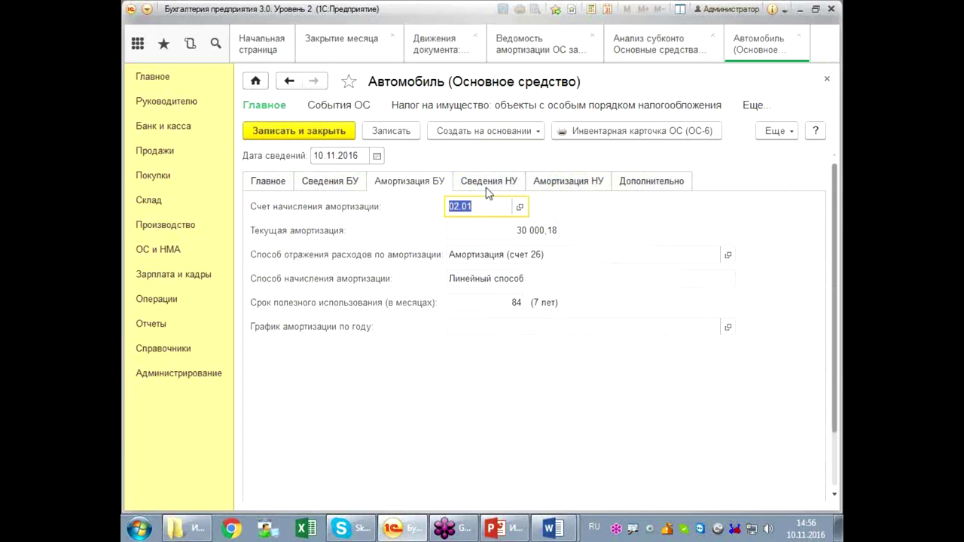
click(827, 79)
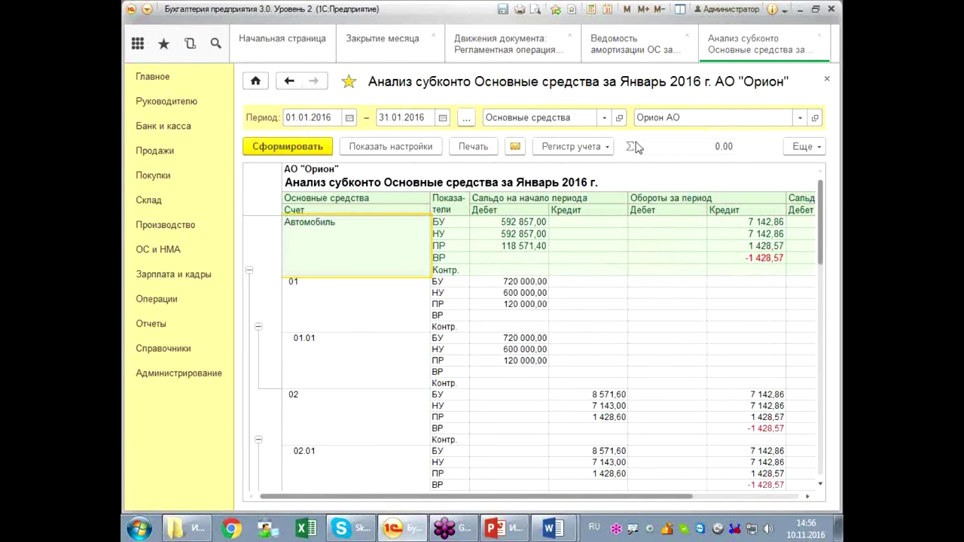
click(827, 78)
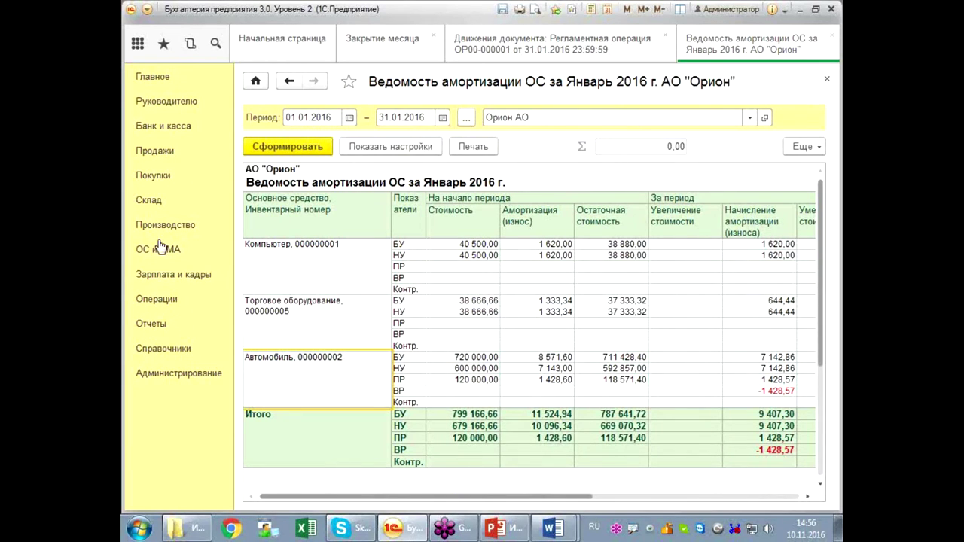
Step: Open the manually entered revaluation operation of 31.12.2015 and display its tax accounting depreciation parameters
click(159, 300)
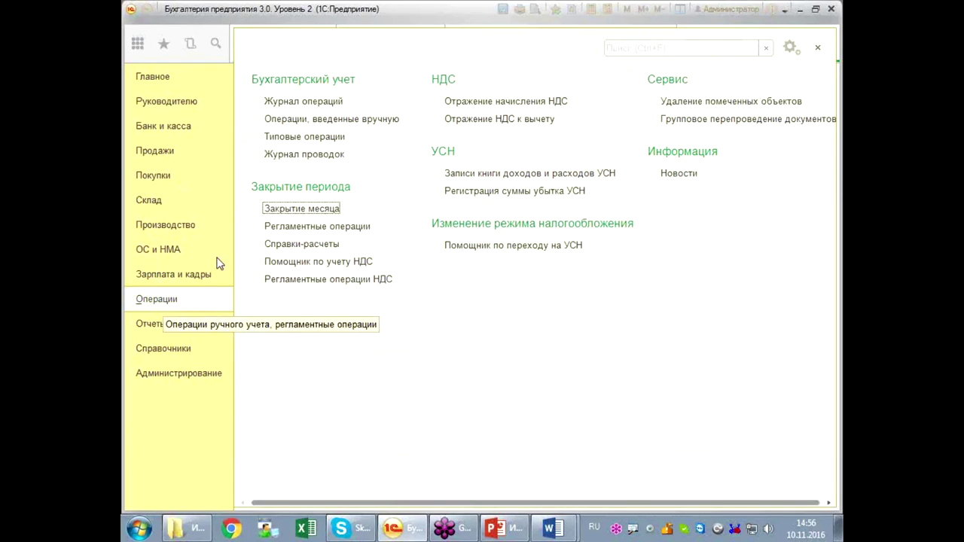
click(321, 122)
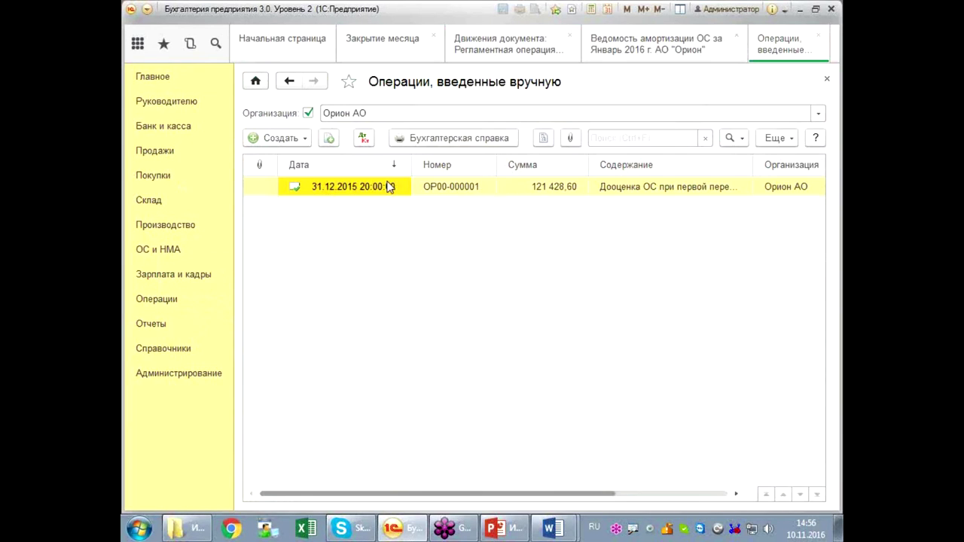
double_click(484, 190)
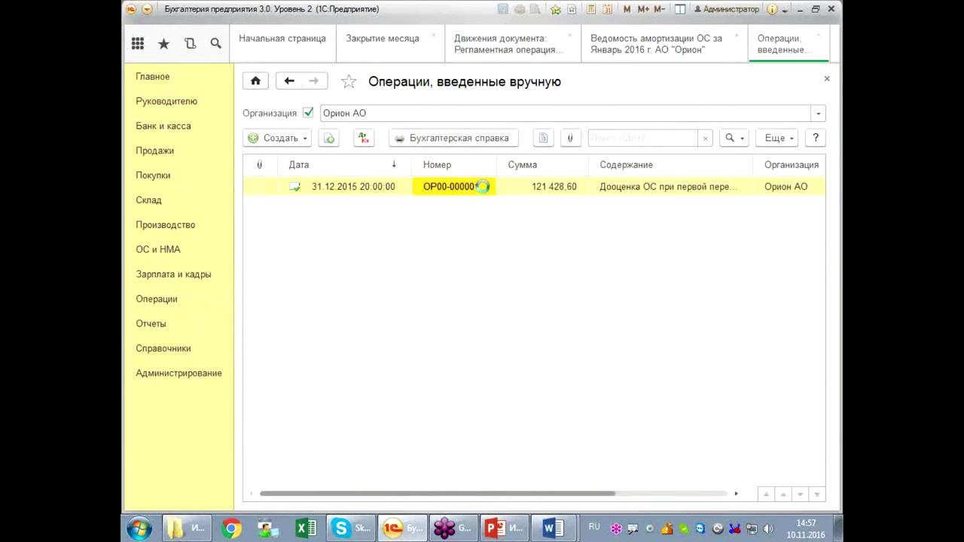
click(531, 186)
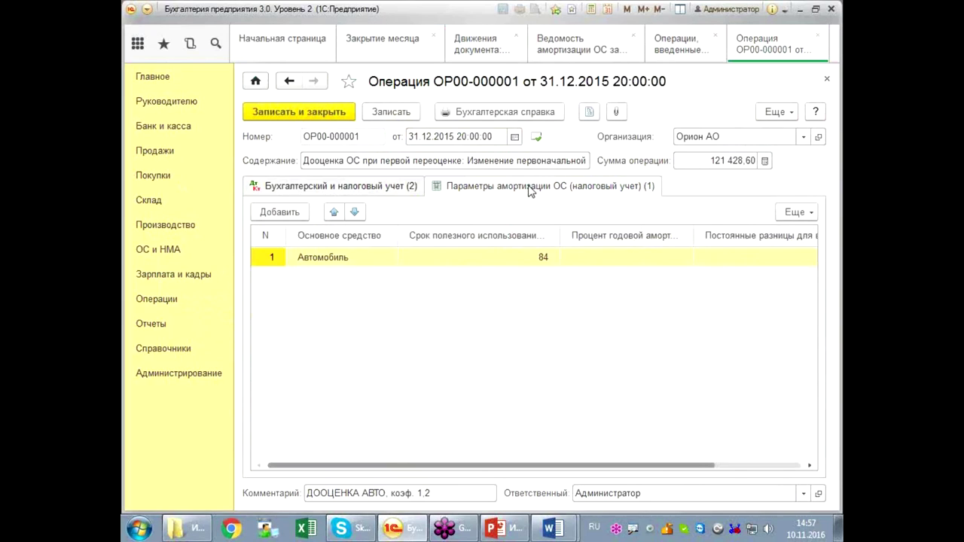
double_click(525, 258)
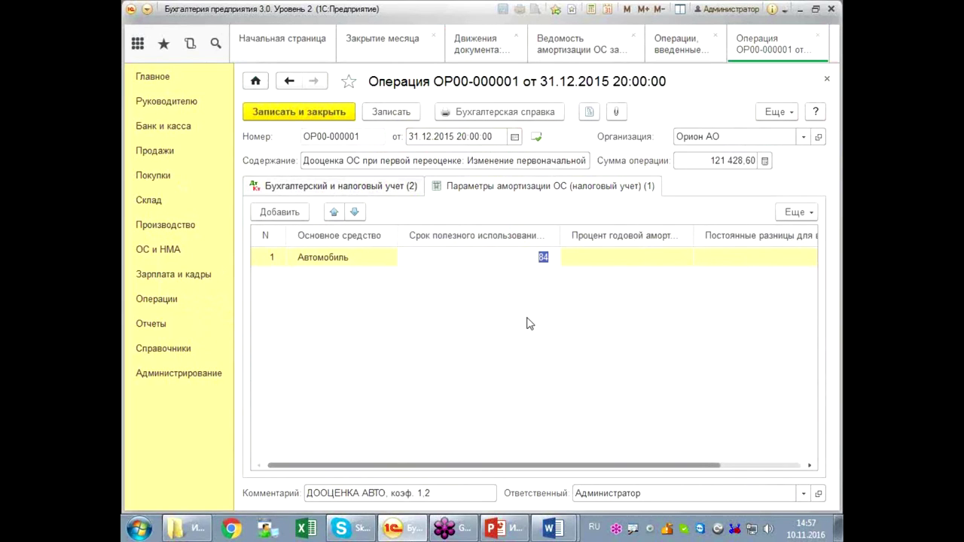
text(73)
key(Return)
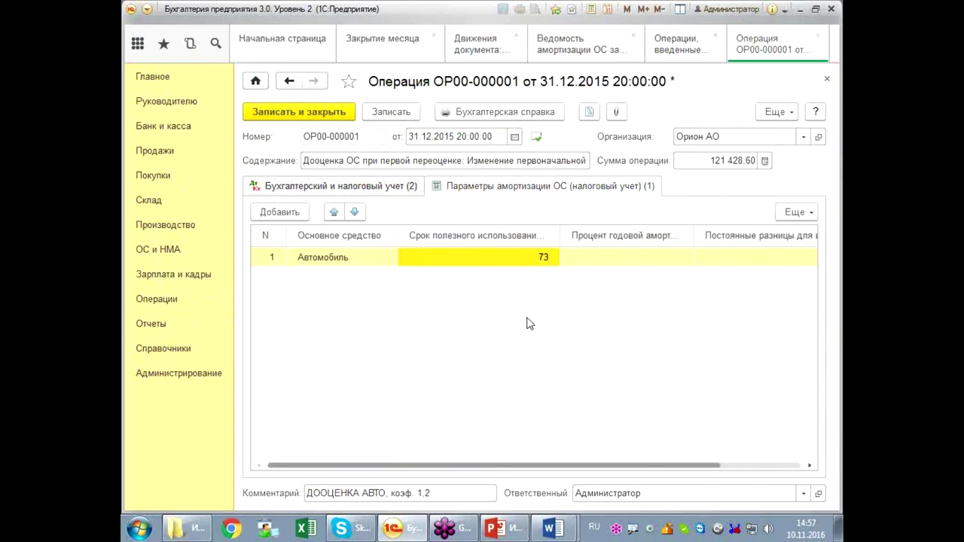
Step: Set the automobile's useful life to 83 months in the operation's tax depreciation parameters, then save and close the operation
double_click(545, 258)
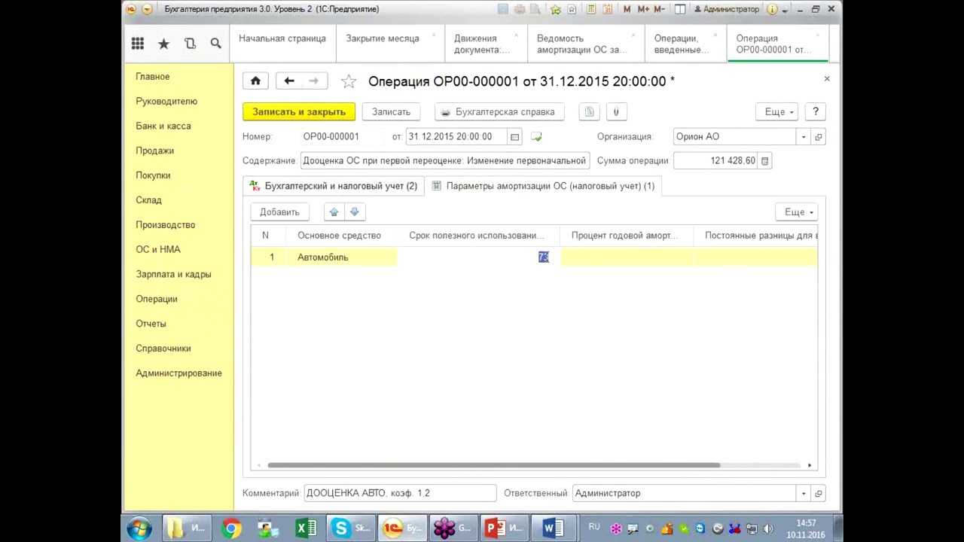
key(BackSpace)
text(83)
key(Return)
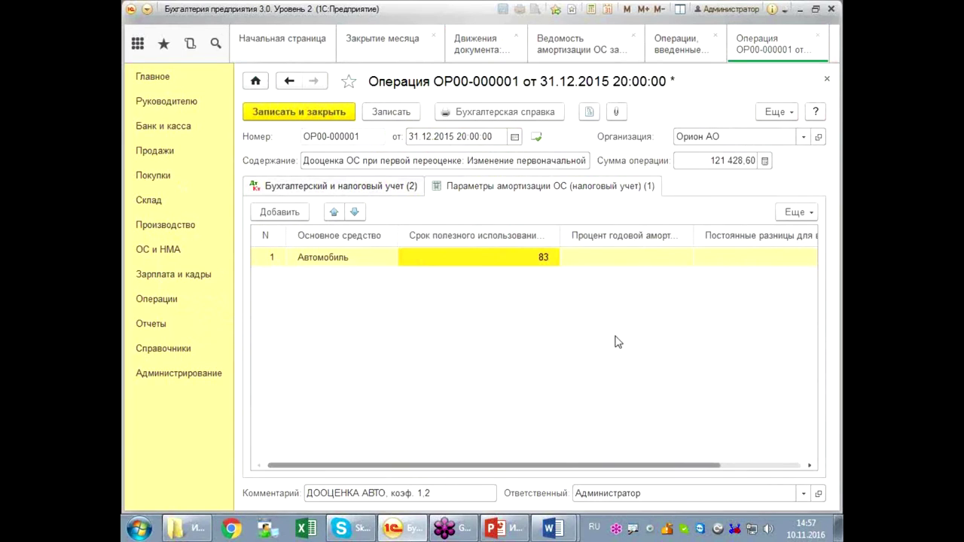
drag(556, 469, 722, 477)
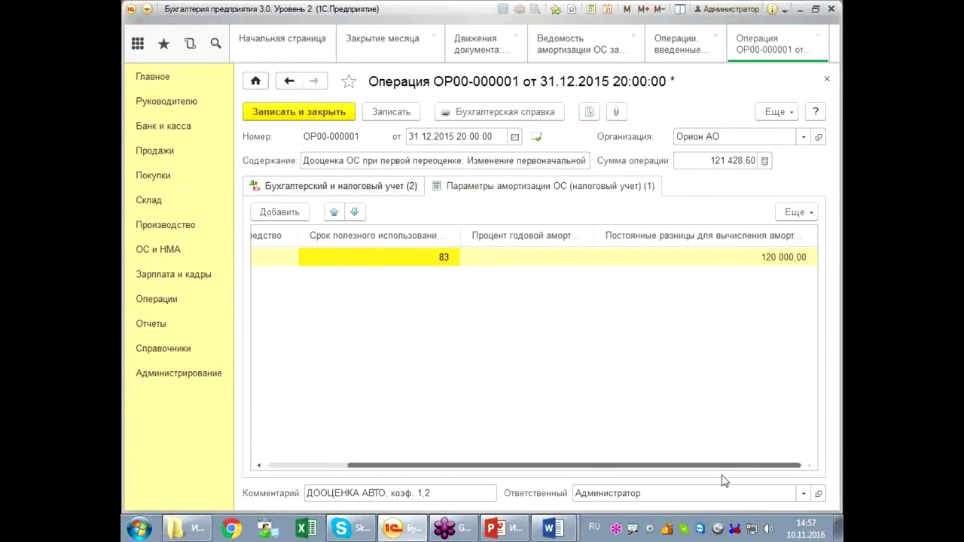
click(315, 117)
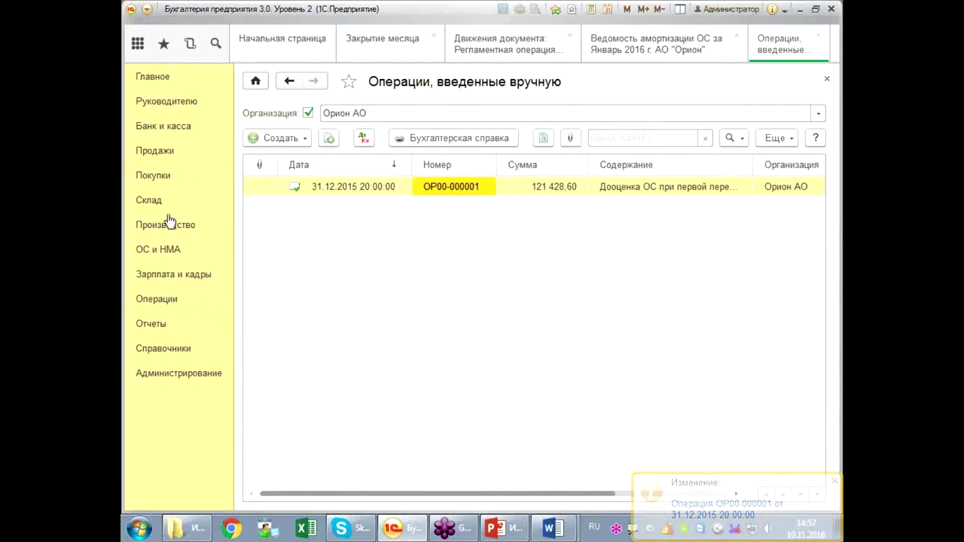
Step: Open the fixed asset depreciation parameters change document dated 31.12.2015 for the revaluation
click(162, 253)
click(505, 139)
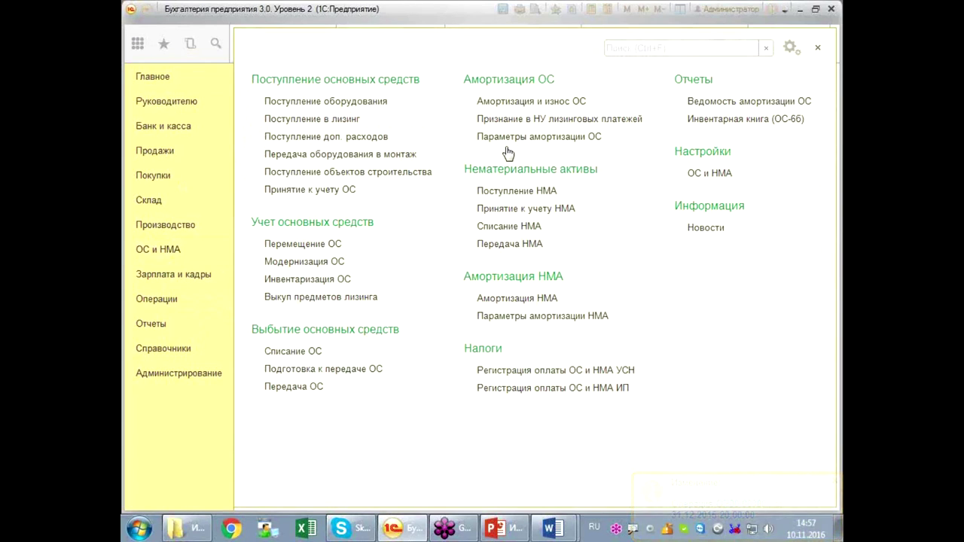
double_click(379, 194)
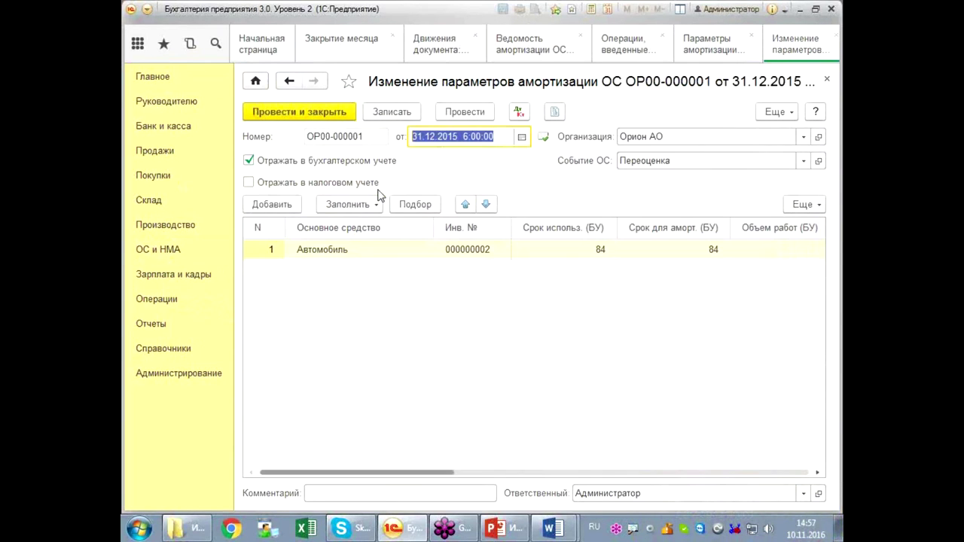
click(564, 252)
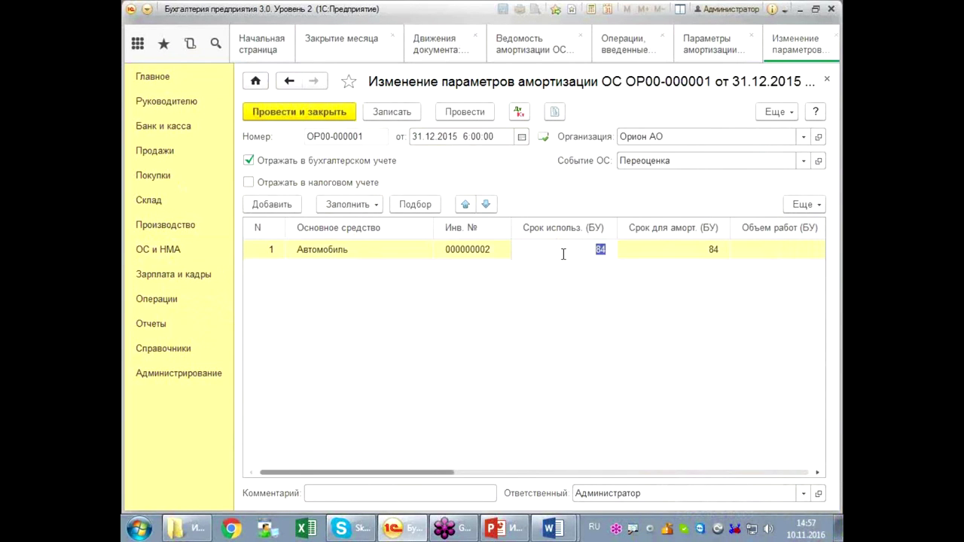
click(374, 206)
click(377, 226)
click(463, 277)
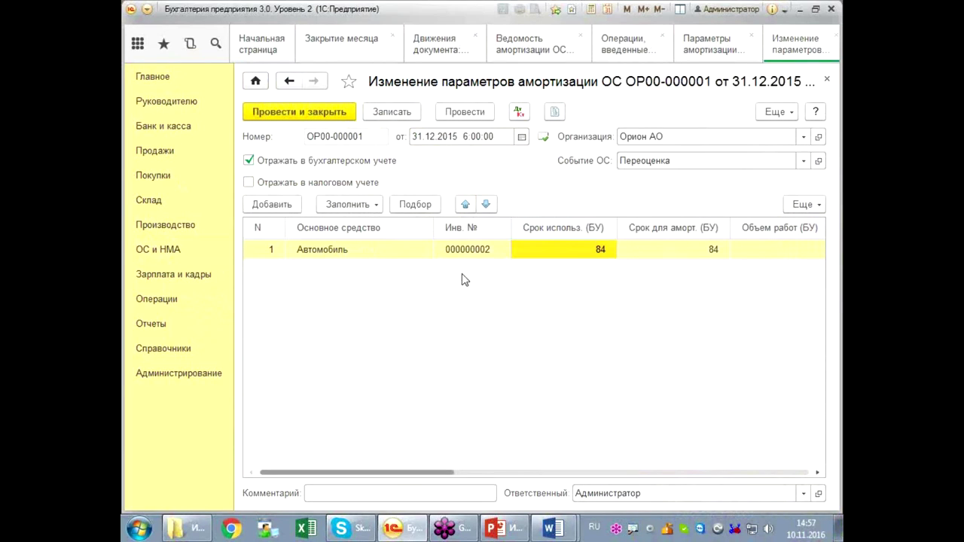
click(579, 253)
text(83)
key(Return)
click(669, 255)
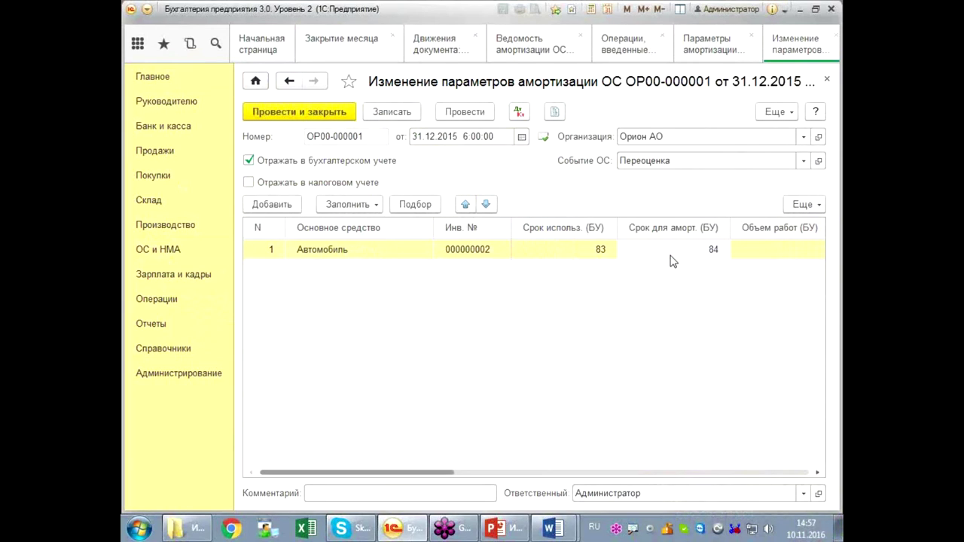
double_click(601, 254)
text(8)
Step: Set both "Срок для аморт. (БУ)" and "Срок использ. (БУ)" to 83 for the automobile, then post and close the document
click(665, 260)
key(Return)
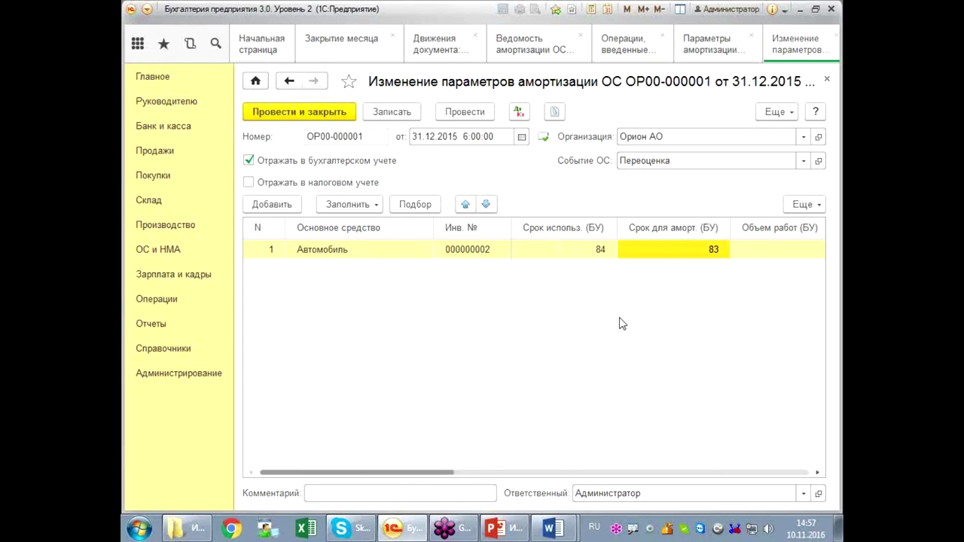
double_click(595, 255)
text(83)
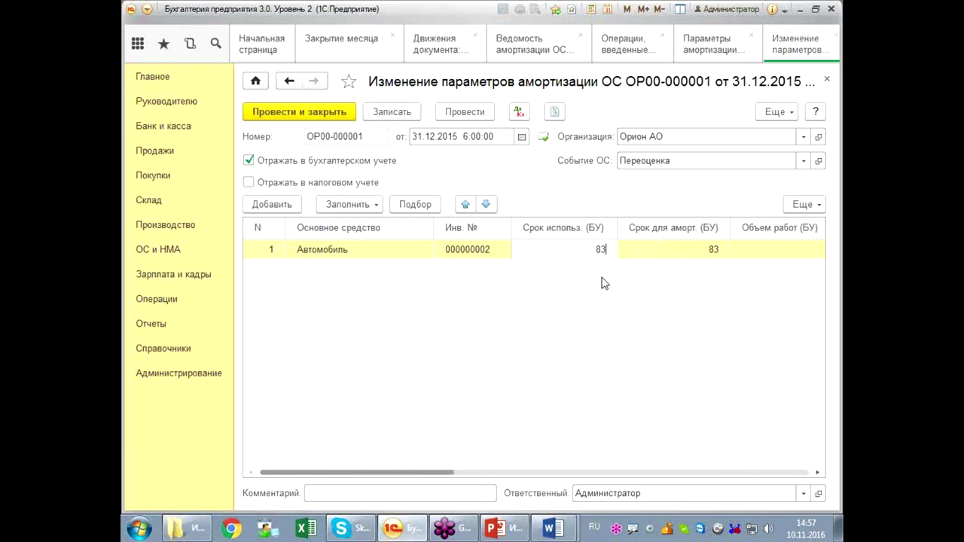
key(Return)
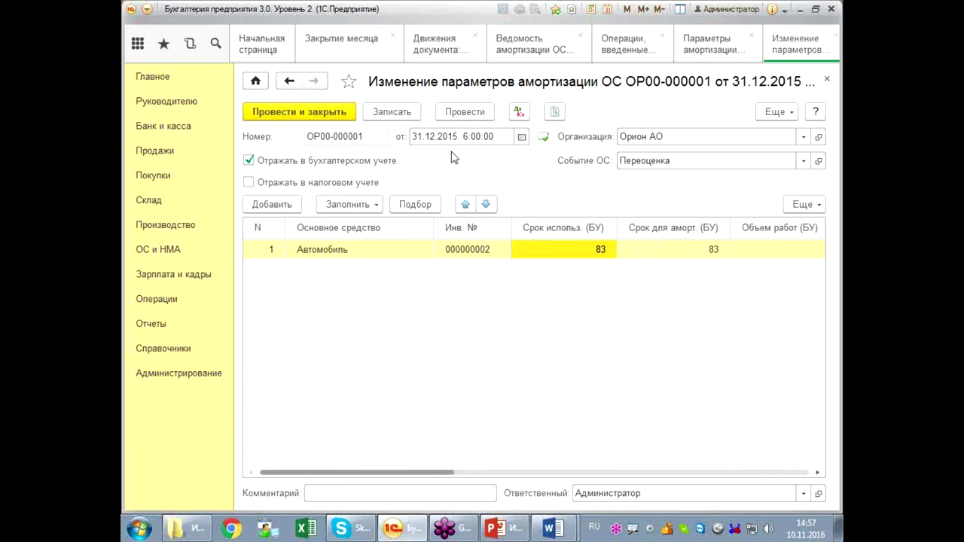
click(463, 113)
click(321, 114)
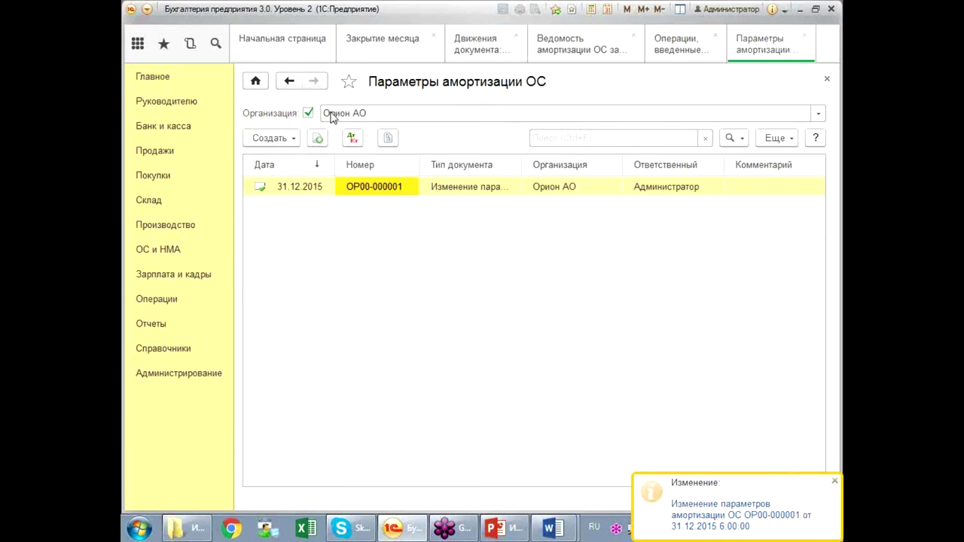
Step: Cancel the January 2016 month closing and run it again, without moving on to February
click(392, 51)
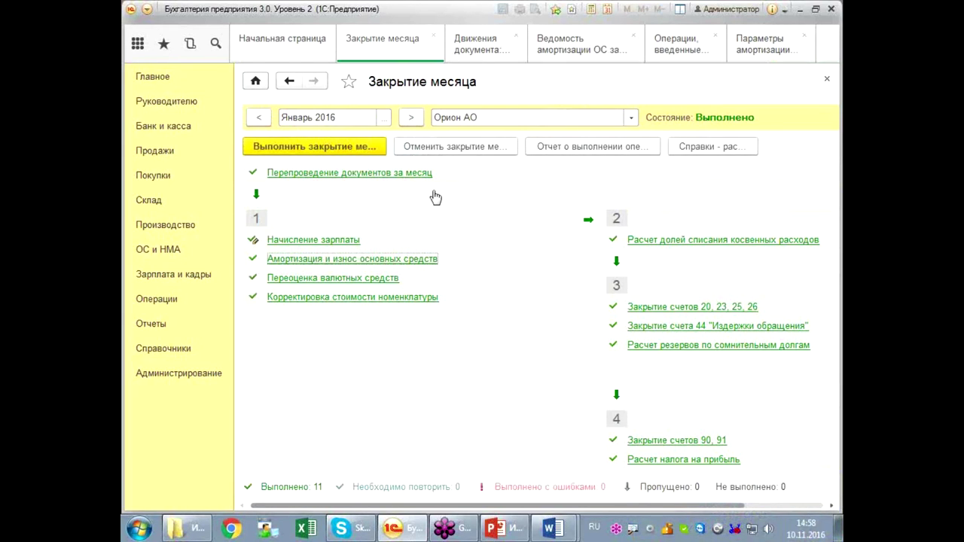
click(355, 147)
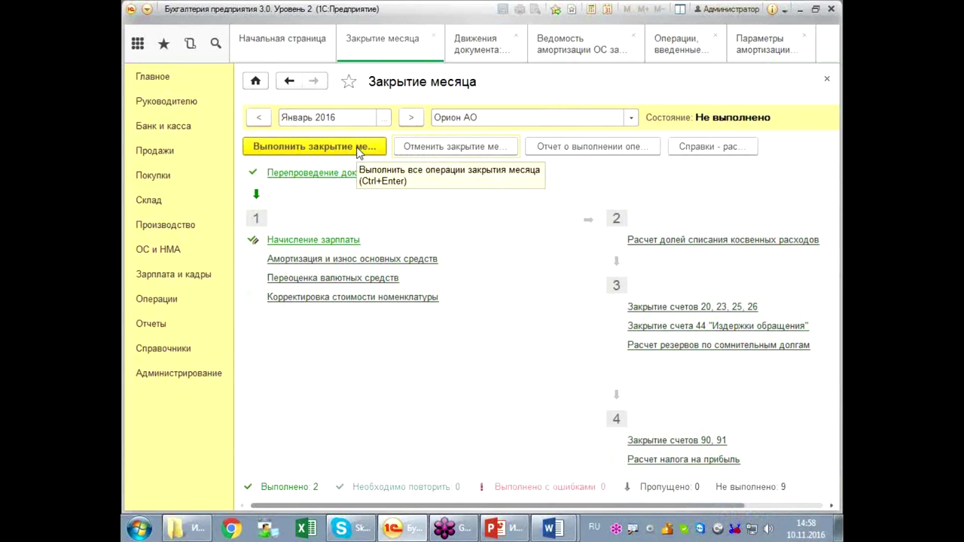
click(282, 146)
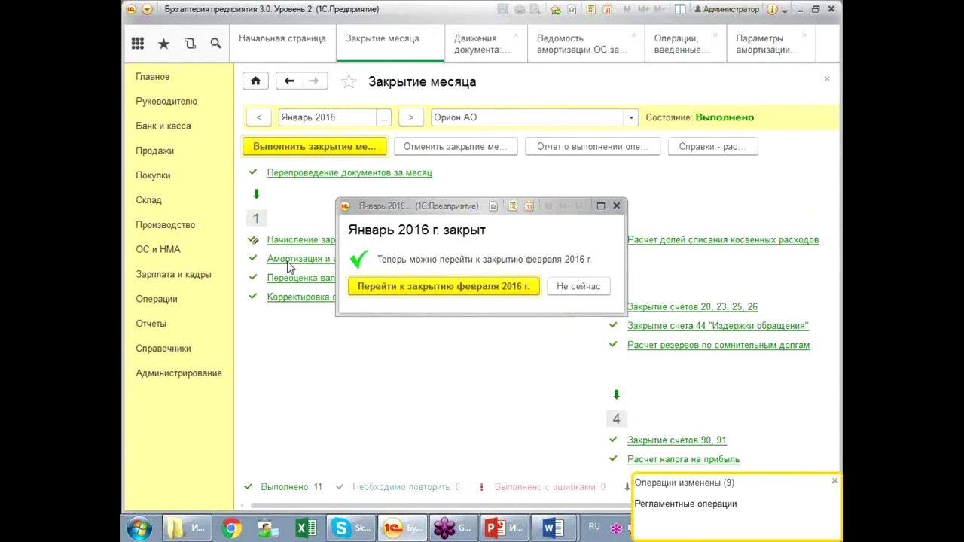
click(552, 280)
Step: Show the postings of the January fixed asset depreciation operation, examine the automobile's НУ, ПР and ВР amounts, and close them
click(403, 260)
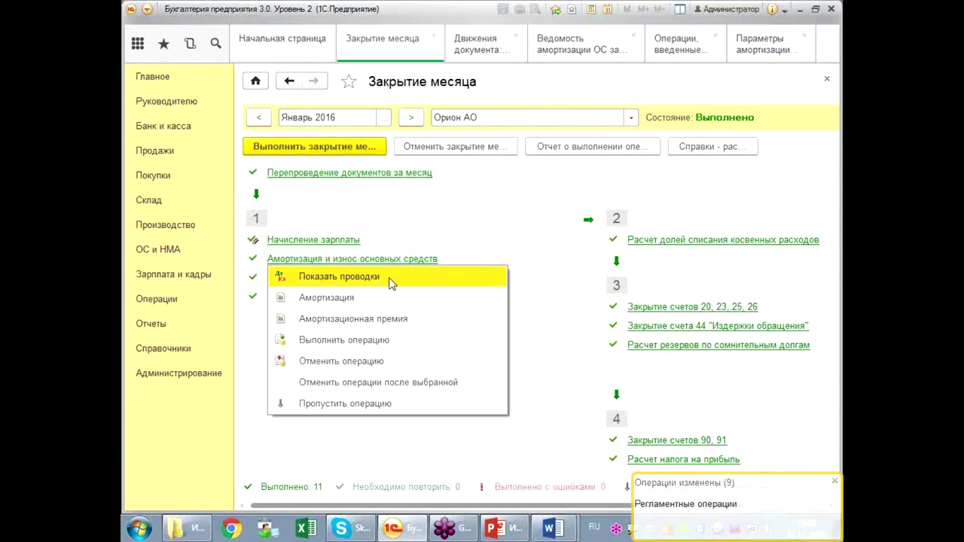
click(342, 277)
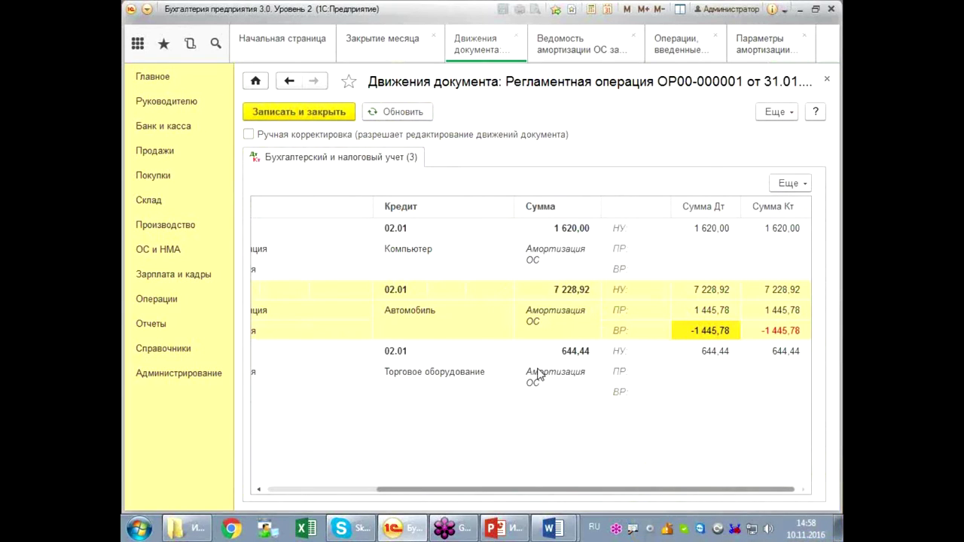
click(710, 315)
click(705, 335)
click(827, 79)
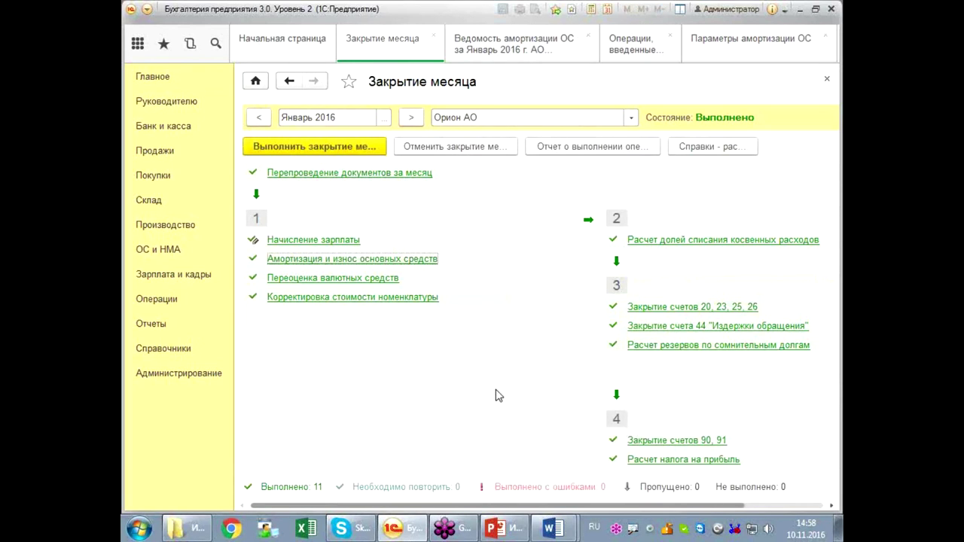
Step: Switch to "Переоценка основных средств (дооценка).docx" in Word and read how to fill in "Изменение параметров амортизации ОС" and check its register movements
click(550, 527)
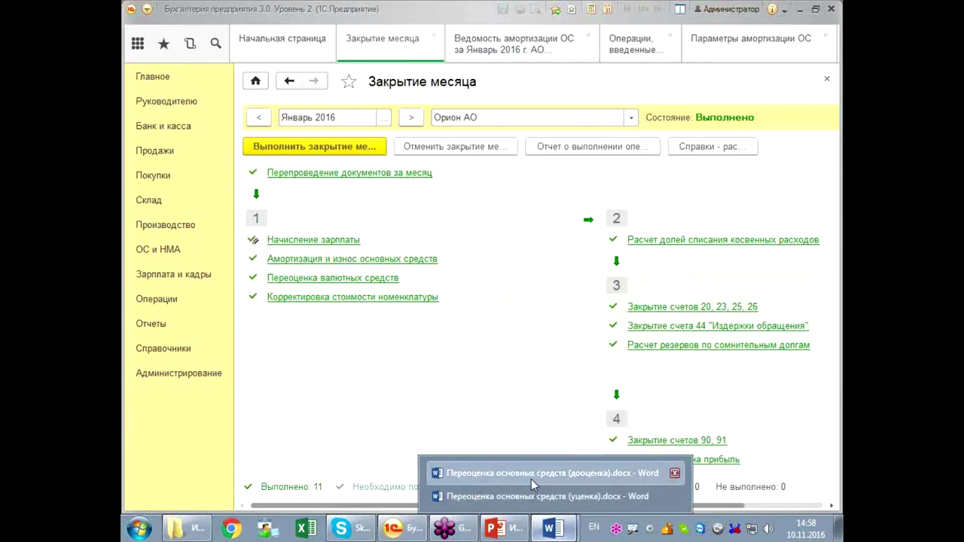
click(531, 480)
scroll(490, 352, up, 5)
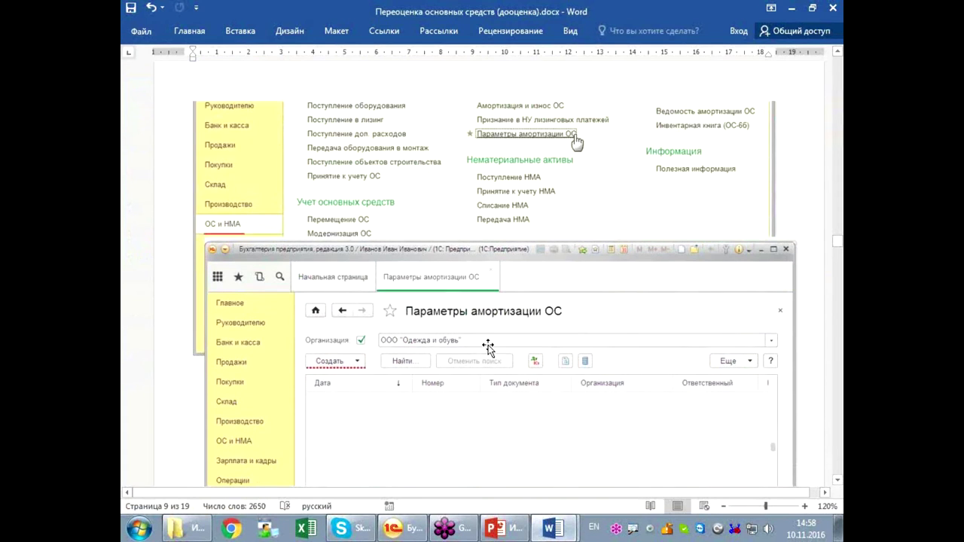
scroll(501, 351, down, 11)
scroll(510, 352, down, 5)
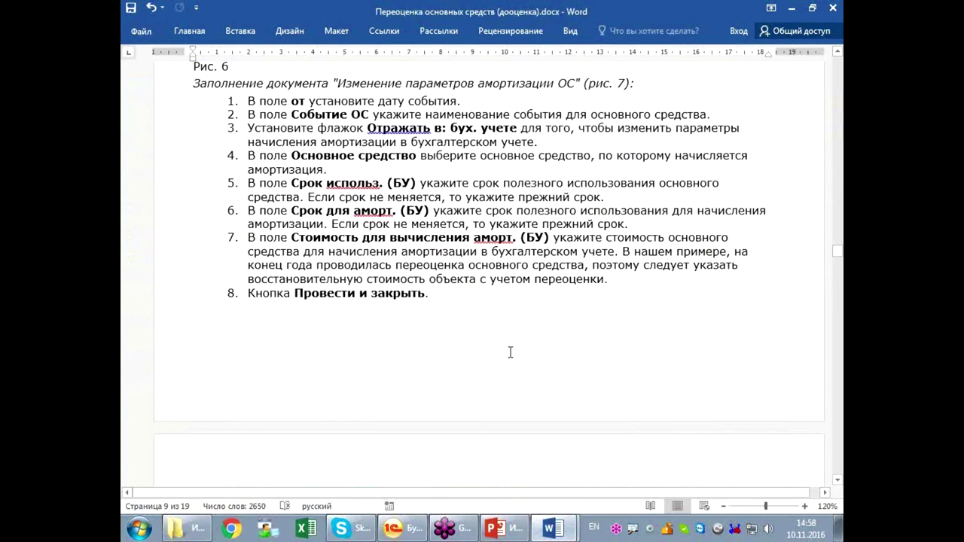
scroll(511, 352, down, 10)
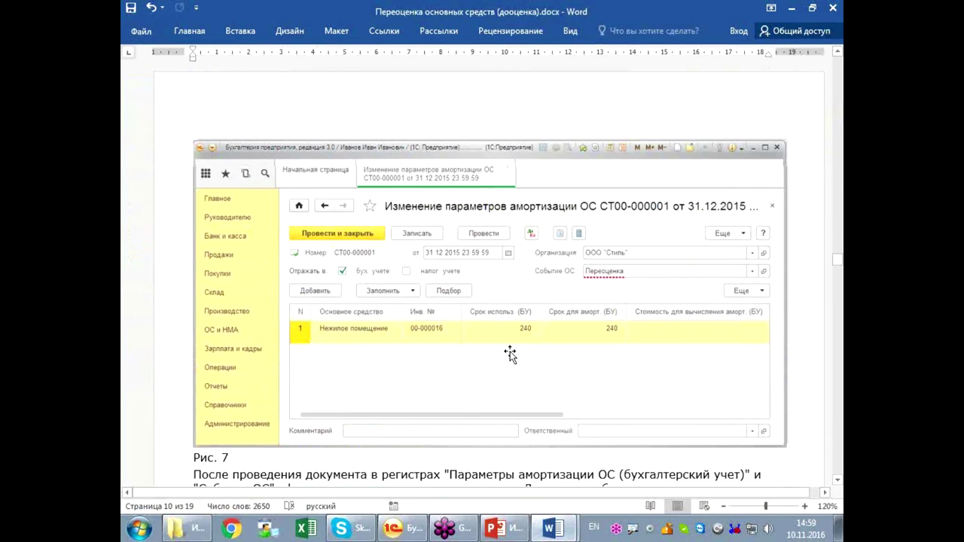
scroll(510, 354, down, 14)
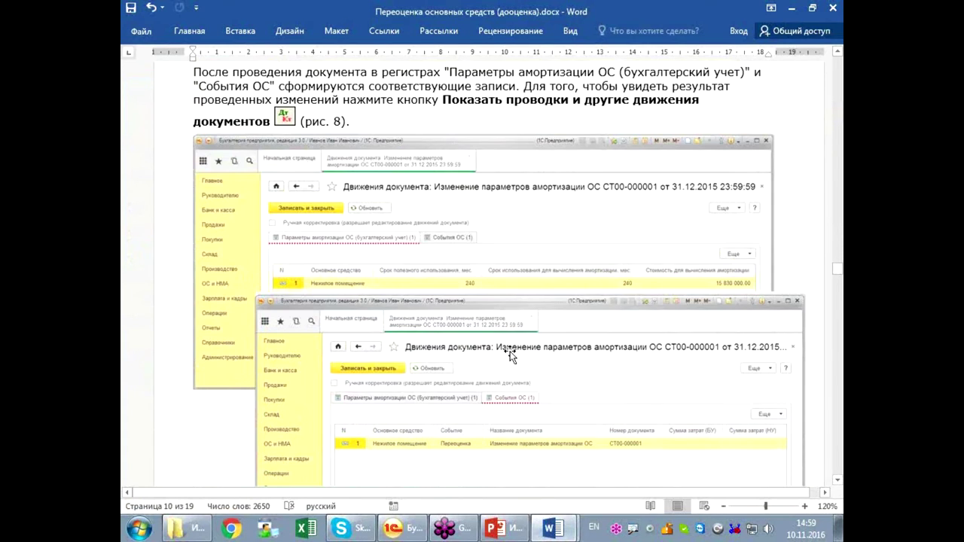
Step: Read the guide's December 2015 depreciation statement example and the instructions for the account 83.01.1 turnover balance sheet
scroll(510, 354, down, 10)
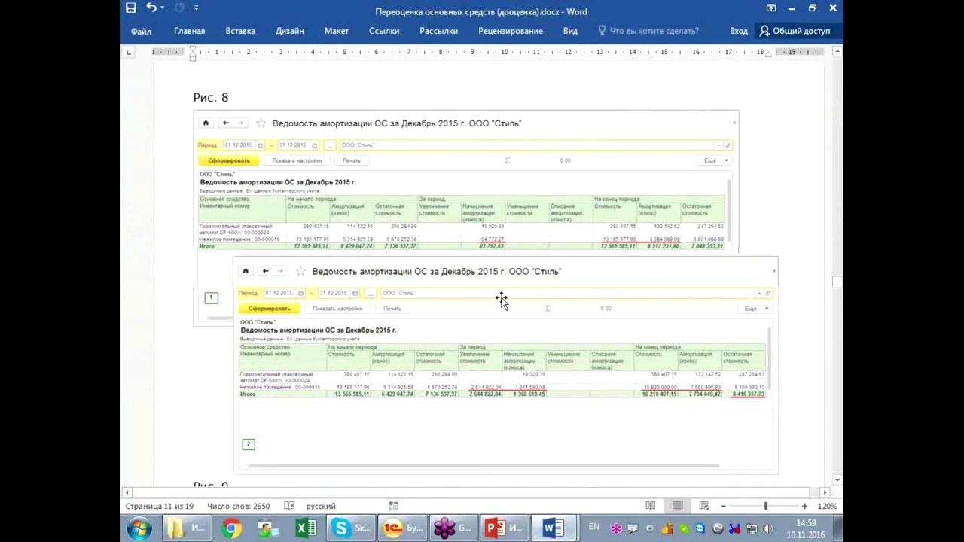
scroll(511, 314, down, 5)
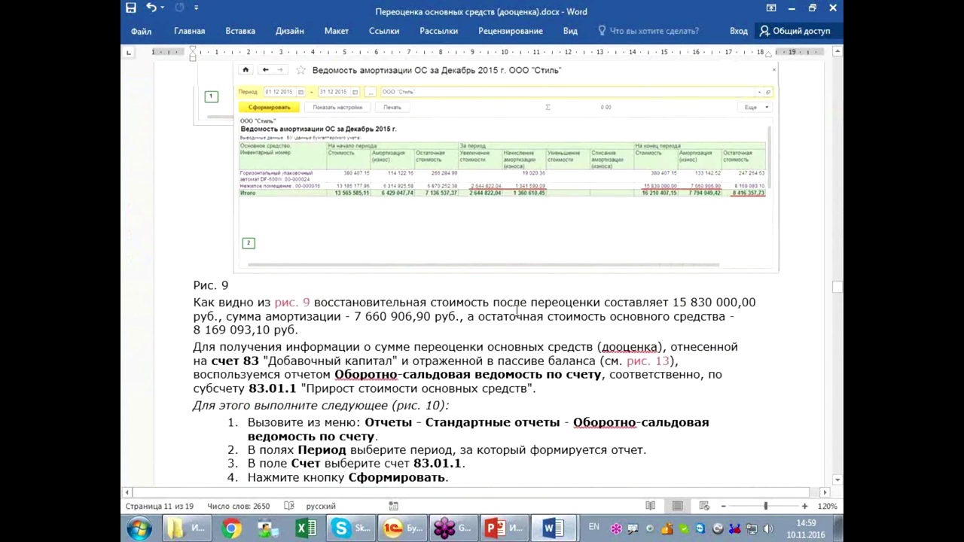
scroll(517, 309, down, 3)
scroll(517, 309, down, 3)
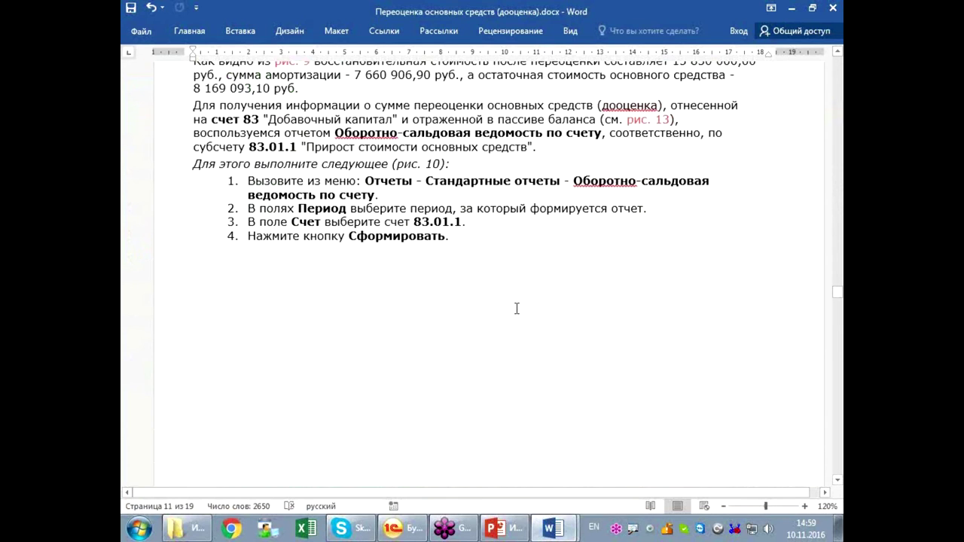
scroll(517, 309, down, 13)
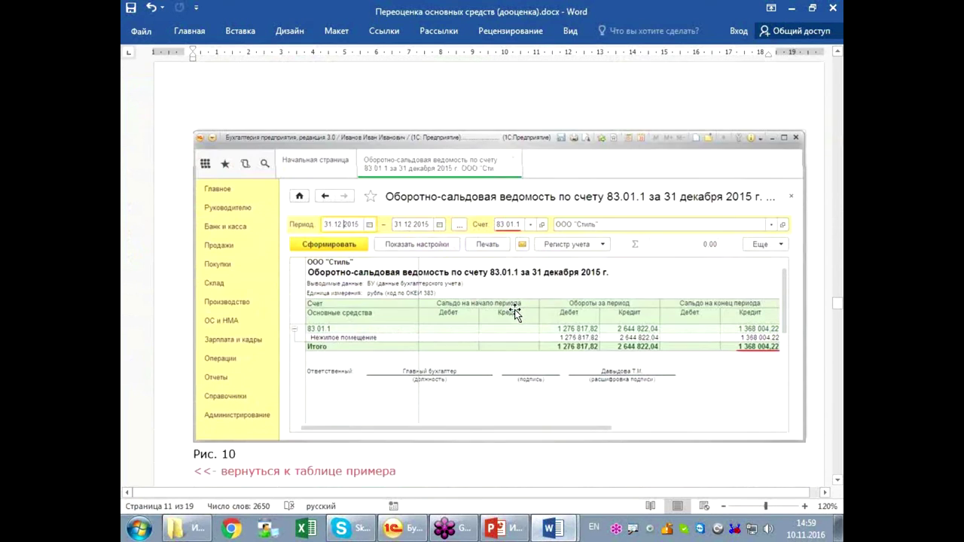
Step: Review section 2 of the guide on reflecting the revaluation in the 2015 accounting statements, including the balance sheet and capital changes report
scroll(511, 330, down, 3)
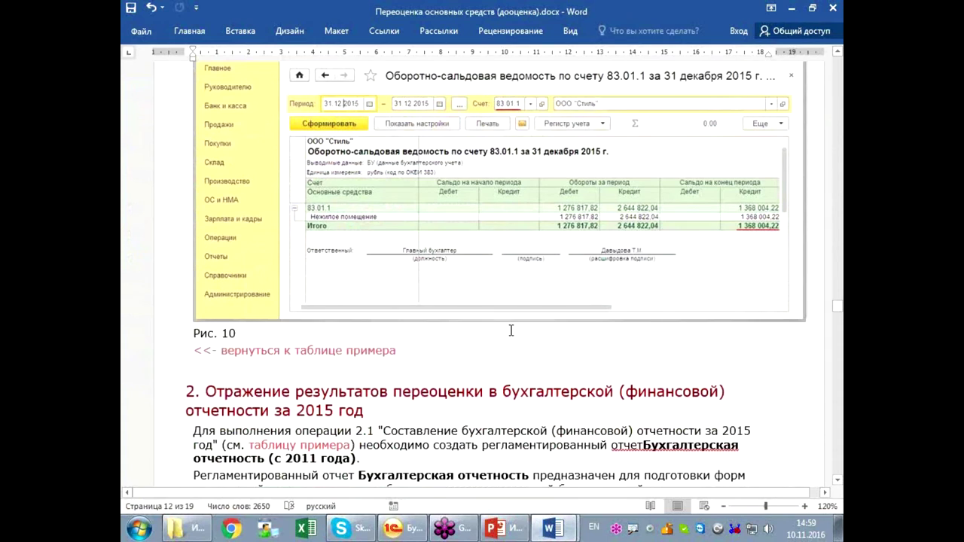
scroll(512, 330, down, 15)
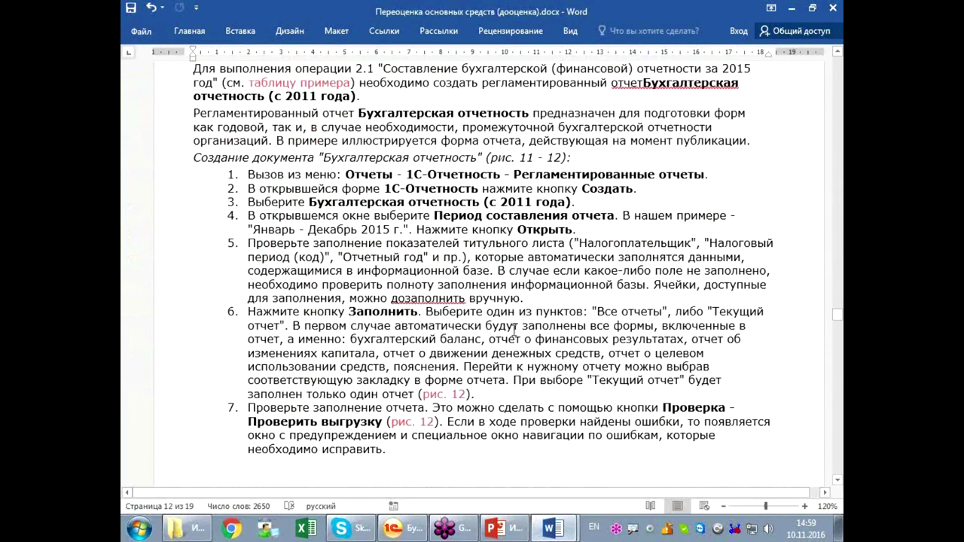
scroll(514, 330, down, 9)
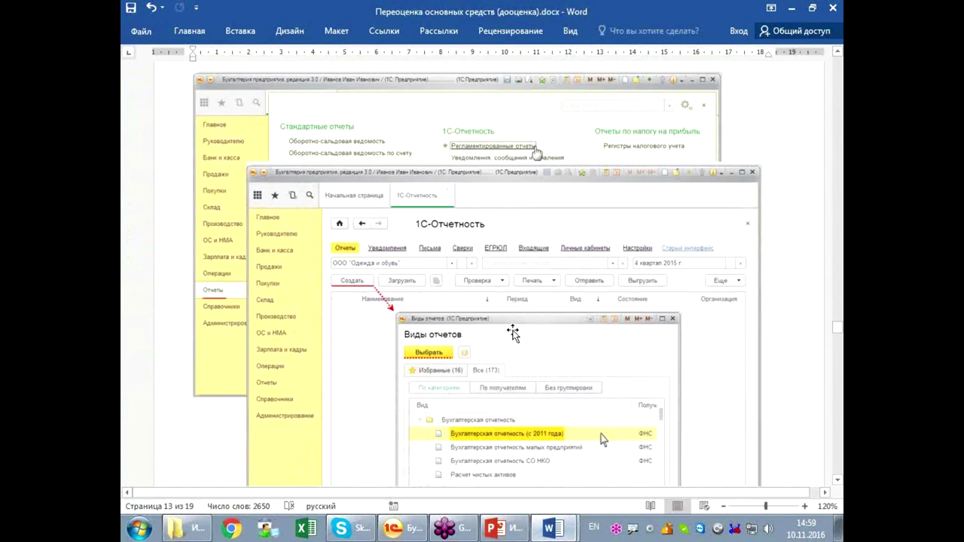
scroll(513, 332, down, 15)
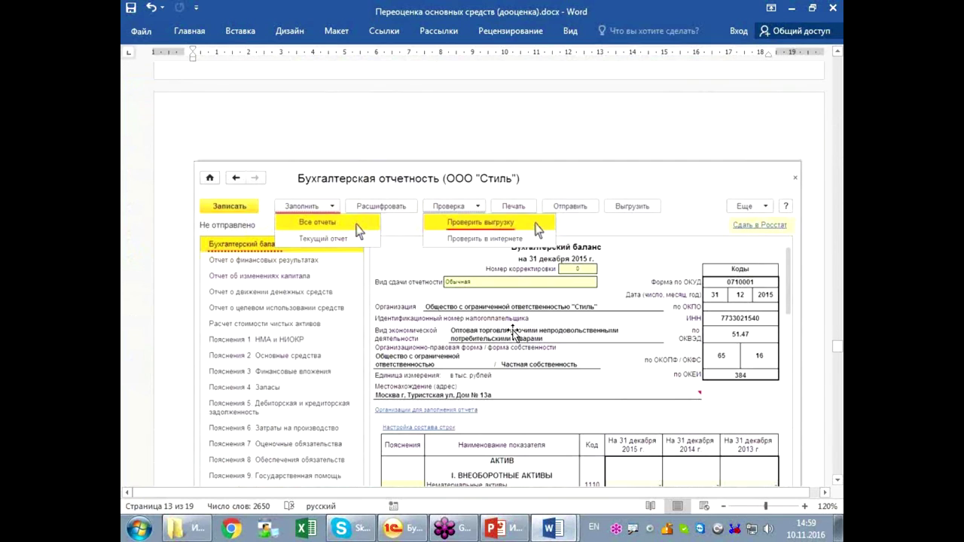
scroll(514, 332, down, 6)
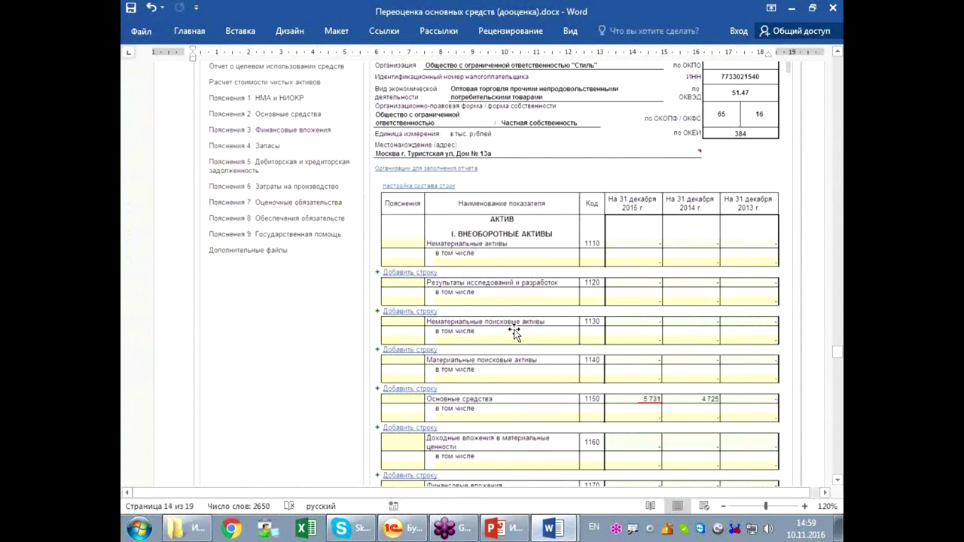
scroll(514, 331, down, 10)
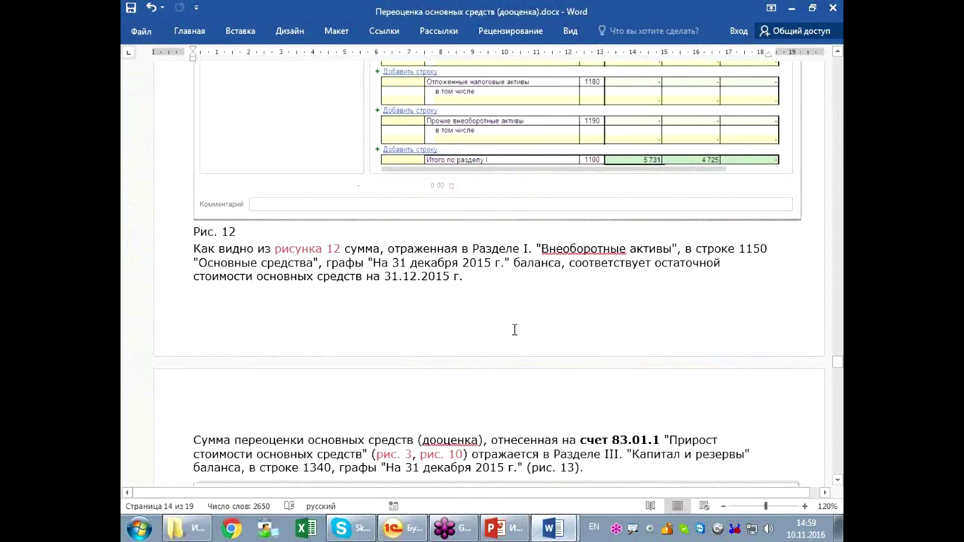
scroll(514, 330, down, 12)
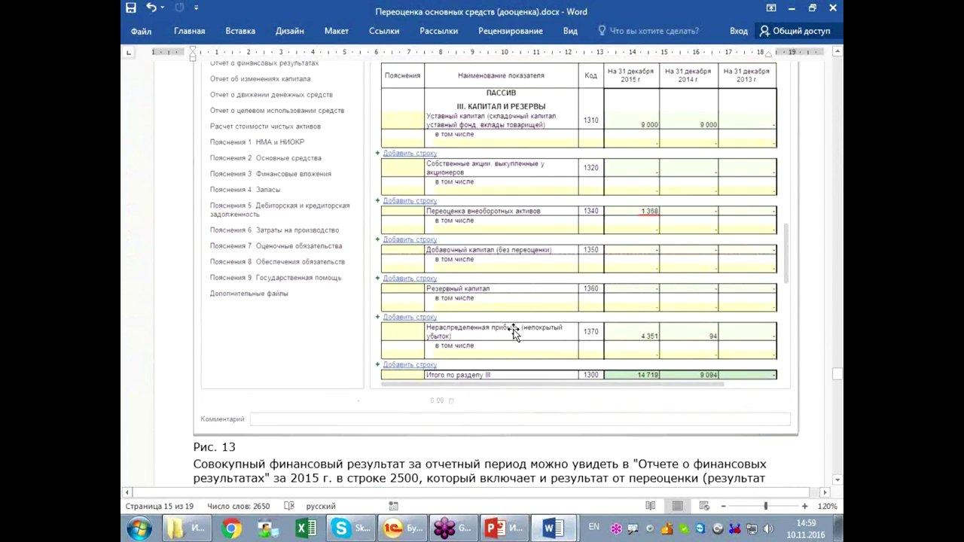
scroll(514, 332, down, 18)
scroll(514, 332, down, 18)
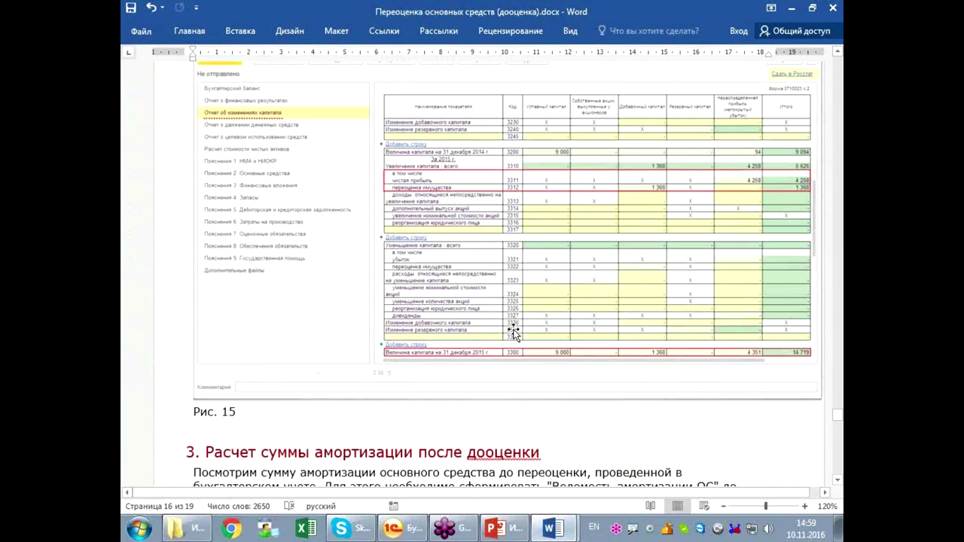
Step: Read section 3 of the guide on calculating depreciation after the upward revaluation, including the January 2016 postings and the permanent and temporary differences
scroll(515, 332, down, 10)
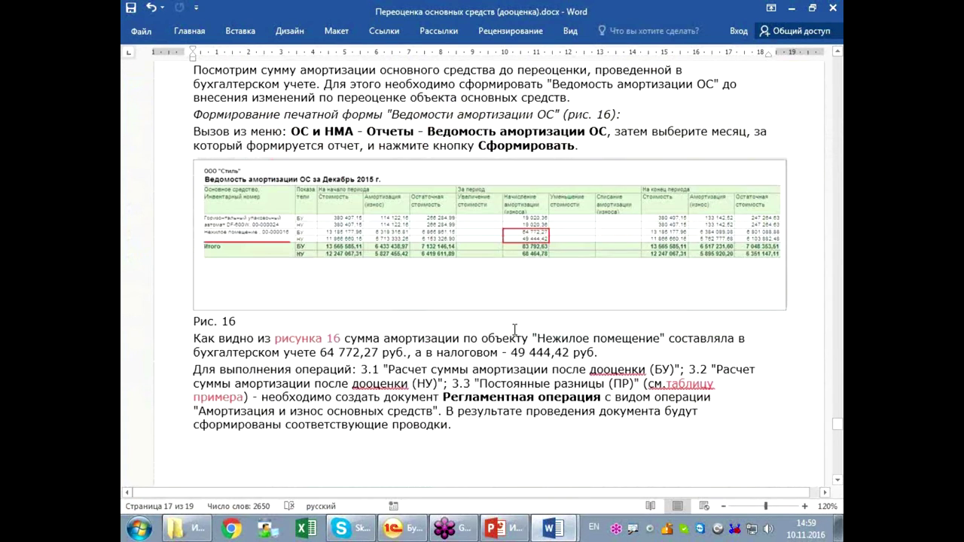
scroll(514, 332, up, 1)
scroll(514, 332, down, 17)
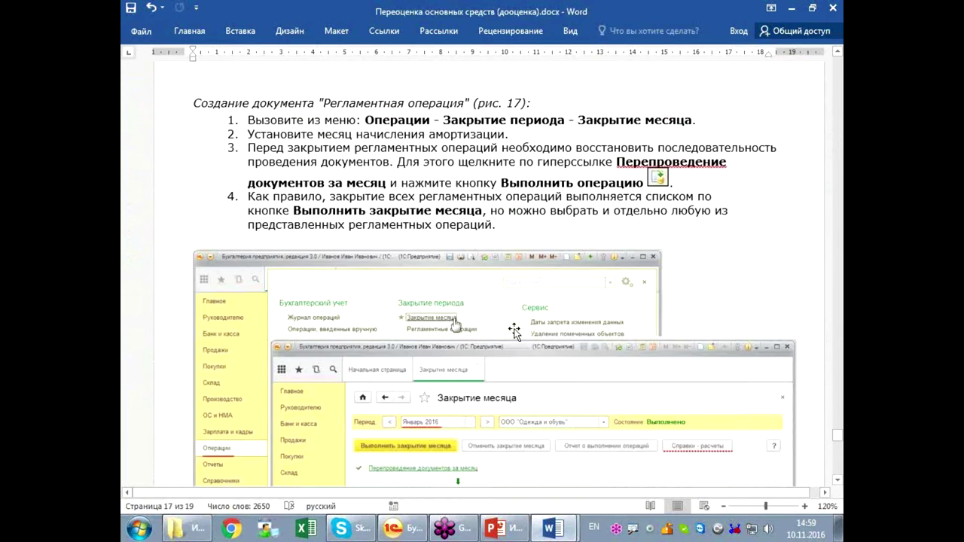
scroll(515, 331, down, 4)
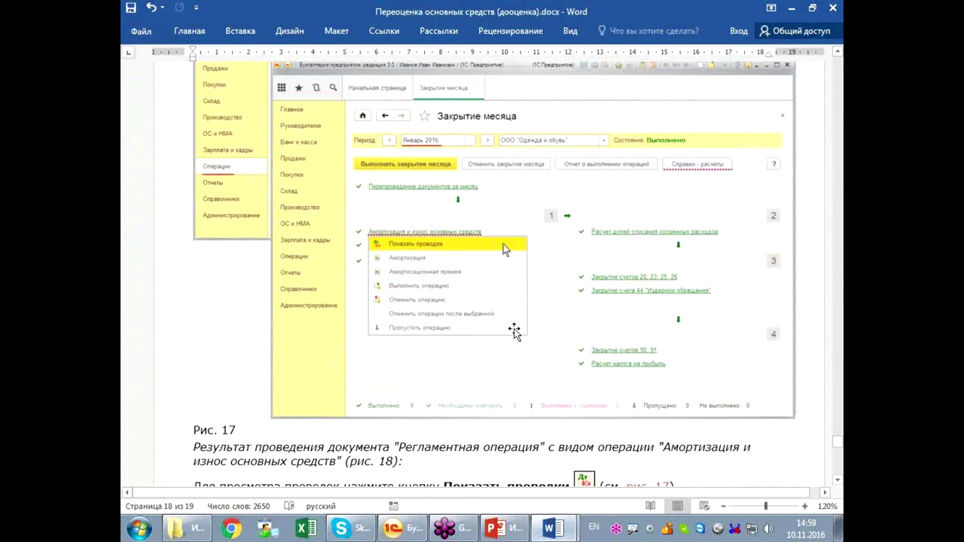
scroll(515, 331, down, 18)
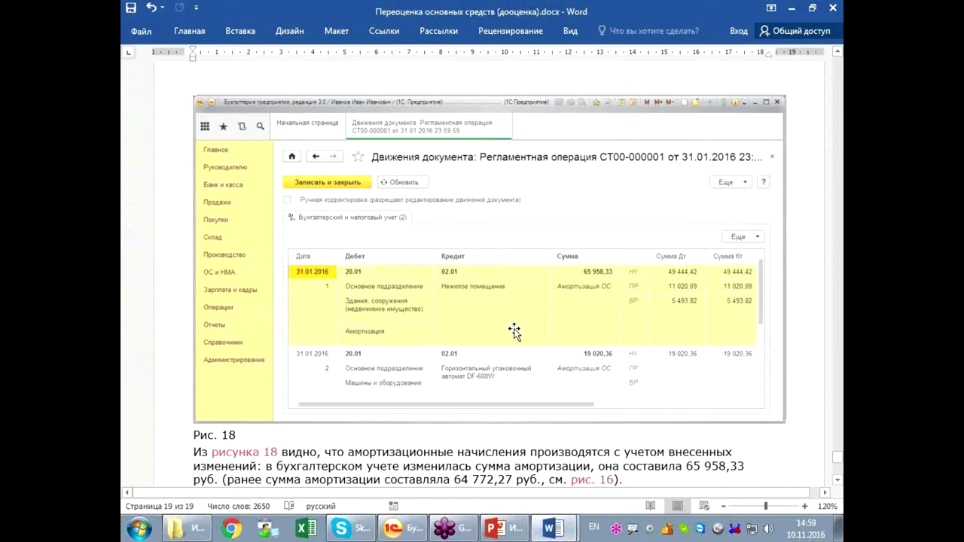
scroll(514, 331, down, 8)
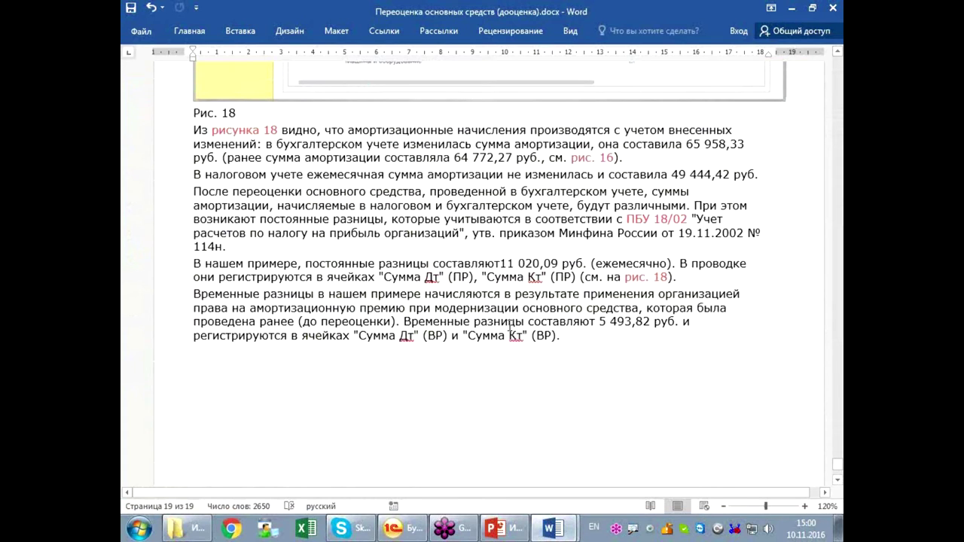
scroll(512, 320, down, 5)
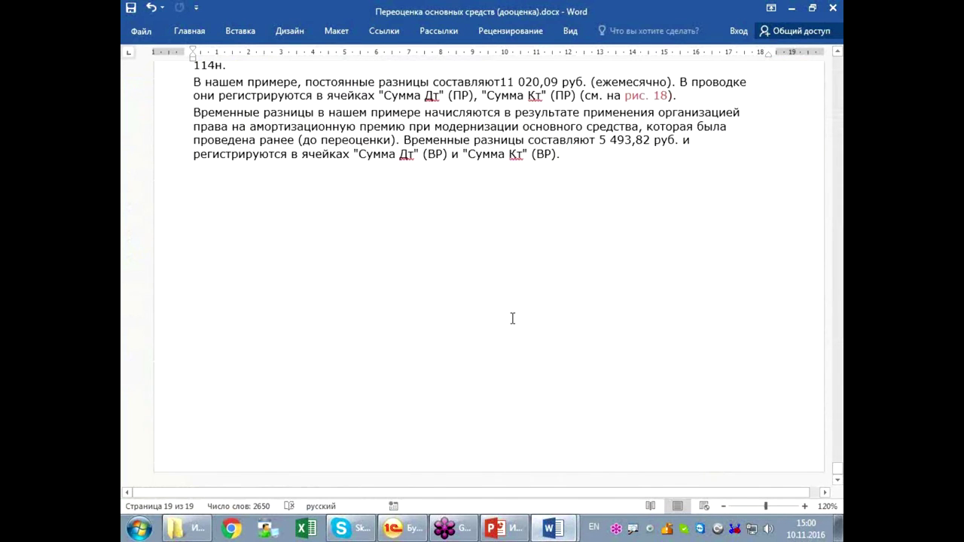
Step: Switch to 1C:Enterprise and open the fixed-asset depreciation parameter change document dated 31.12.2015
key(alt+Tab)
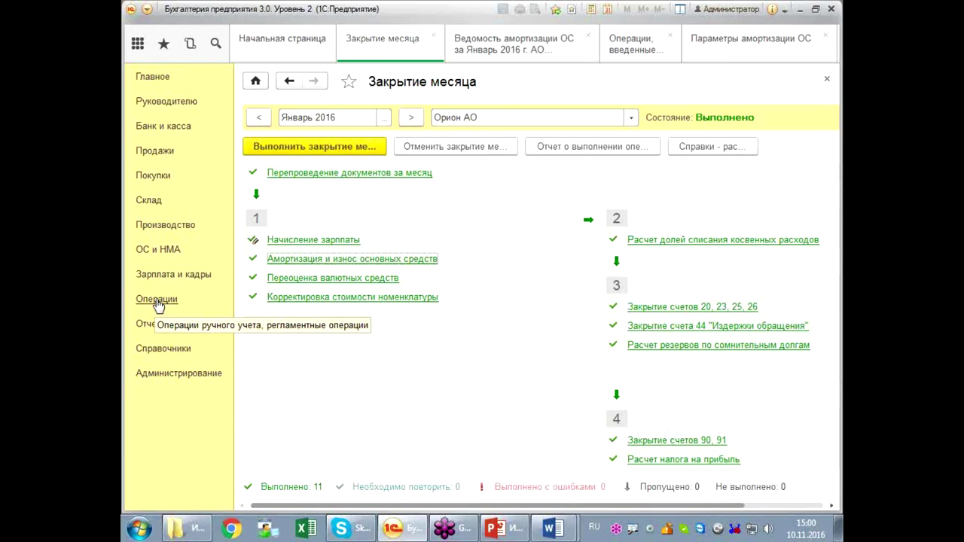
click(158, 252)
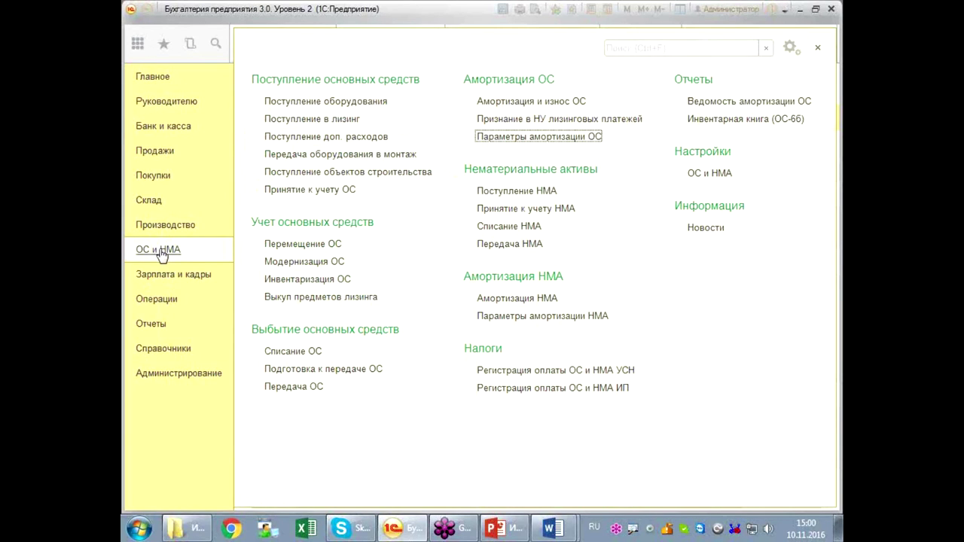
click(519, 140)
double_click(426, 189)
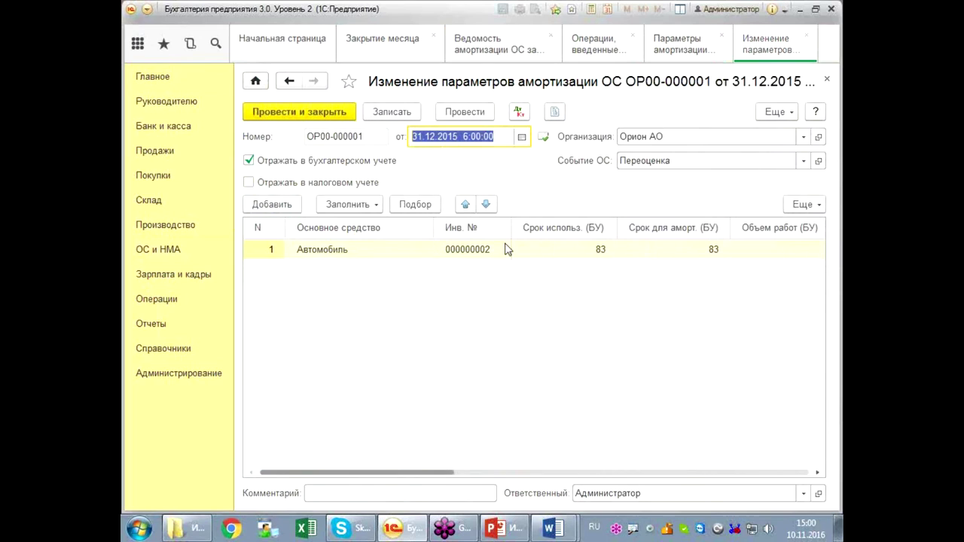
Step: Set both the accounting useful life and the depreciation term of the asset Автомобиль to 84, and post the document
click(575, 258)
click(575, 251)
text(8)
key(Return)
click(704, 253)
click(703, 253)
text(84)
key(Return)
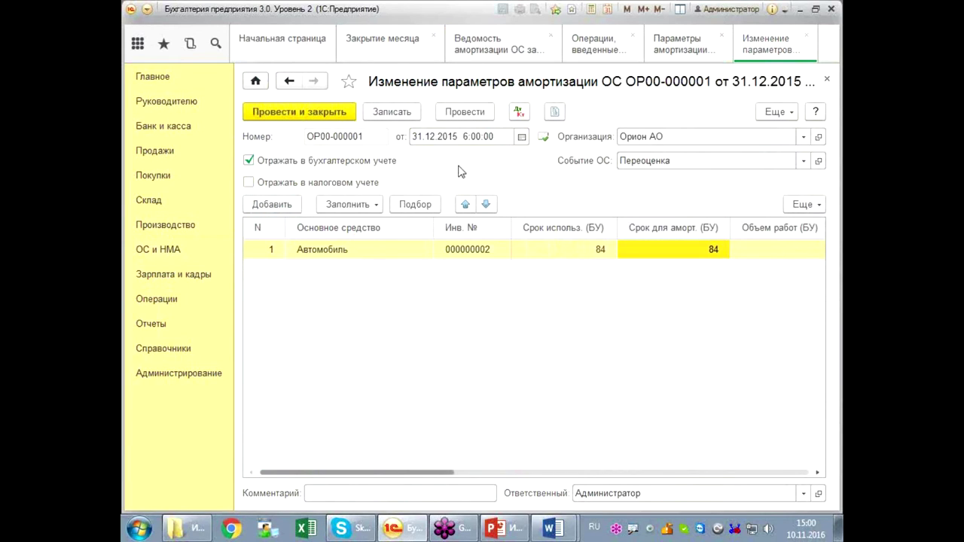
click(474, 113)
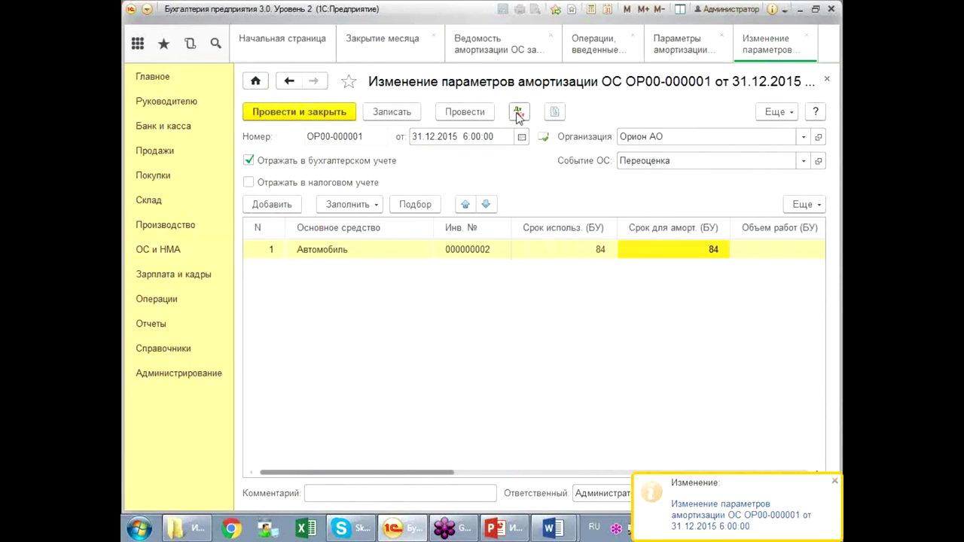
Step: Inspect the document's movements in the accounting depreciation parameters and fixed-asset events registers, and close the movements view
click(518, 112)
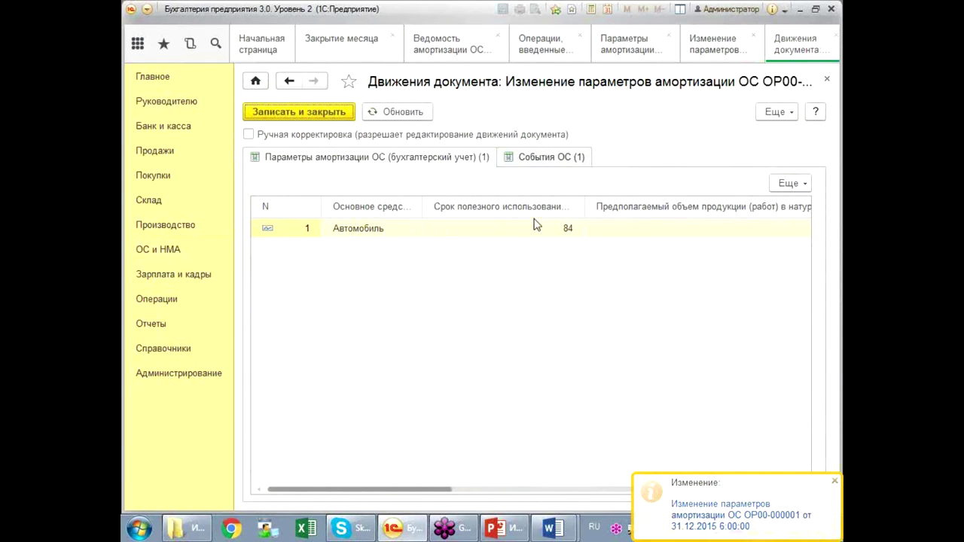
click(539, 159)
drag(386, 493, 531, 496)
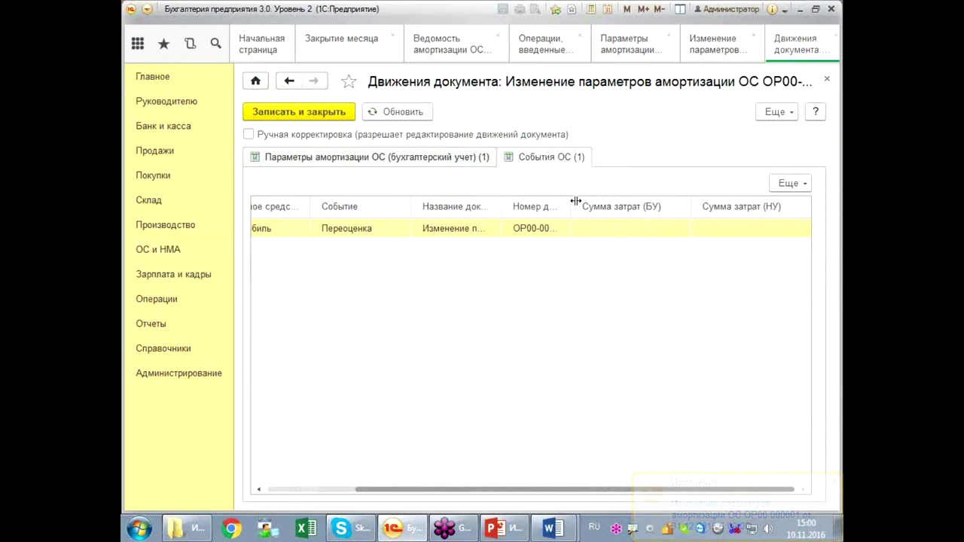
drag(576, 201, 663, 204)
click(348, 157)
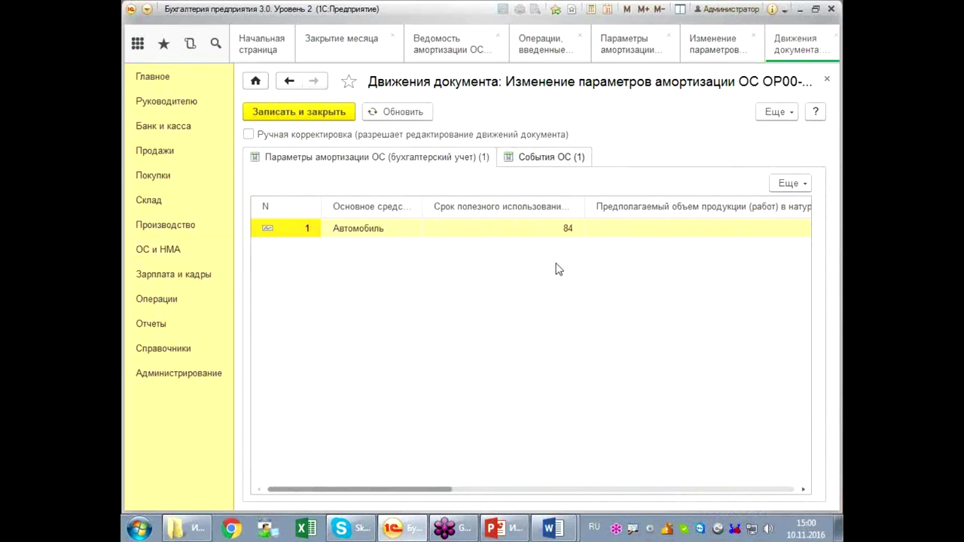
click(826, 80)
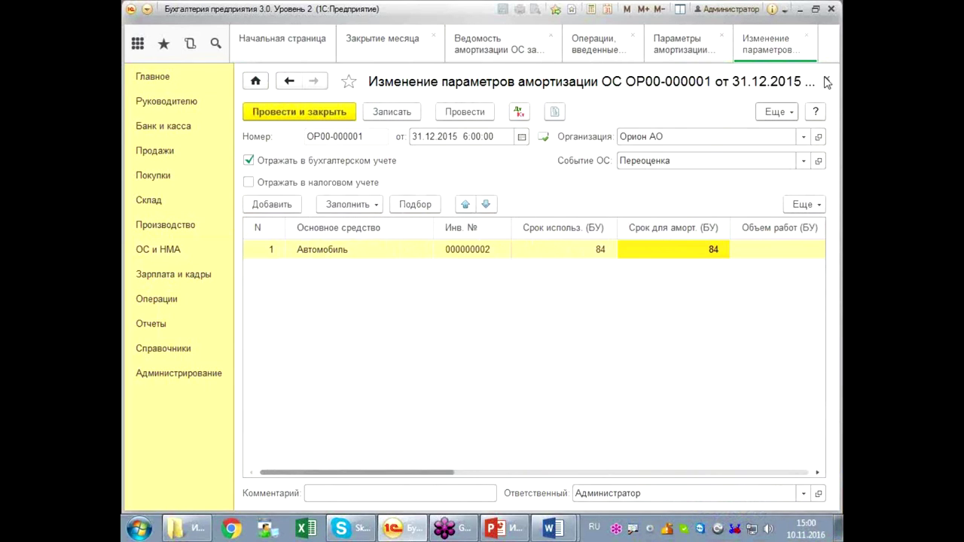
Step: Check the month-end closing status of Орион АО for December 2015 and January 2016, and close the month-closing form
click(384, 43)
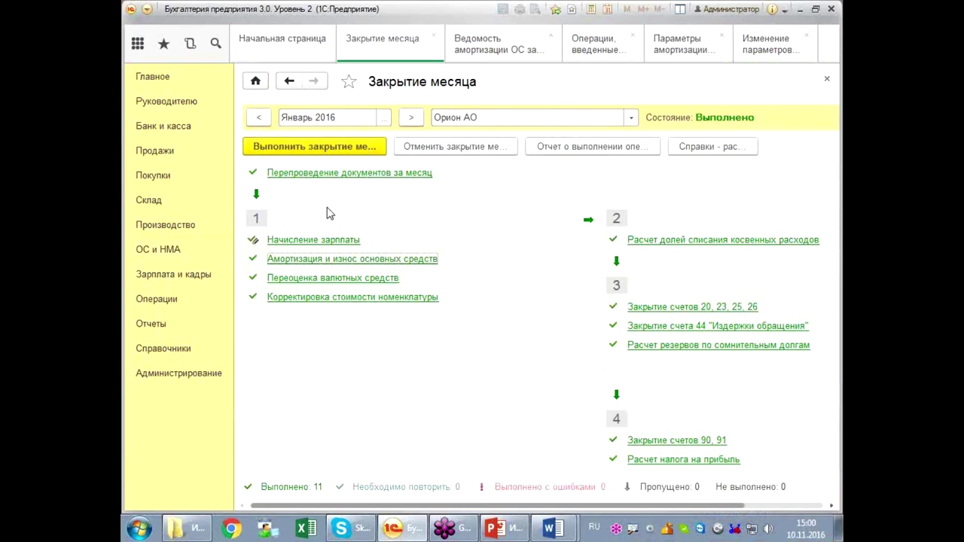
click(259, 119)
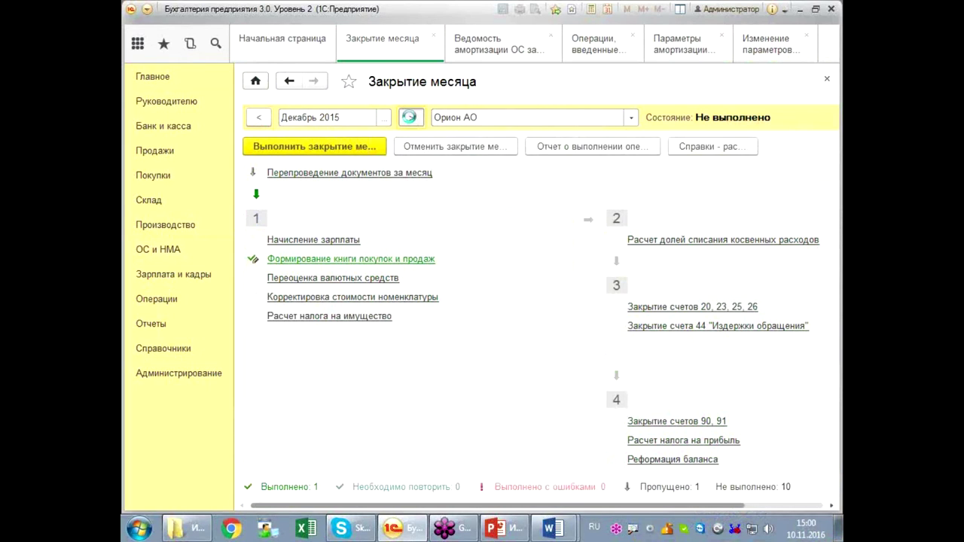
click(411, 119)
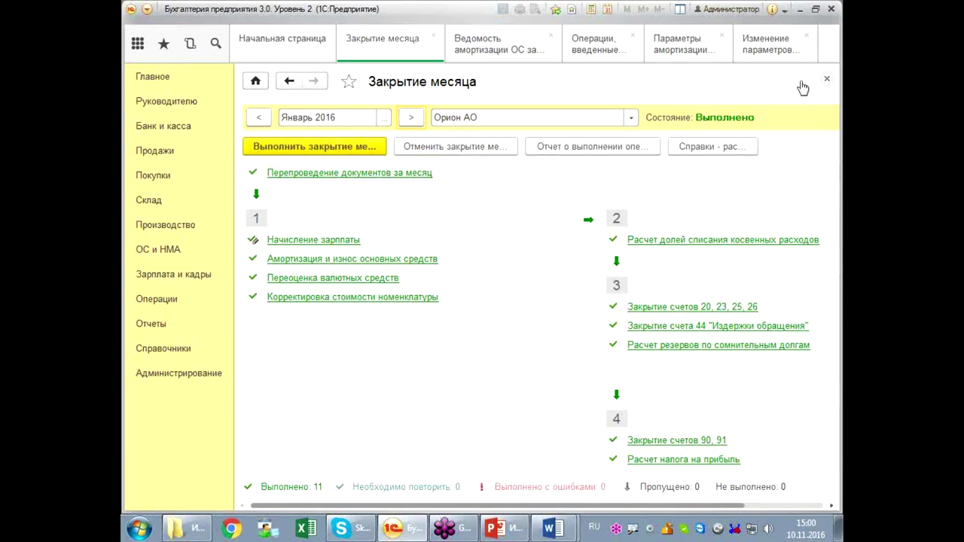
click(826, 79)
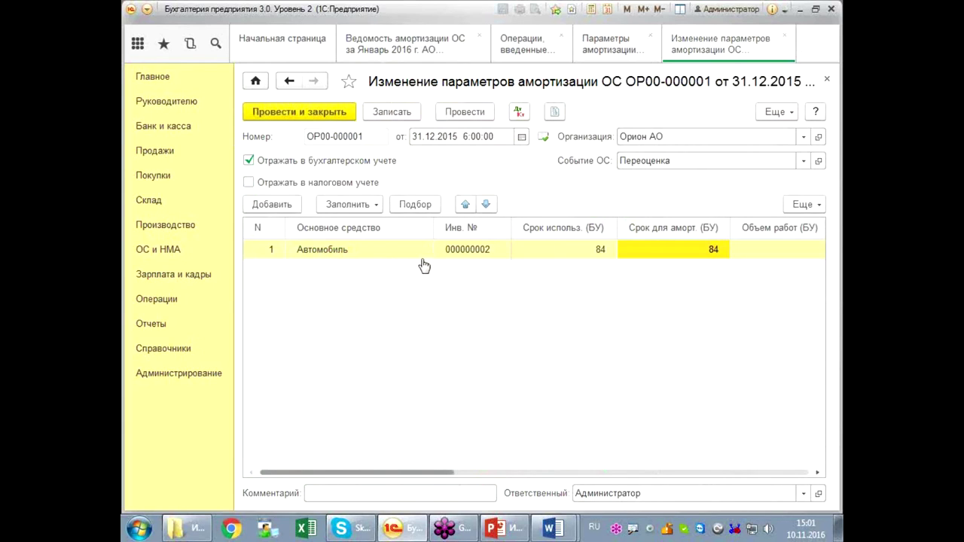
Step: Switch to the Word document "Переоценка основных средств (уценка)" and examine its write-down example and table of operations
click(550, 528)
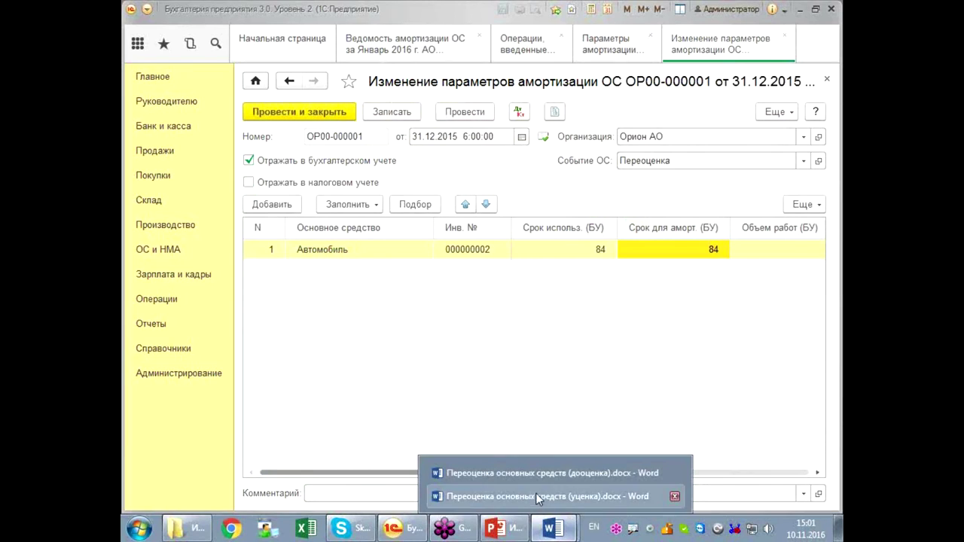
click(538, 496)
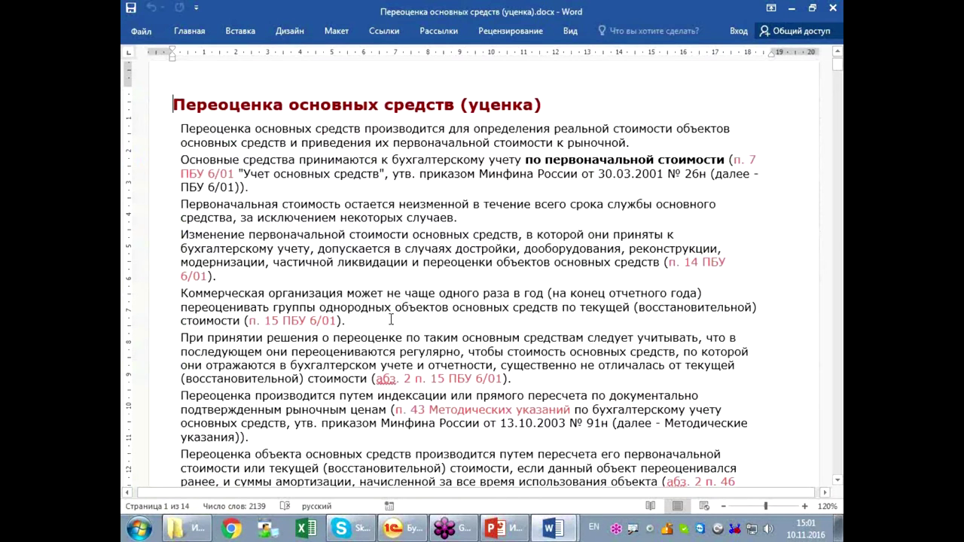
scroll(406, 264, down, 15)
scroll(435, 302, down, 10)
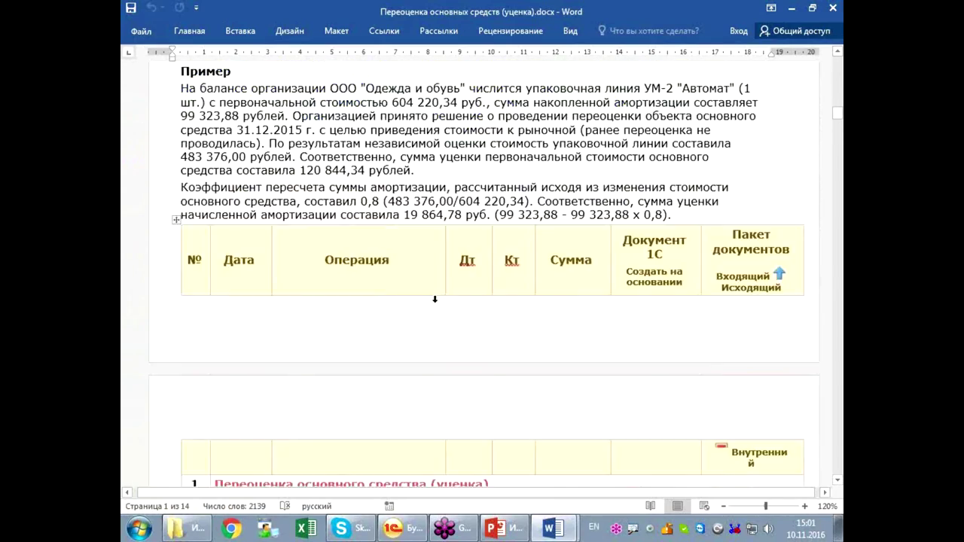
scroll(442, 313, down, 1)
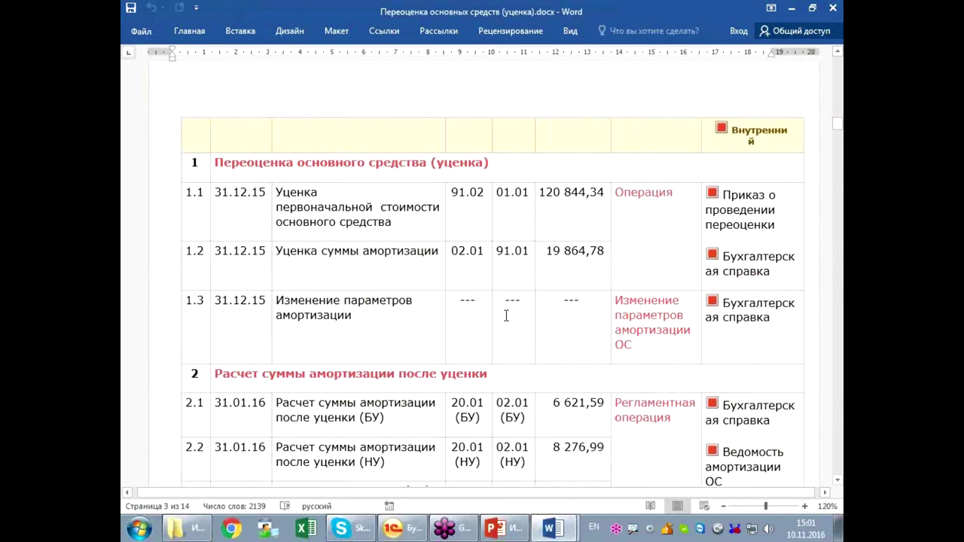
scroll(507, 315, down, 1)
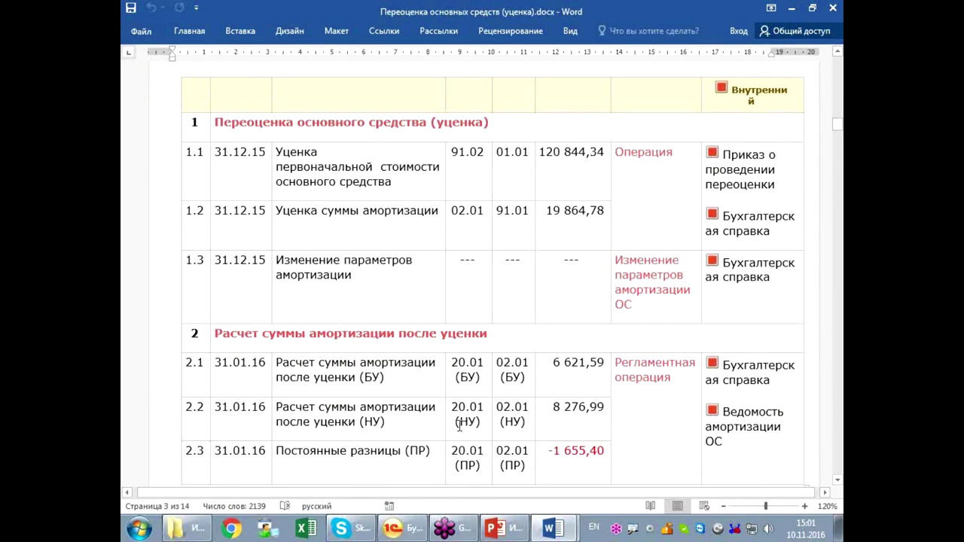
scroll(486, 407, down, 3)
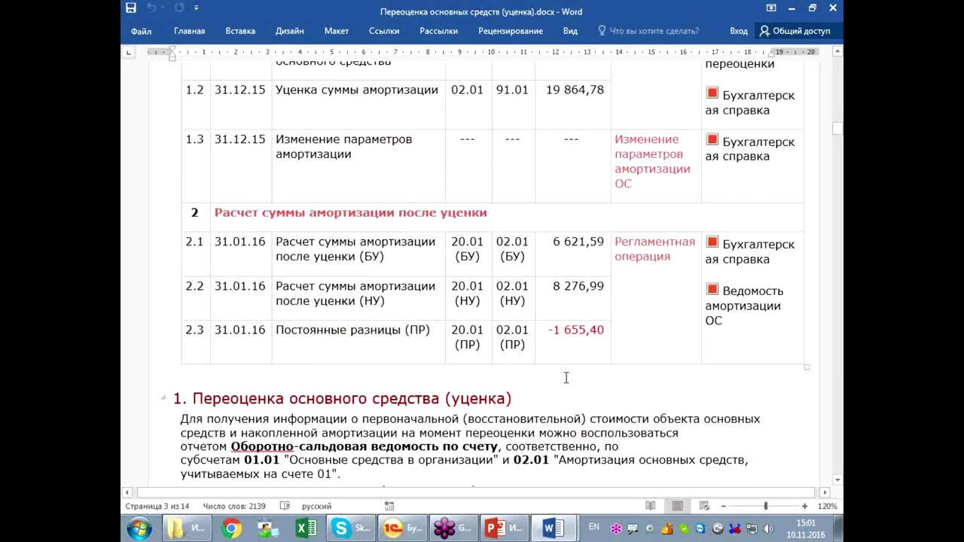
scroll(576, 379, up, 4)
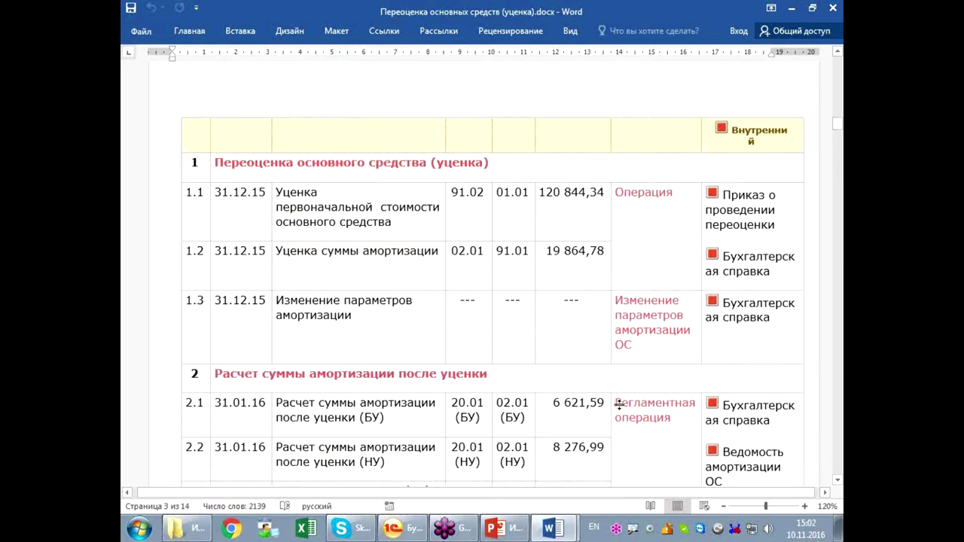
Step: Look through the illustrated instructions for the manual operation, register adjustment and depreciation parameter change in the write-down document
scroll(595, 338, down, 15)
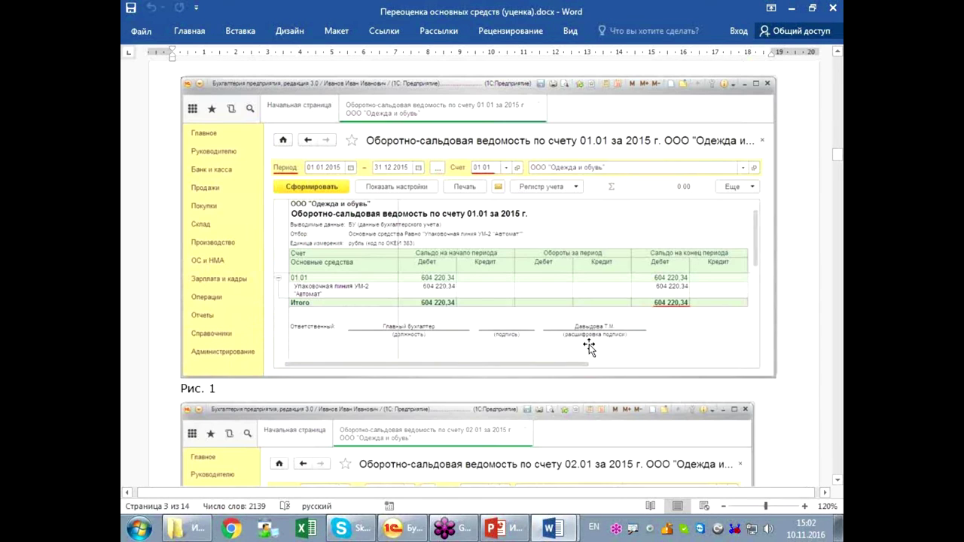
scroll(584, 353, down, 10)
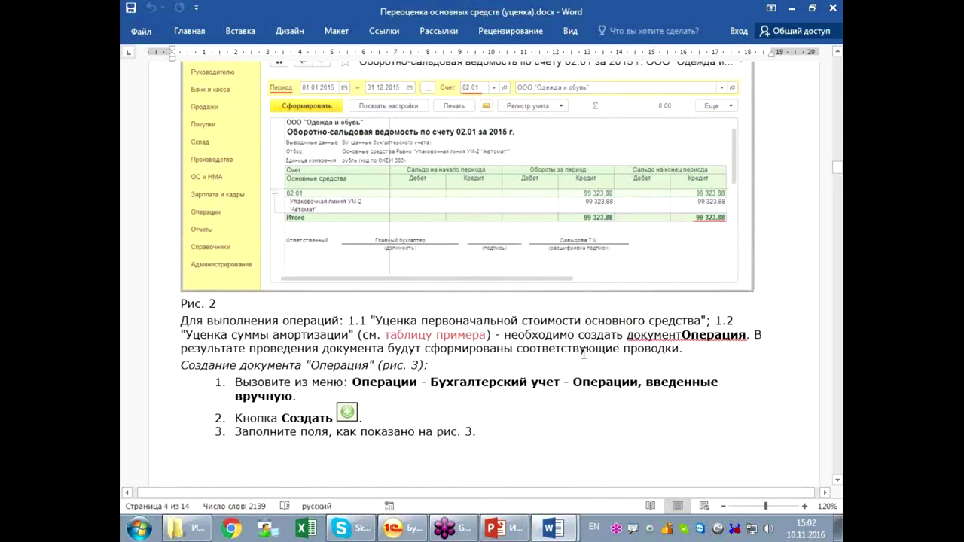
scroll(584, 352, down, 8)
scroll(585, 351, down, 4)
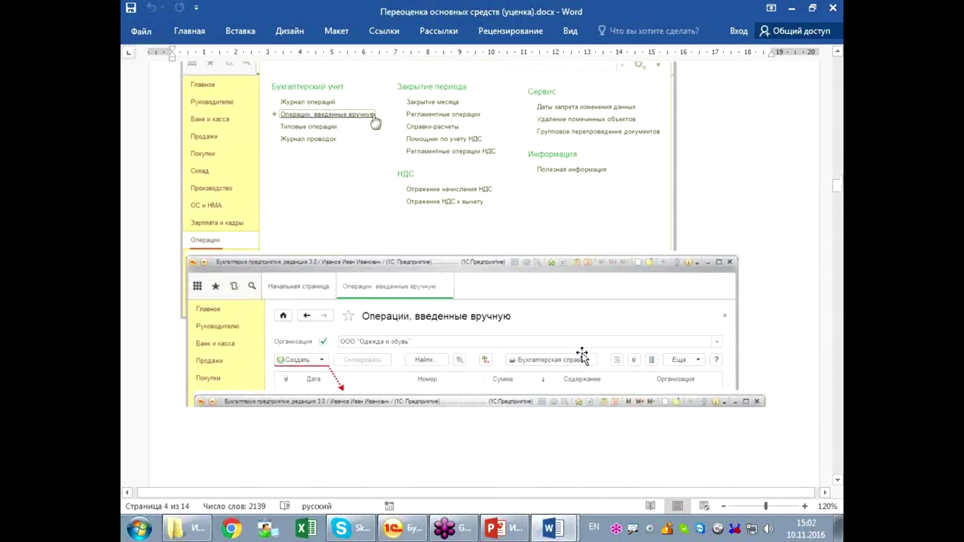
scroll(579, 354, down, 15)
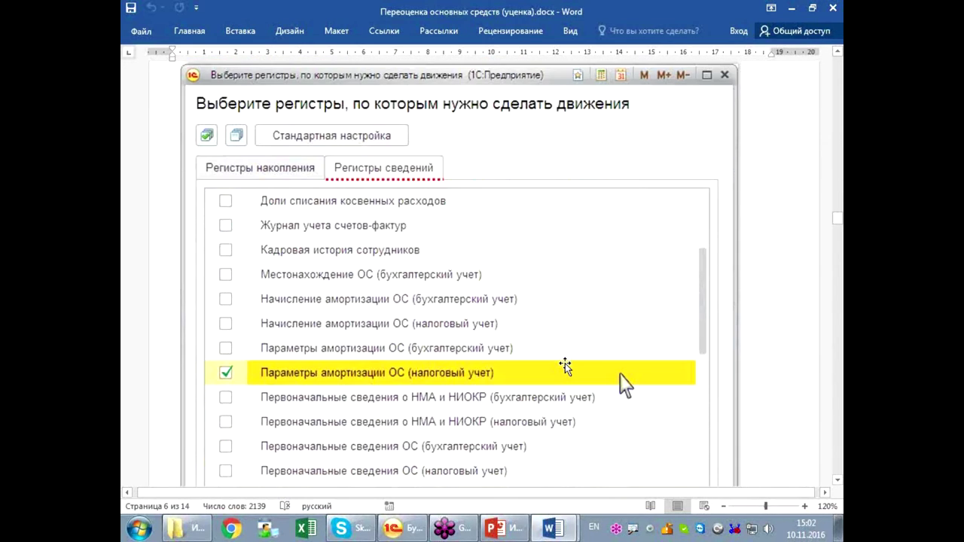
scroll(564, 370, down, 12)
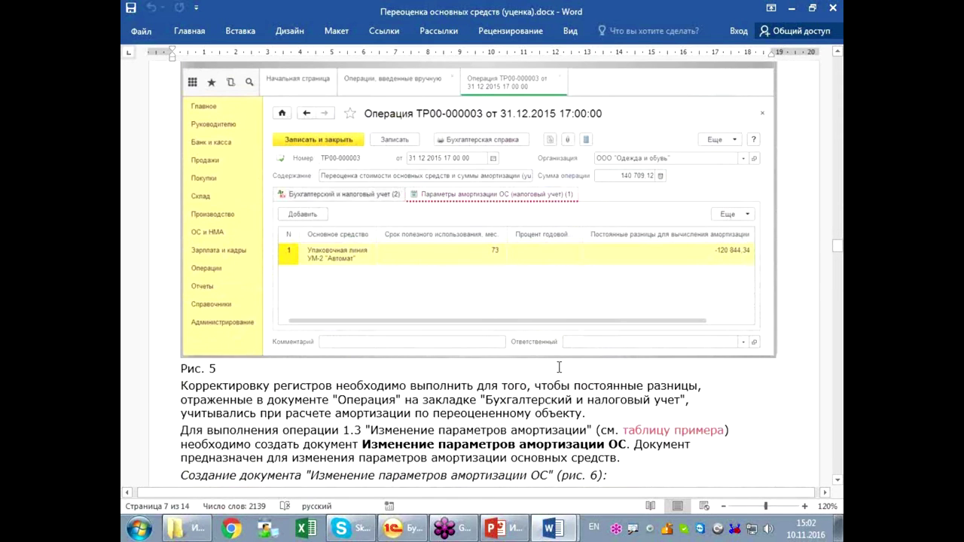
scroll(565, 377, down, 15)
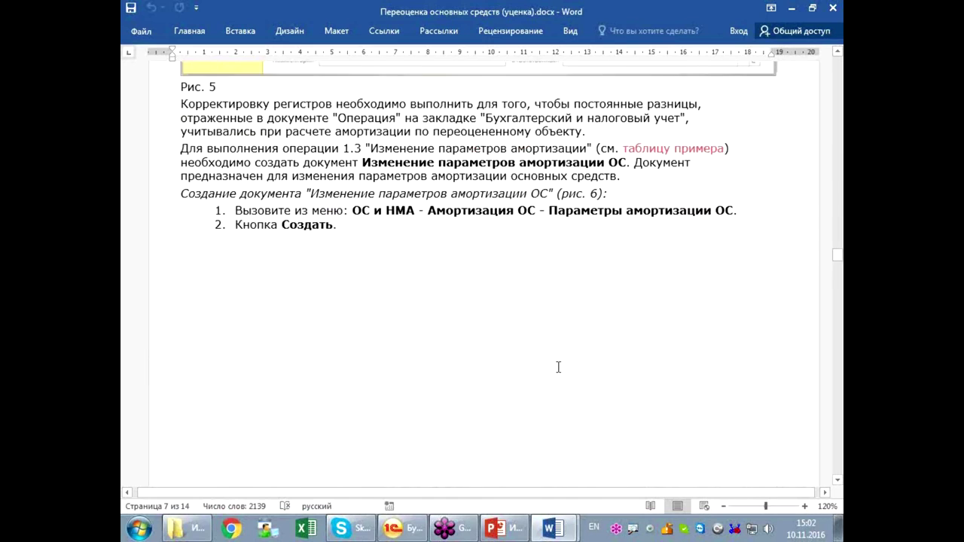
scroll(572, 388, down, 8)
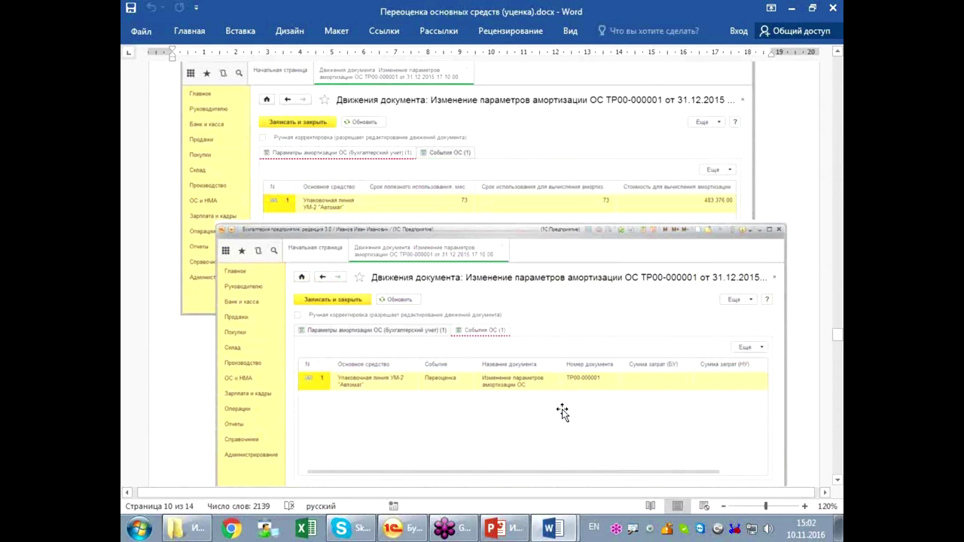
Step: Switch back to 1C:Enterprise and close all open documents, lists and reports, leaving only the start page
click(417, 527)
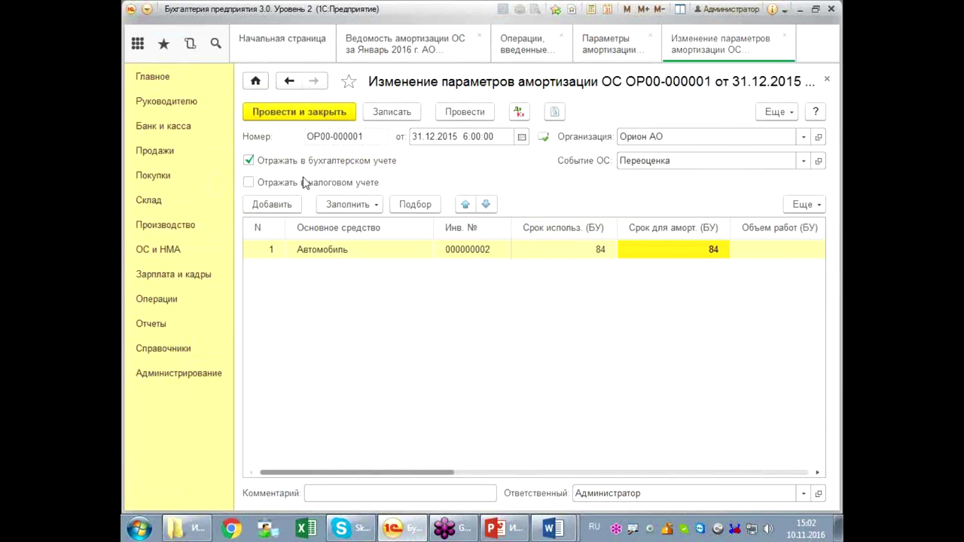
click(826, 81)
click(827, 81)
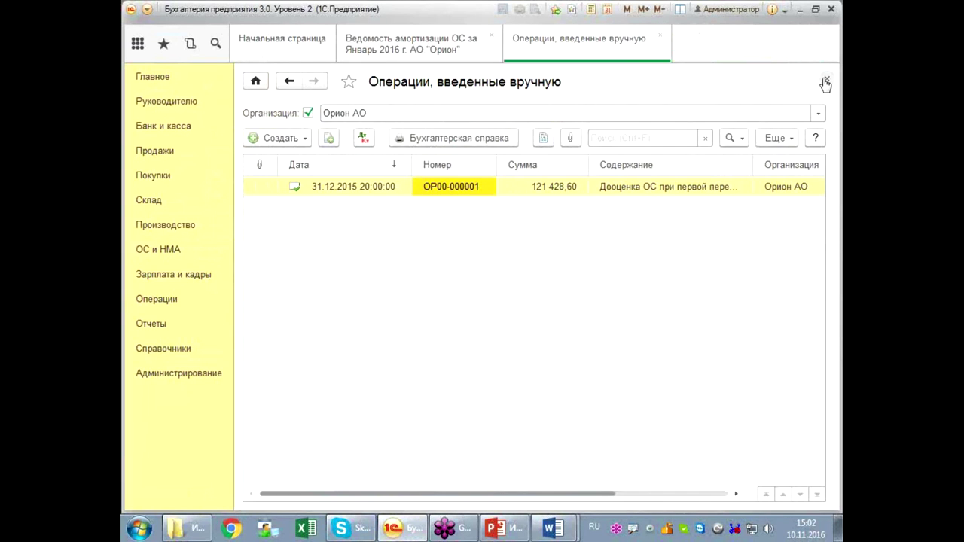
click(827, 80)
click(495, 42)
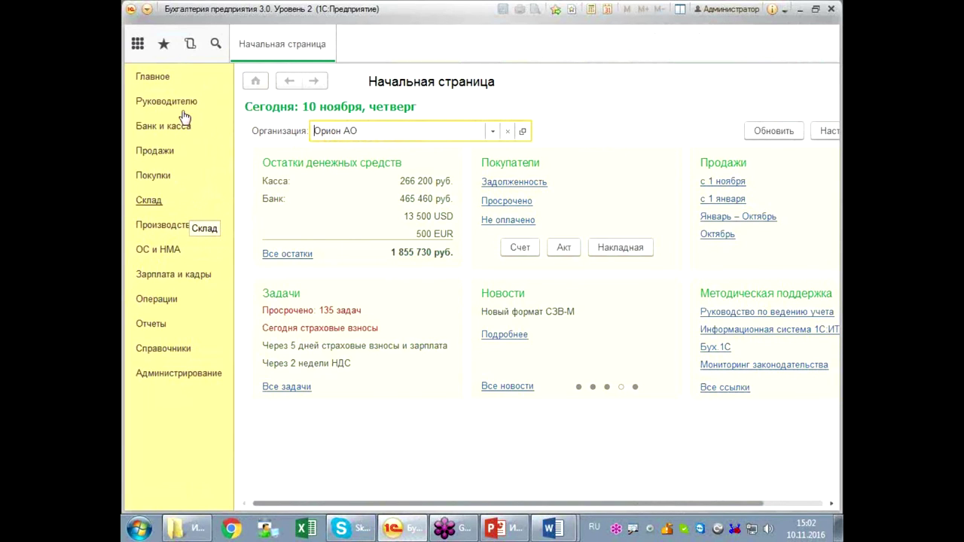
Step: Open the account correspondences for entering a business operation and filter them by debit 91.02 and credit 01
click(154, 83)
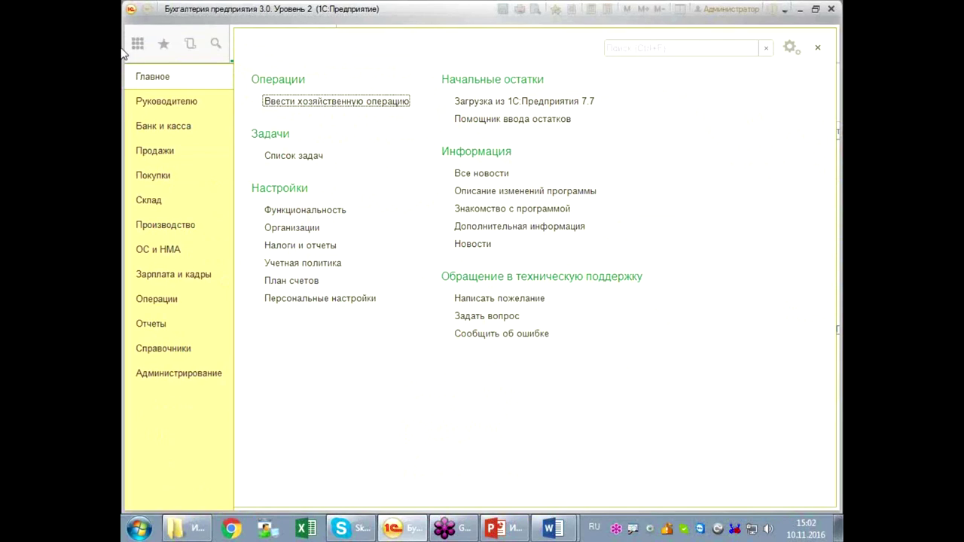
click(339, 101)
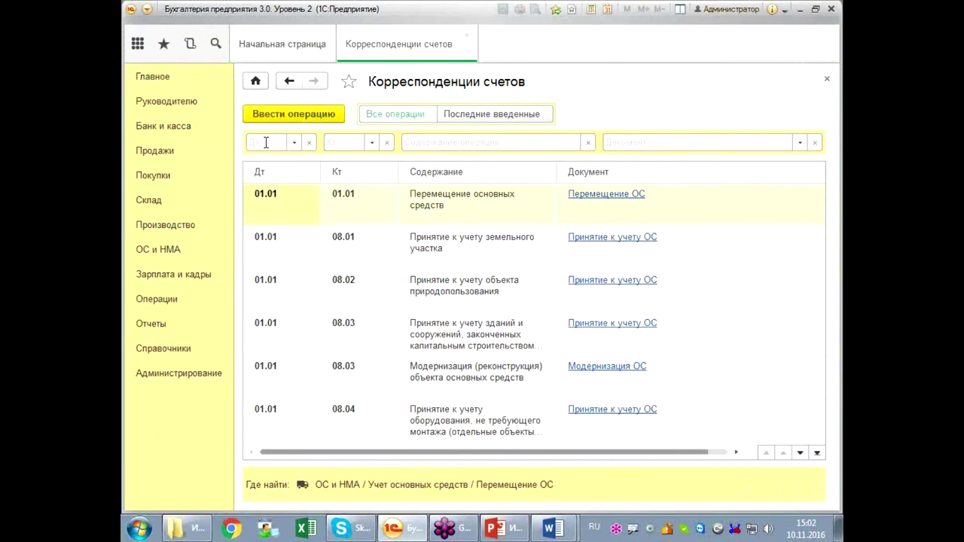
click(334, 144)
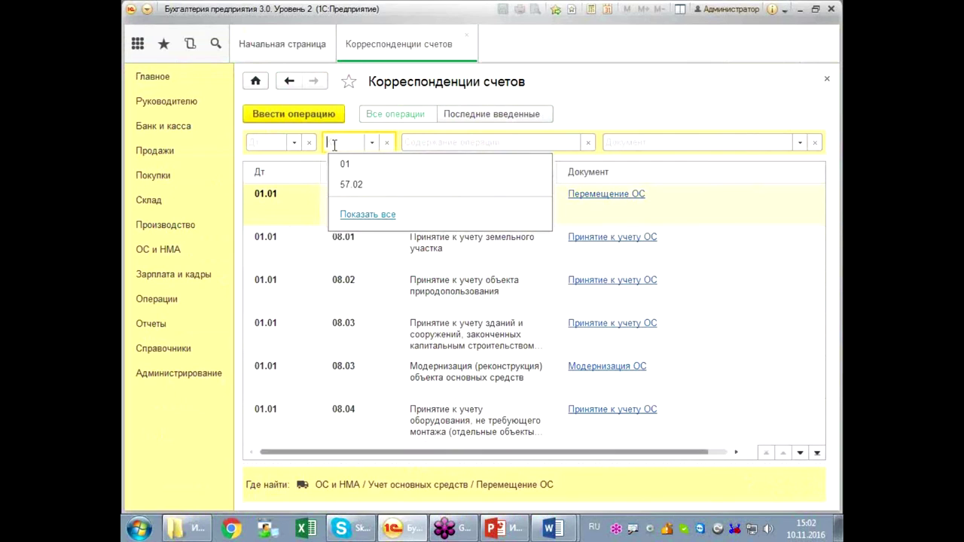
text(01)
key(Return)
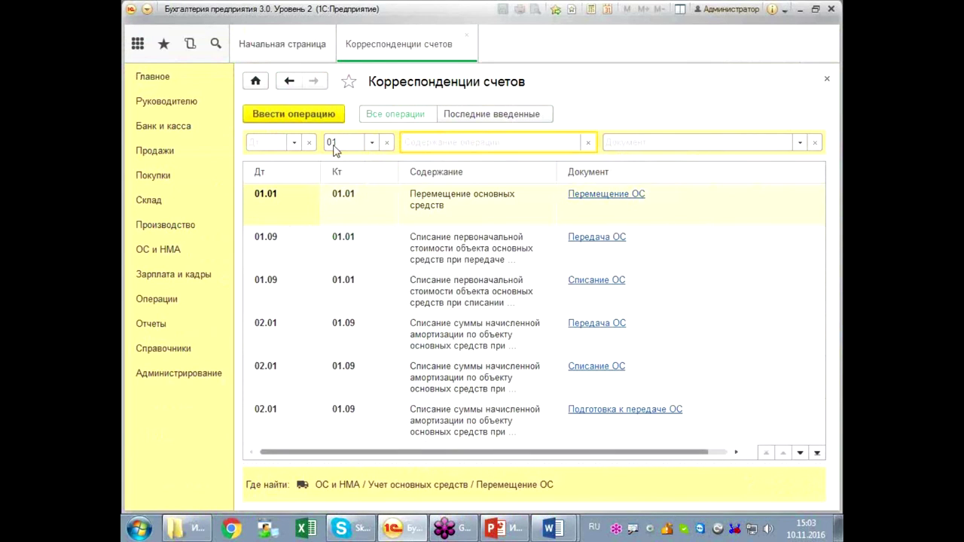
click(271, 142)
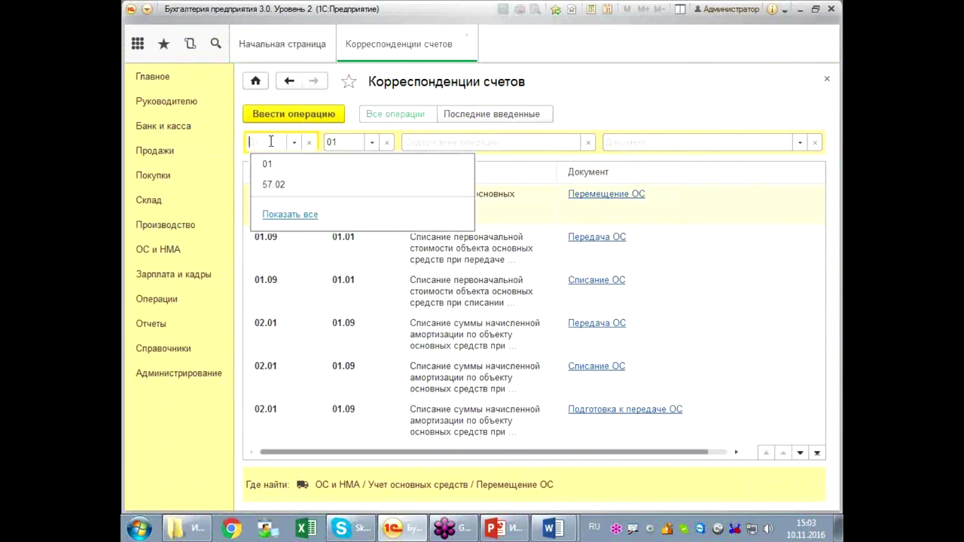
text(91.02)
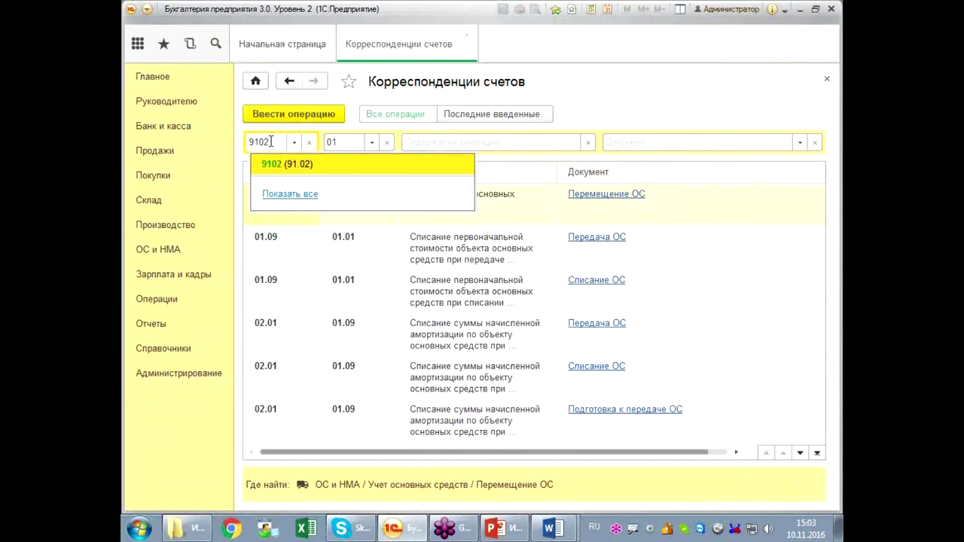
key(Return)
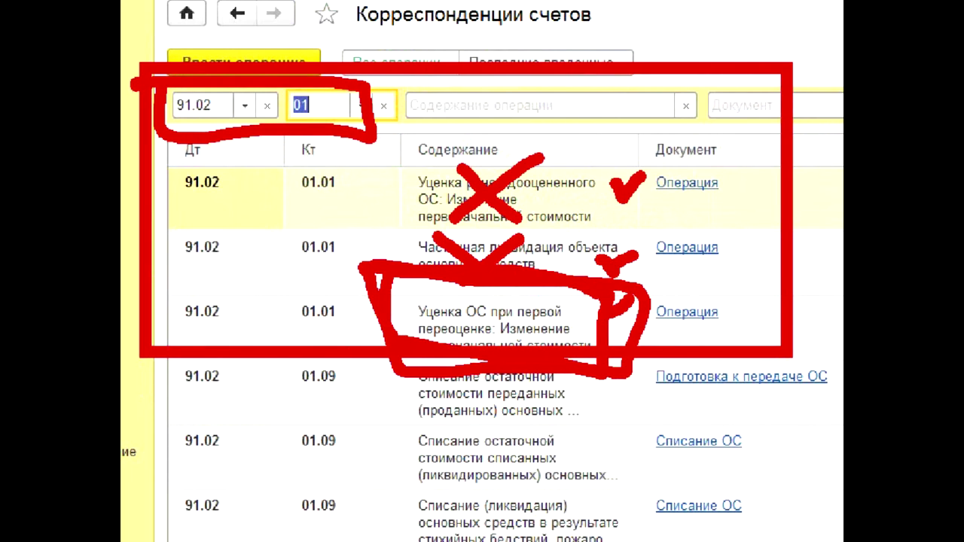
Step: Create an operation from the 91.02–01.01 correspondence "Уценка ОС при первой переоценке" and date it 31.12.2015
click(687, 312)
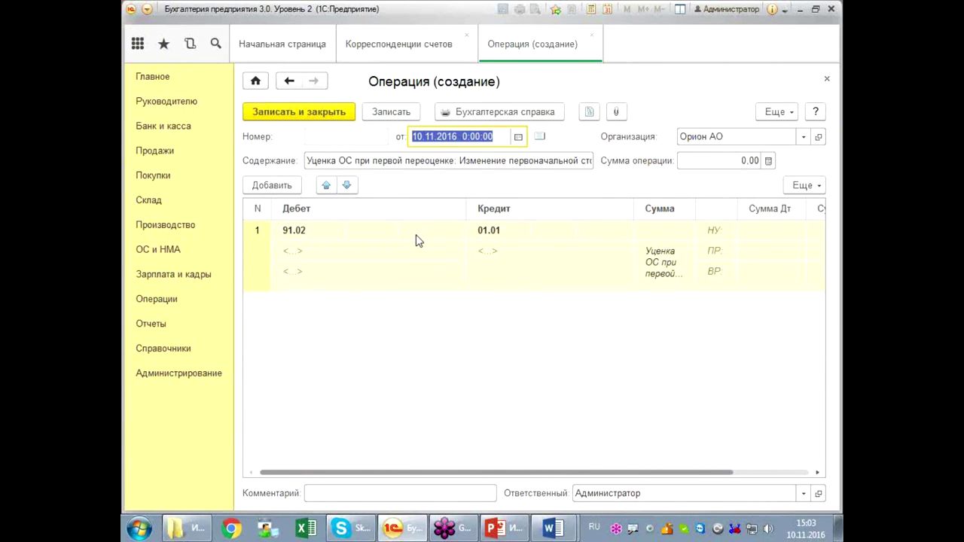
text(31.12.)
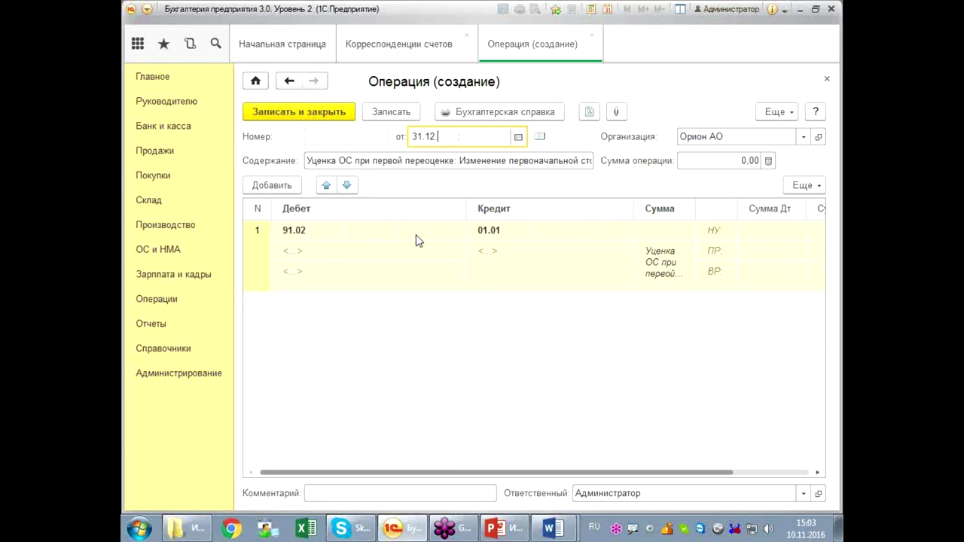
key(Tab)
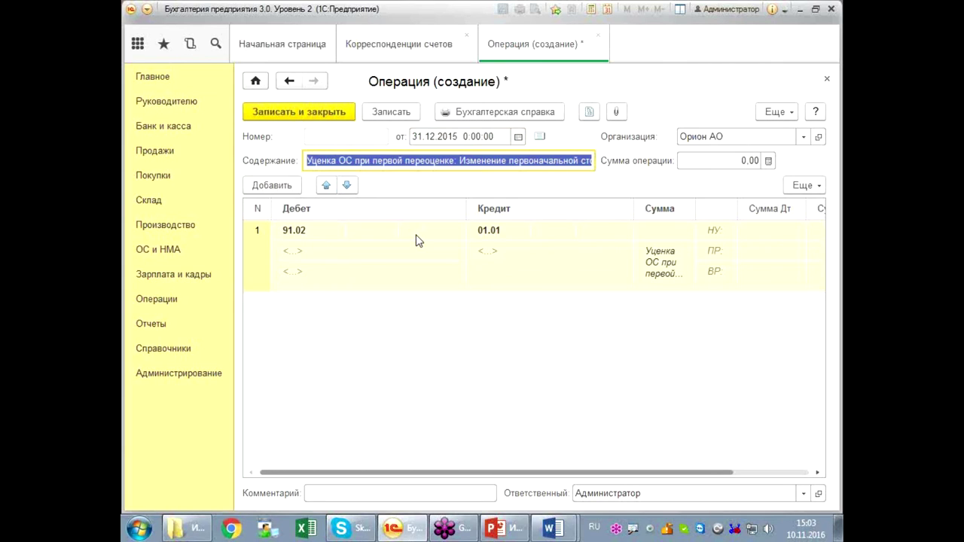
Step: Choose "НЕ учитываемые в НУ прочие расходы" from the full list as the other income and expense item for debit account 91.02
click(324, 250)
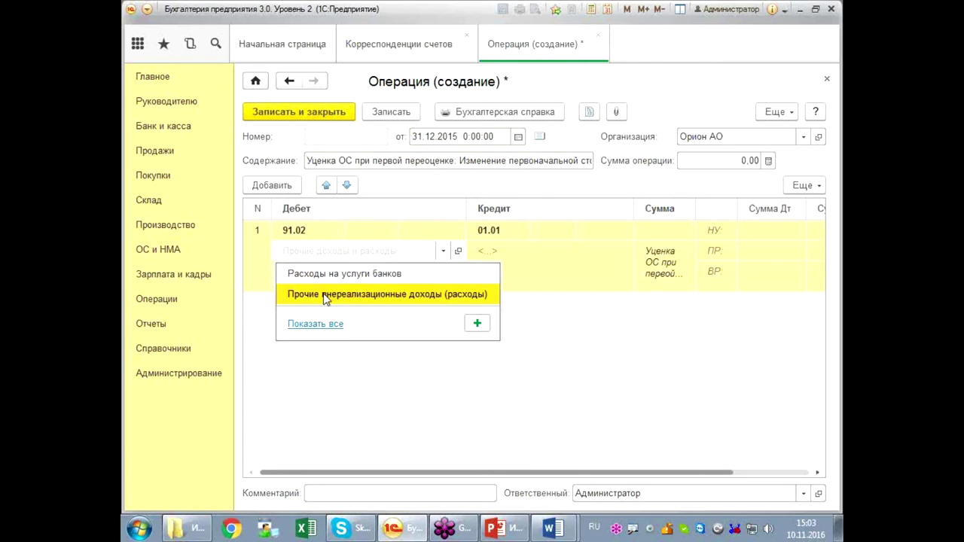
click(316, 325)
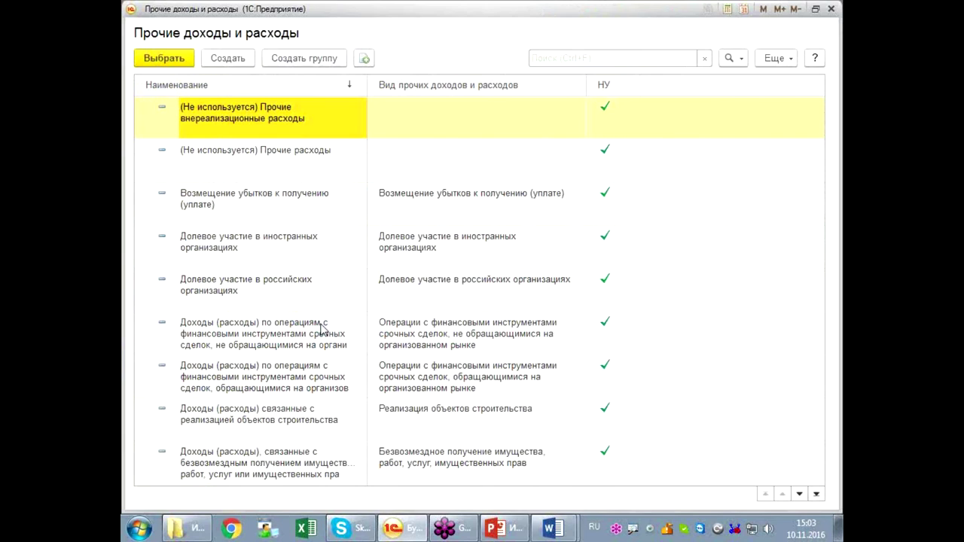
click(444, 343)
scroll(437, 350, down, 3)
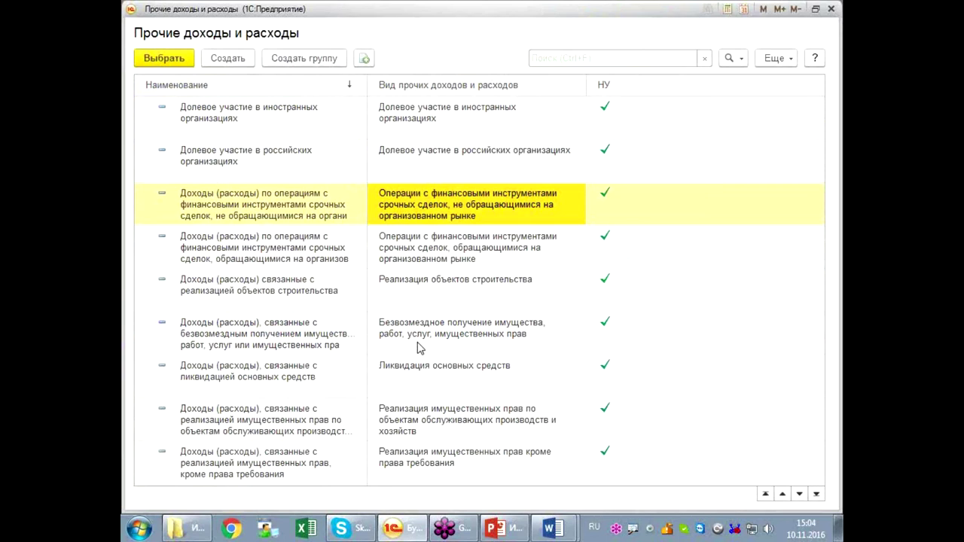
scroll(451, 352, down, 3)
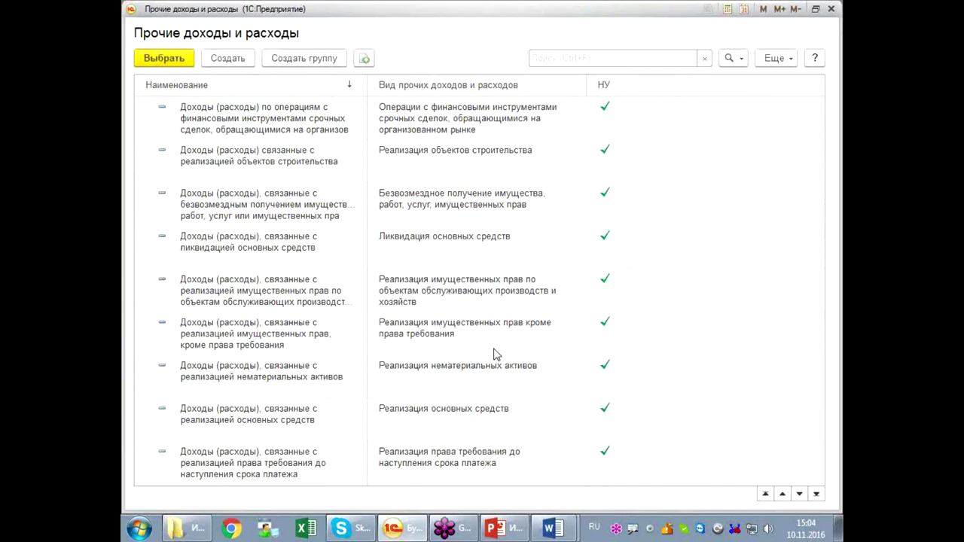
scroll(493, 352, down, 3)
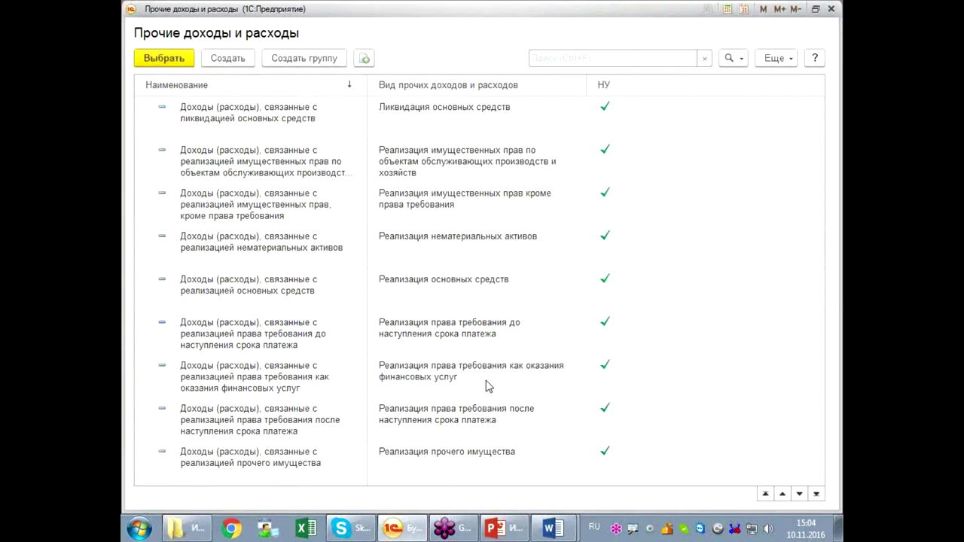
scroll(486, 390, down, 6)
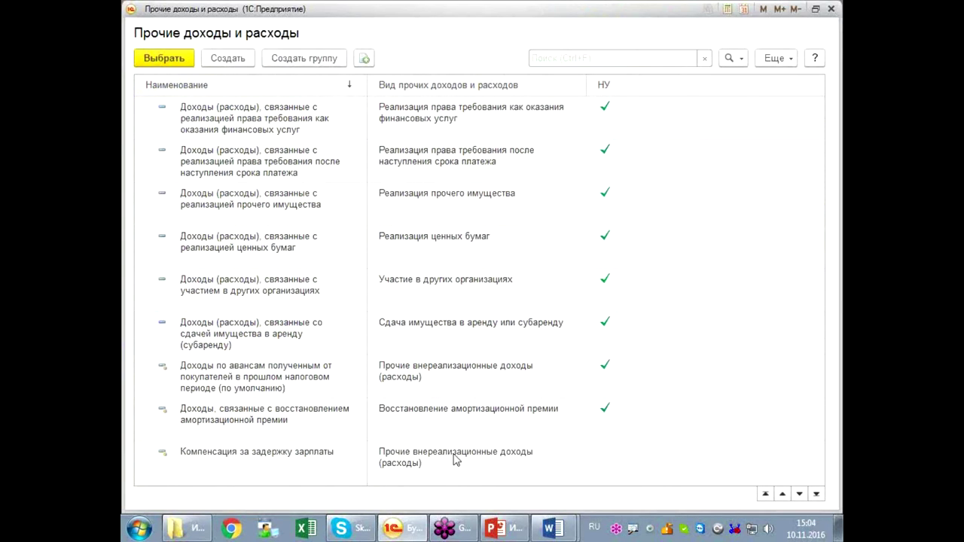
scroll(478, 411, down, 9)
scroll(479, 411, down, 9)
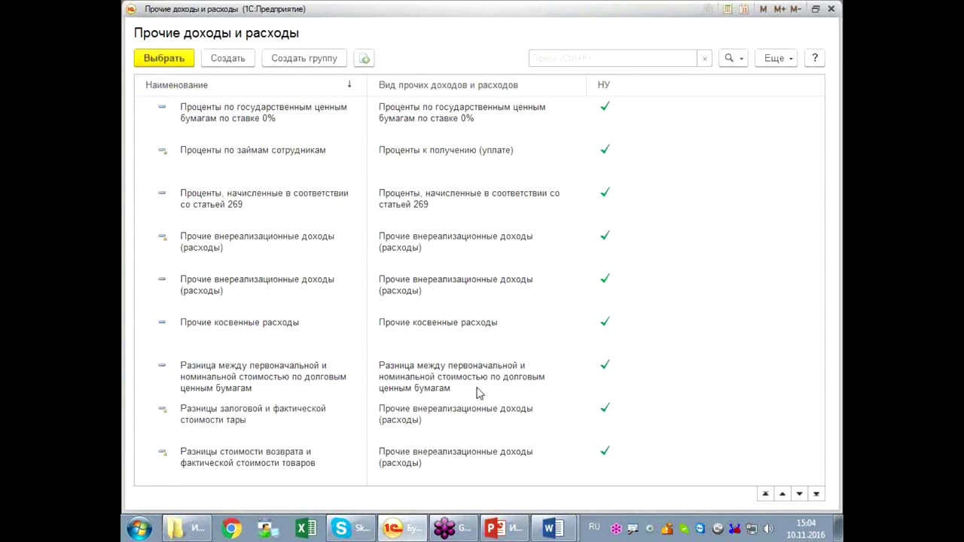
click(479, 386)
click(469, 422)
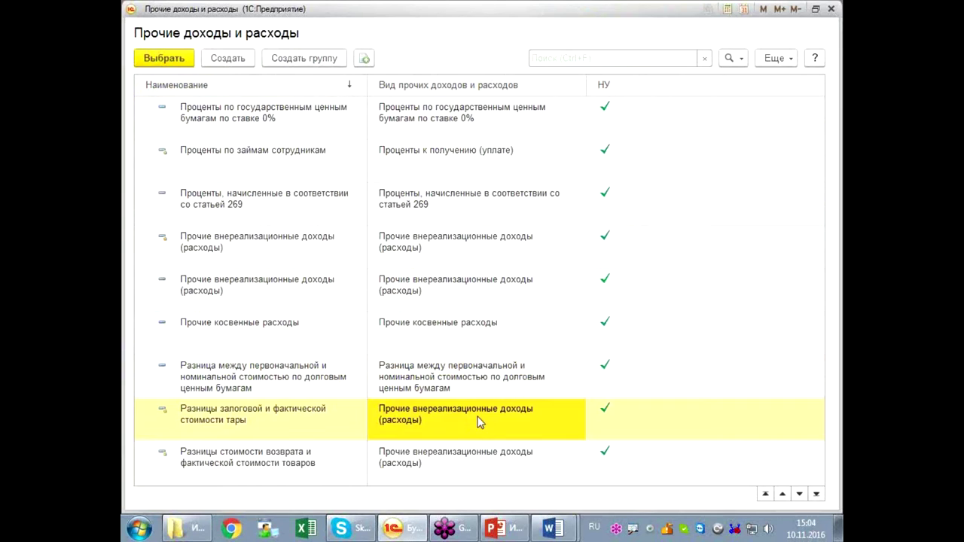
scroll(478, 419, down, 9)
scroll(485, 417, down, 2)
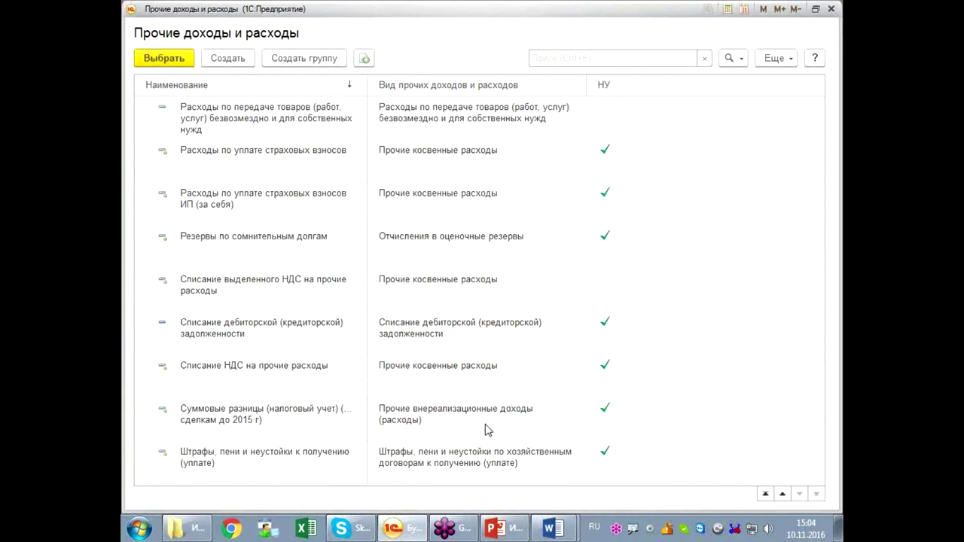
scroll(486, 419, up, 15)
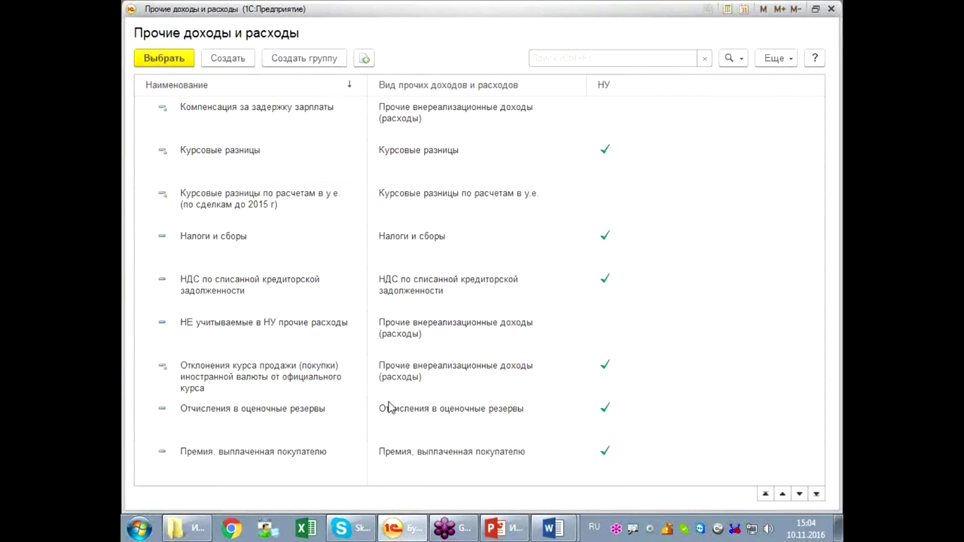
click(335, 341)
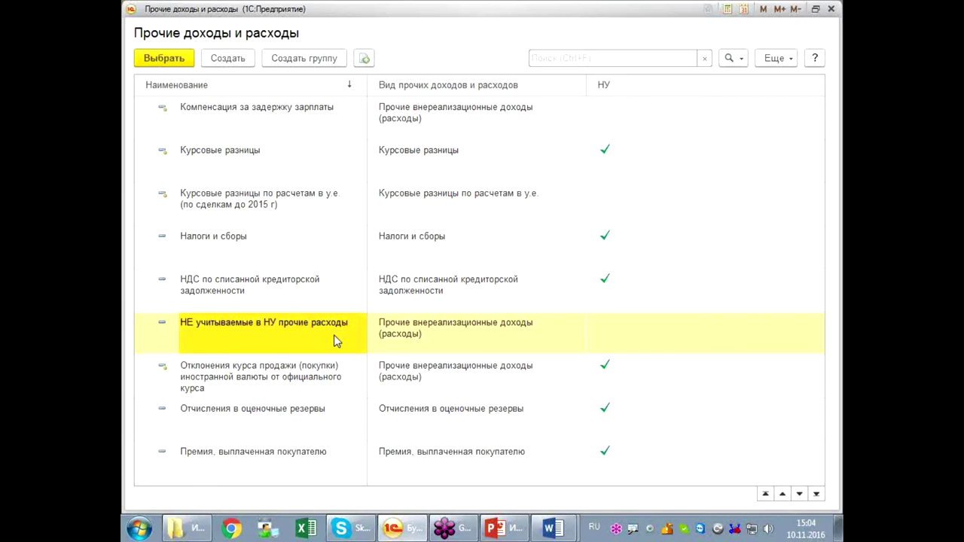
scroll(334, 340, up, 3)
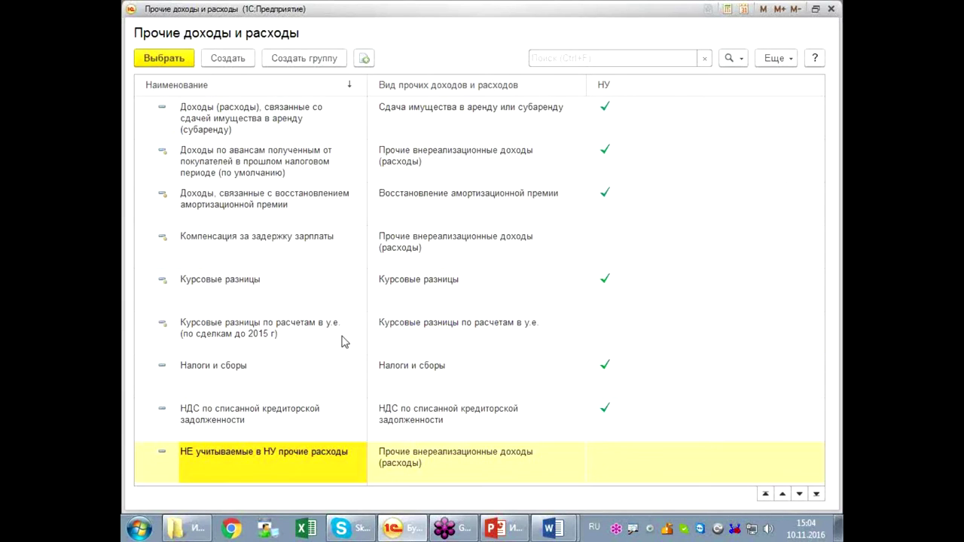
double_click(305, 458)
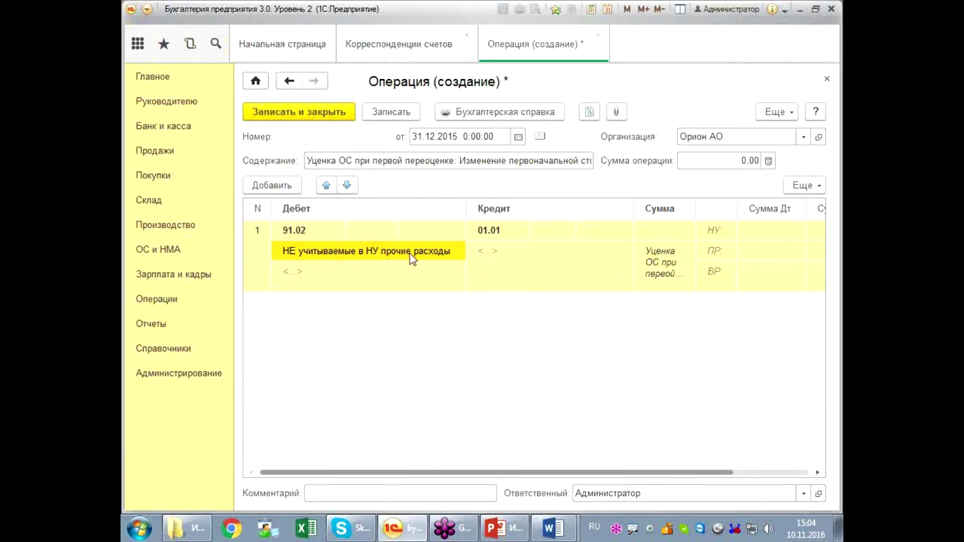
Step: Generate the Основные средства subconto analysis of Орион АО for January 2016 and examine the computer's opening balance on account 01.01
click(658, 237)
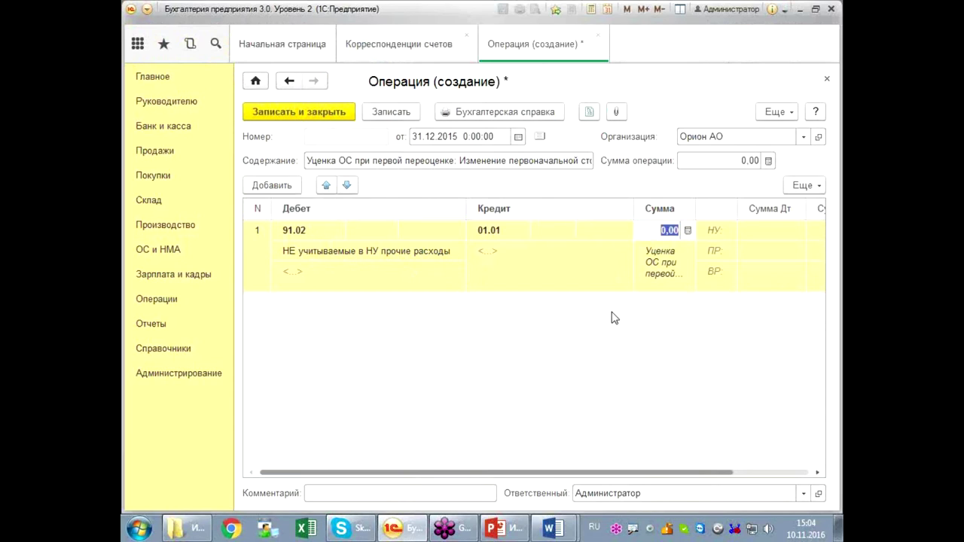
click(162, 323)
click(301, 189)
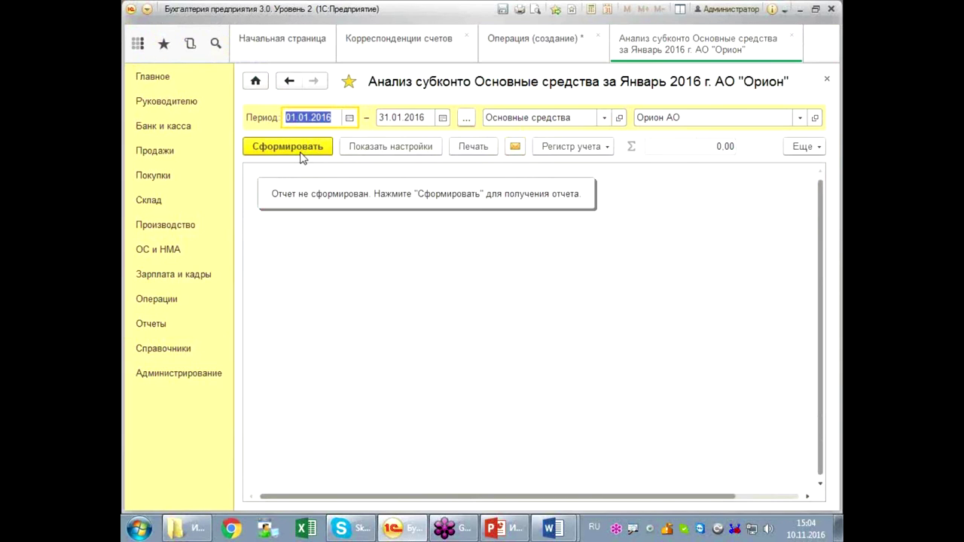
click(315, 147)
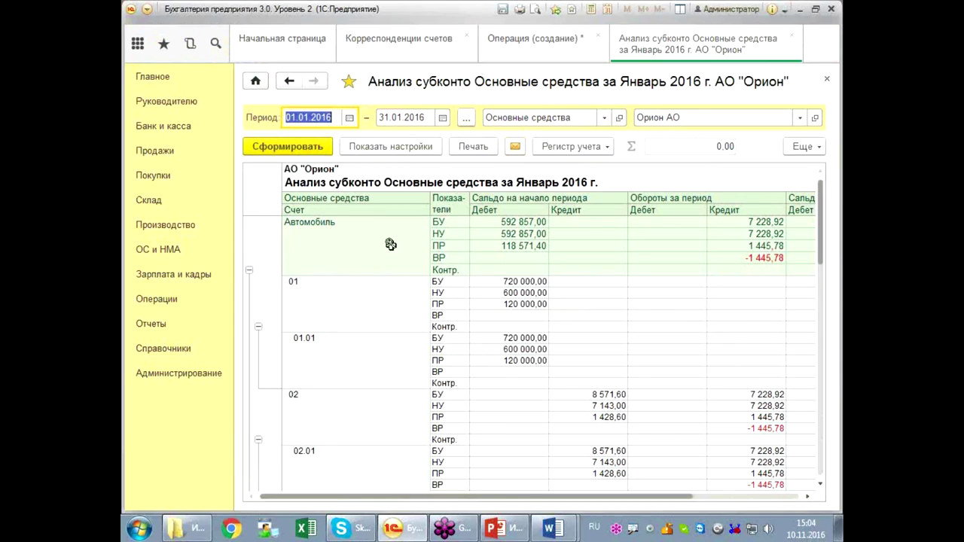
click(512, 383)
scroll(525, 351, down, 10)
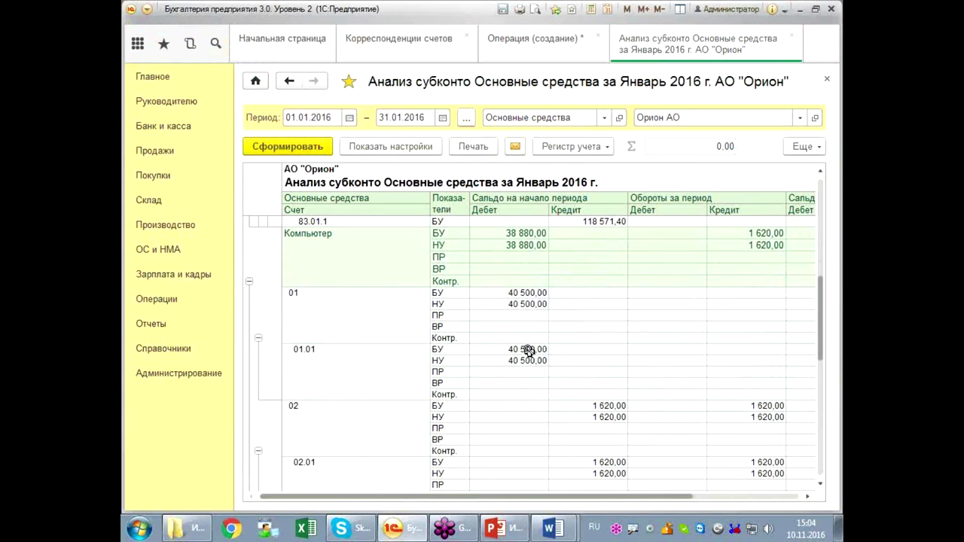
drag(512, 349, 519, 360)
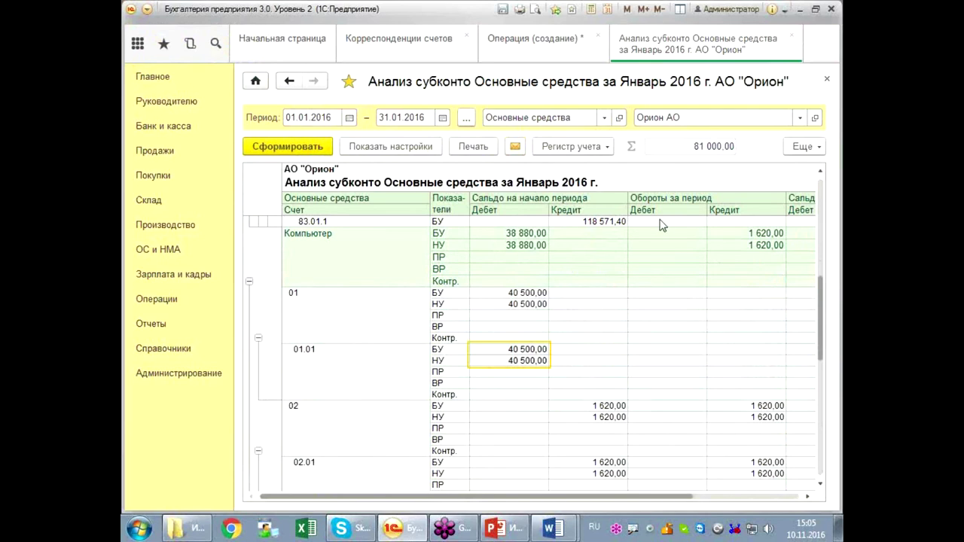
Step: Return to the unsaved write-down operation and set the amount of its 91.02–01.01 entry to 4 050,00
click(536, 45)
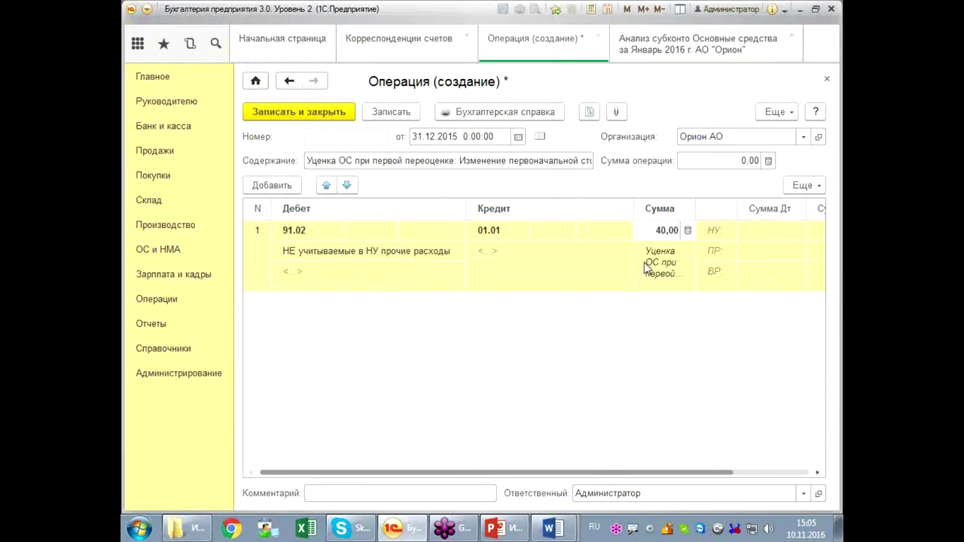
text(50)
key(Return)
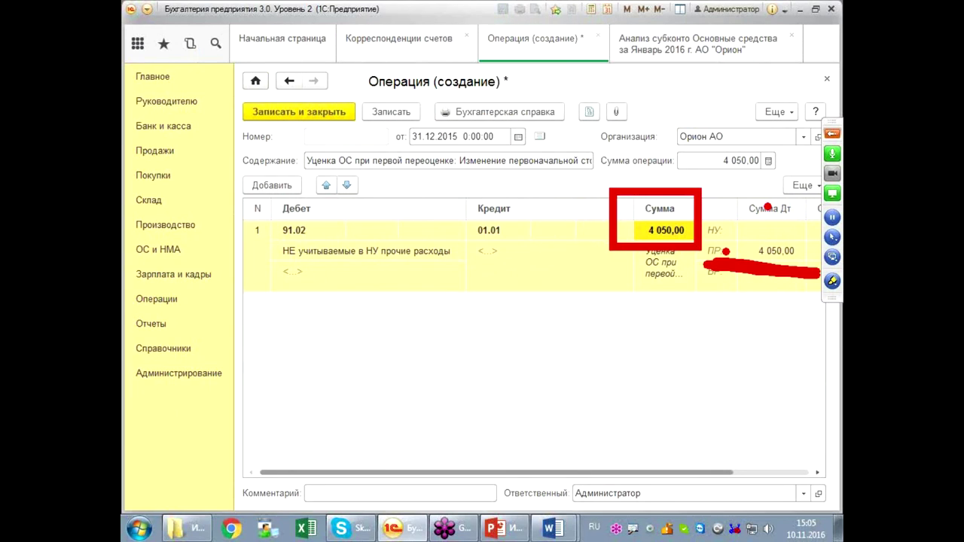
mouse_move(250, 242)
mouse_down()
mouse_move(265, 279)
mouse_move(482, 244)
mouse_up()
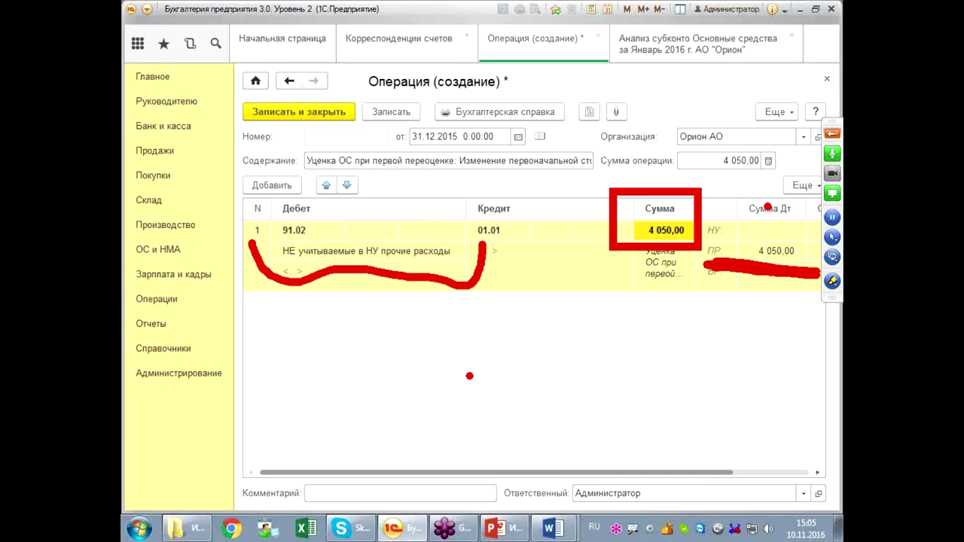
key(Escape)
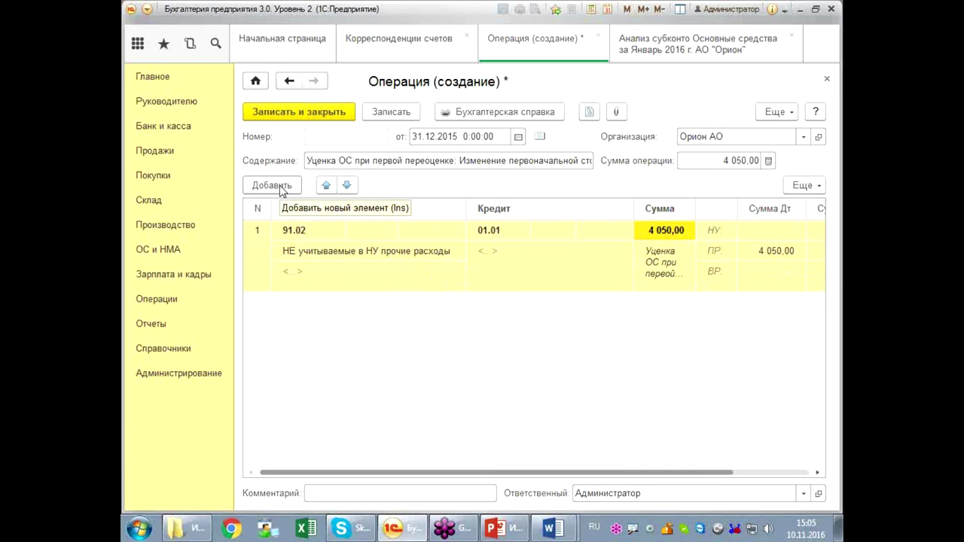
Step: Choose Компьютер as the fixed asset for credit account 01.01 in the first entry
click(491, 255)
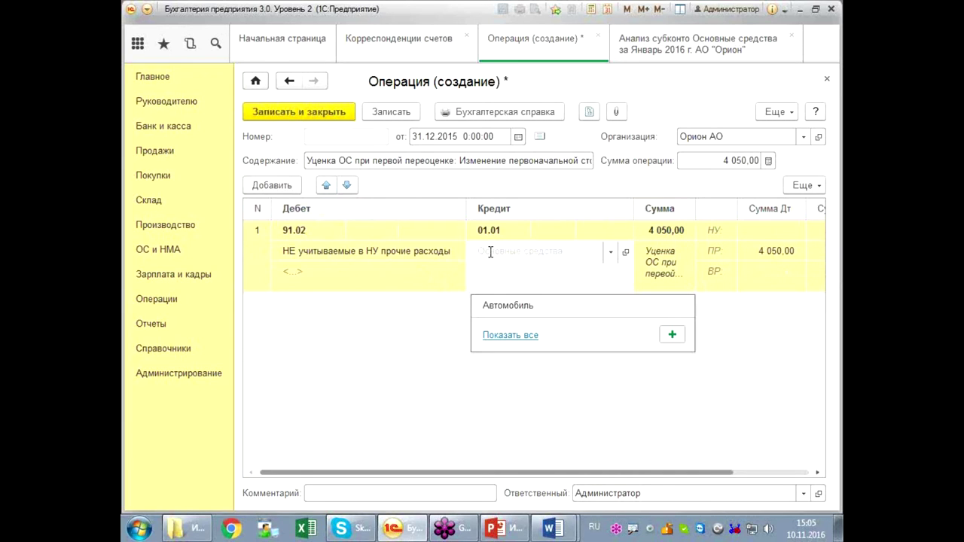
text(ке)
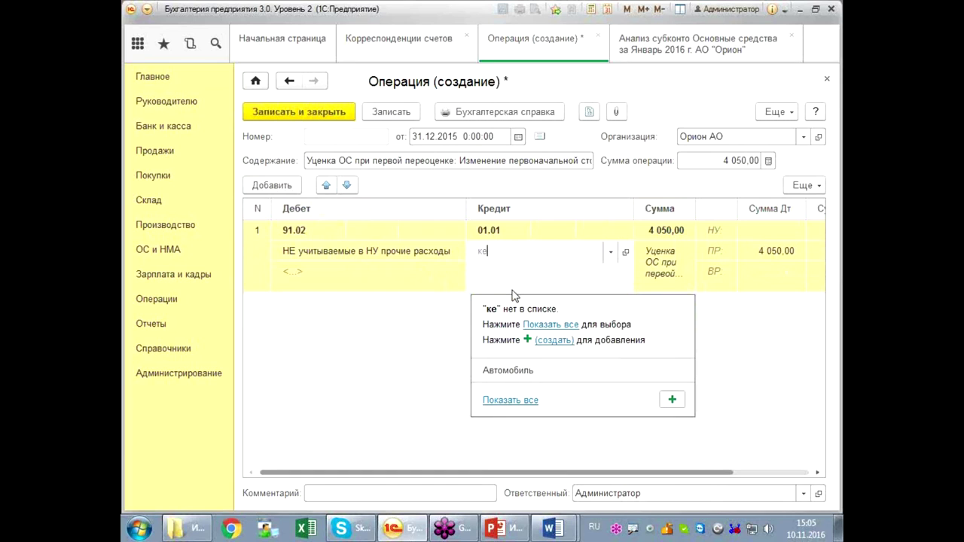
key(BackSpace)
text(о)
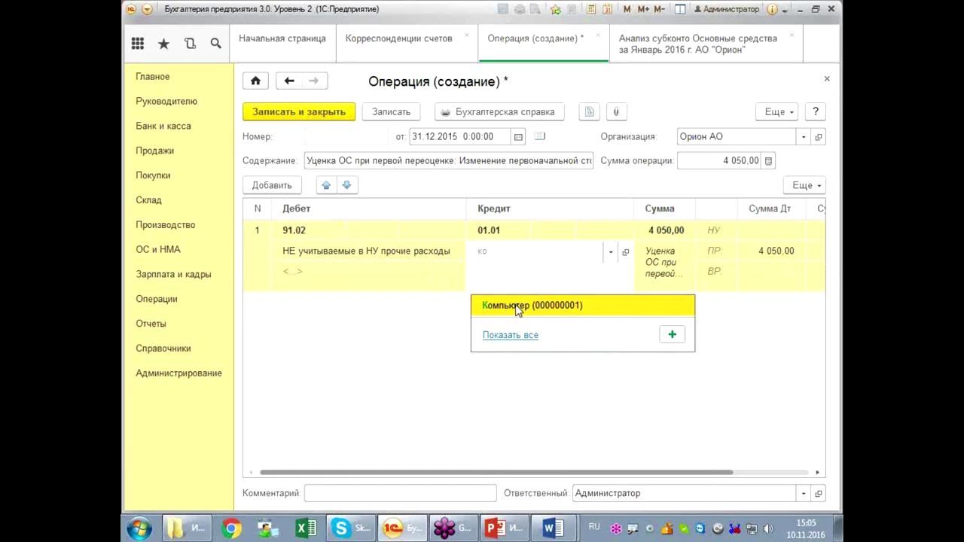
key(Return)
Step: Add a second entry to the operation with debit account 02.01 and Компьютер as its fixed asset
click(278, 187)
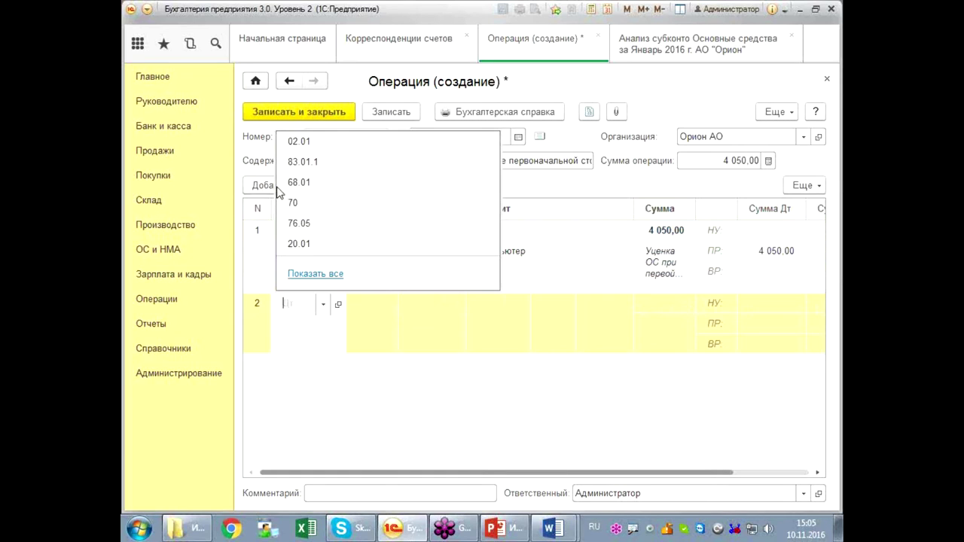
key(Escape)
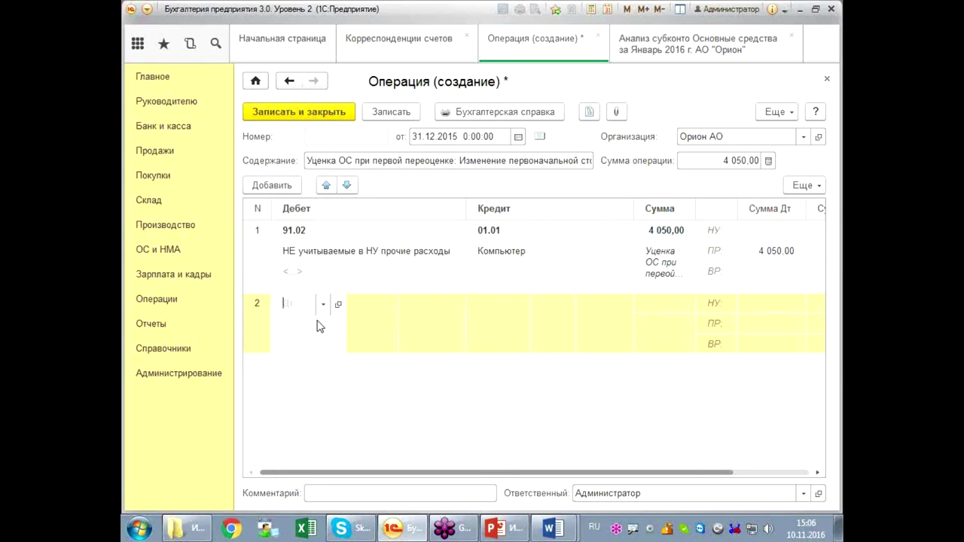
text(02)
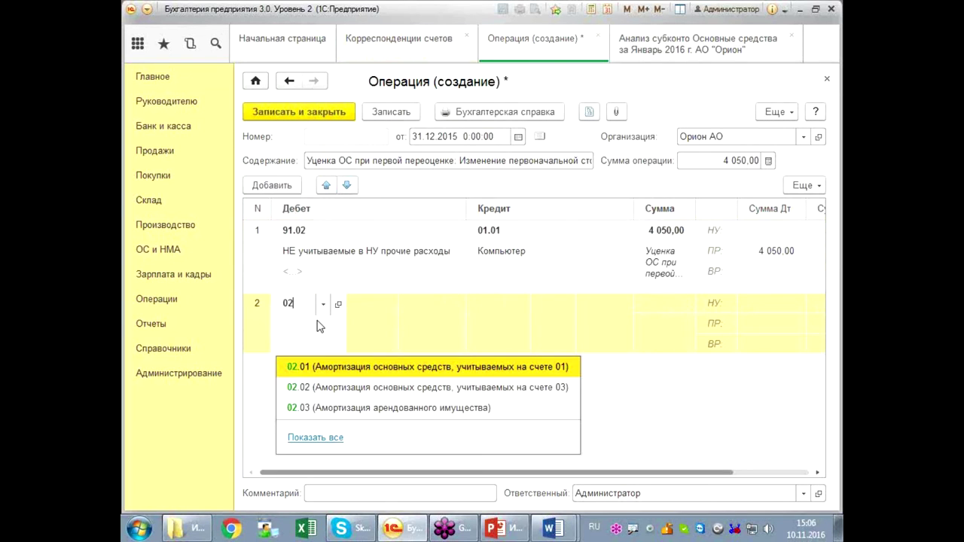
click(324, 367)
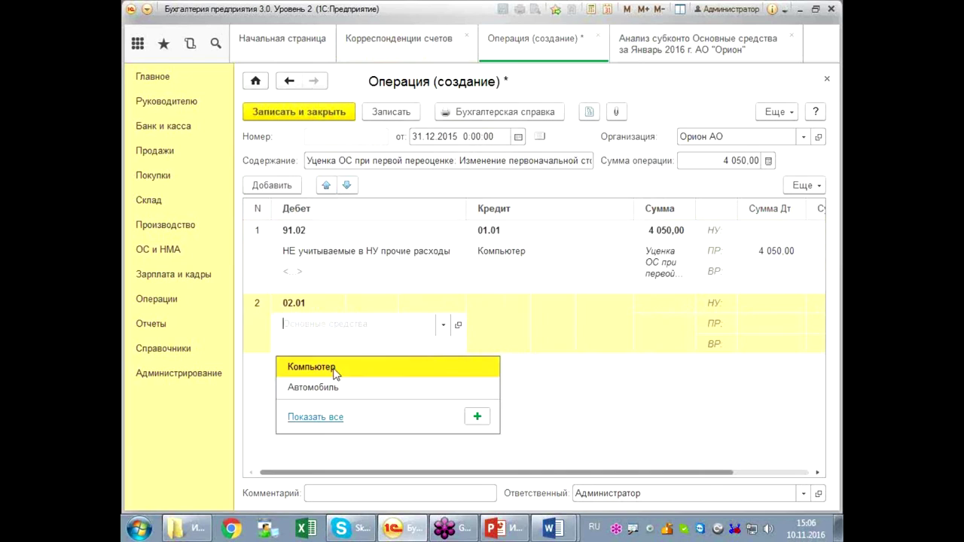
click(336, 369)
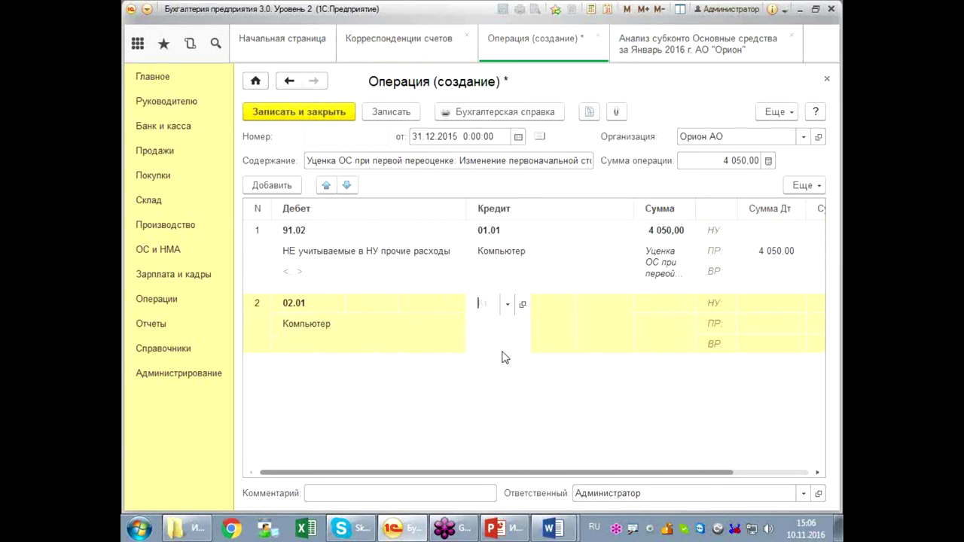
Step: Set the second entry's credit account to 91.01 with the item "НЕ учитываемые в НУ прочие расходы"
text(91.01)
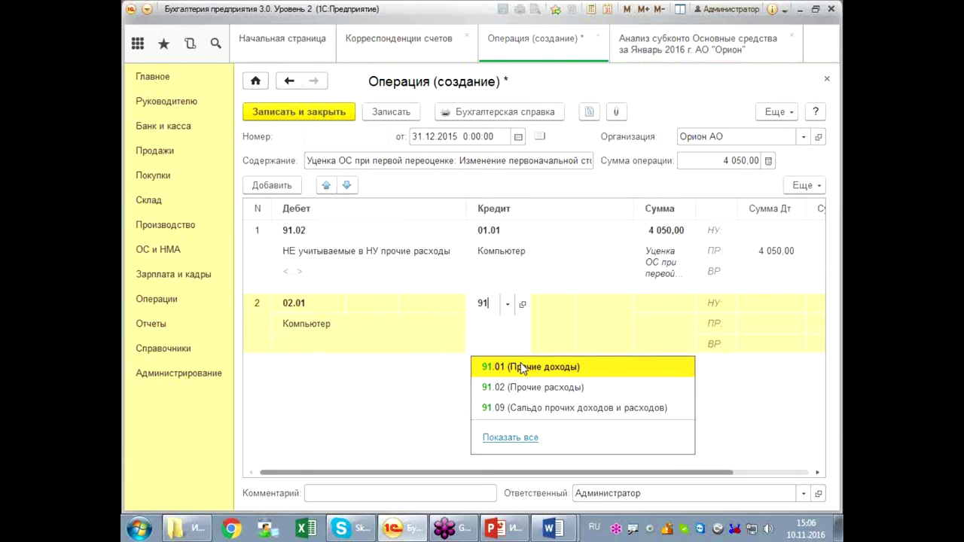
click(527, 367)
click(654, 317)
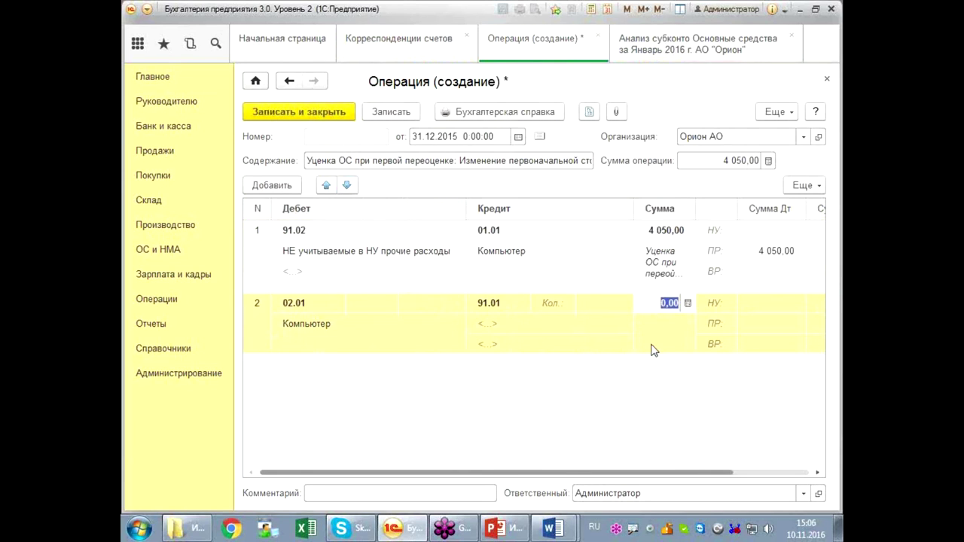
click(541, 328)
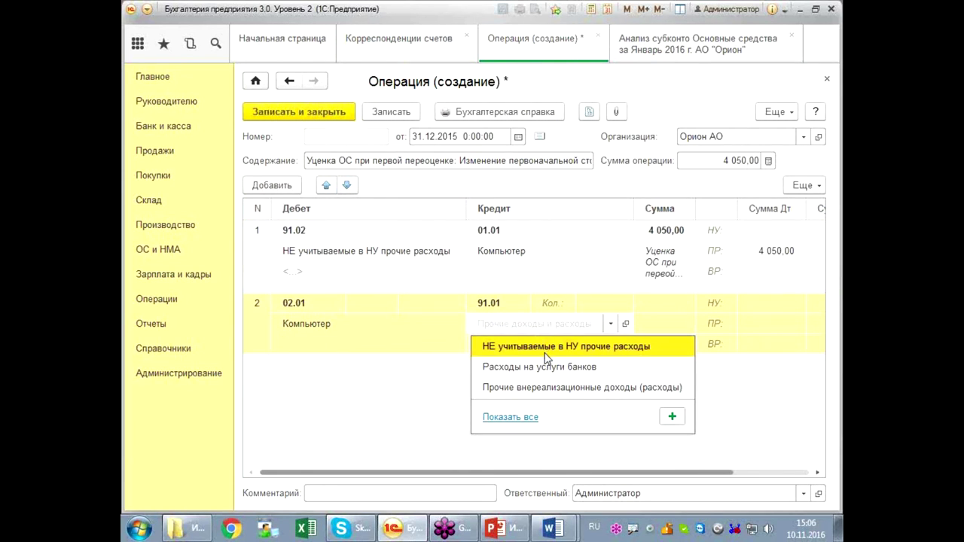
click(548, 351)
Step: Enter 162,00 as the amount of the 02.01–91.01 entry and describe it as "Переоценка износа"
click(654, 307)
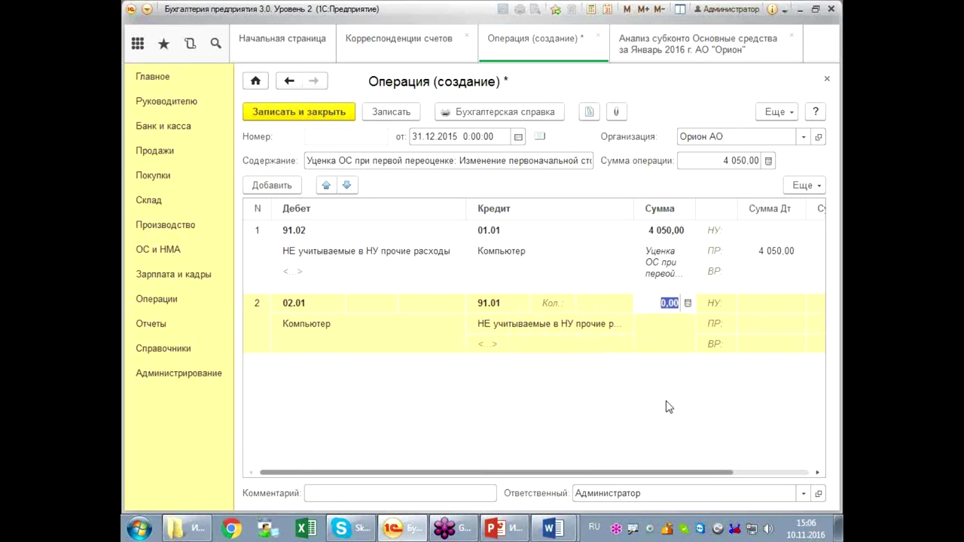
text(162)
key(Return)
click(656, 332)
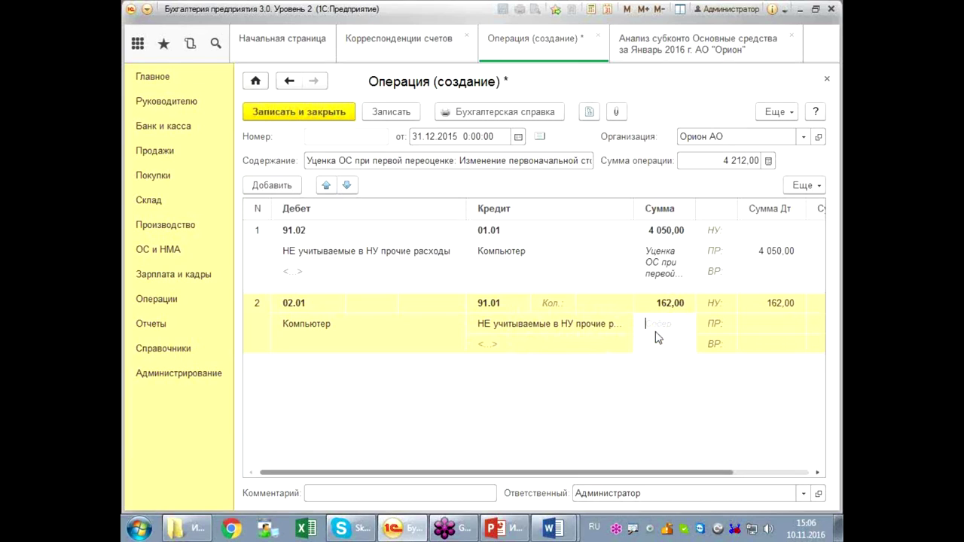
text(Перео)
text(ценка )
text(износа)
key(Return)
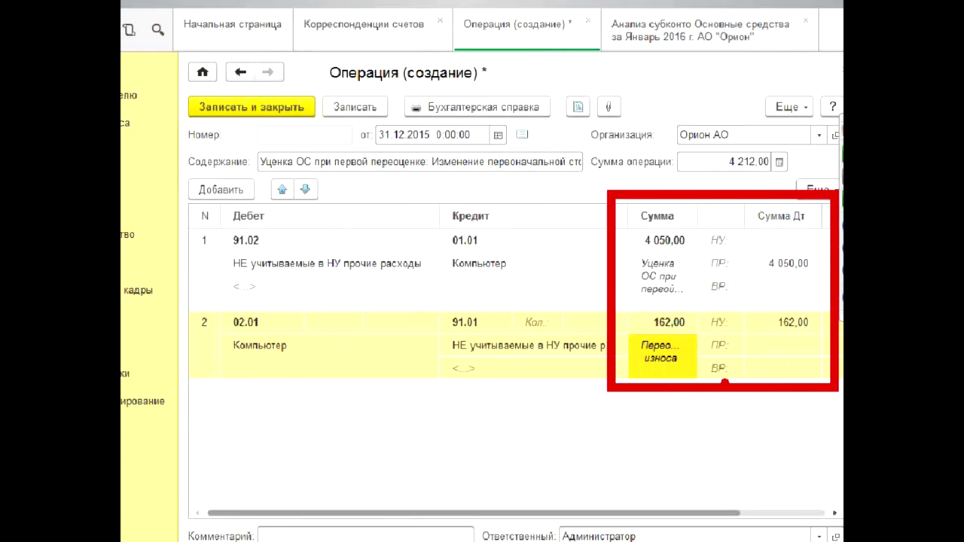
Step: Clear the debit tax-accounting (НУ) amount of the 02.01–91.01 entry and enter 162,00 as its debit permanent difference (ПР)
drag(546, 513, 690, 503)
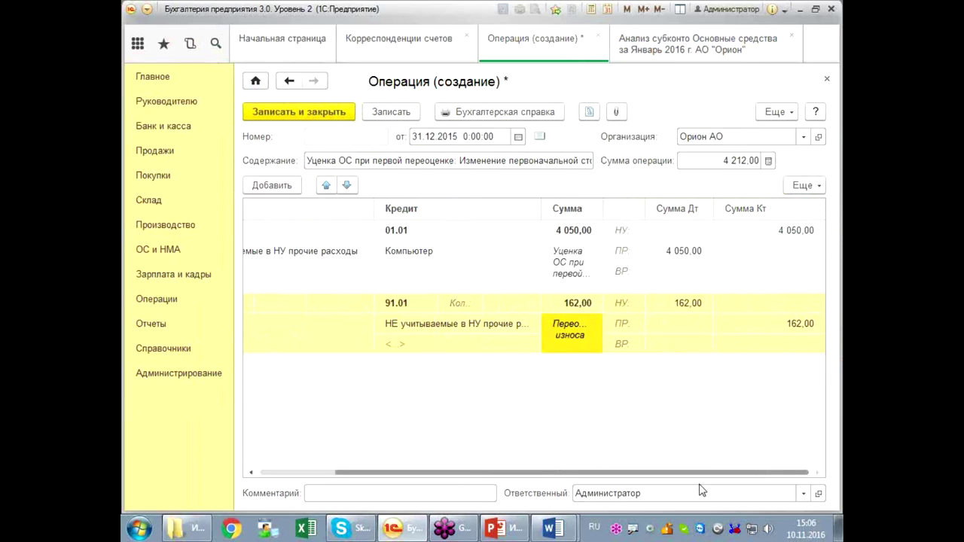
mouse_move(717, 473)
mouse_down()
mouse_move(609, 478)
mouse_move(715, 479)
mouse_up()
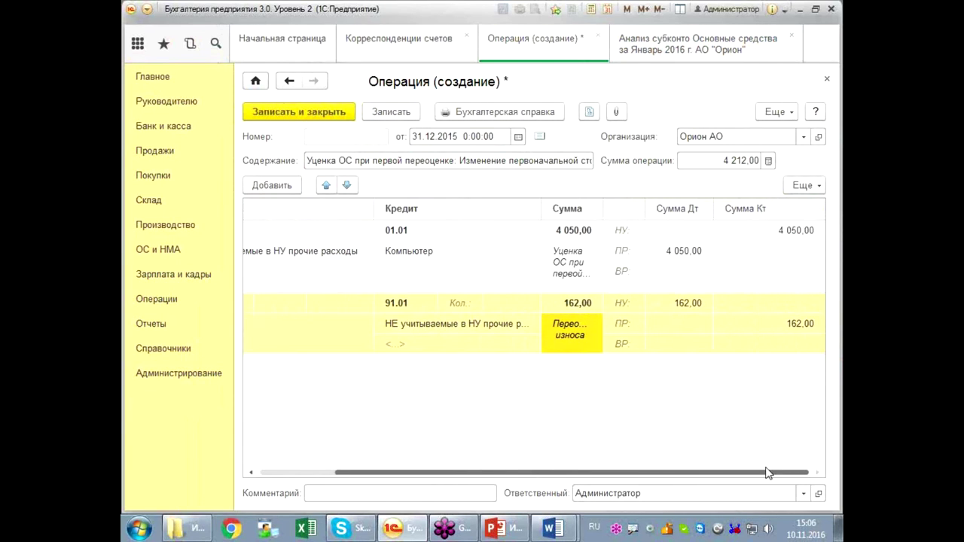
click(682, 304)
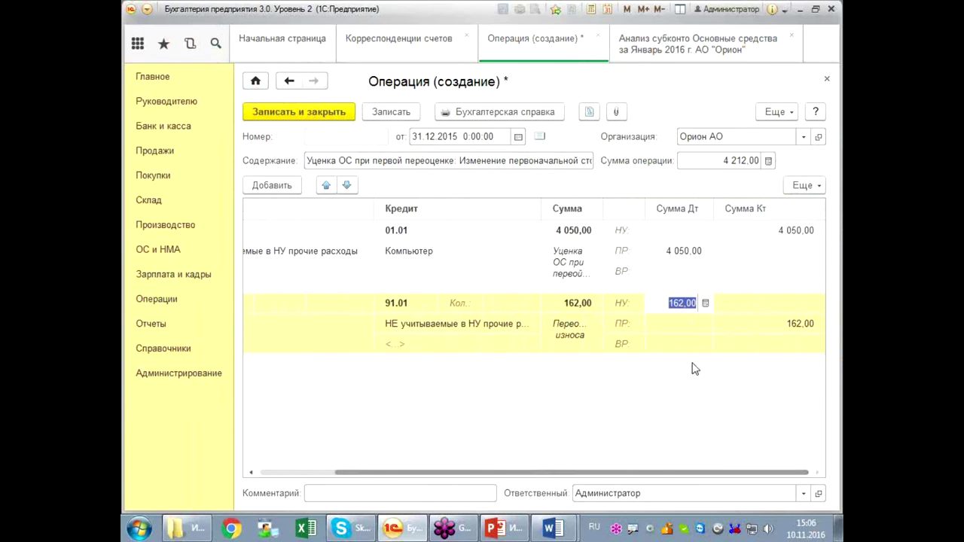
key(Delete)
key(Return)
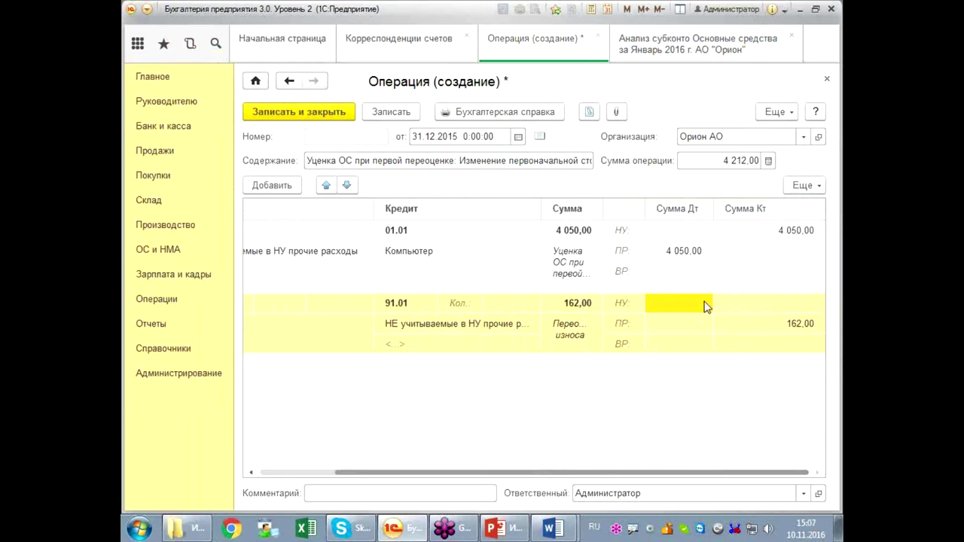
double_click(677, 327)
text(162)
key(Return)
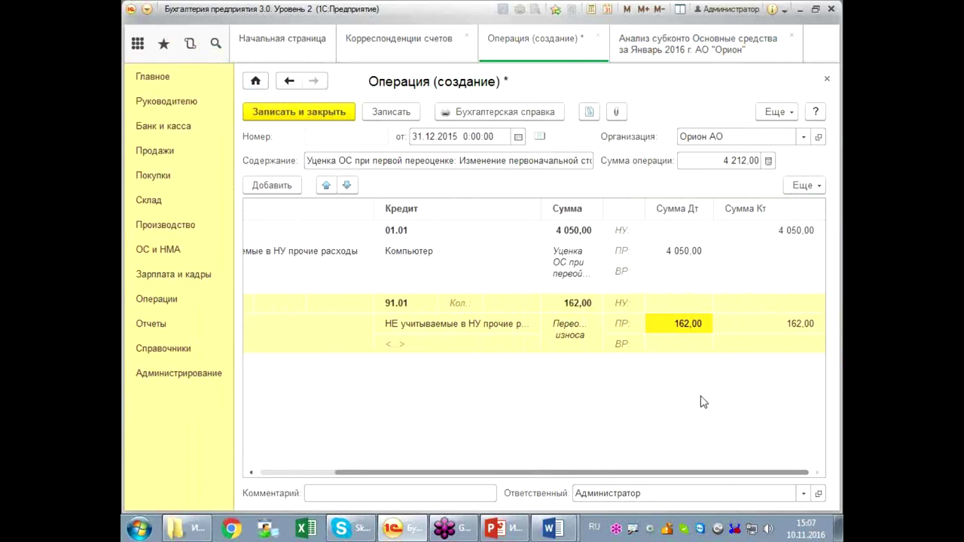
Step: Clear the credit НУ amount of the 91.02–01.01 entry and enter 4 050,00 as its credit permanent difference (ПР)
double_click(772, 231)
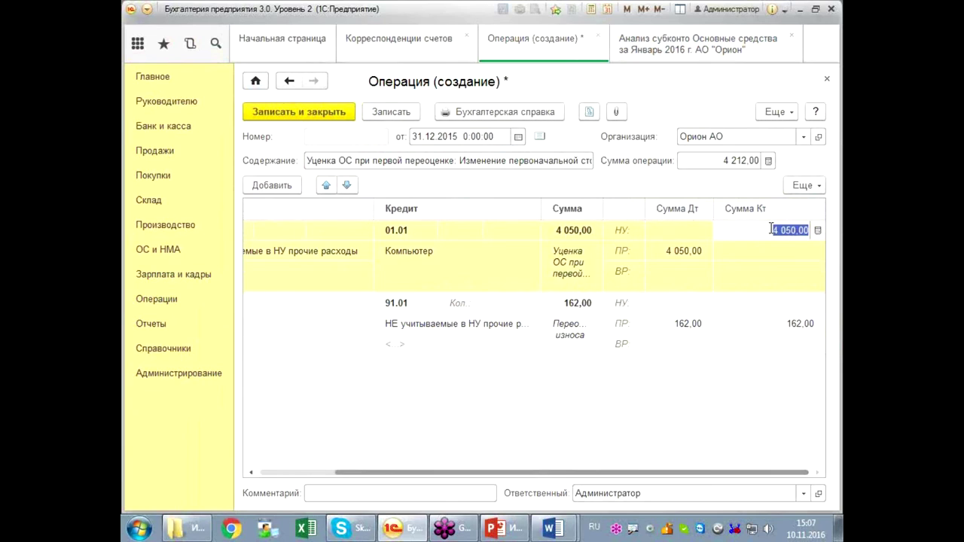
text(4)
double_click(769, 253)
text(4 050)
double_click(795, 231)
key(BackSpace)
key(Return)
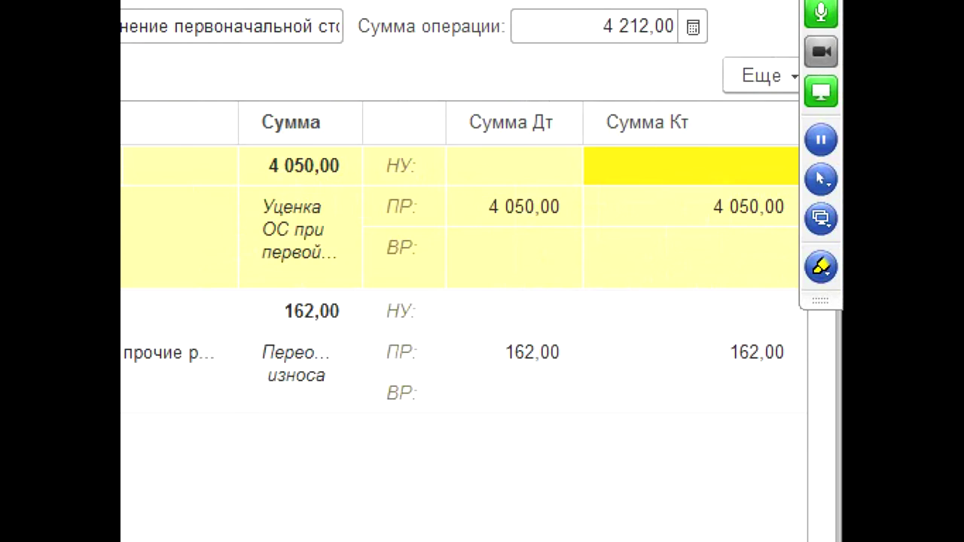
drag(365, 182, 835, 248)
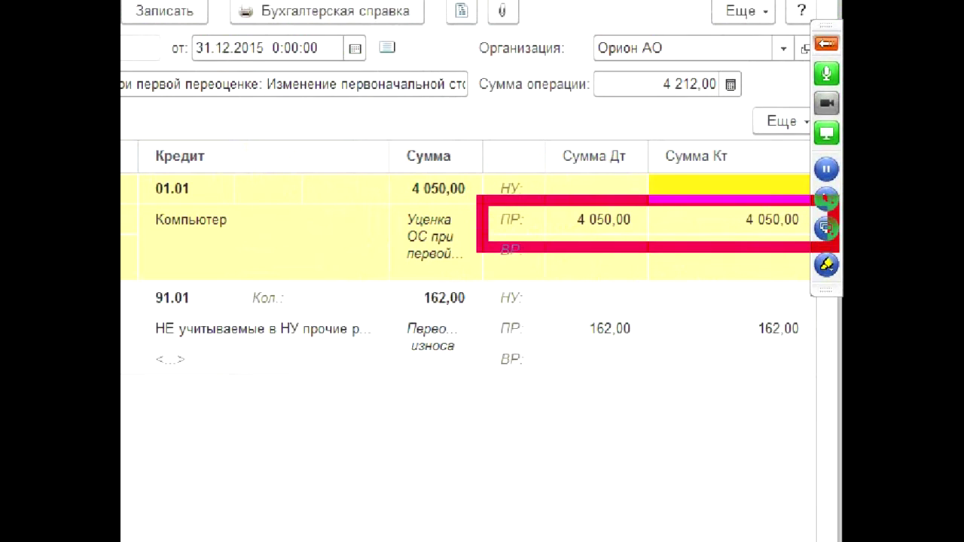
drag(481, 306, 830, 357)
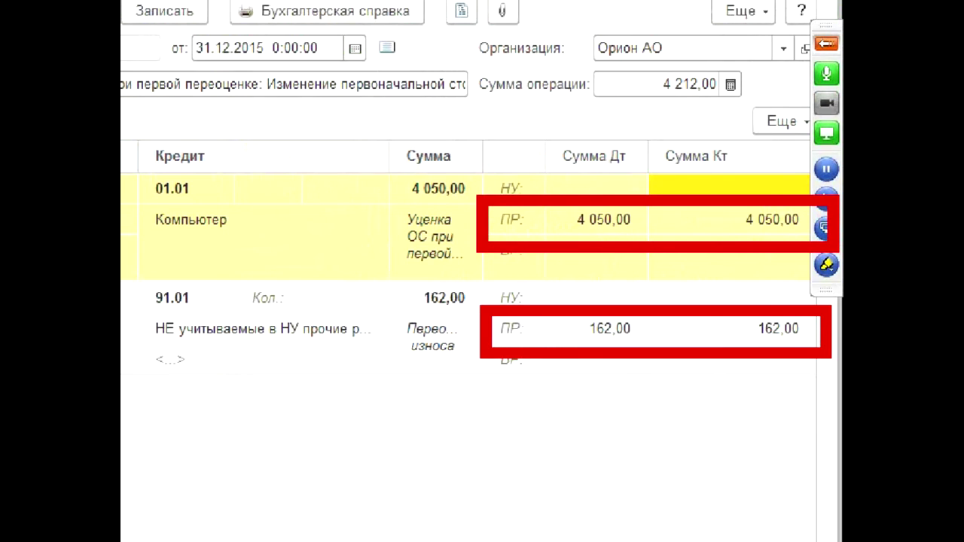
drag(746, 150, 779, 187)
drag(777, 154, 736, 182)
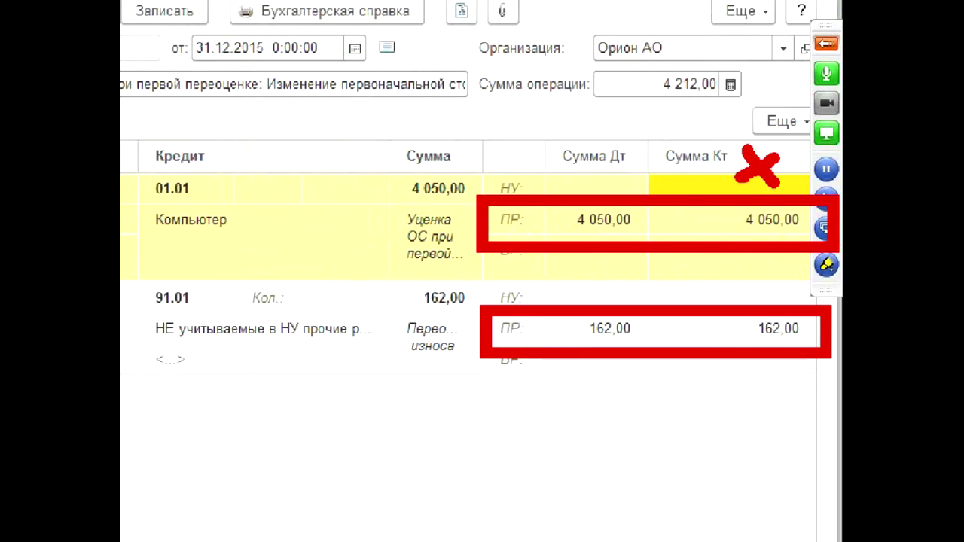
drag(549, 271, 623, 303)
drag(603, 269, 553, 299)
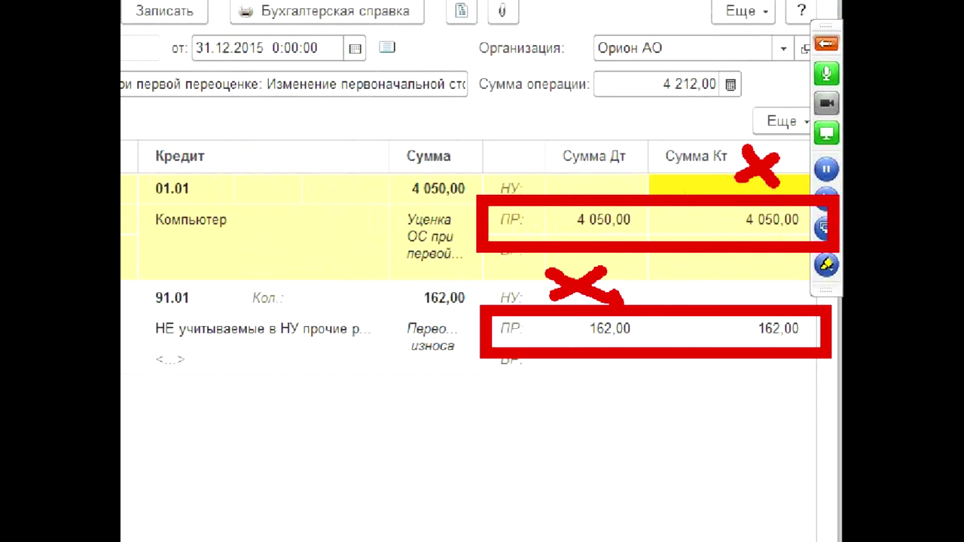
key(Escape)
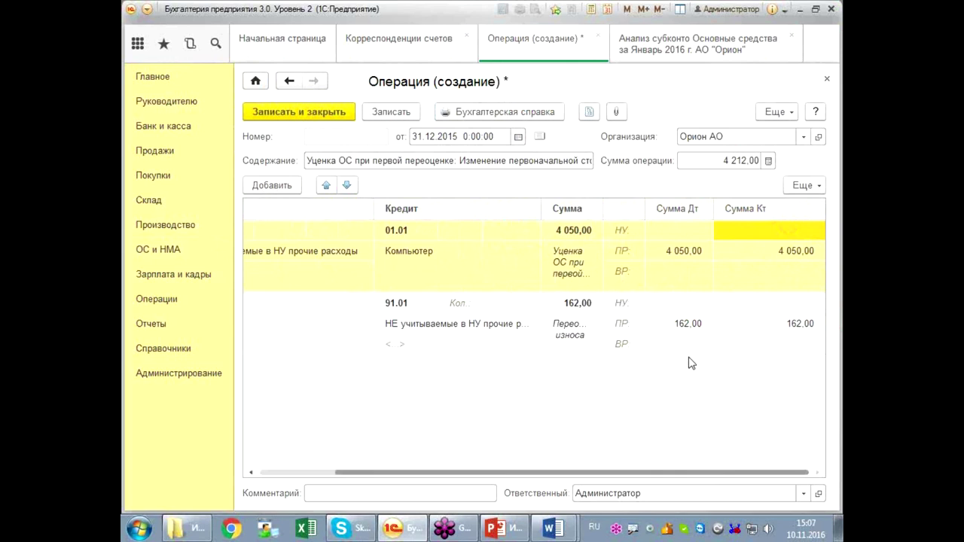
right_click(640, 465)
Step: Include the information register "Параметры амортизации ОС (налоговый учет)" in the operation through its register selection
click(775, 111)
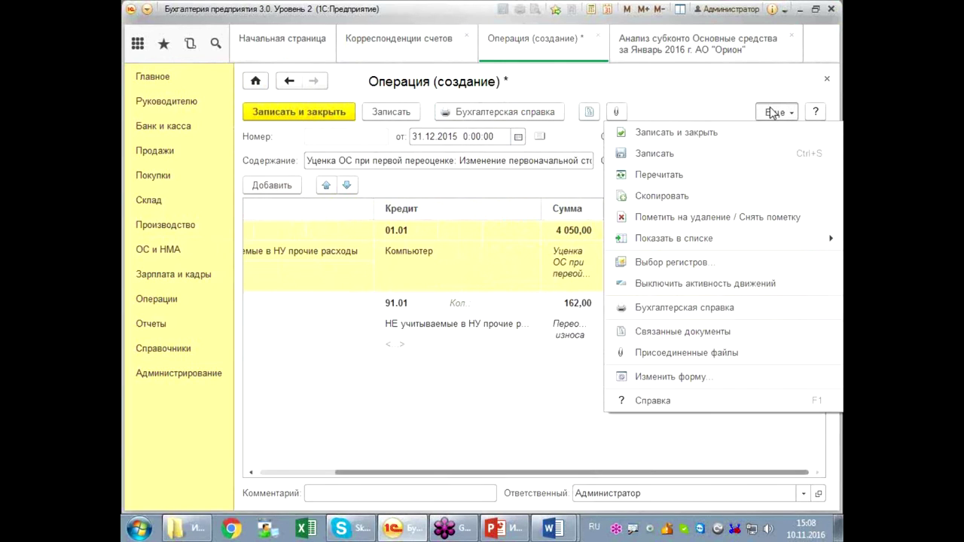
click(701, 267)
click(501, 195)
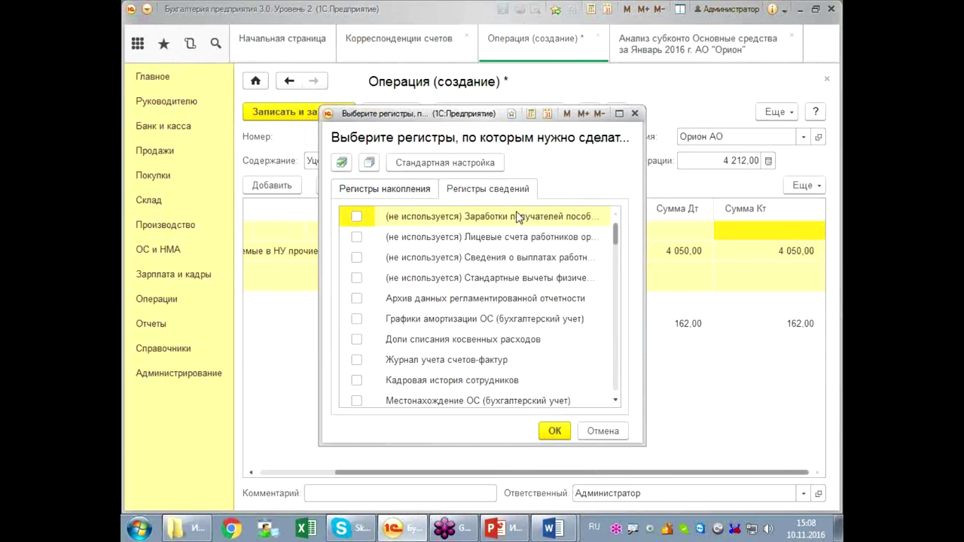
click(554, 259)
text(п)
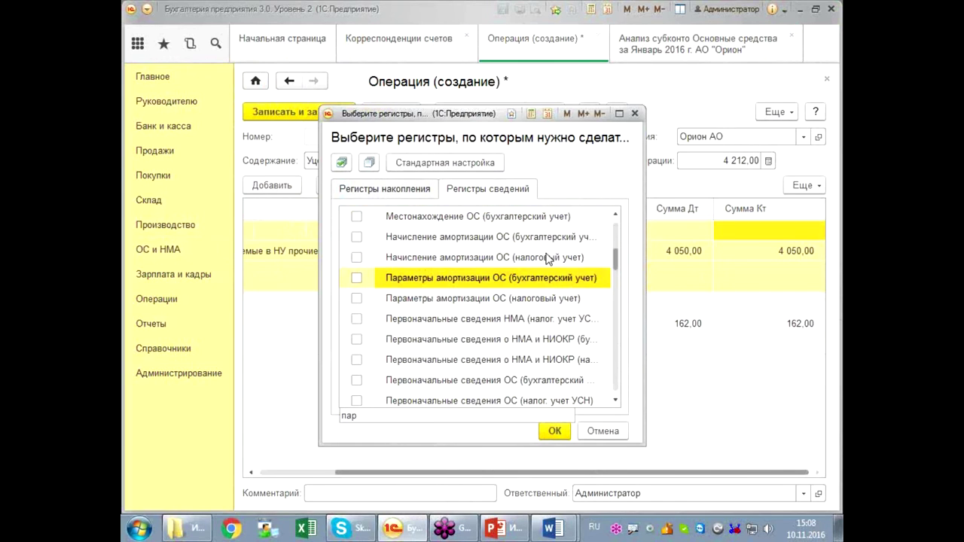
text(ар)
click(358, 304)
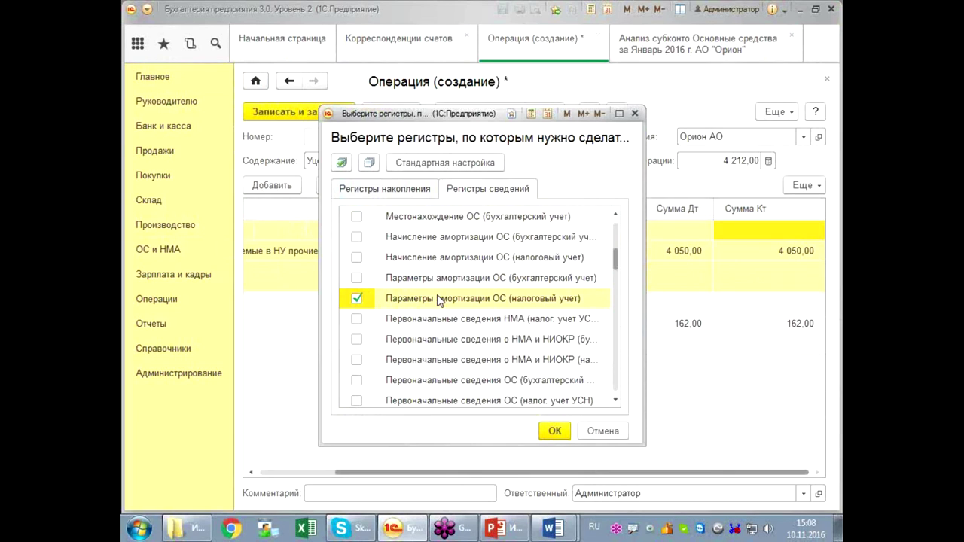
click(552, 429)
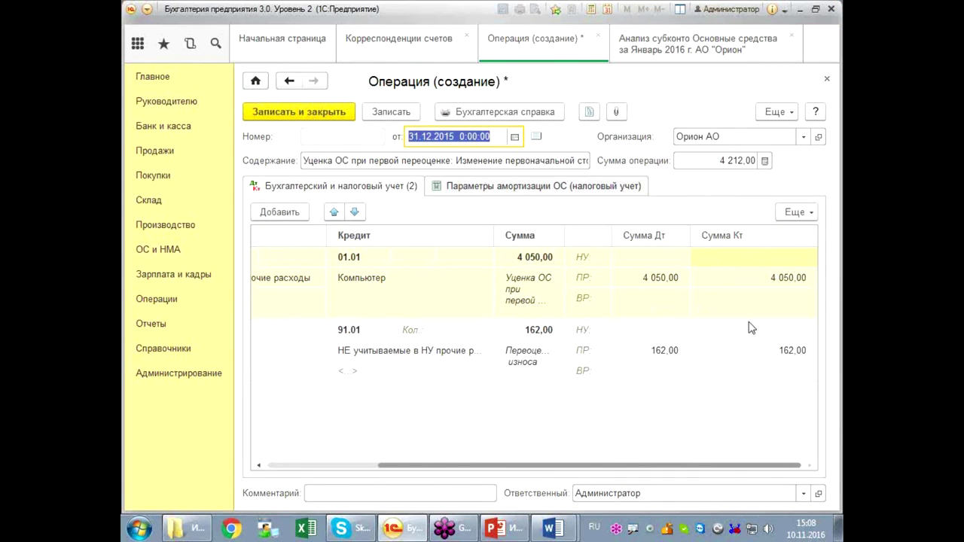
drag(698, 243, 697, 271)
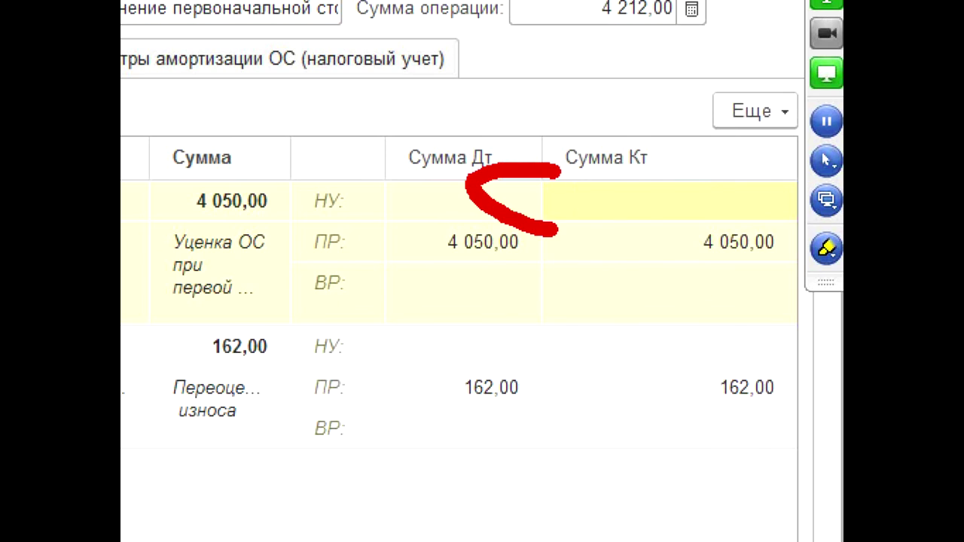
drag(556, 230, 561, 169)
mouse_move(505, 341)
mouse_down()
mouse_move(640, 338)
mouse_move(592, 338)
mouse_up()
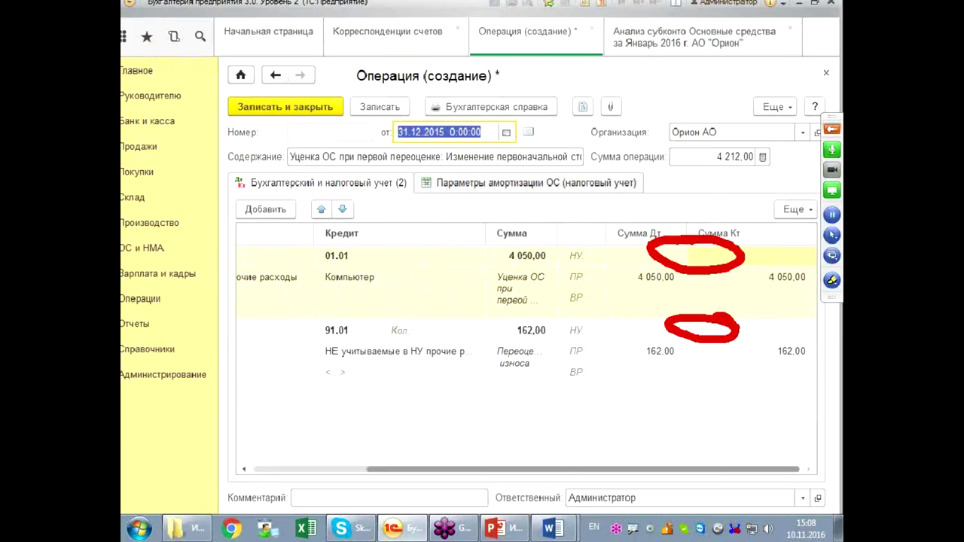
Step: Add Компьютер to the operation's "Параметры амортизации ОС (налоговый учет)" register with a useful life of 25 months
click(581, 188)
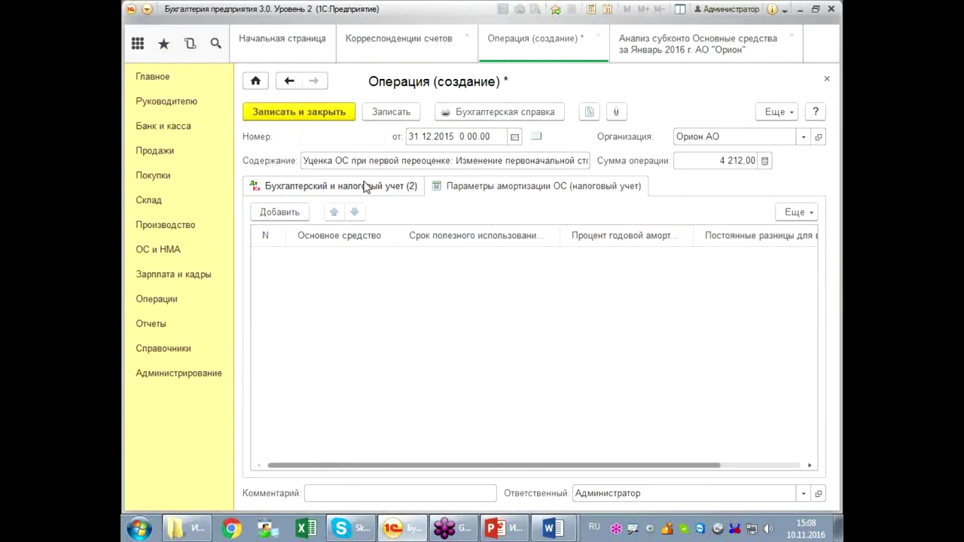
click(364, 187)
click(519, 185)
click(285, 214)
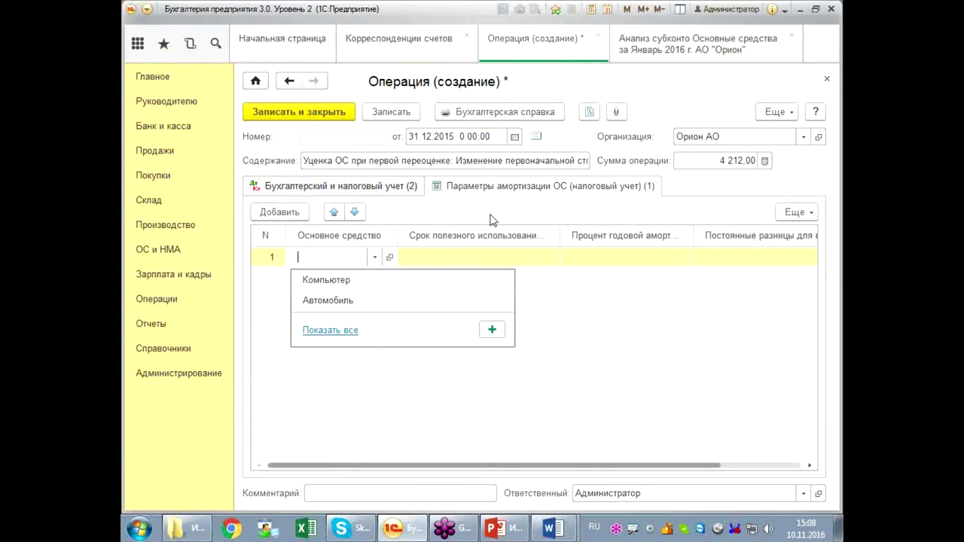
click(364, 282)
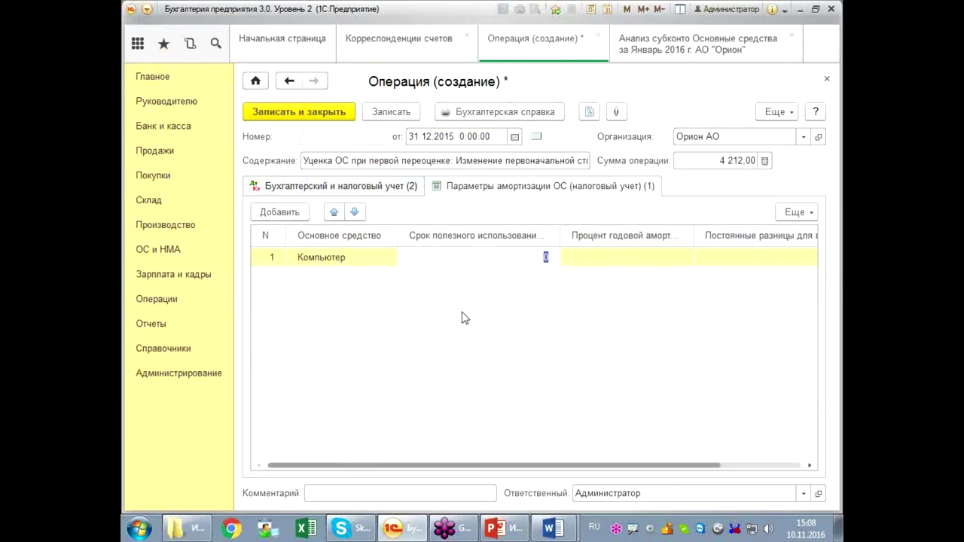
key(Tab)
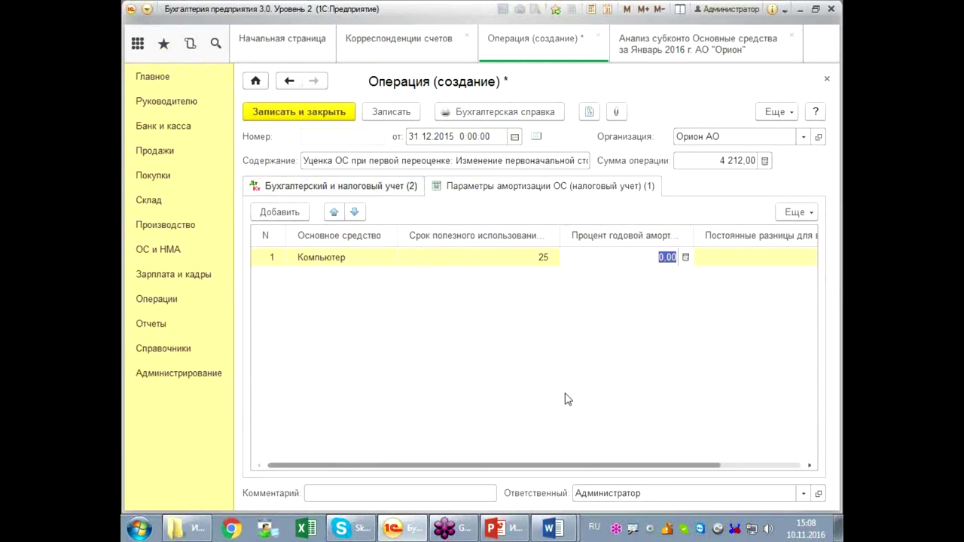
Step: Enter 4 050,00 as the permanent differences for calculating depreciation in the Компьютер row of the tax depreciation register
drag(589, 467, 708, 462)
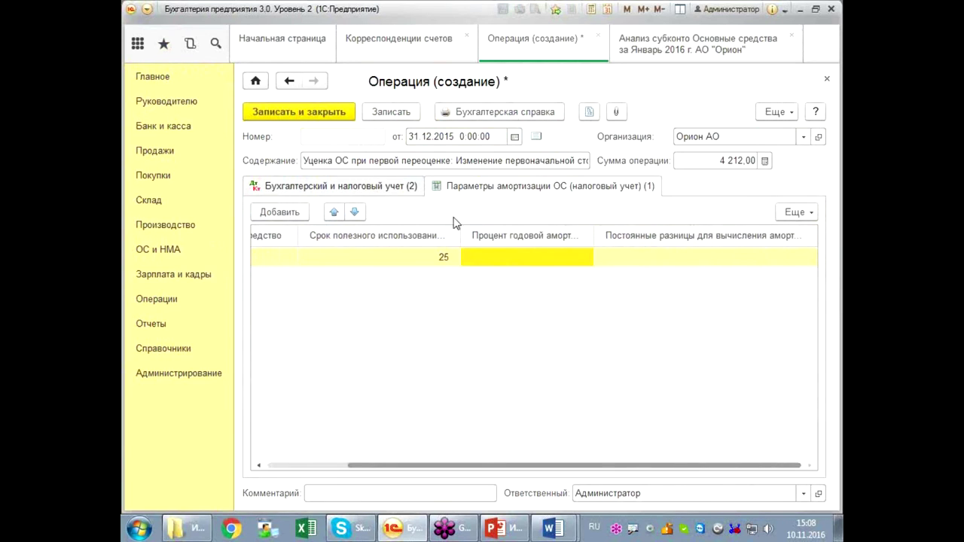
click(397, 189)
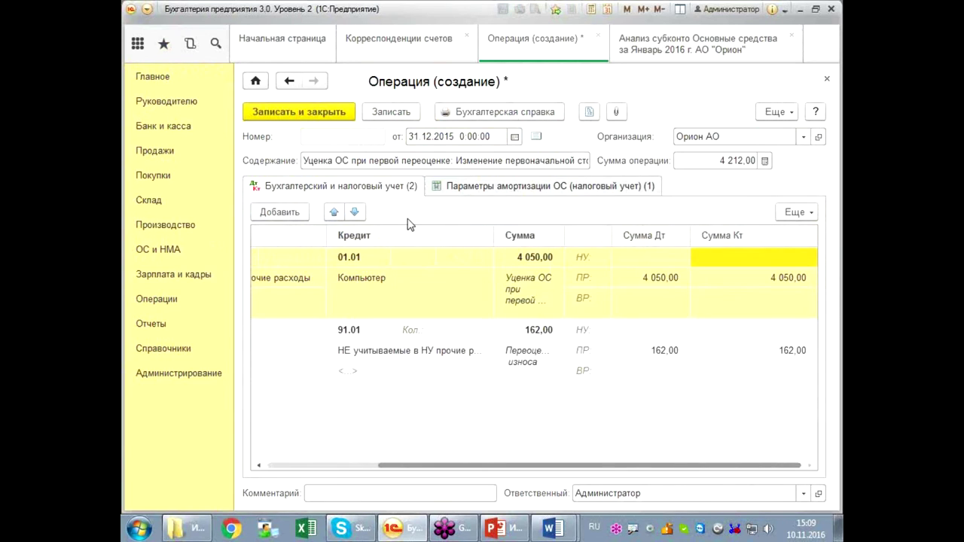
click(563, 188)
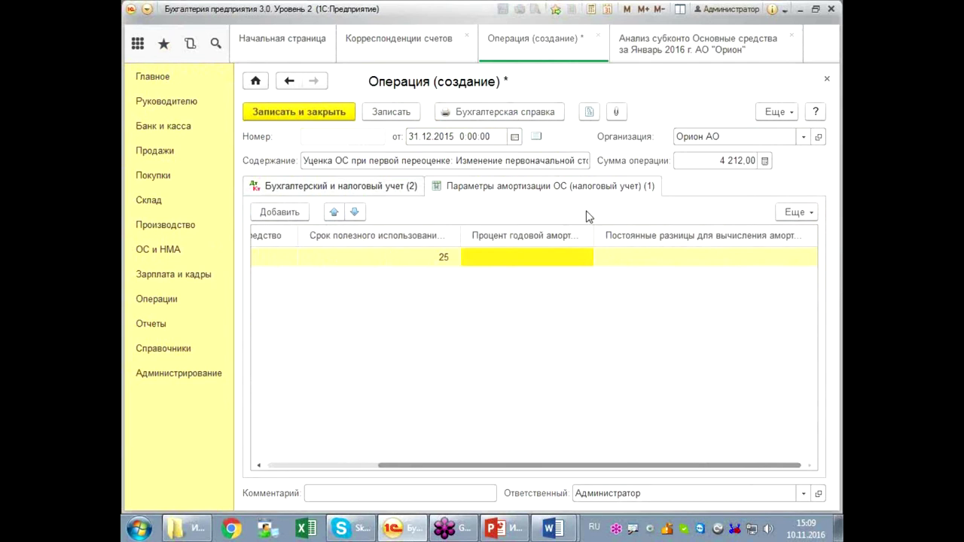
click(670, 261)
text(4 0)
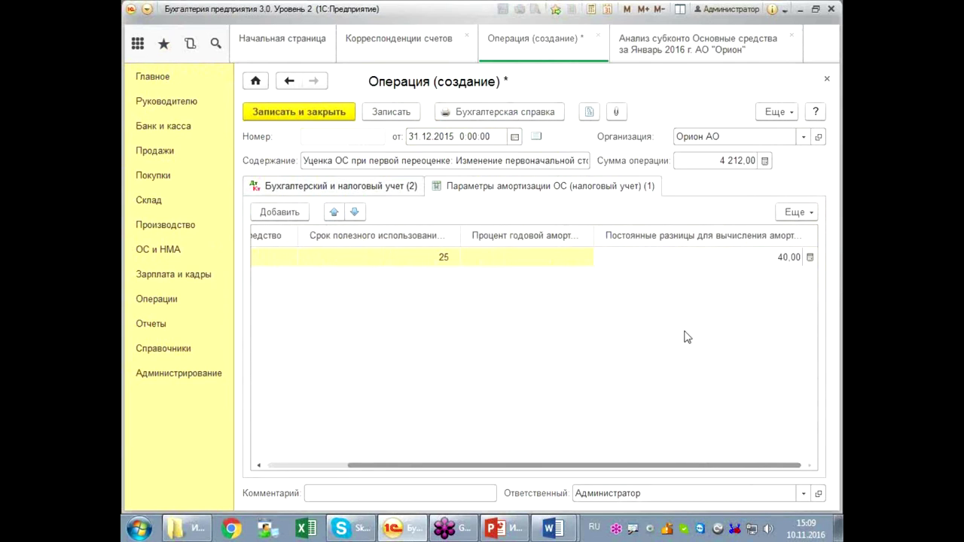
text(50)
key(Return)
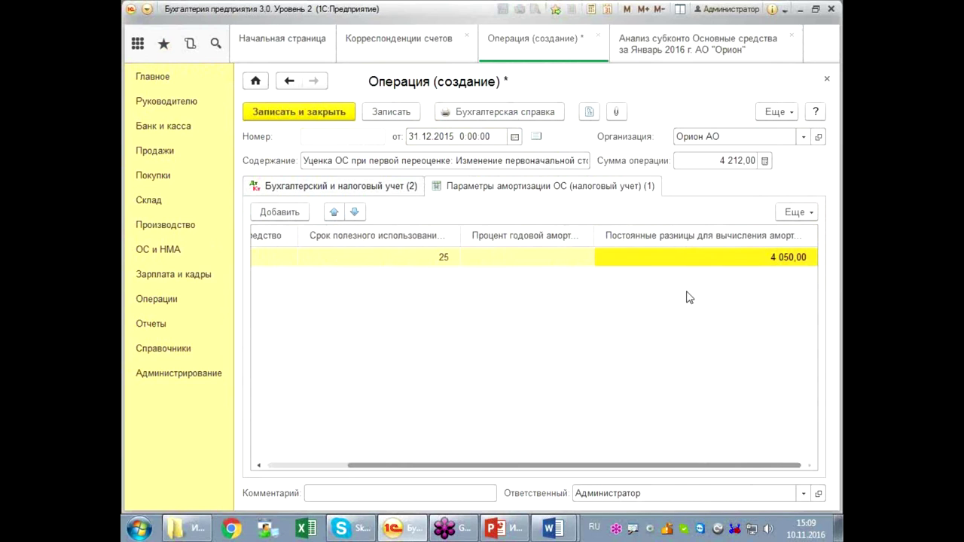
Step: Check the Компьютер row of the tax depreciation parameters and save and close the manual operation
drag(595, 465, 515, 464)
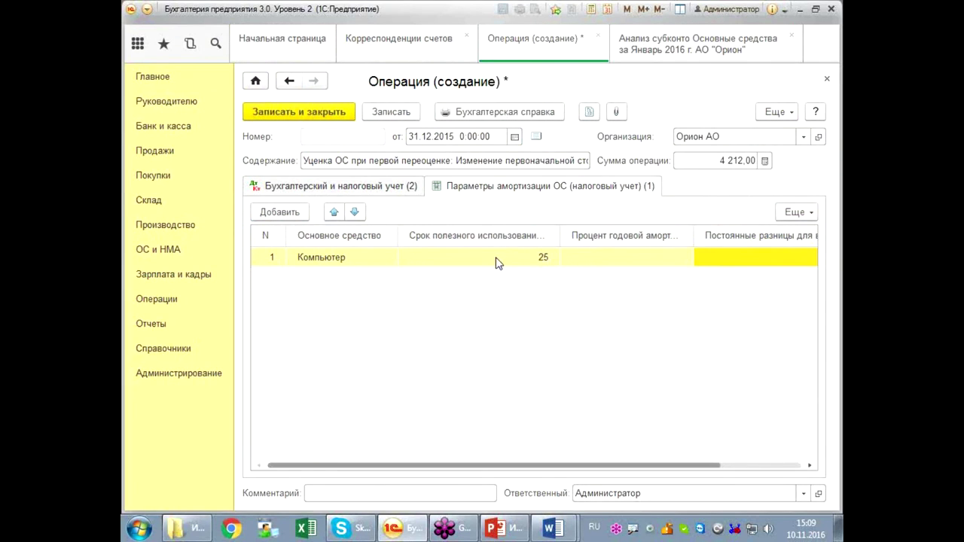
click(497, 261)
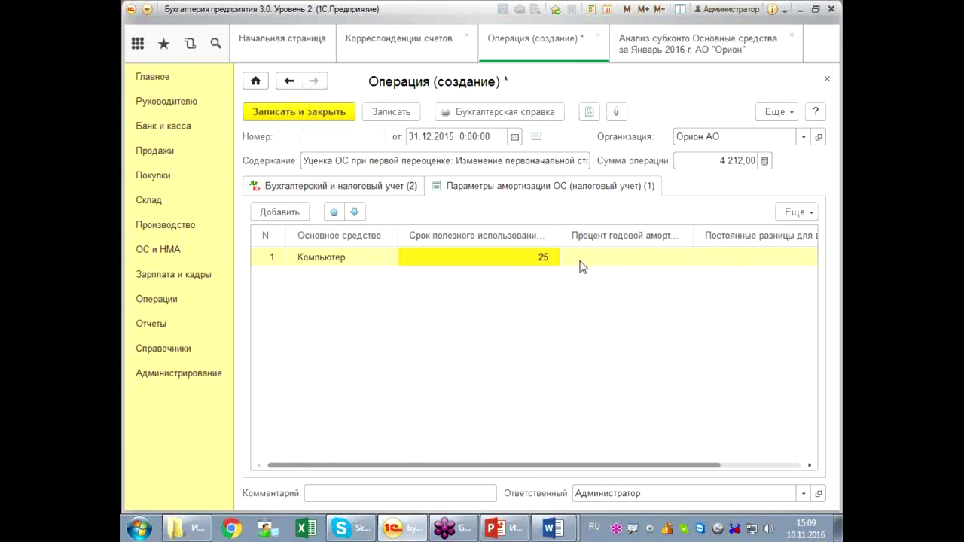
drag(508, 467, 586, 458)
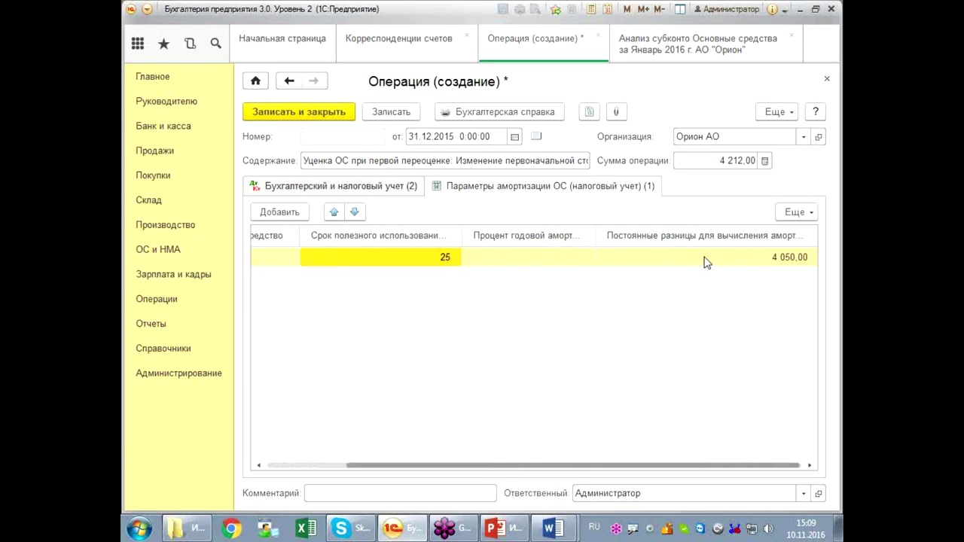
click(325, 113)
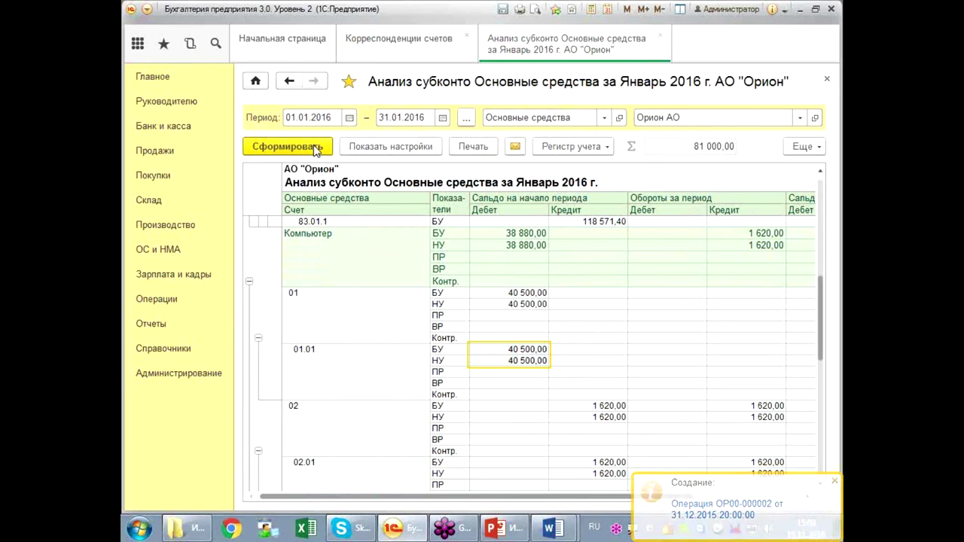
Step: Regenerate the "Анализ субконто Основные средства" report for December 2015 (01.12.2015–31.12.2015)
click(467, 117)
click(418, 225)
click(465, 333)
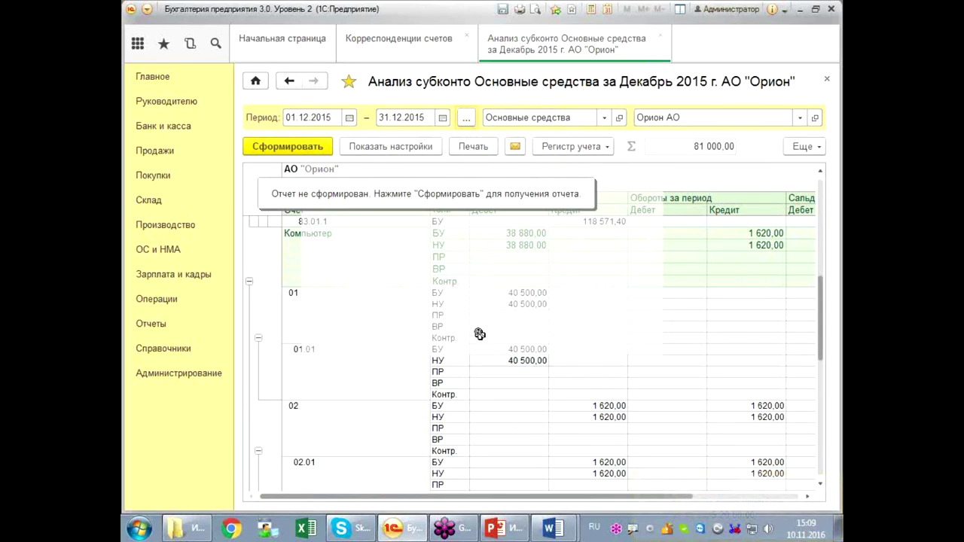
click(315, 147)
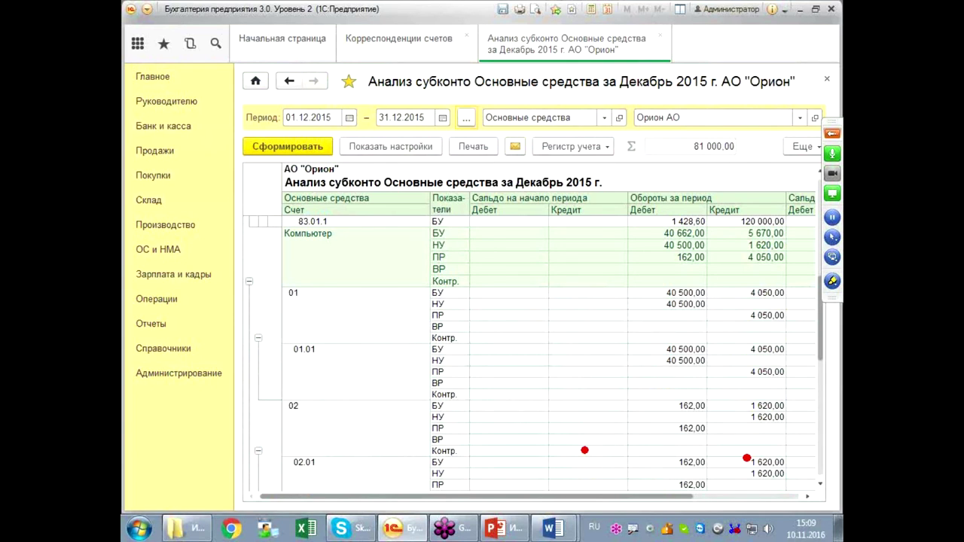
Step: Examine the computer's December turnovers and closing balances (БУ, НУ, ПР) on accounts 01 and 02 in the report
mouse_move(482, 248)
mouse_down()
mouse_move(539, 230)
mouse_move(527, 290)
mouse_move(599, 287)
mouse_move(667, 249)
mouse_move(690, 283)
mouse_move(724, 245)
mouse_move(710, 260)
mouse_move(763, 260)
mouse_move(775, 337)
mouse_move(803, 333)
mouse_up()
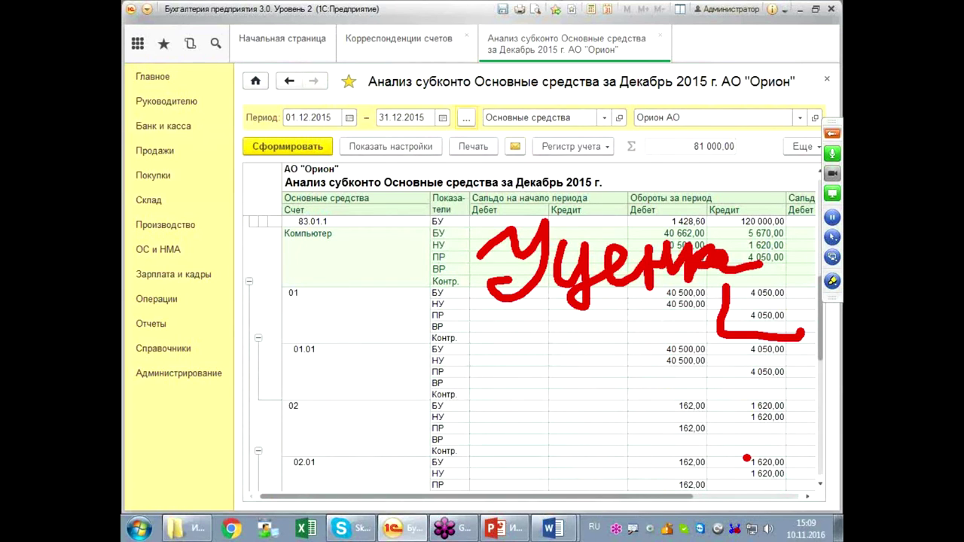
drag(725, 339, 798, 382)
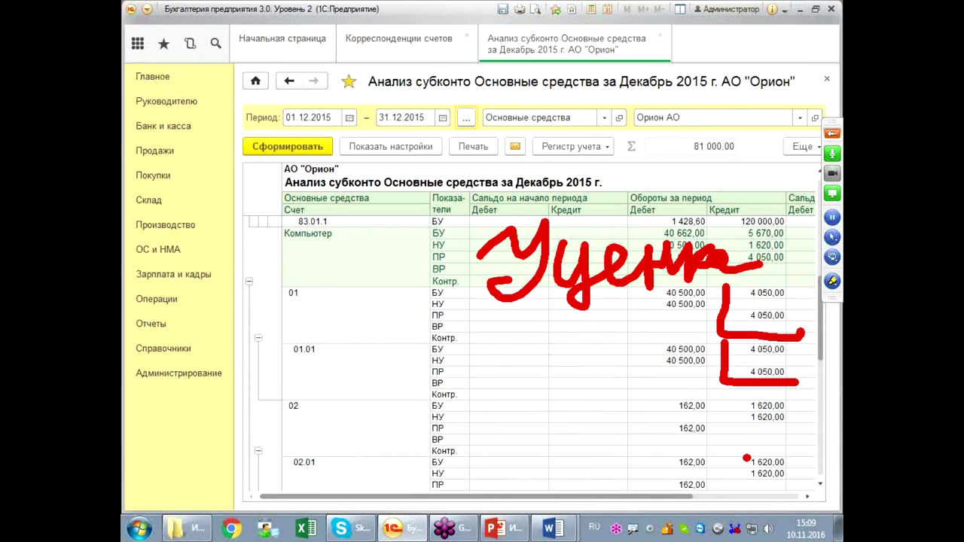
mouse_move(707, 390)
mouse_down()
mouse_move(654, 434)
mouse_move(699, 391)
mouse_up()
drag(572, 420, 613, 414)
drag(780, 303, 799, 299)
drag(757, 173, 729, 253)
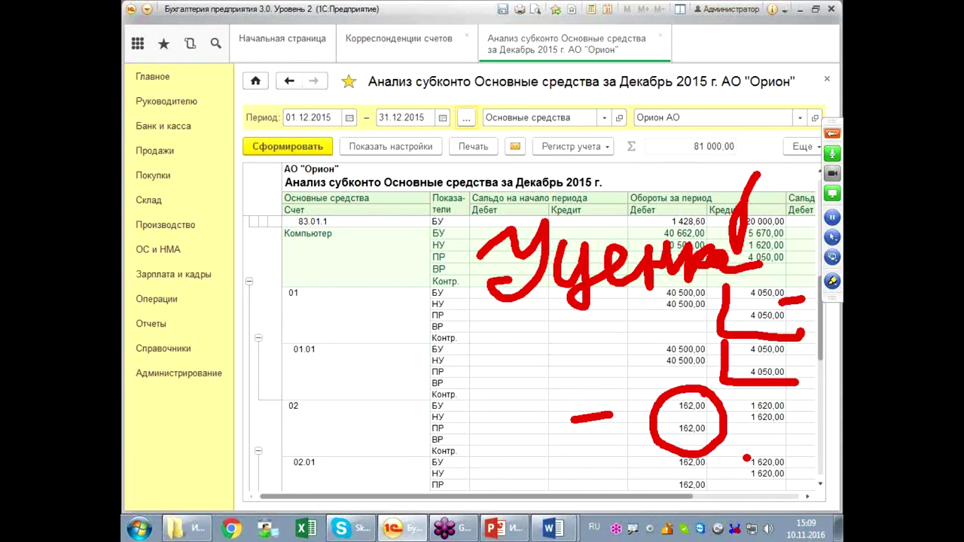
drag(758, 195, 718, 226)
key(Escape)
drag(675, 497, 818, 502)
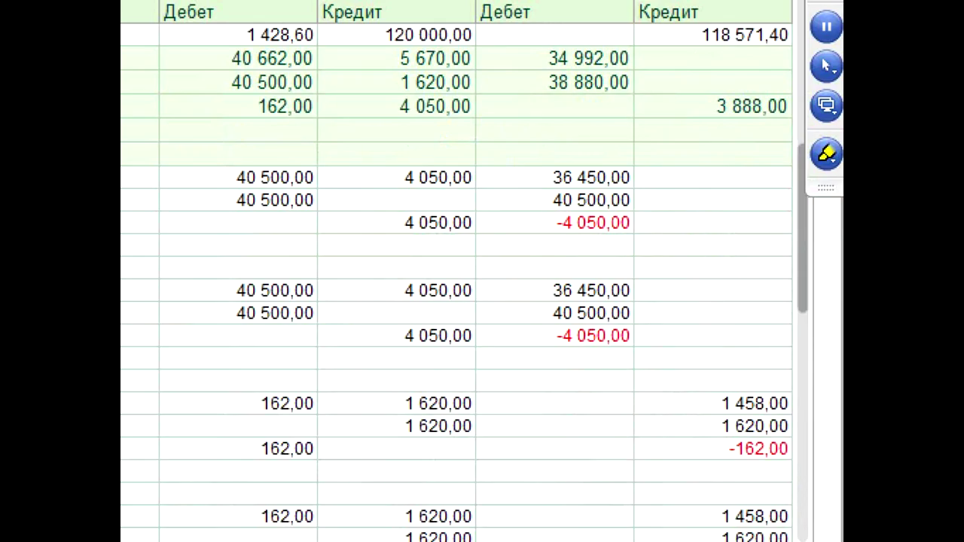
drag(749, 309, 777, 312)
click(741, 376)
drag(644, 347, 691, 336)
click(534, 517)
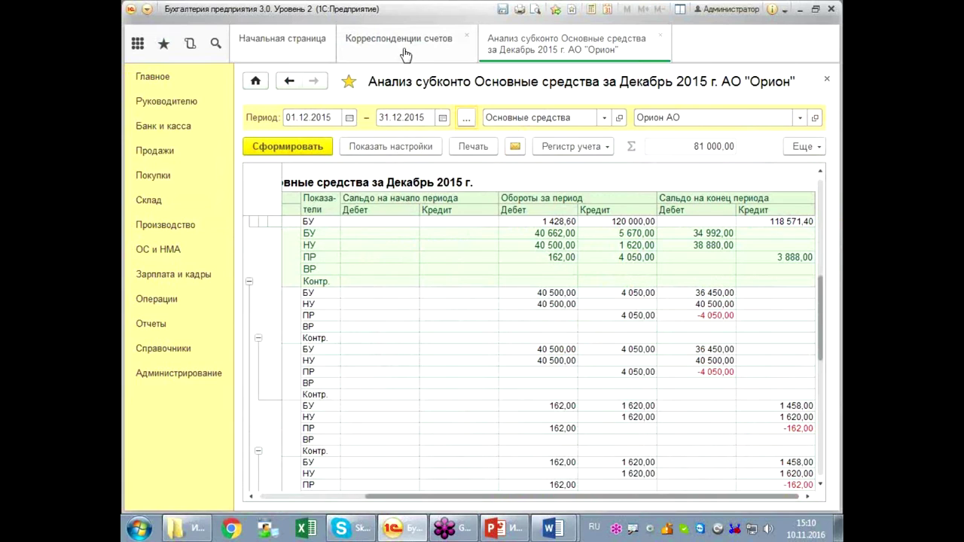
Step: Create a new "Изменение параметров амортизации ОС" document among the fixed asset depreciation parameter documents
click(149, 250)
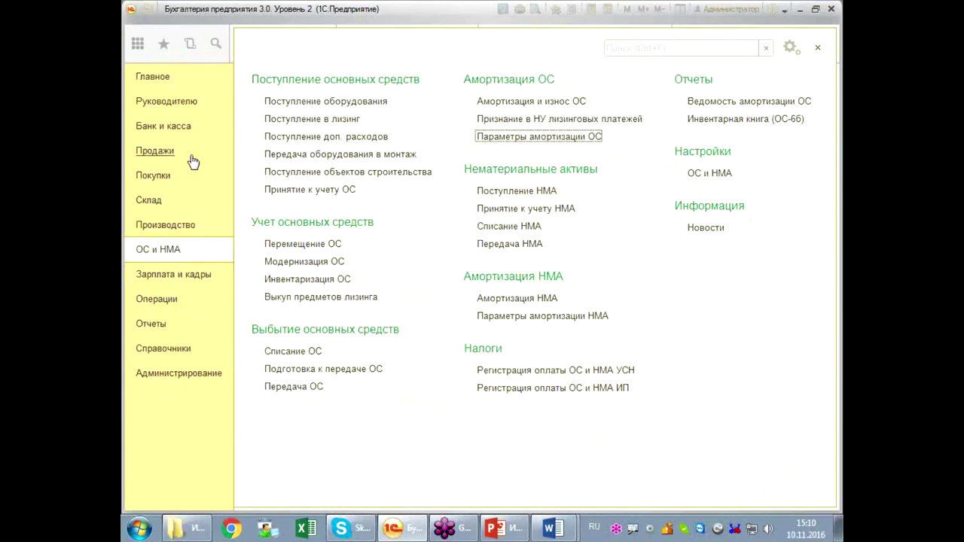
click(528, 134)
click(269, 138)
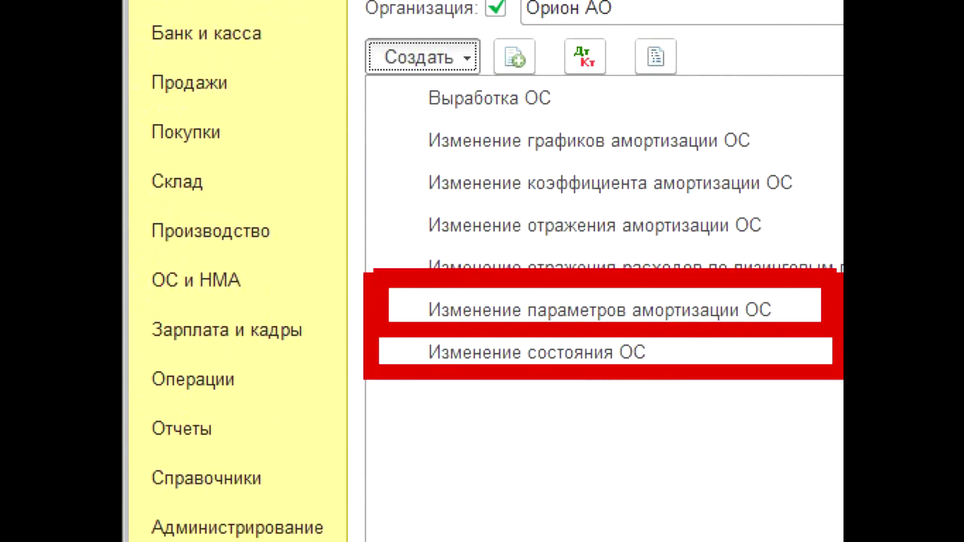
click(271, 138)
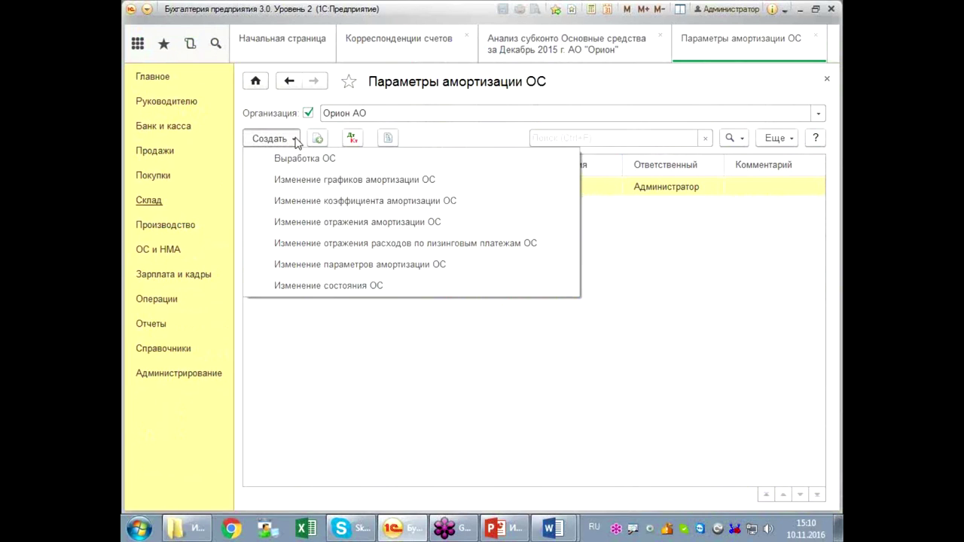
click(306, 265)
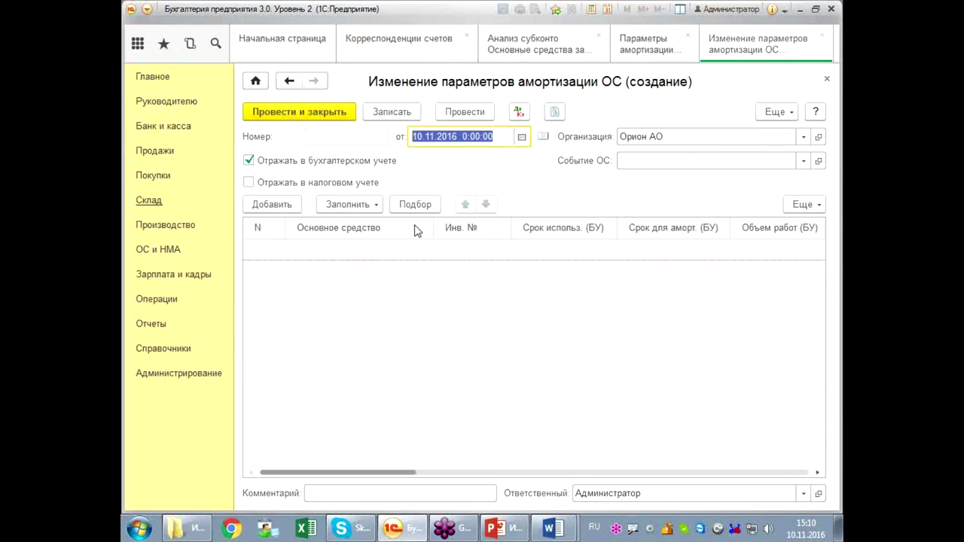
Step: Date the depreciation parameter change document 31.12.2015 and choose "Переоценка" as its fixed asset event
text(3112)
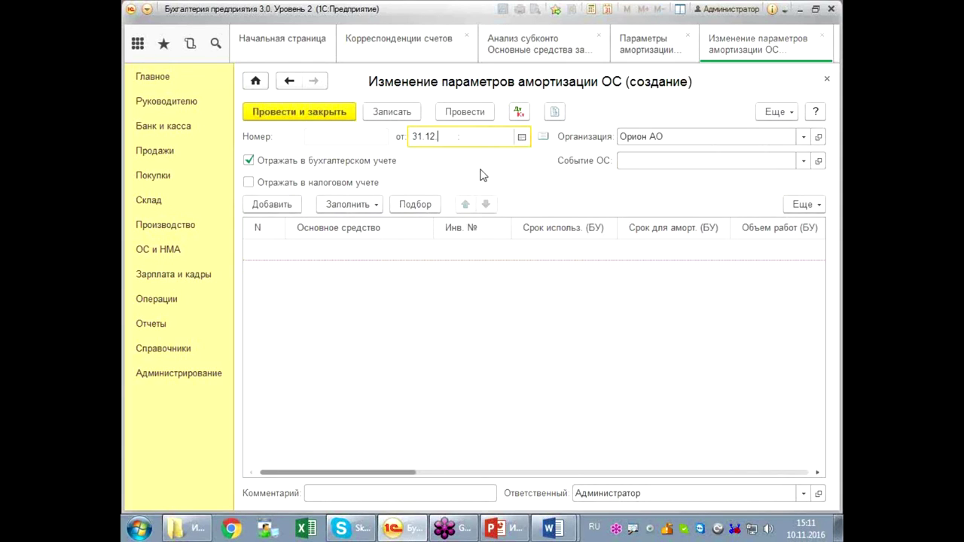
key(Tab)
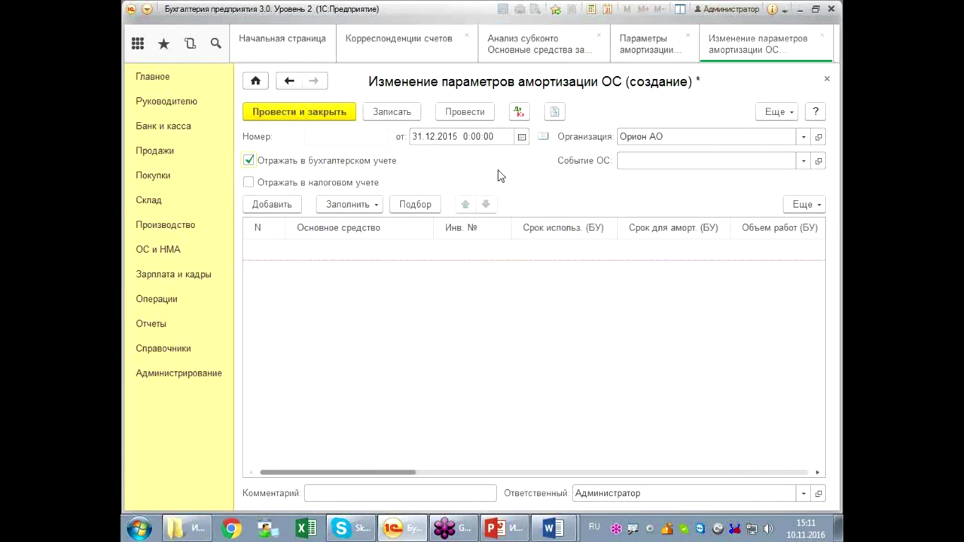
click(669, 162)
click(663, 182)
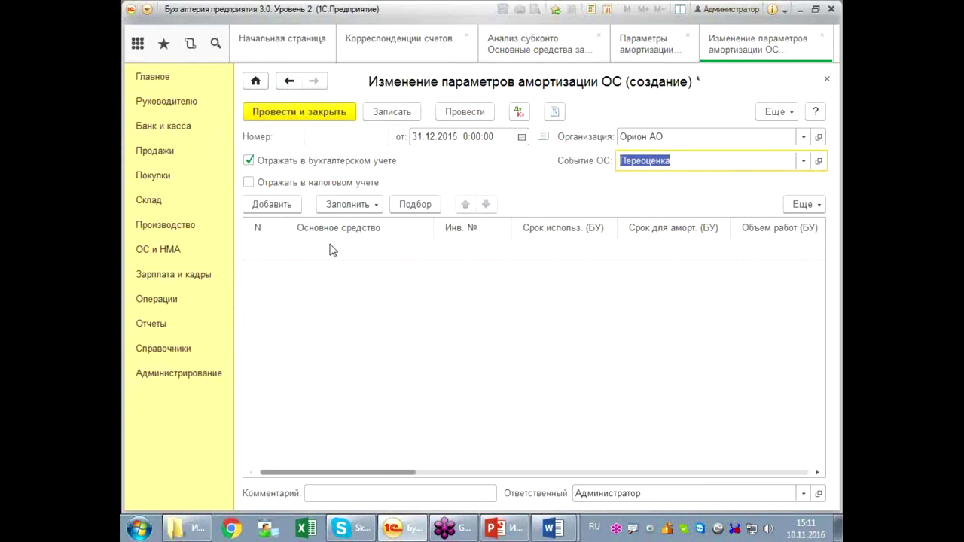
Step: Transfer Компьютер into the document through the asset selection and fill in its depreciation parameters automatically, accepting the recalculation
click(423, 205)
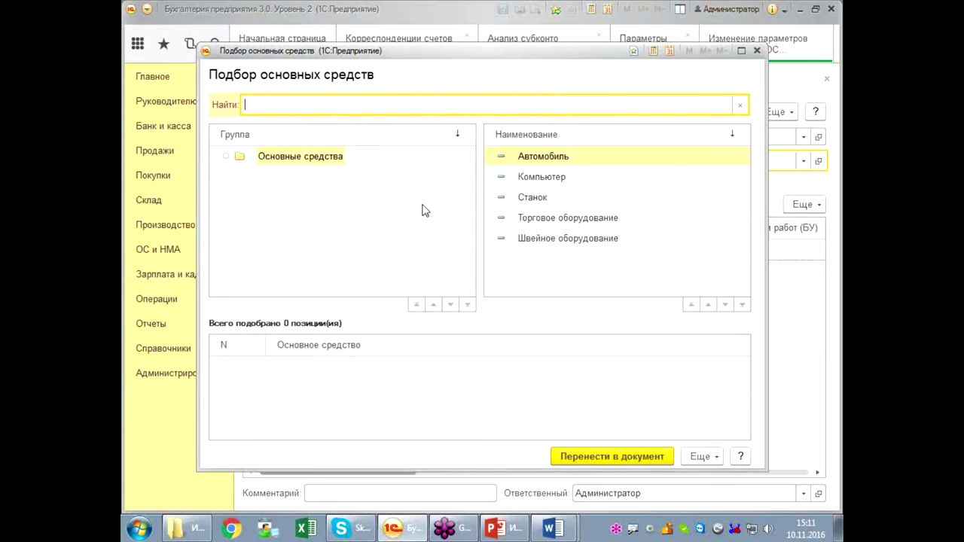
double_click(544, 177)
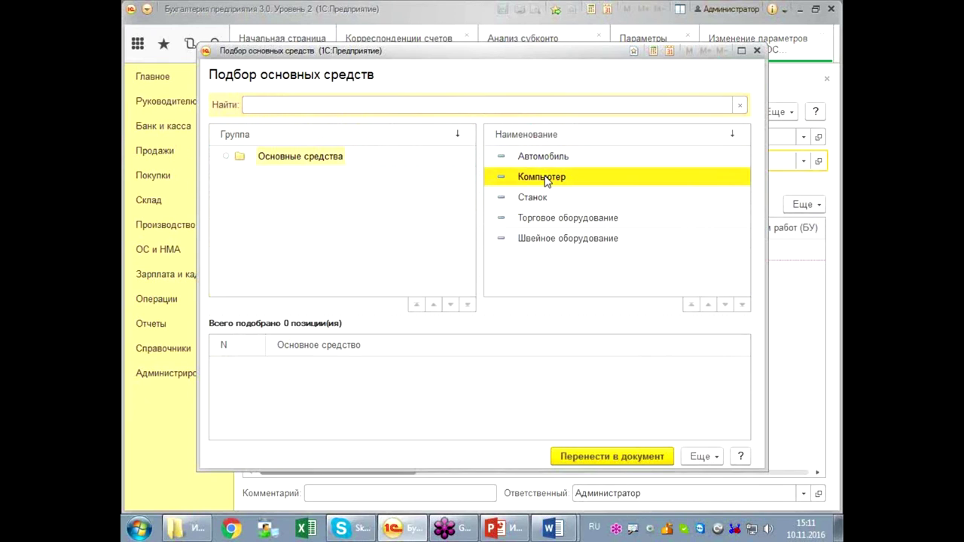
click(605, 457)
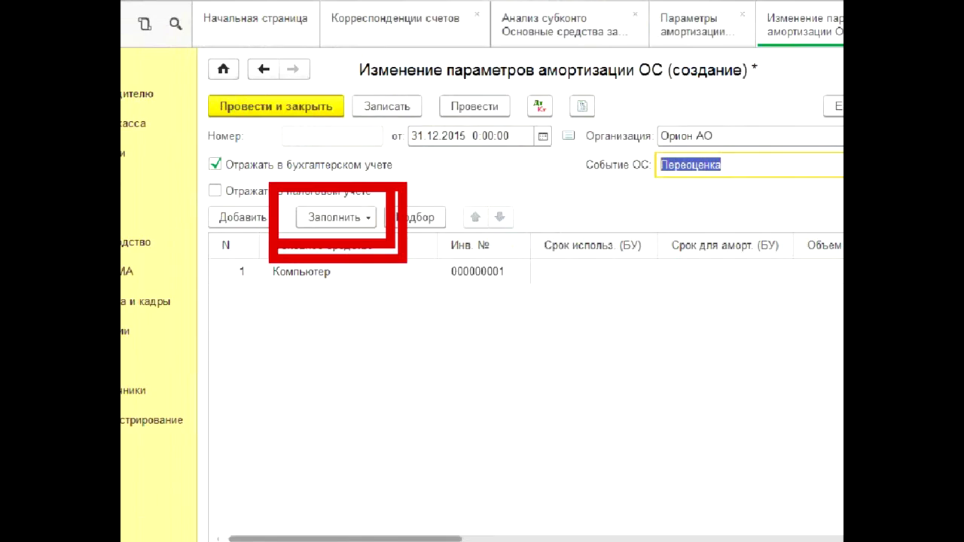
click(335, 217)
click(346, 240)
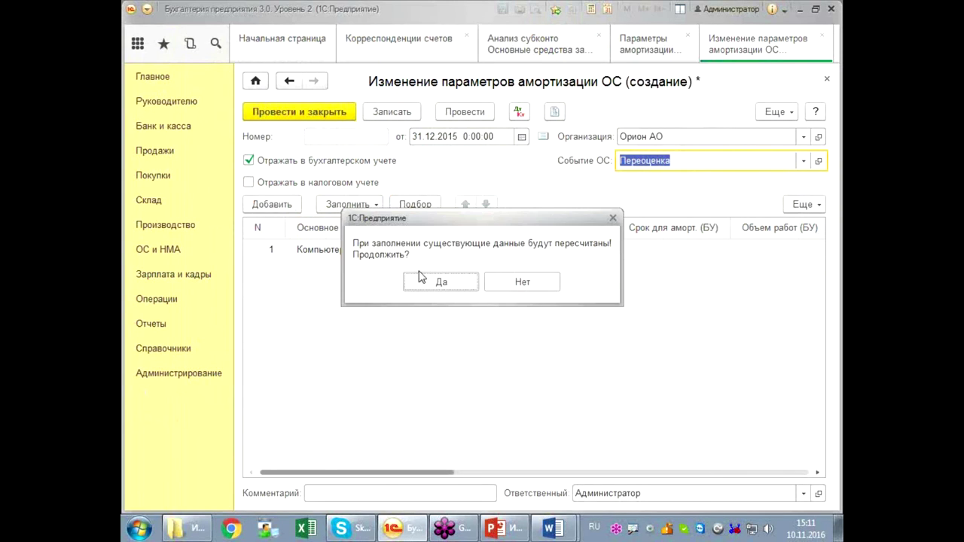
click(443, 284)
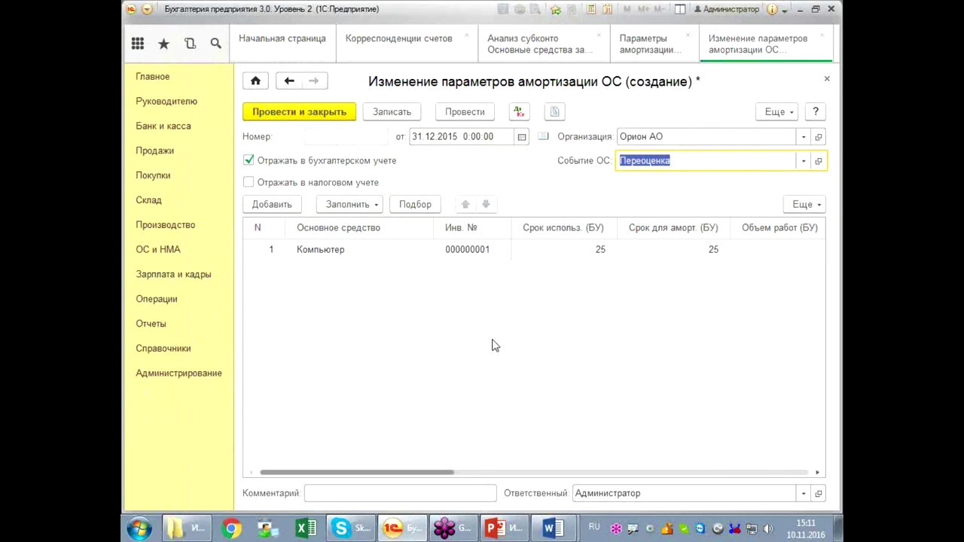
Step: Post the depreciation parameter change document and show its register movements
drag(414, 475, 376, 447)
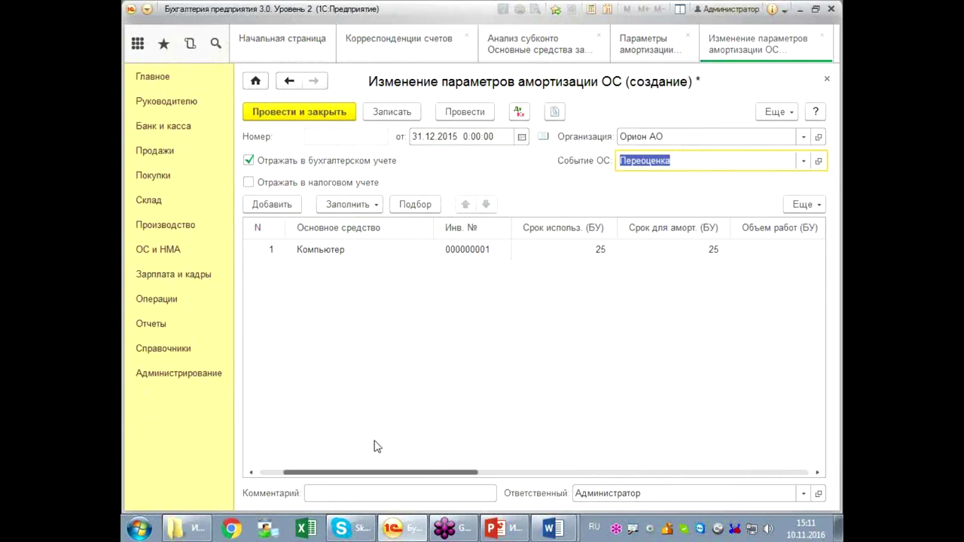
click(461, 113)
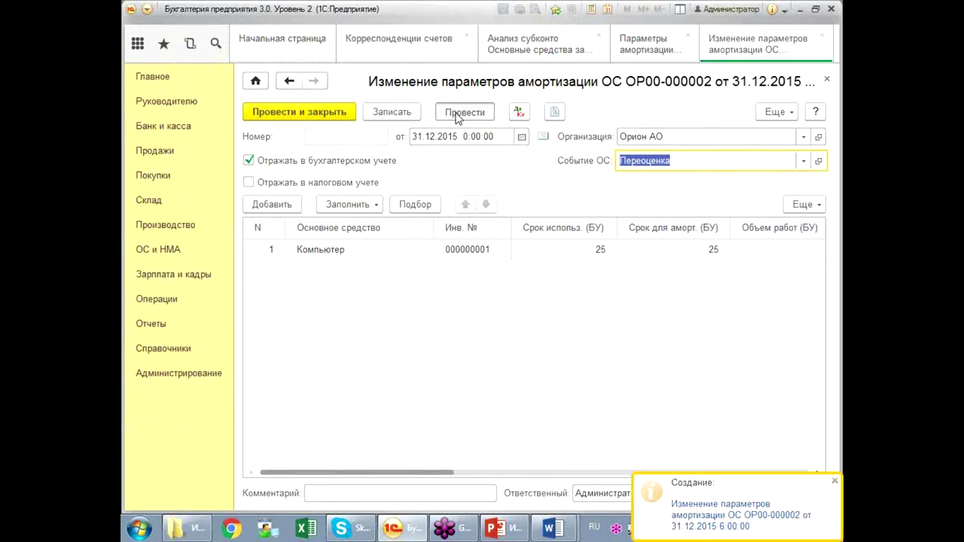
click(518, 115)
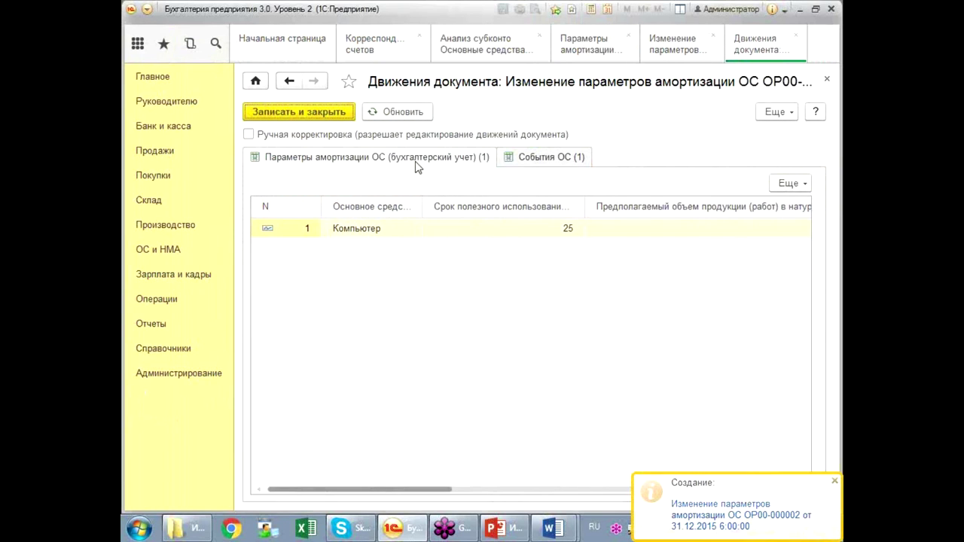
Step: Review the document's accounting depreciation parameter and fixed asset event records, and close the movements view
click(512, 157)
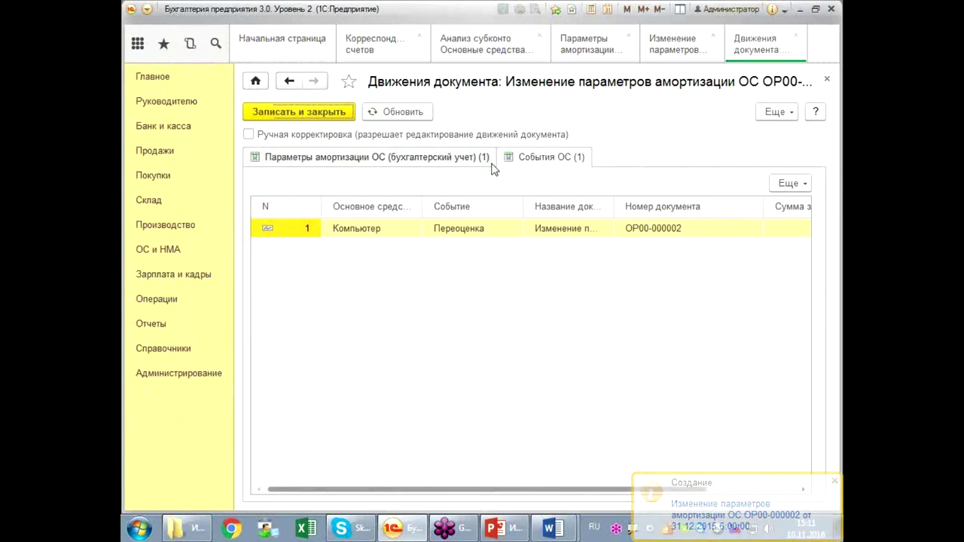
click(455, 161)
click(523, 164)
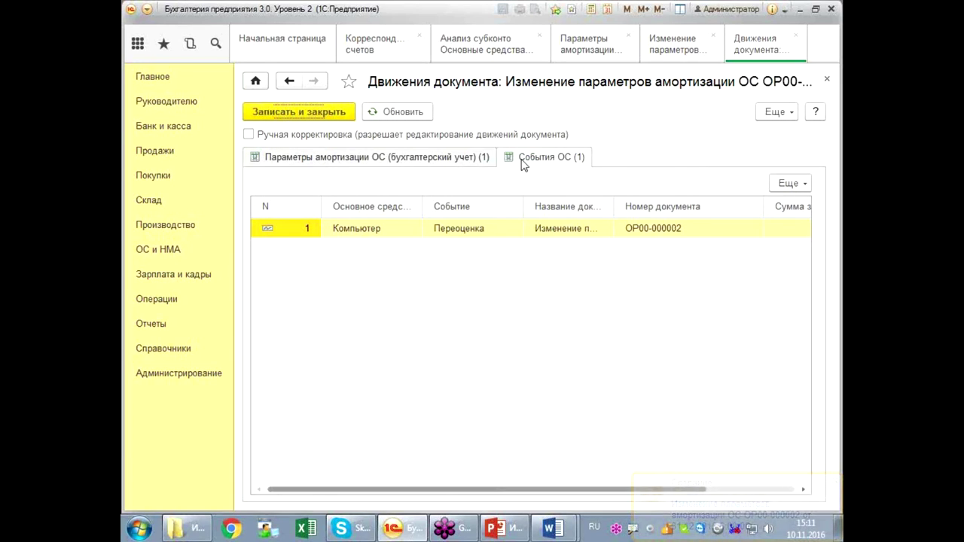
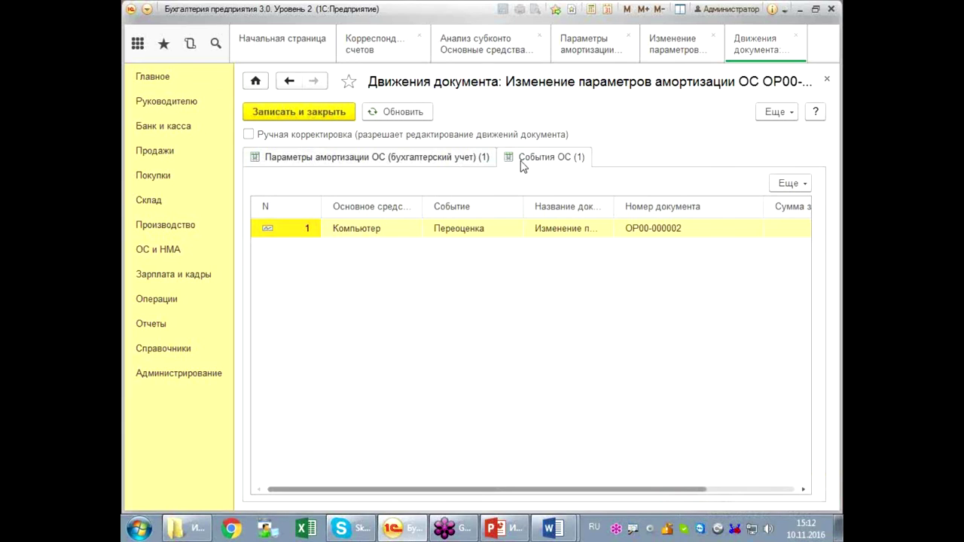
click(458, 158)
click(826, 81)
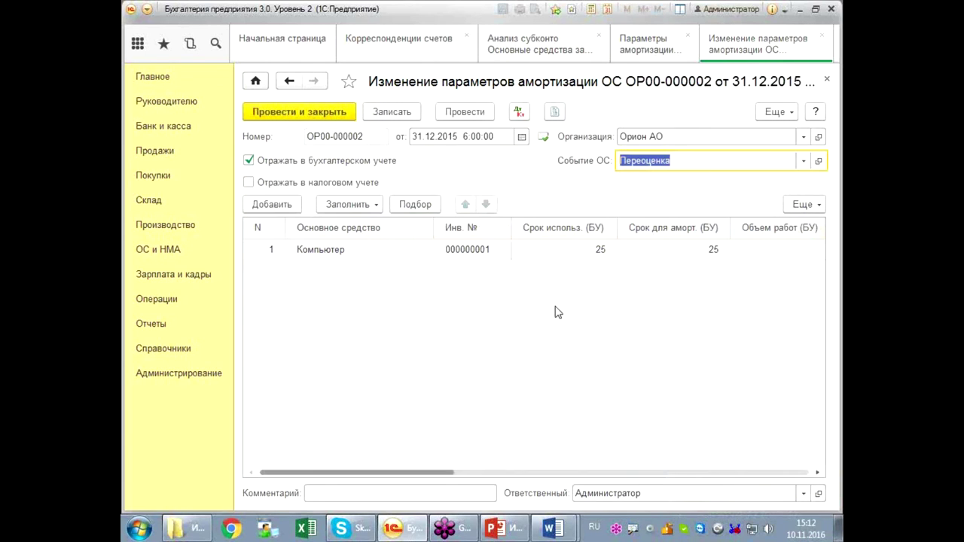
Step: Examine the Стоимость для вычисления аморт. (БУ) value for Компьютер in the parameter change document
drag(442, 478, 694, 476)
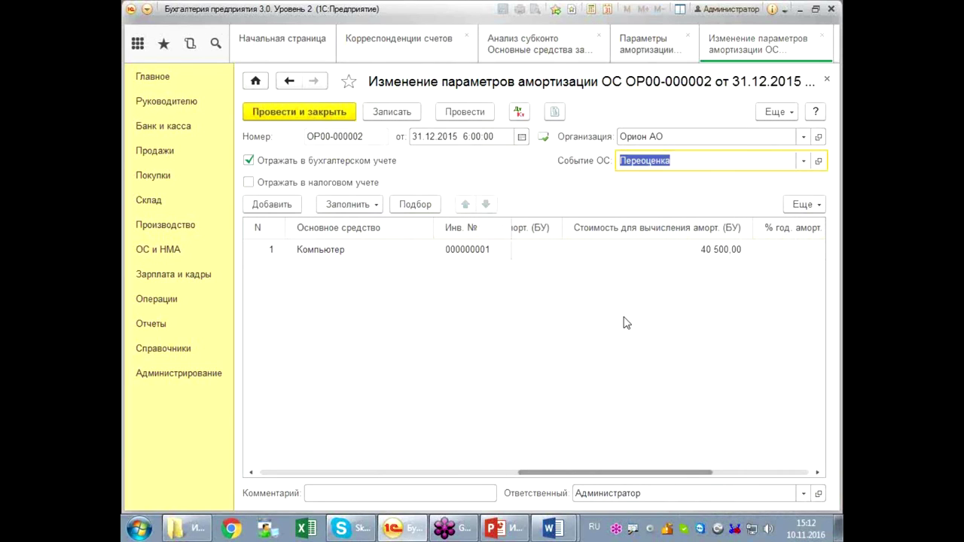
click(621, 250)
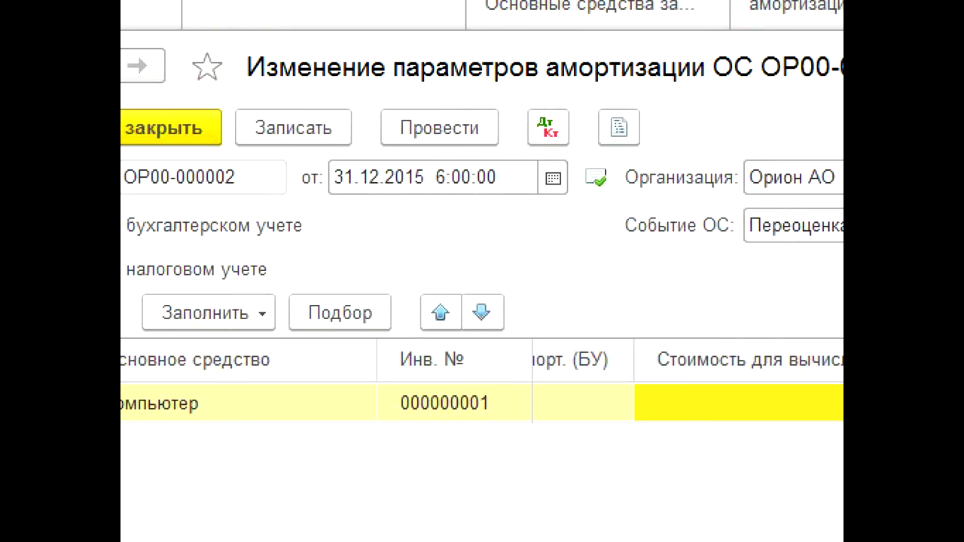
drag(513, 206, 727, 259)
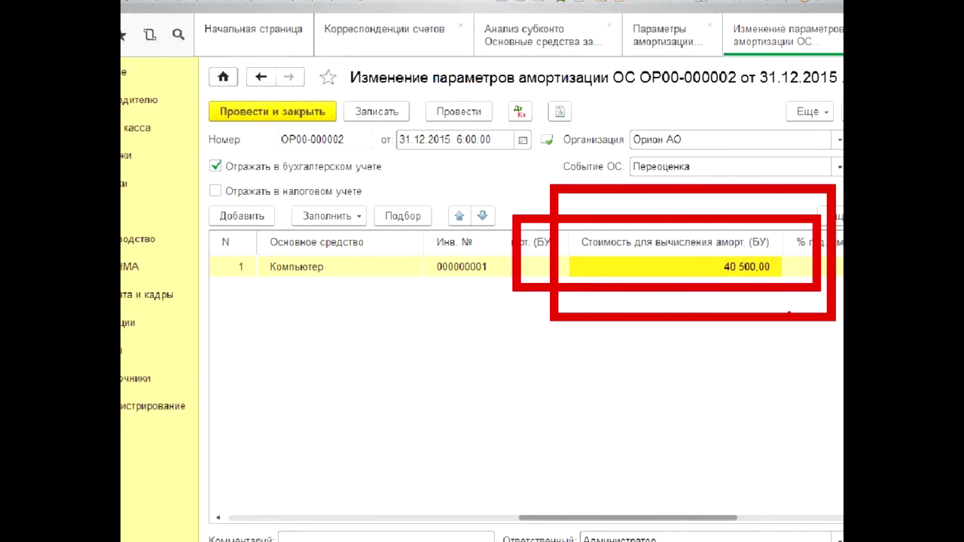
drag(699, 433, 684, 348)
drag(668, 390, 725, 385)
drag(744, 349, 757, 441)
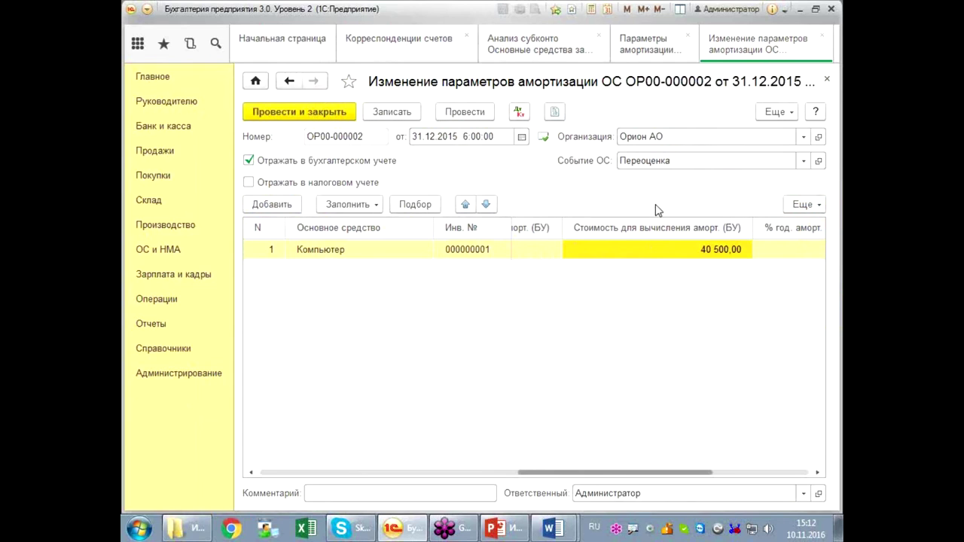
Step: Compare the document's depreciation cost with the computer's closing accounting balance in the December 2015 fixed asset subconto analysis
click(538, 46)
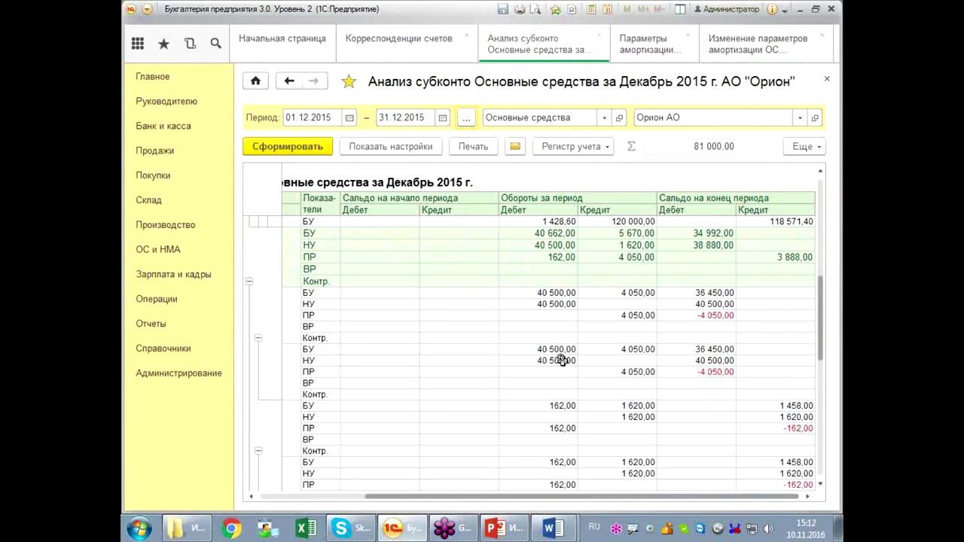
click(694, 294)
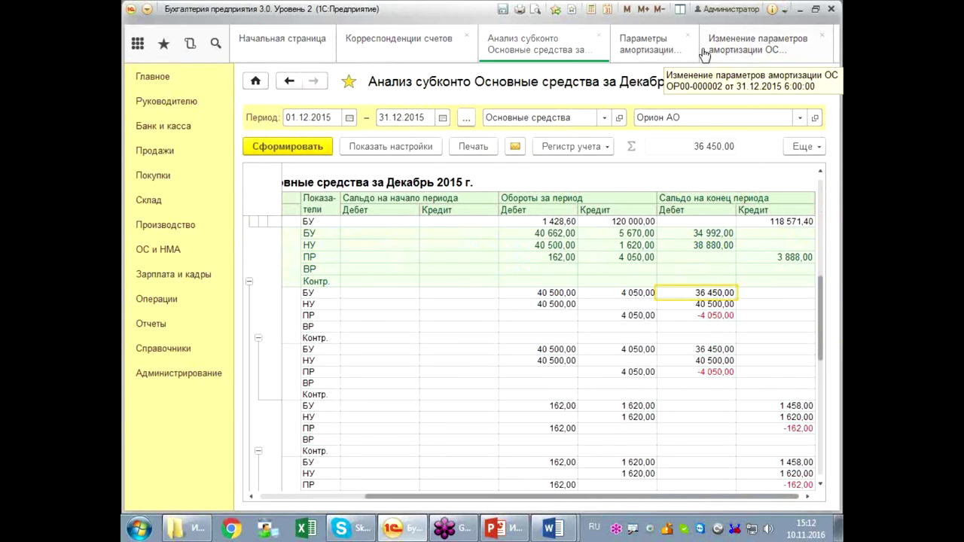
click(733, 53)
click(653, 52)
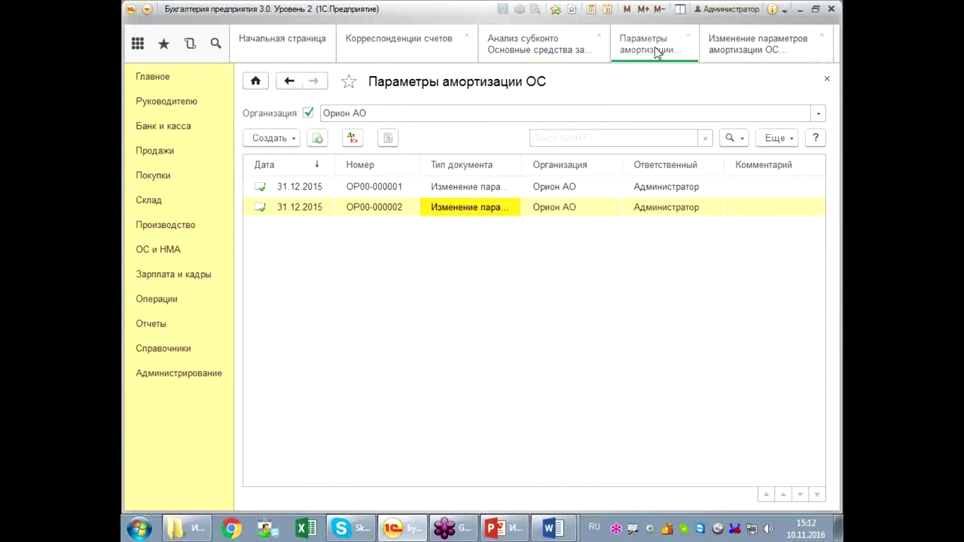
click(746, 58)
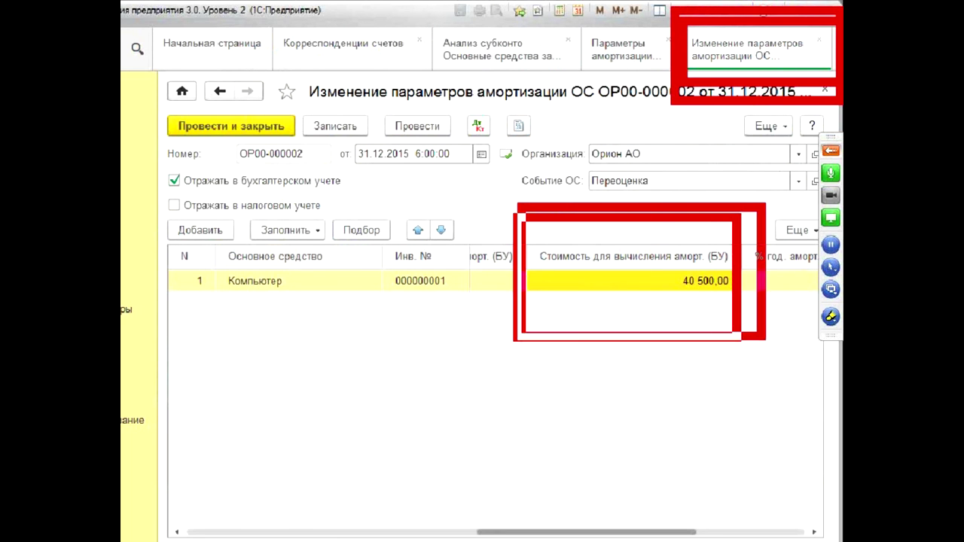
click(531, 46)
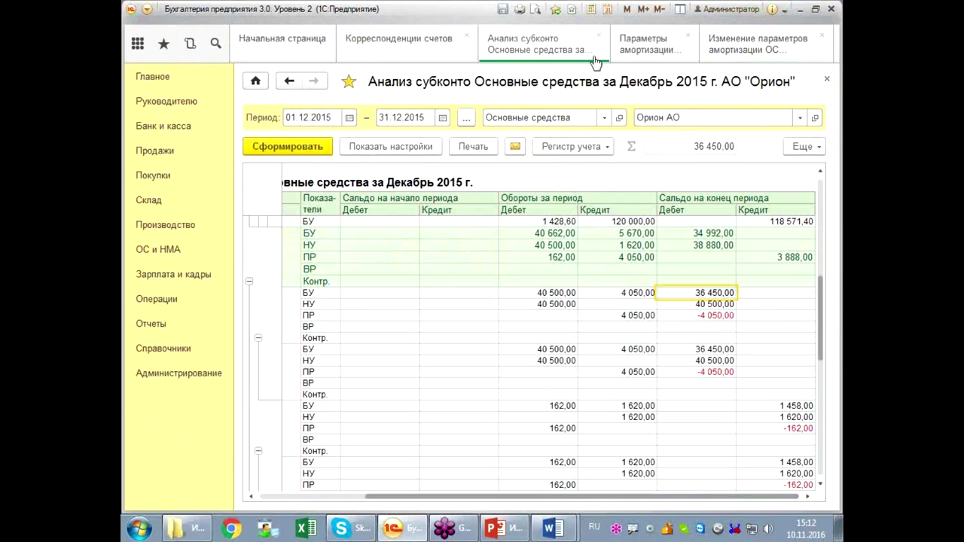
Step: Set Стоимость для вычисления аморт. (БУ) for Компьютер to 36 450,00 and post the document
click(763, 45)
double_click(658, 251)
text(36)
key(Return)
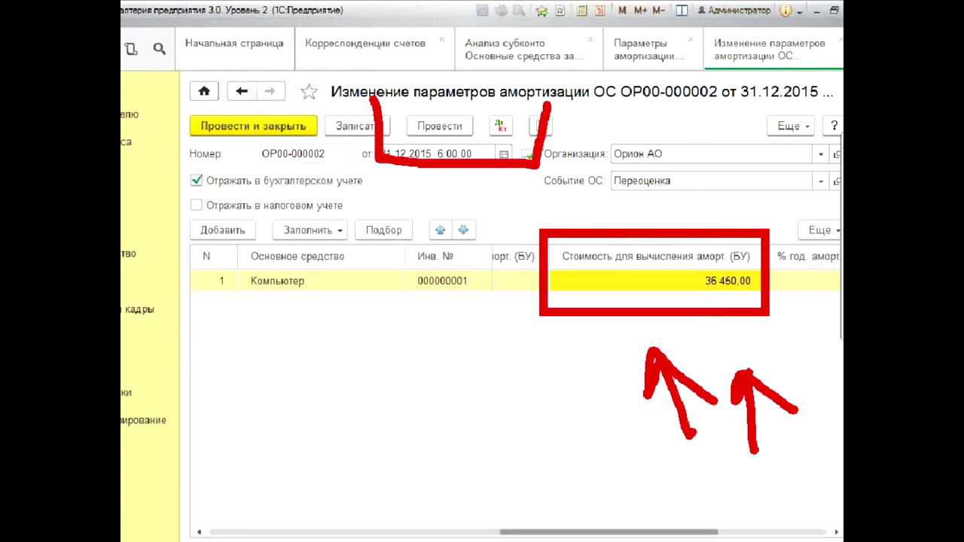
click(443, 126)
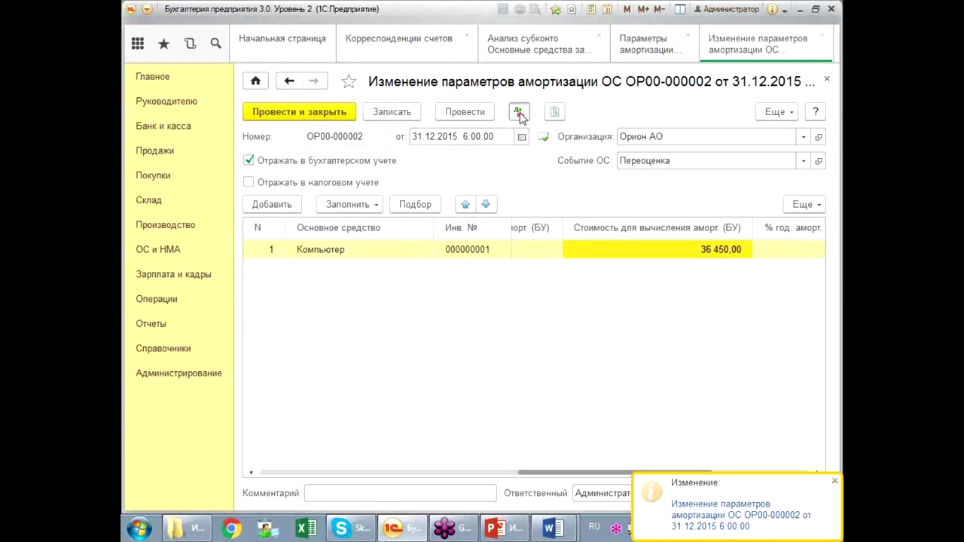
Step: Check the reposted document's depreciation parameter and event movements, and close both the movements view and the document
click(519, 113)
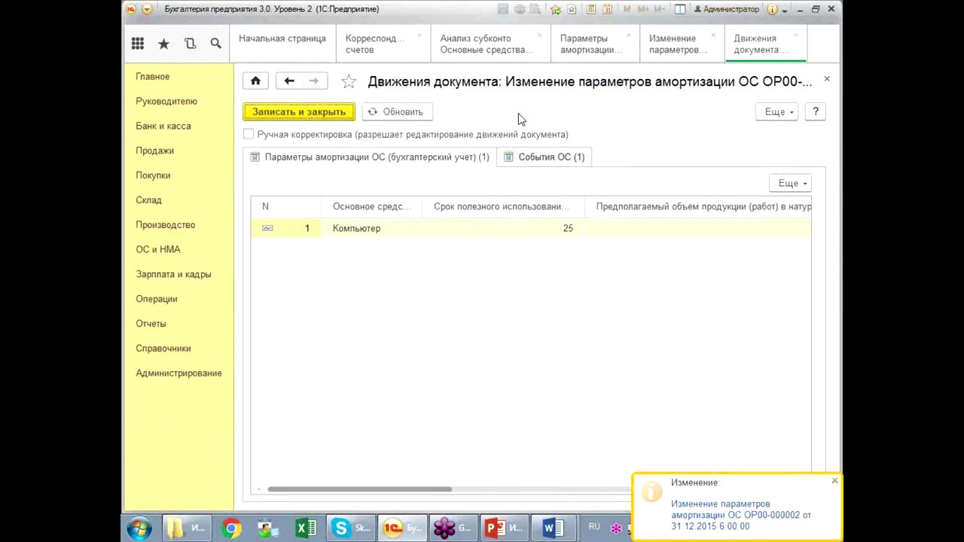
drag(433, 494, 622, 498)
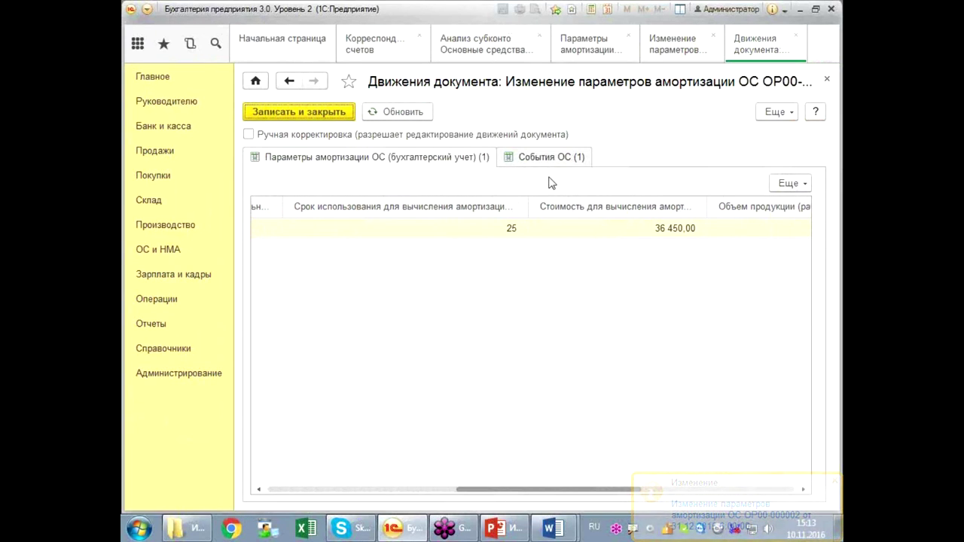
click(548, 160)
drag(505, 490, 680, 500)
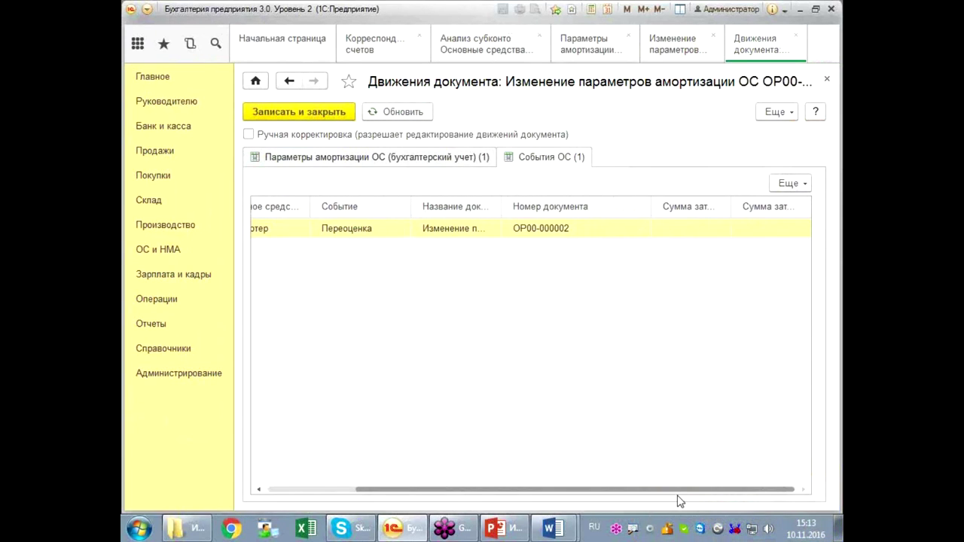
click(827, 79)
click(827, 80)
click(827, 81)
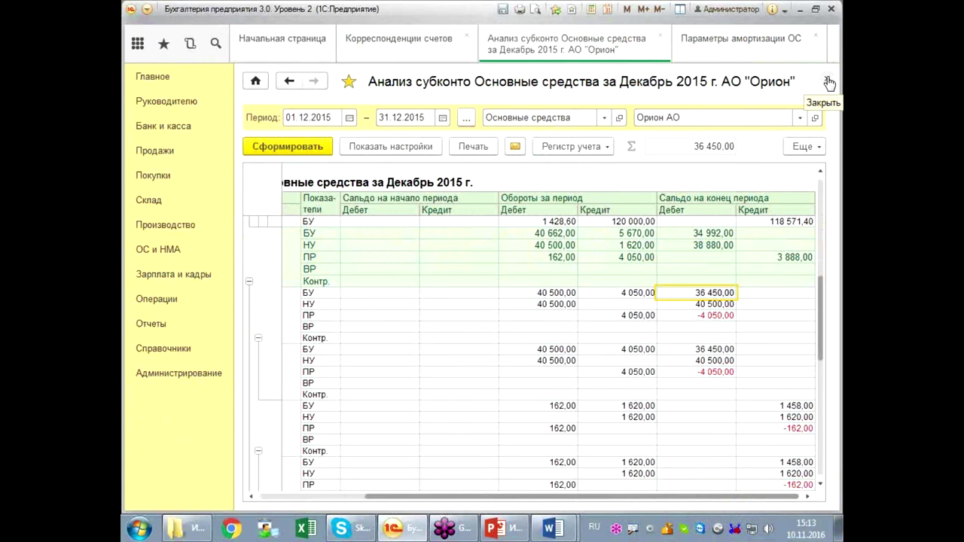
Step: Return to the Параметры амортизации ОС list and check where it is located in the ОС и НМА section
click(720, 55)
click(549, 188)
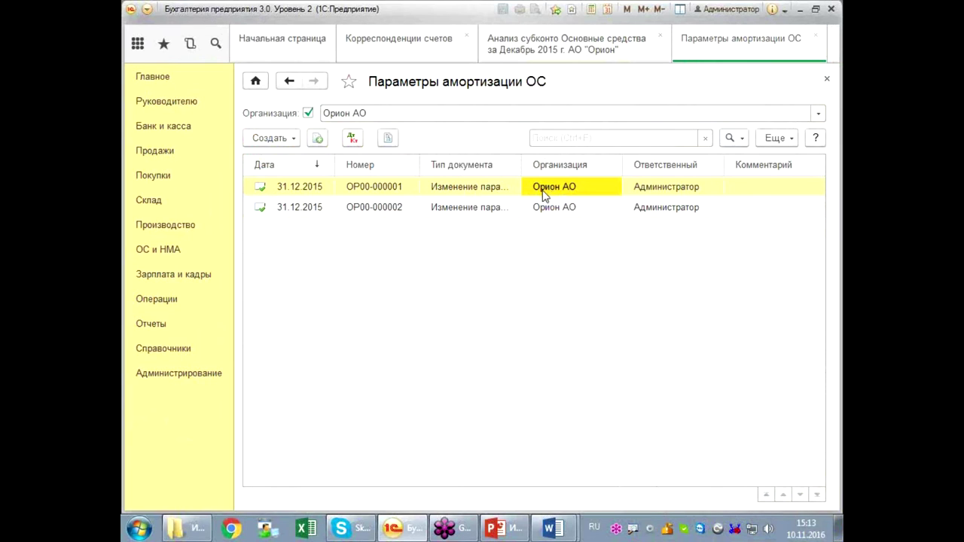
click(174, 249)
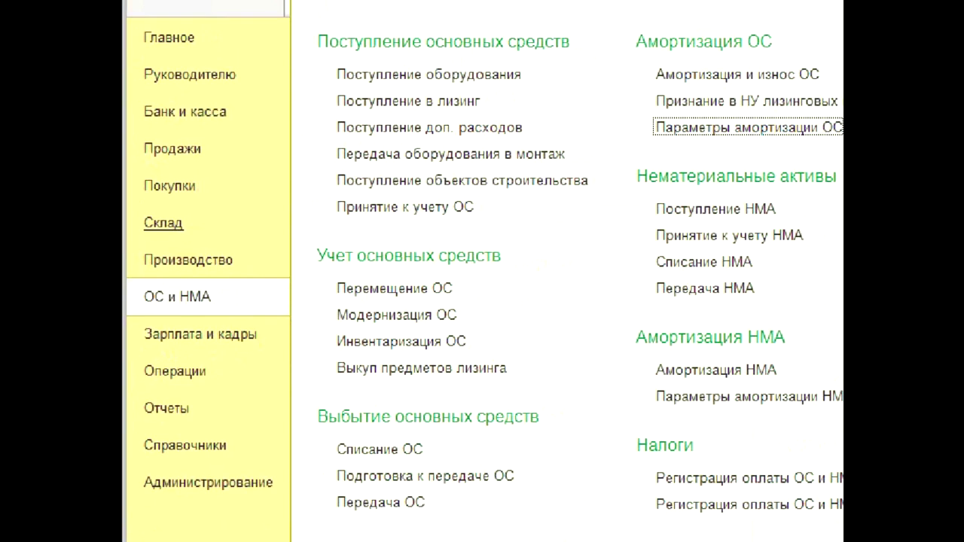
mouse_move(122, 267)
mouse_down()
mouse_move(278, 256)
mouse_move(339, 346)
mouse_move(343, 256)
mouse_up()
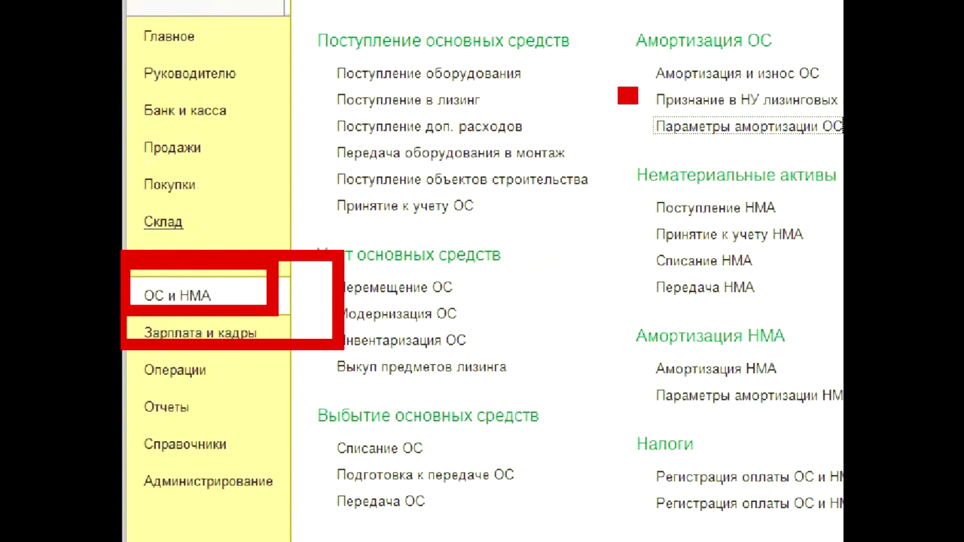
drag(628, 96, 844, 155)
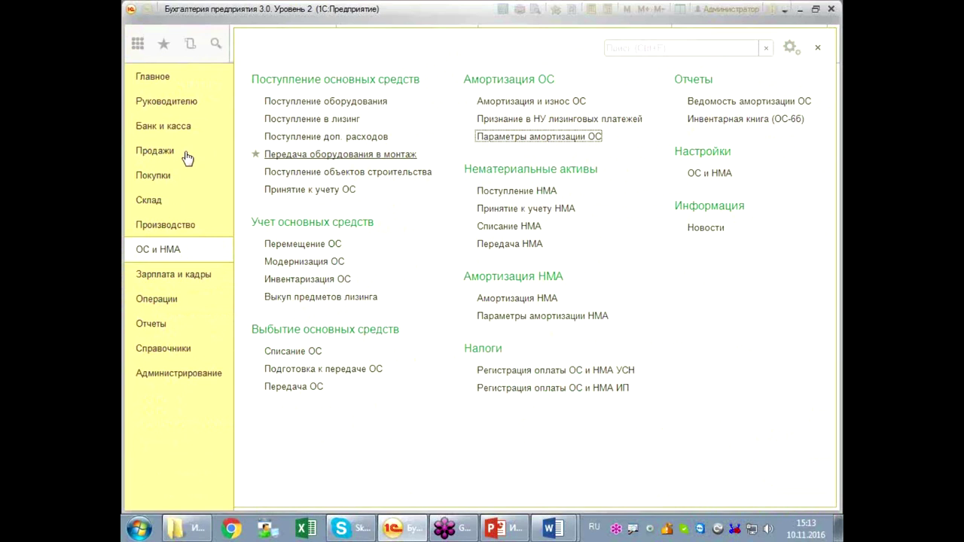
click(701, 126)
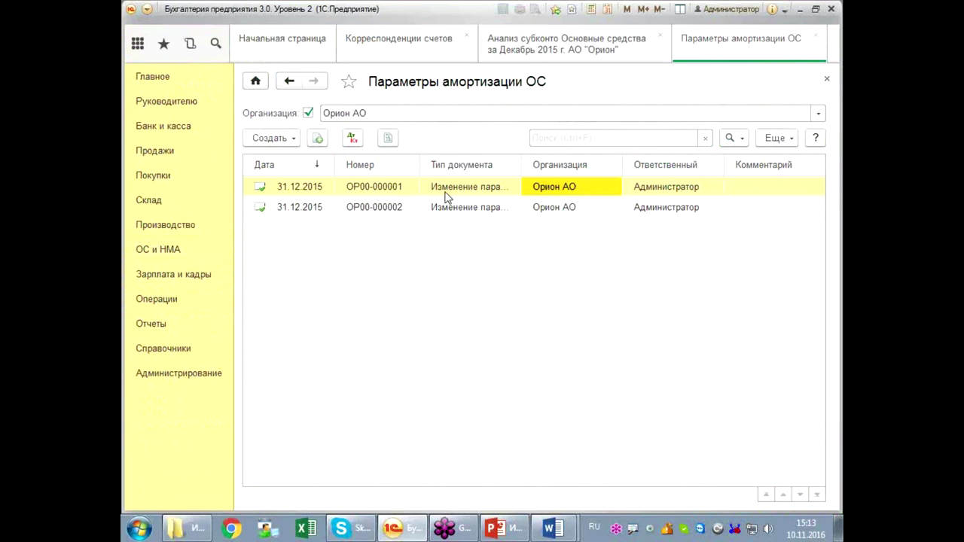
Step: In the Автомобиль depreciation parameter document, set Стоимость для вычисления аморт. (БУ) to 720 000,00, and post and close it
drag(521, 165, 601, 165)
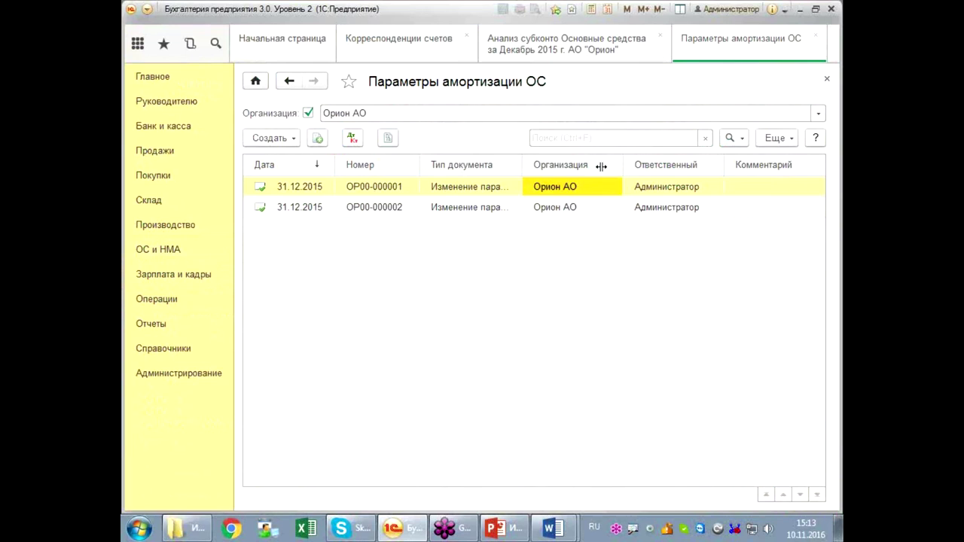
double_click(510, 188)
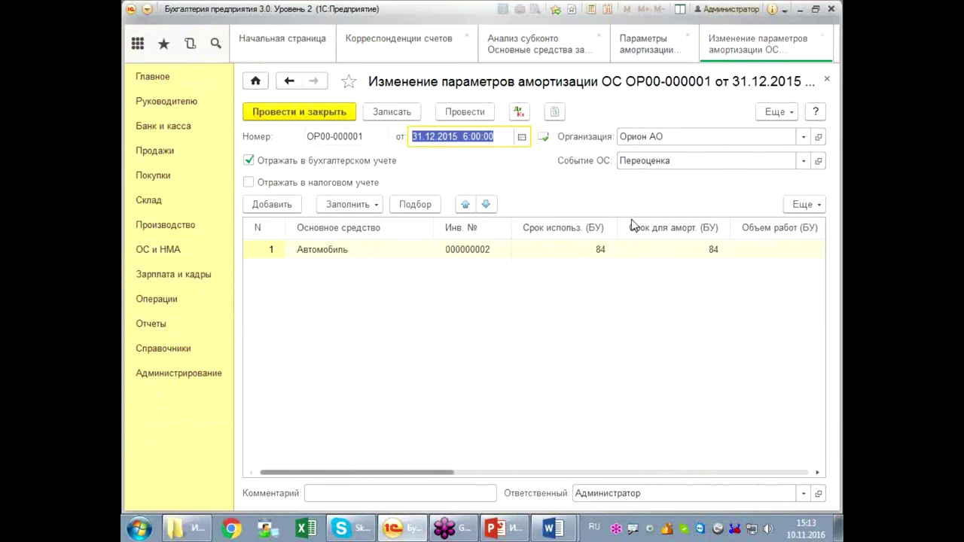
drag(383, 473, 653, 473)
double_click(656, 254)
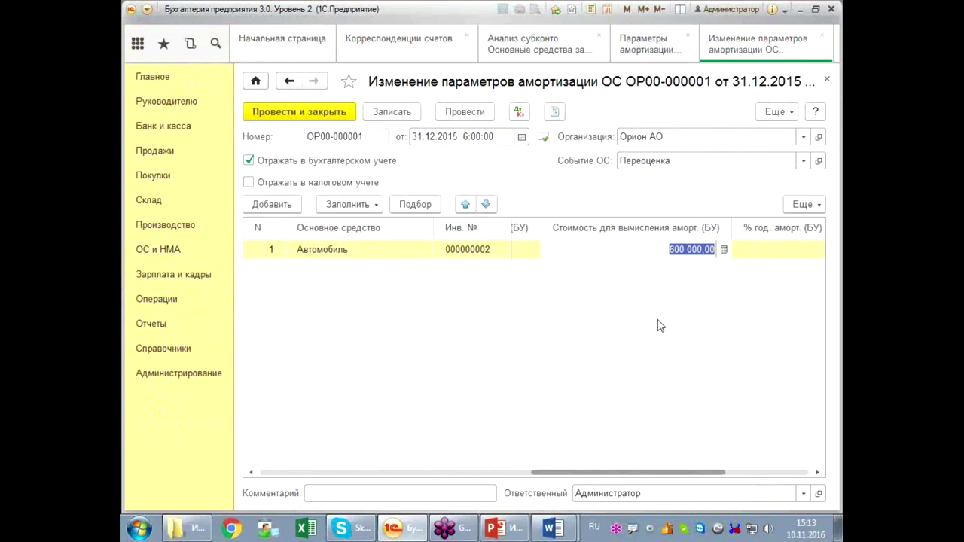
text(720 000)
key(Return)
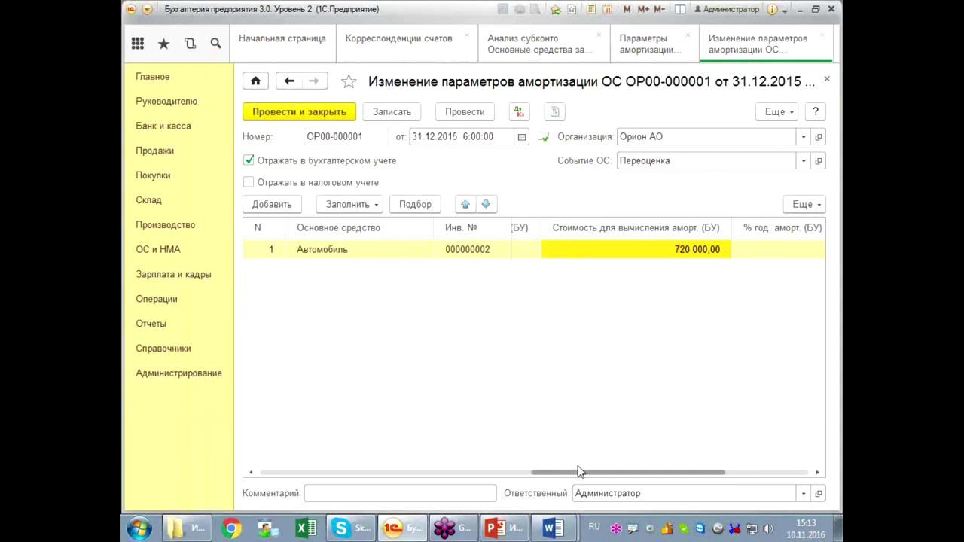
drag(578, 472, 654, 475)
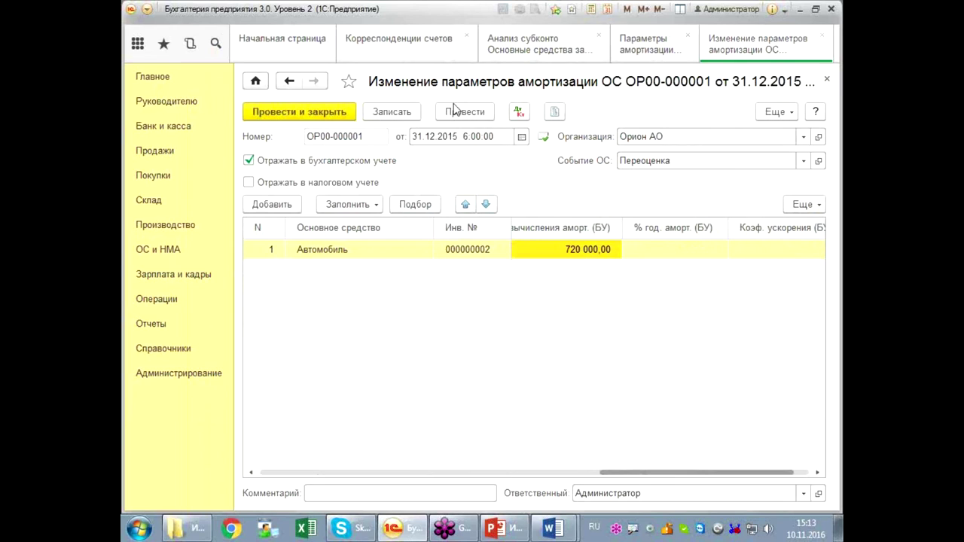
click(286, 111)
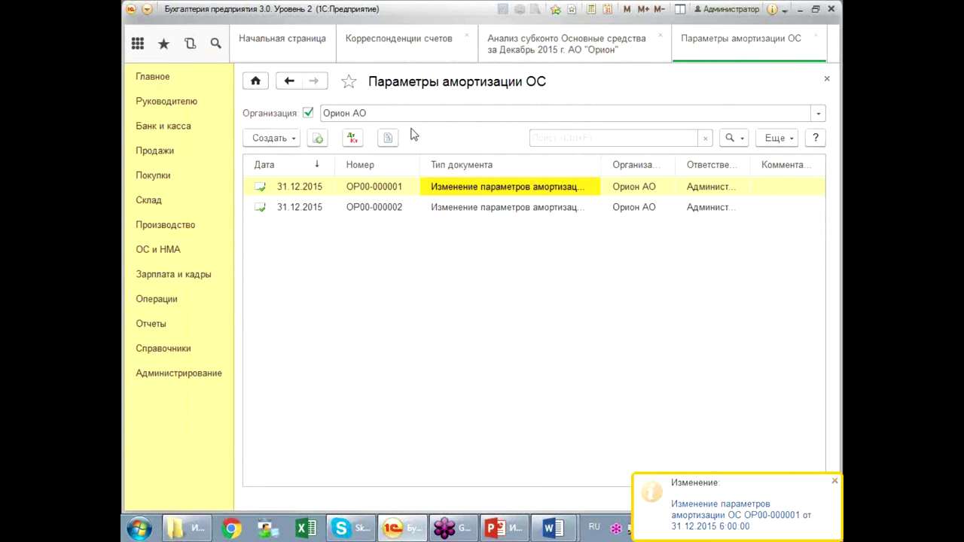
Step: Run the month closing for Январь 2016 and dismiss the offer to proceed to February
click(160, 300)
click(331, 208)
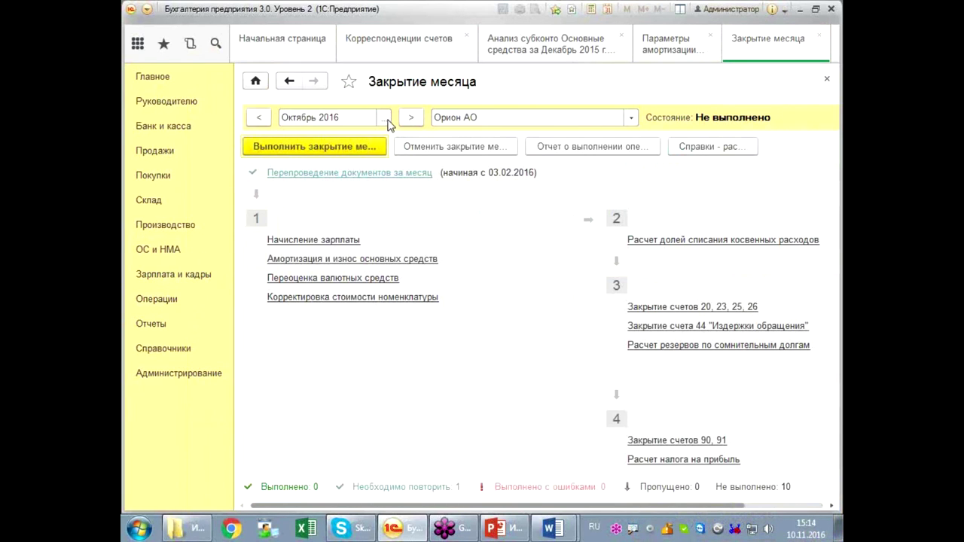
click(385, 118)
click(419, 262)
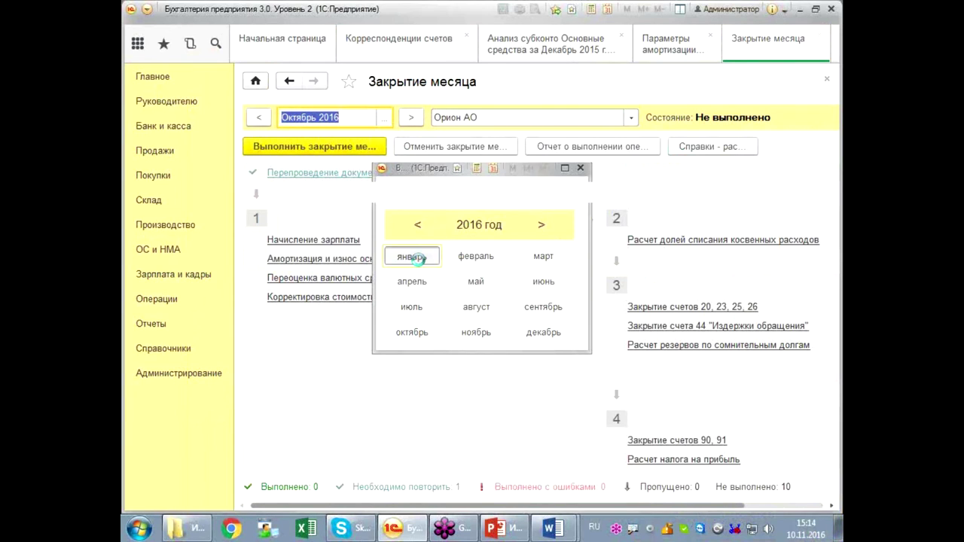
click(410, 146)
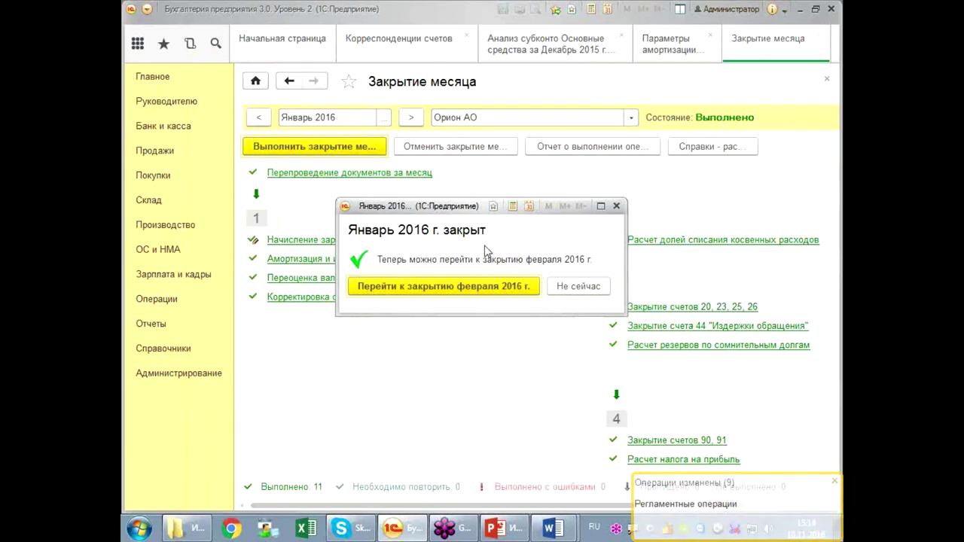
click(617, 207)
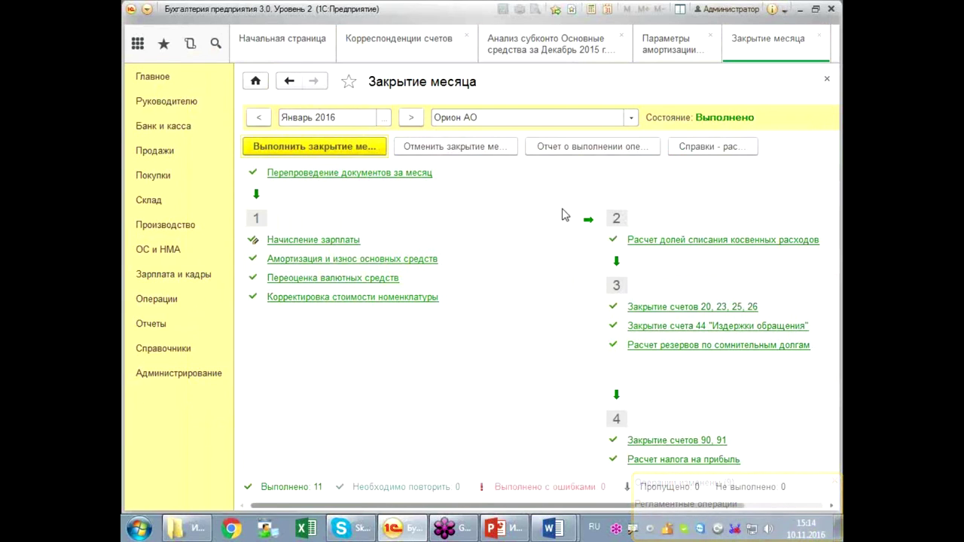
Step: Show the January 2016 fixed asset depreciation postings and examine the Автомобиль entry's БУ, НУ, ПР and ВР amounts
click(357, 266)
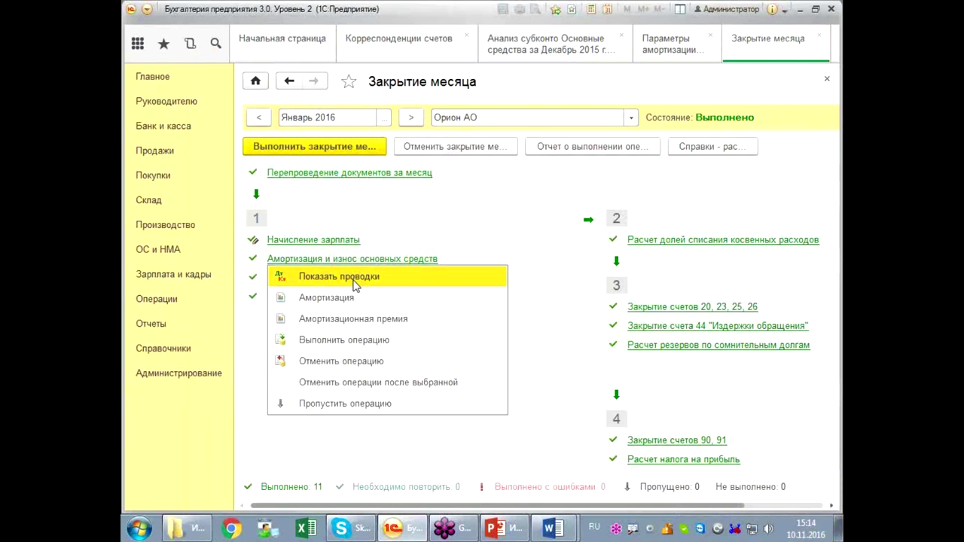
click(357, 278)
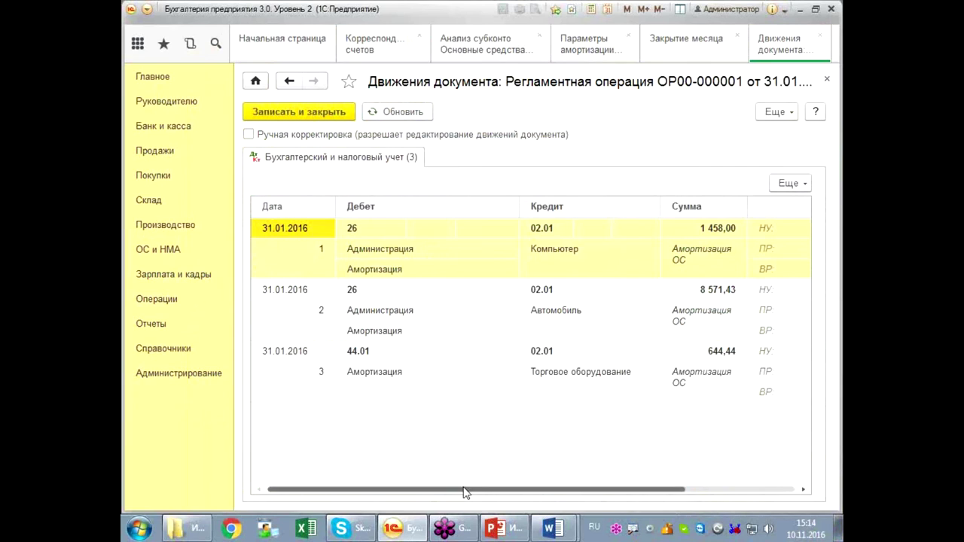
drag(466, 489, 603, 512)
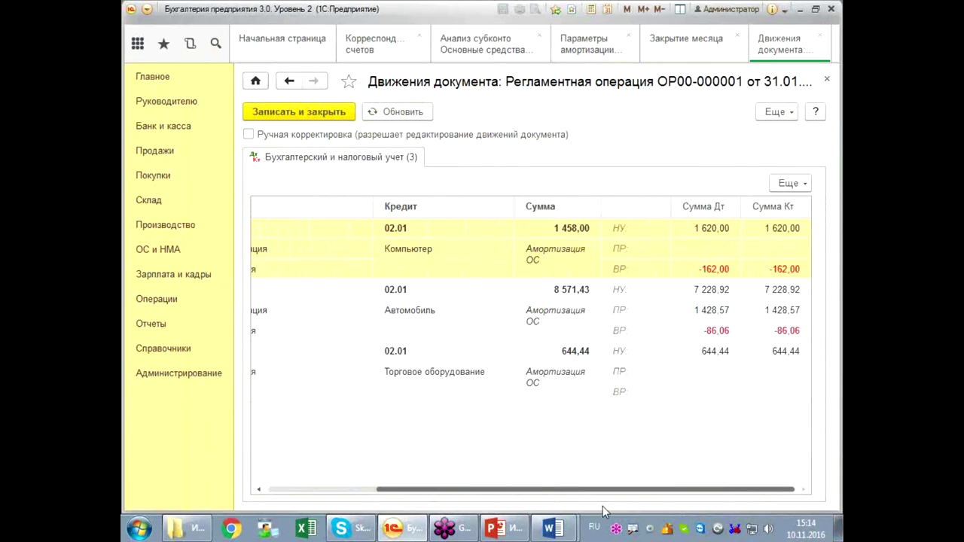
drag(602, 512, 515, 496)
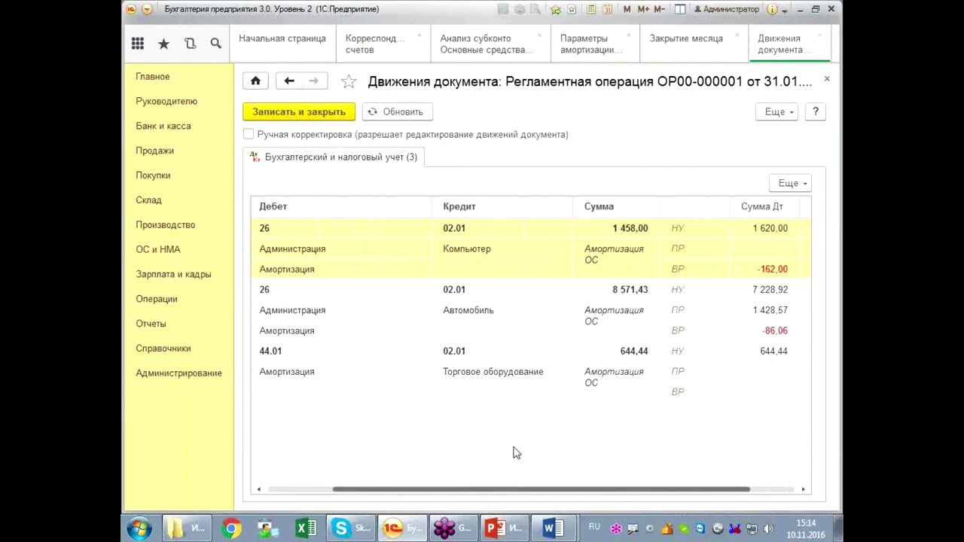
mouse_move(247, 185)
mouse_down()
mouse_move(490, 365)
mouse_move(813, 443)
mouse_up()
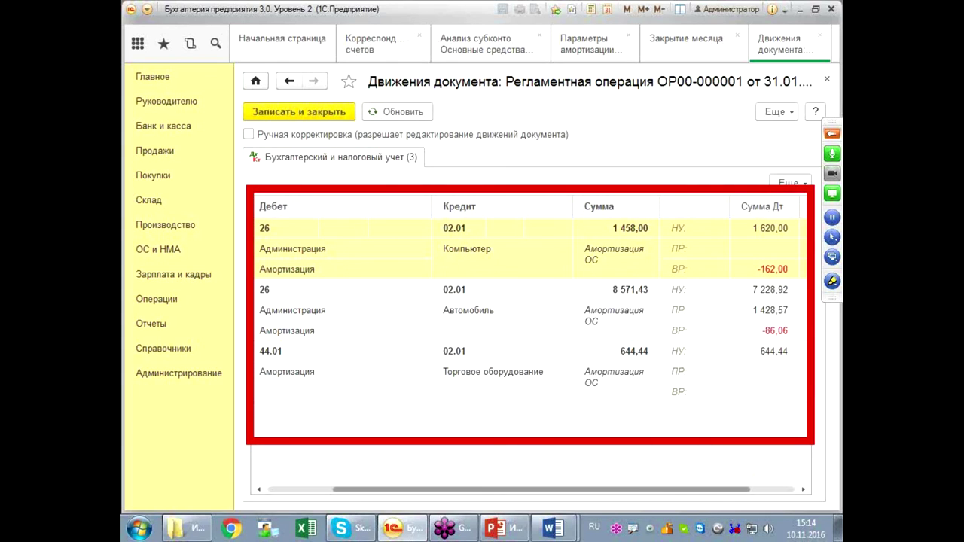
mouse_move(498, 286)
mouse_down()
mouse_move(518, 318)
mouse_move(536, 293)
mouse_move(582, 311)
mouse_move(669, 278)
mouse_move(570, 279)
mouse_up()
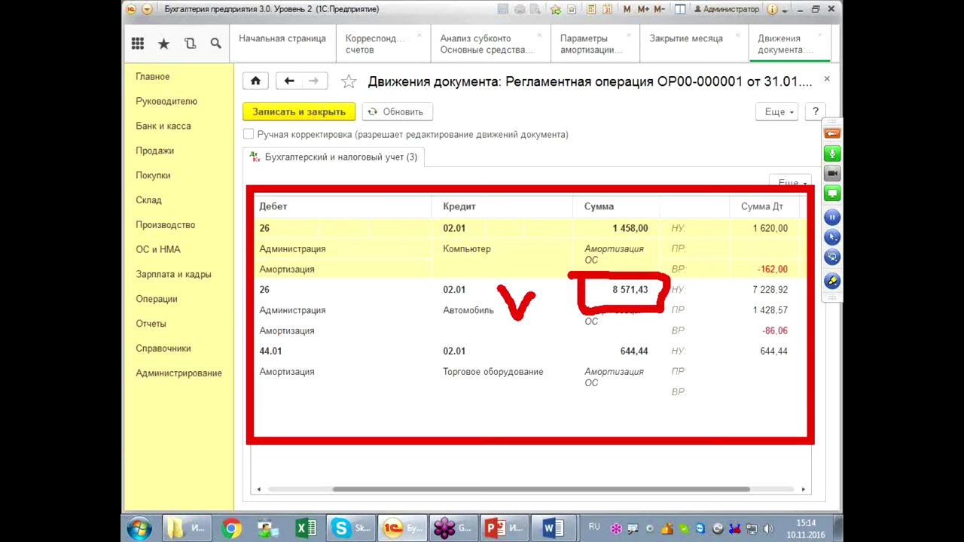
drag(720, 283, 748, 269)
mouse_move(721, 317)
mouse_down()
mouse_move(738, 301)
mouse_move(799, 339)
mouse_up()
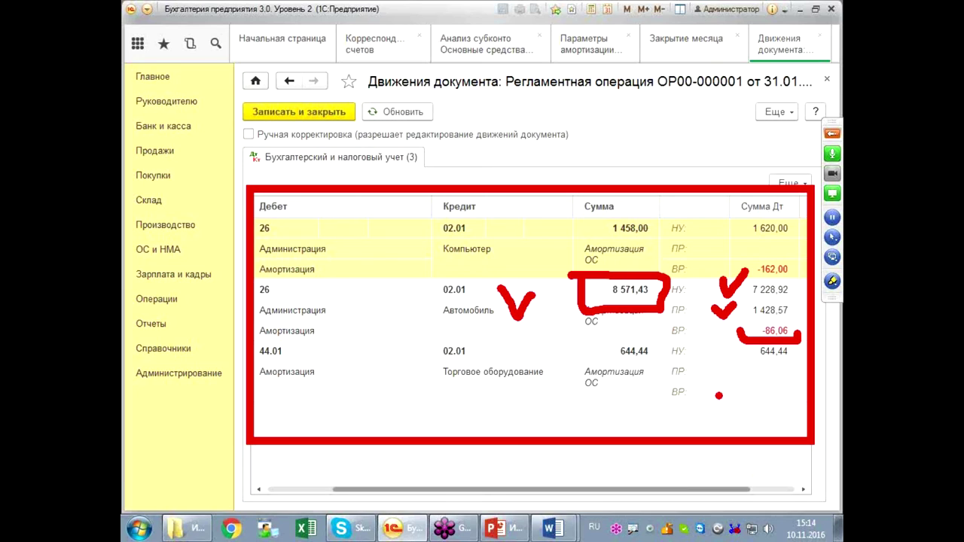
key(Escape)
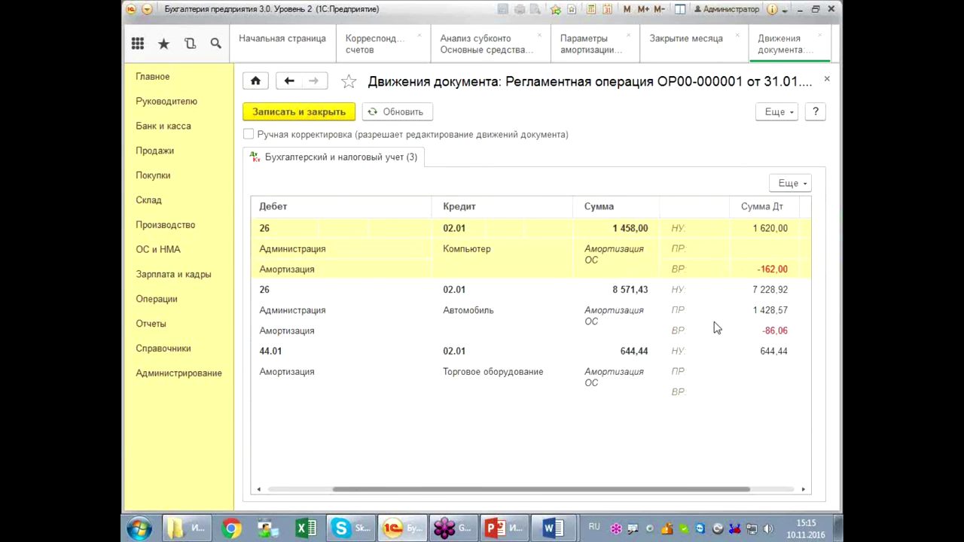
Step: Examine the Компьютер depreciation entry's БУ, НУ and ВР amounts, and close the movements view
click(631, 232)
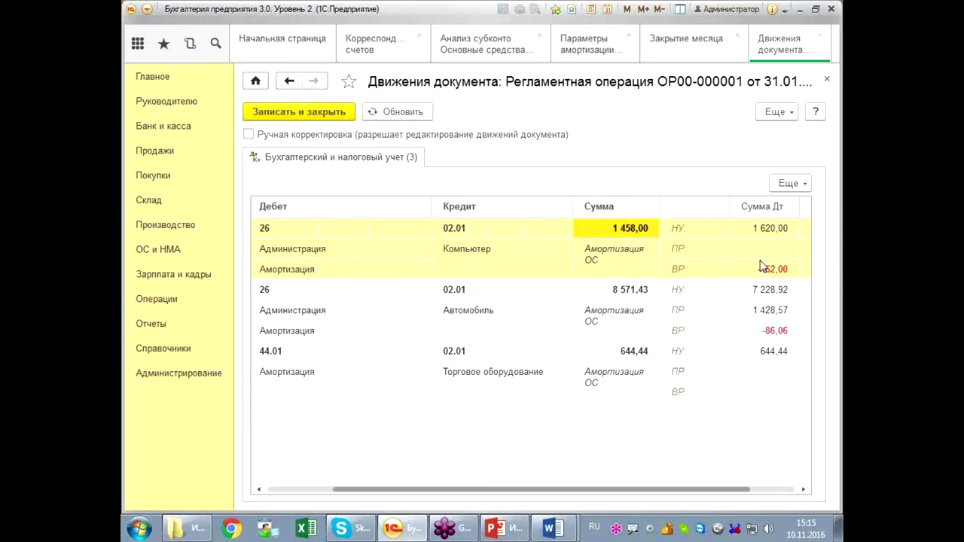
mouse_move(559, 186)
mouse_down()
mouse_move(694, 272)
mouse_move(808, 285)
mouse_up()
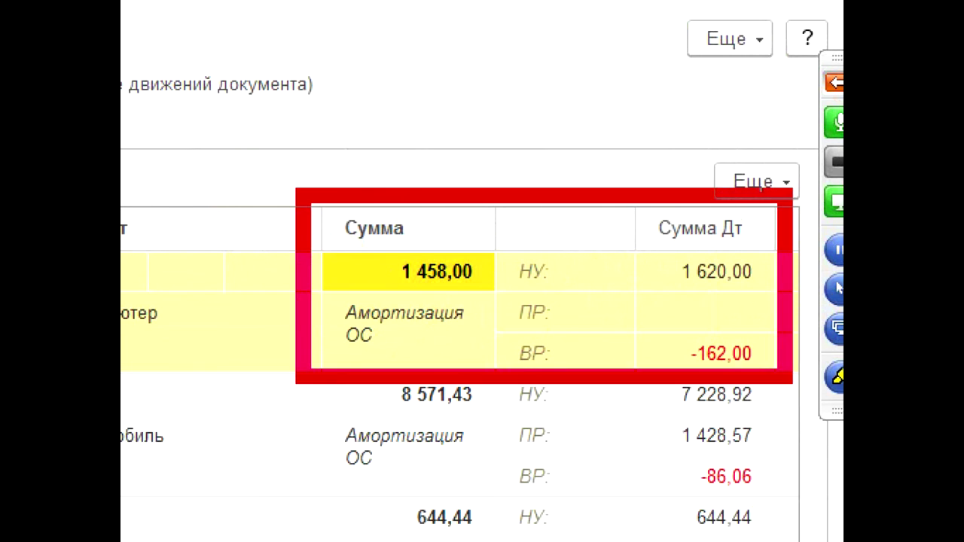
mouse_move(332, 260)
mouse_down()
mouse_move(352, 290)
mouse_move(384, 255)
mouse_up()
mouse_move(395, 294)
mouse_down()
mouse_move(493, 300)
mouse_move(412, 305)
mouse_up()
mouse_move(652, 256)
mouse_down()
mouse_move(657, 300)
mouse_move(769, 298)
mouse_move(765, 267)
mouse_up()
mouse_move(661, 368)
mouse_down()
mouse_move(640, 320)
mouse_move(768, 326)
mouse_move(773, 363)
mouse_up()
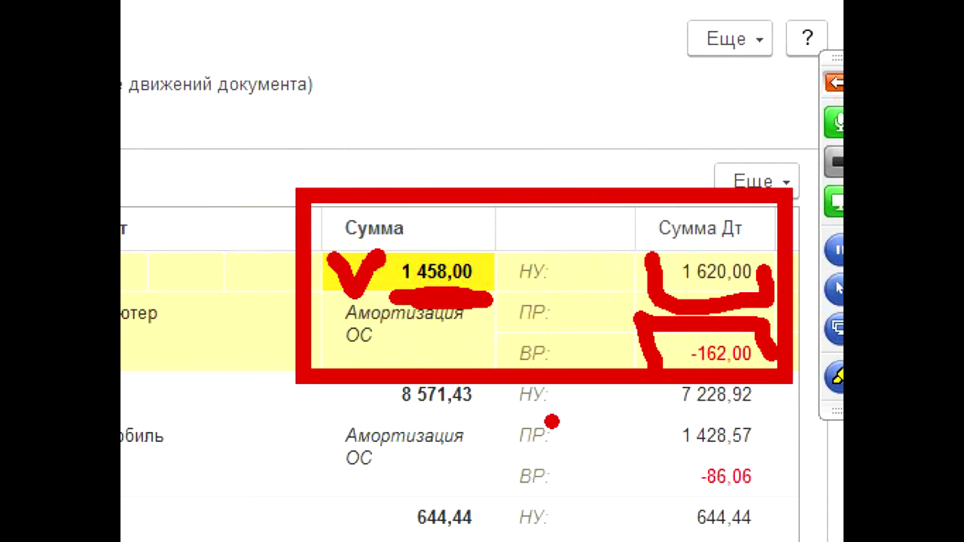
key(Escape)
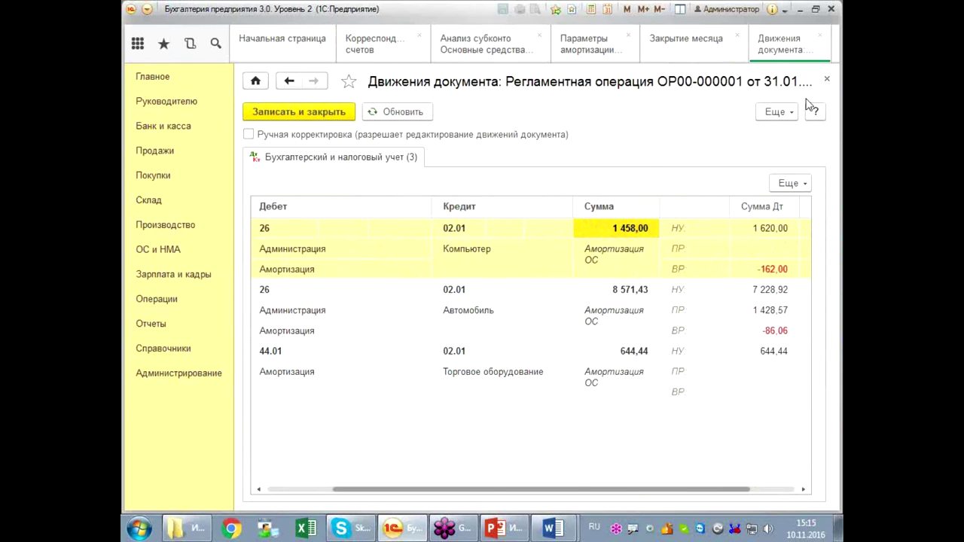
click(826, 79)
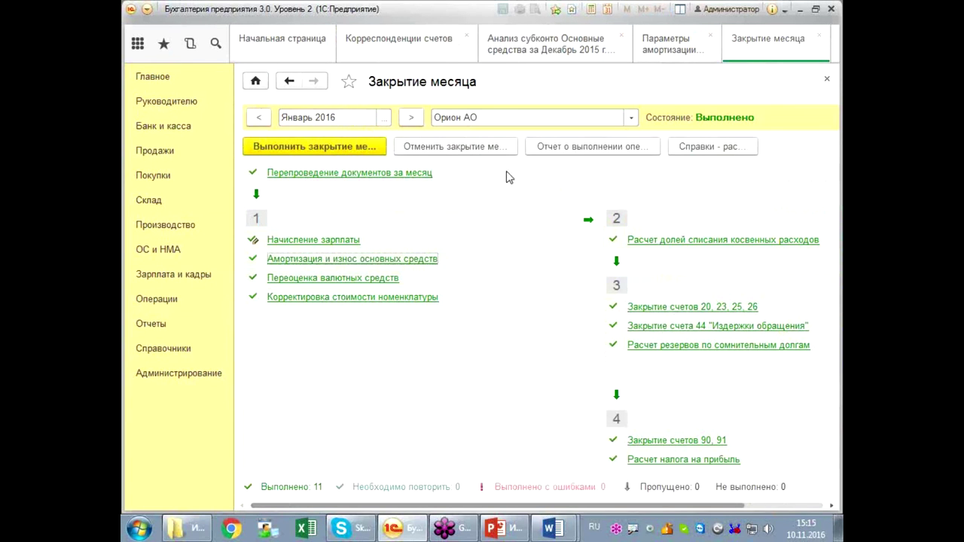
Step: Run the month closing for Февраль 2016 and dismiss the offer to proceed to March
click(412, 118)
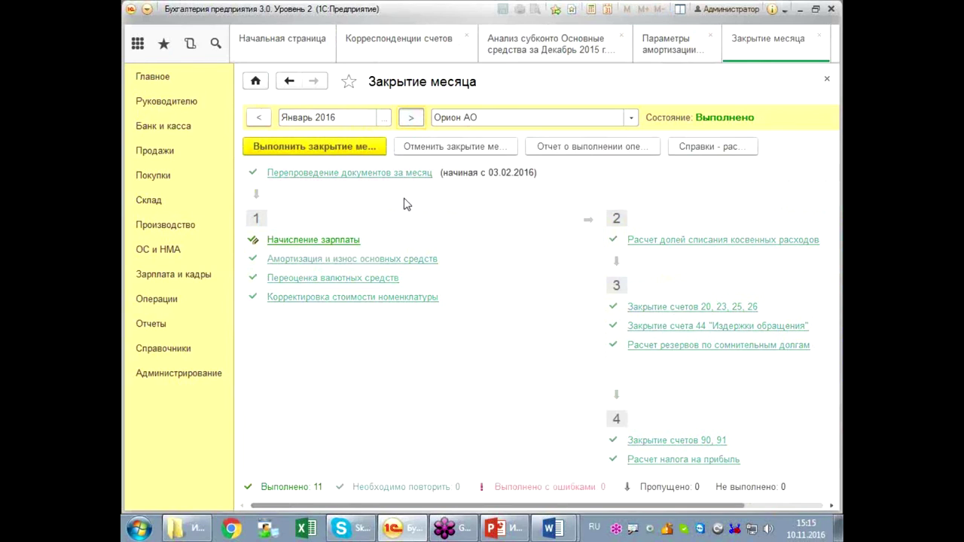
click(419, 148)
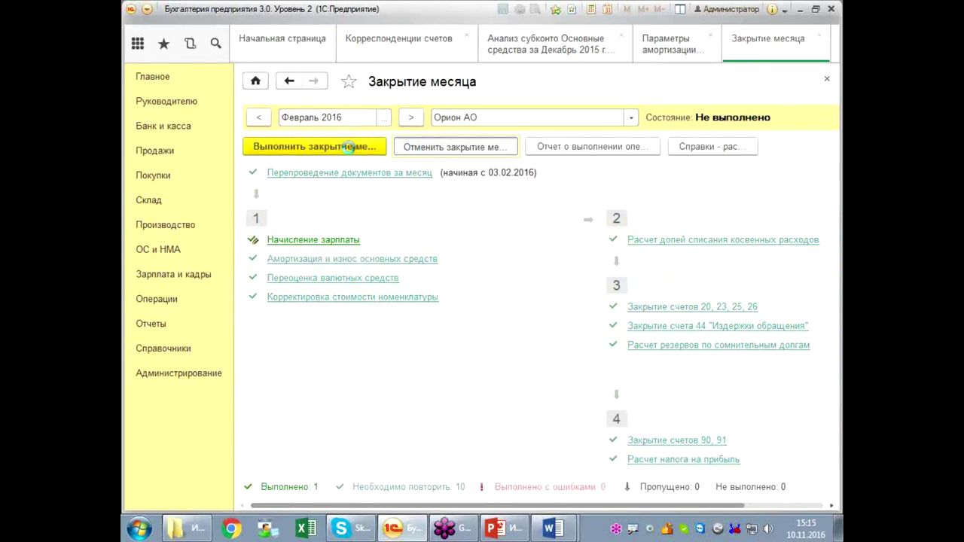
click(348, 147)
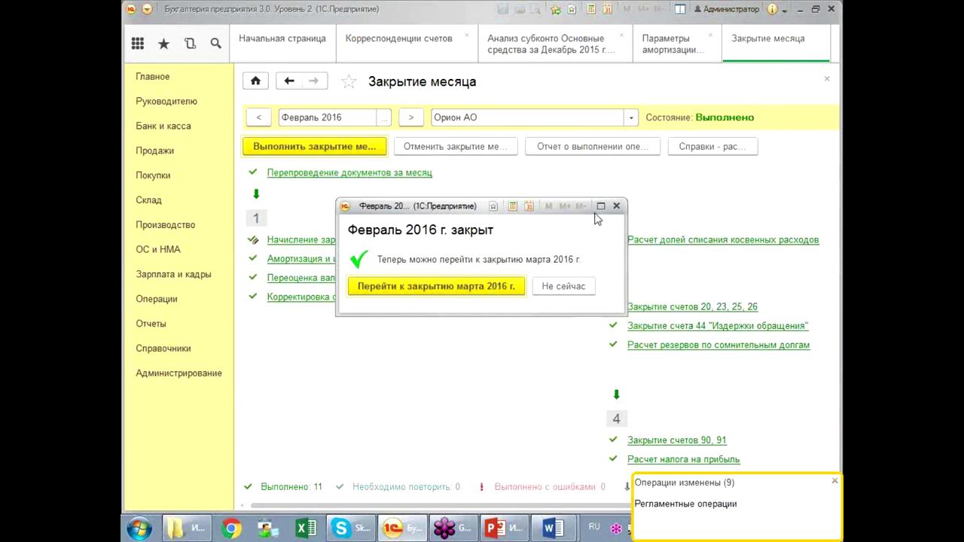
click(616, 206)
Step: Show the February 2016 fixed asset depreciation postings, check the БУ and НУ amounts, and close the movements view
right_click(336, 259)
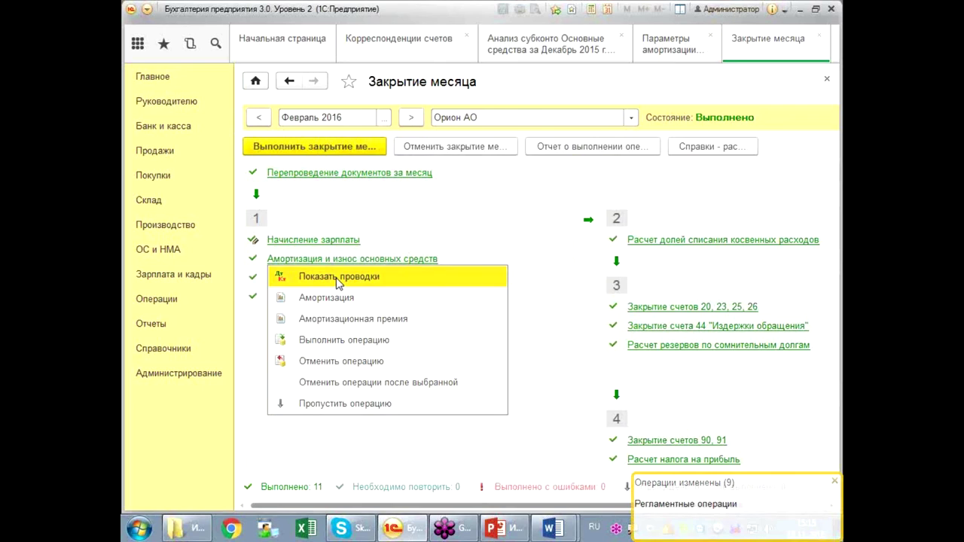
click(337, 279)
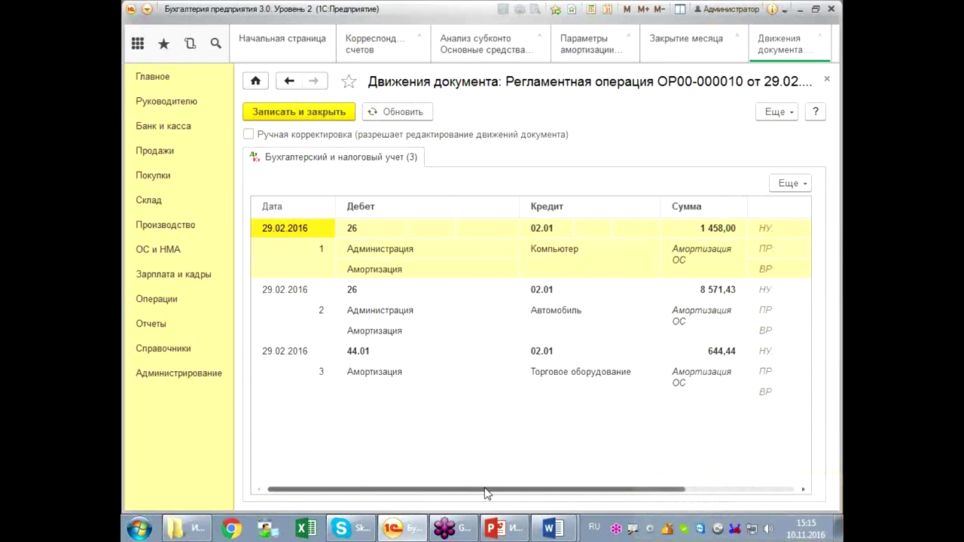
drag(486, 494, 635, 493)
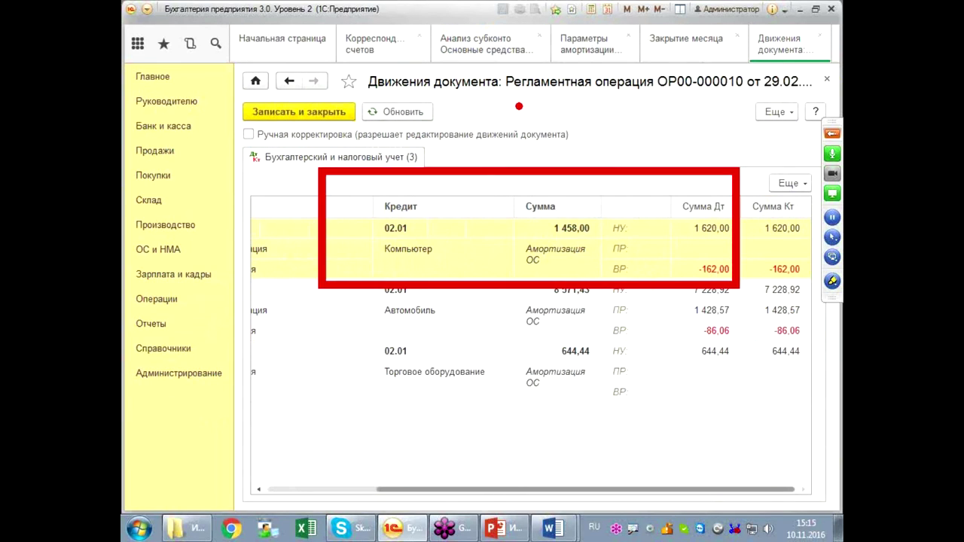
drag(588, 492, 534, 477)
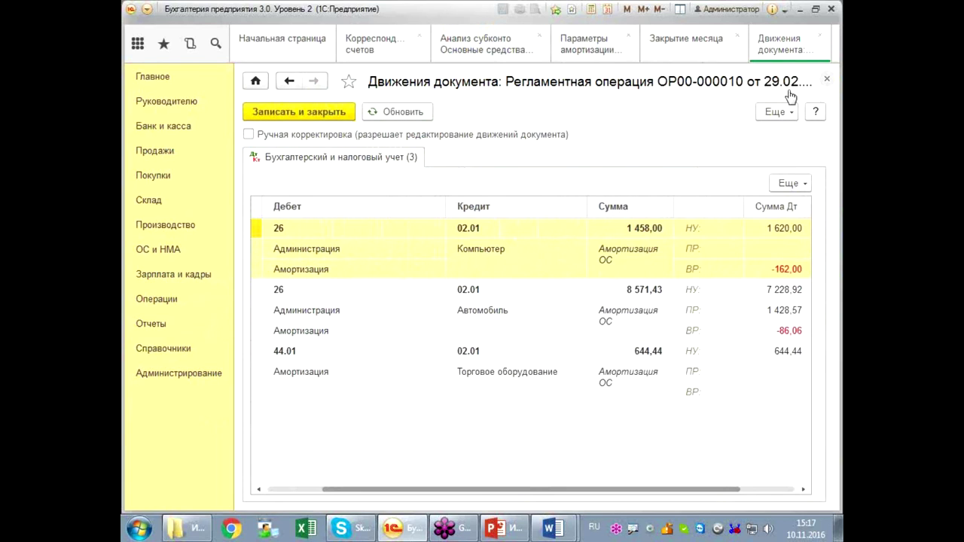
click(826, 82)
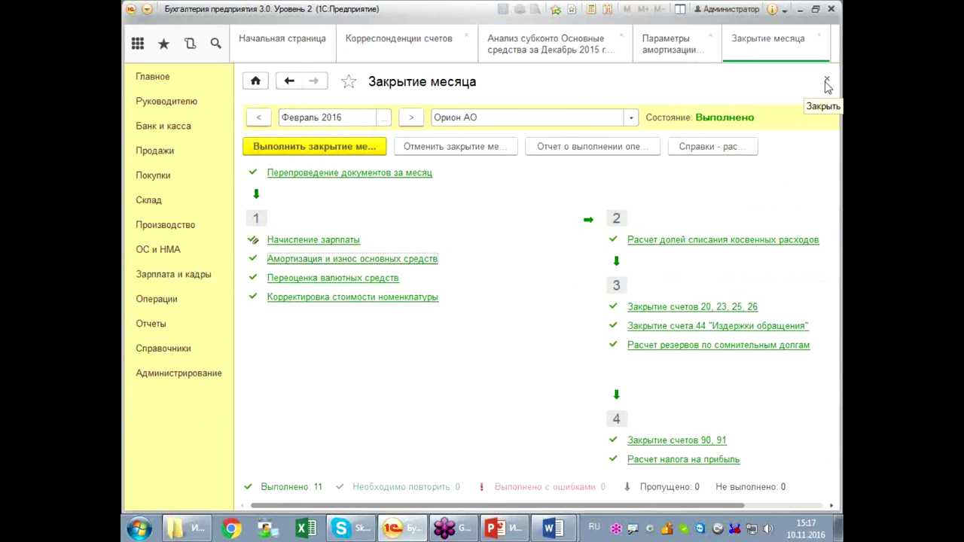
Step: Regenerate the Анализ субконто report on Основные средства for Февраль 2016
click(535, 50)
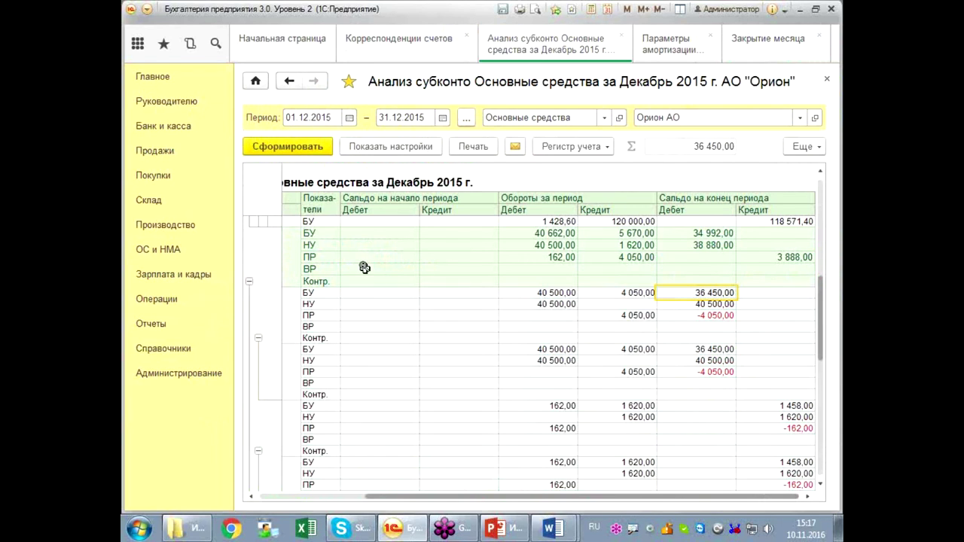
click(466, 118)
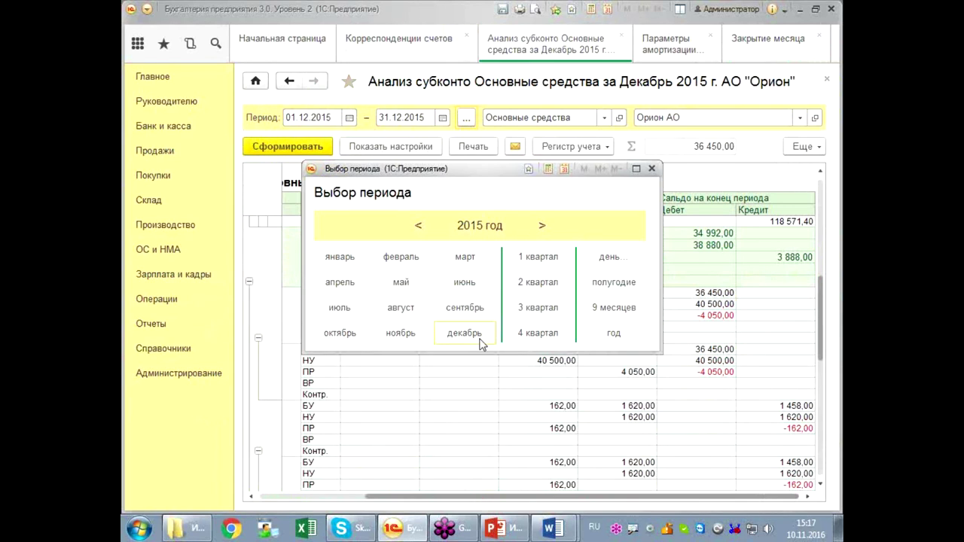
click(400, 257)
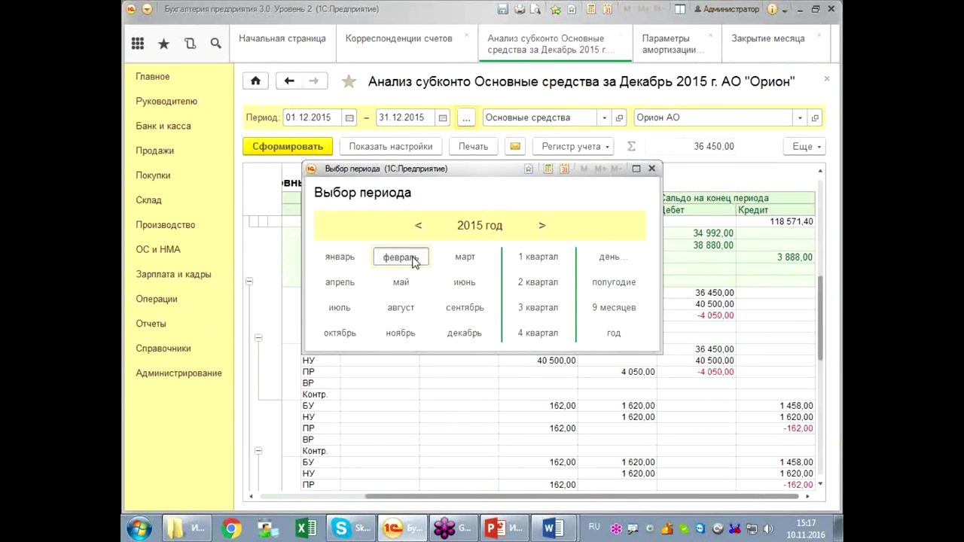
click(310, 147)
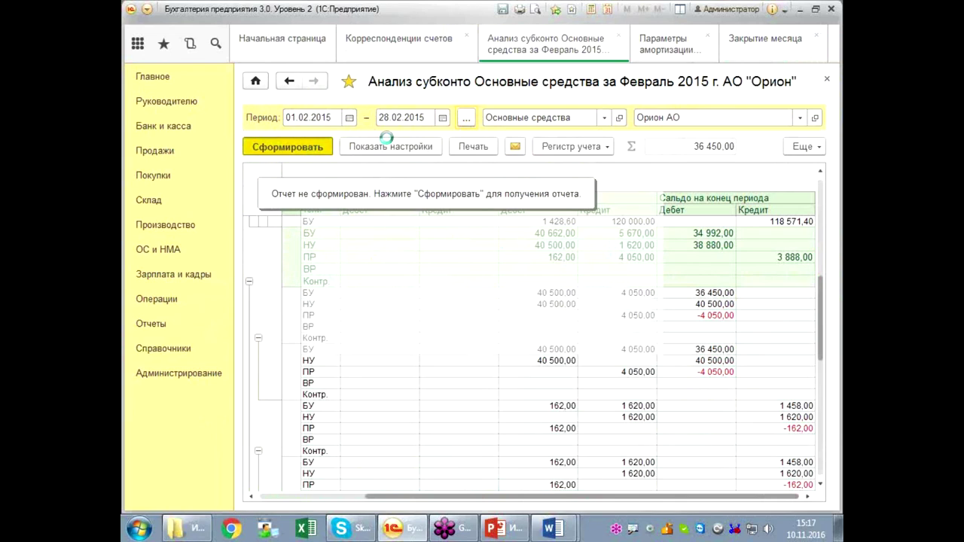
click(466, 117)
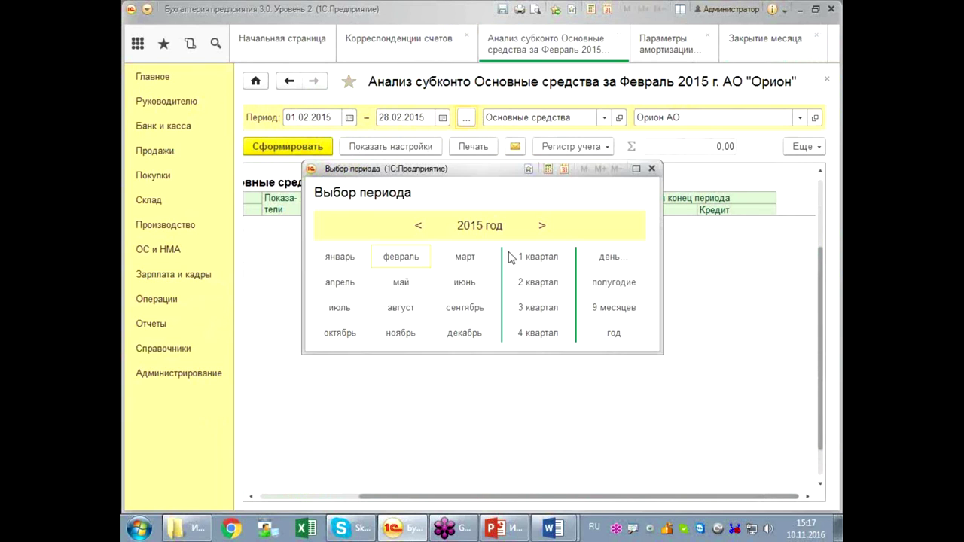
click(542, 225)
key(Return)
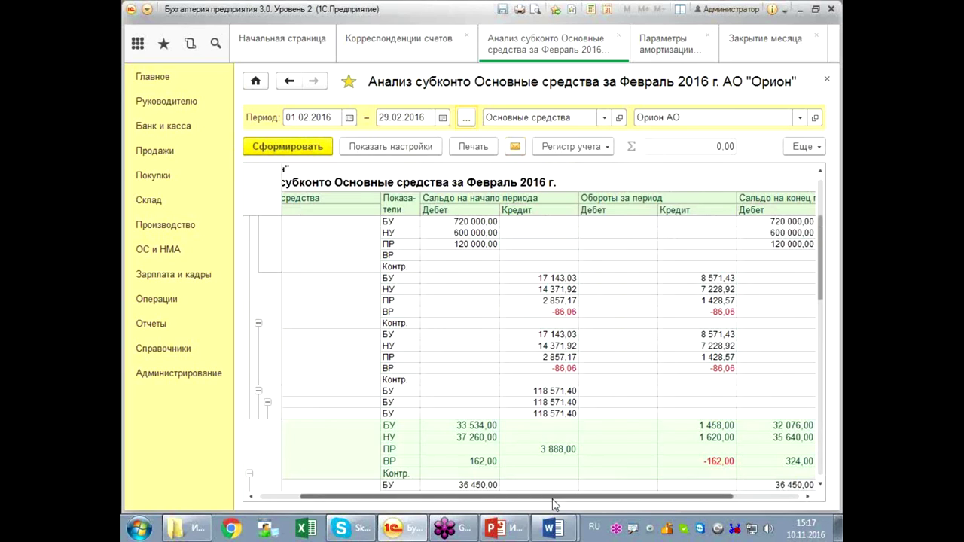
Step: Examine the Компьютер section's closing debit balance on account 01 by БУ, НУ and ПР in the report
drag(553, 497, 413, 496)
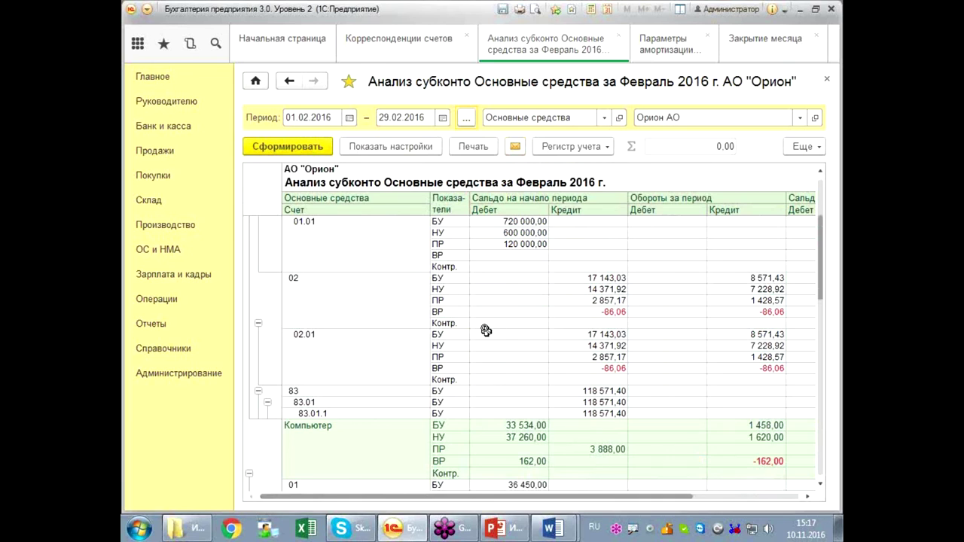
scroll(490, 328, down, 6)
scroll(519, 339, up, 1)
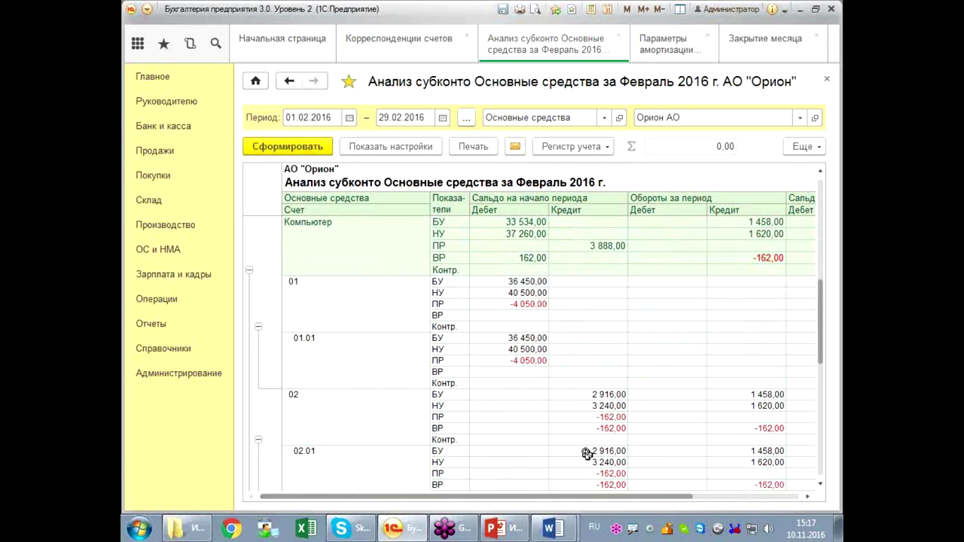
drag(547, 496, 595, 512)
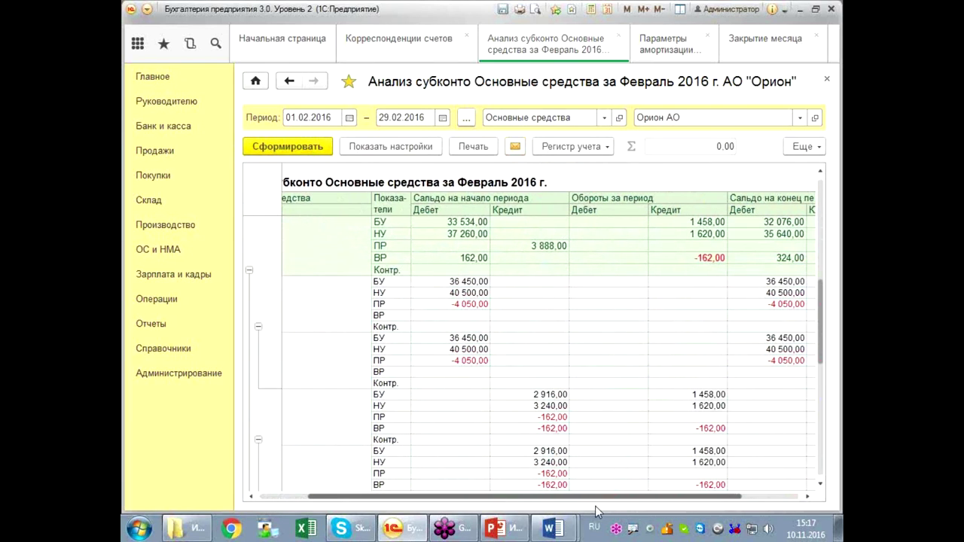
drag(595, 511, 688, 498)
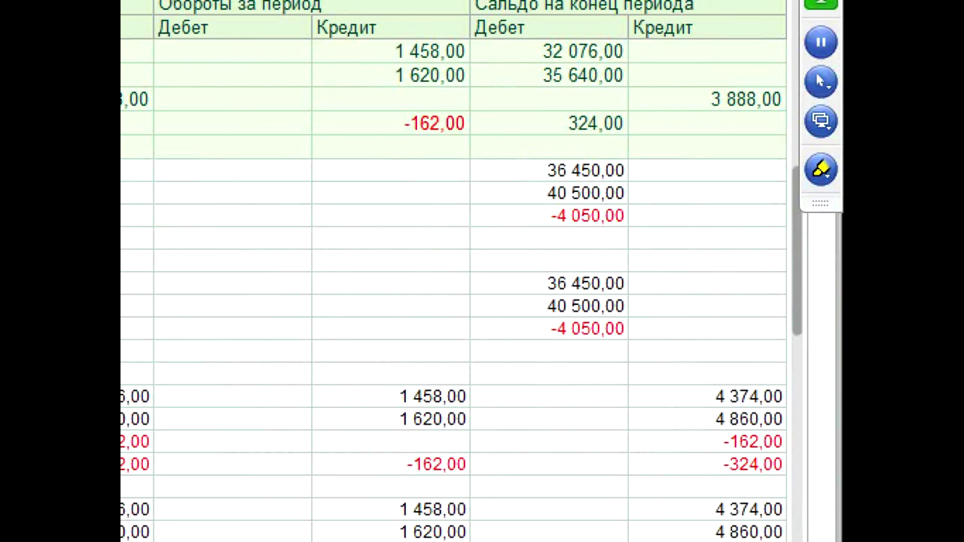
drag(480, 133, 654, 249)
drag(673, 144, 737, 134)
drag(681, 192, 734, 183)
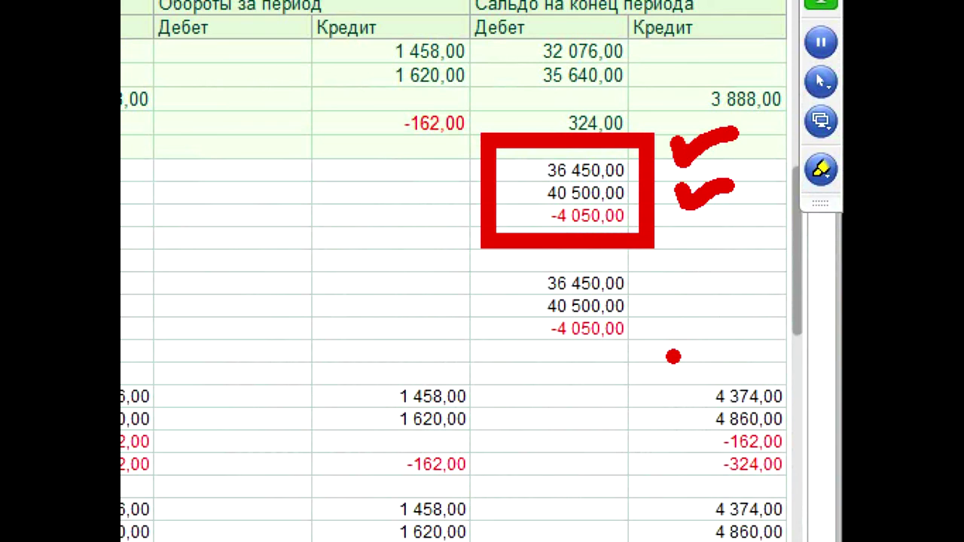
Step: Examine the computer's closing credit balance on depreciation account 02 by БУ, НУ, ПР and ВР
mouse_move(820, 353)
mouse_down()
mouse_move(637, 354)
mouse_move(652, 488)
mouse_move(838, 347)
mouse_move(810, 348)
mouse_up()
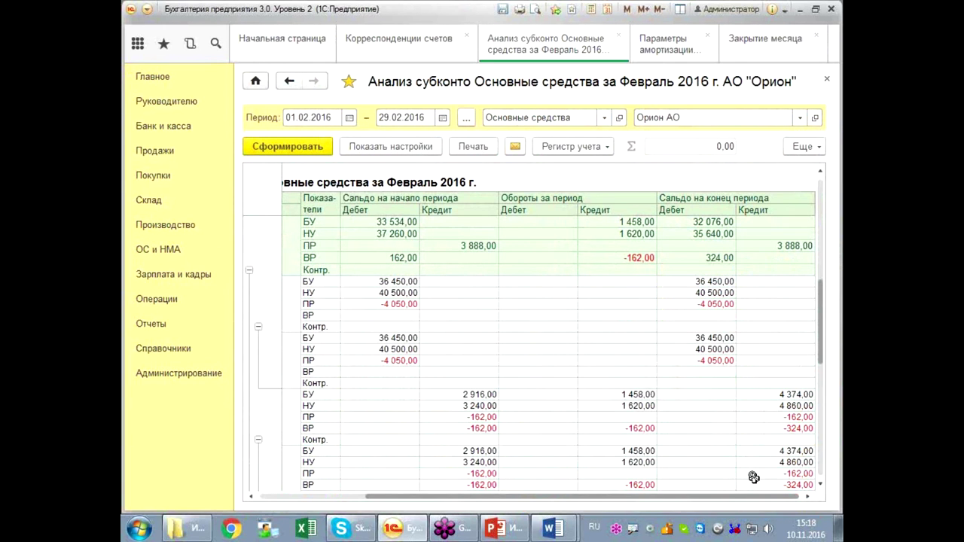
mouse_move(738, 504)
mouse_down()
mouse_move(628, 504)
mouse_move(740, 504)
mouse_up()
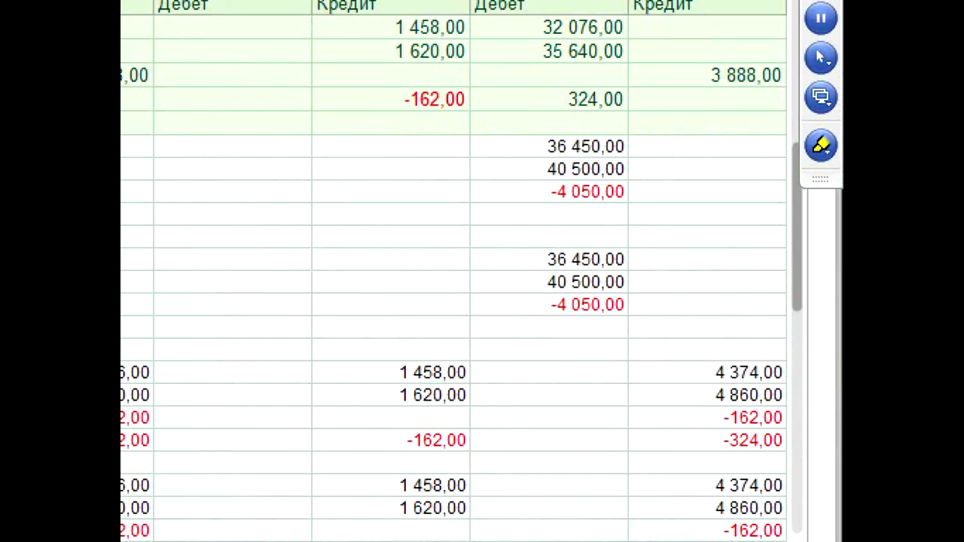
mouse_move(674, 349)
mouse_down()
mouse_move(784, 465)
mouse_move(800, 462)
mouse_up()
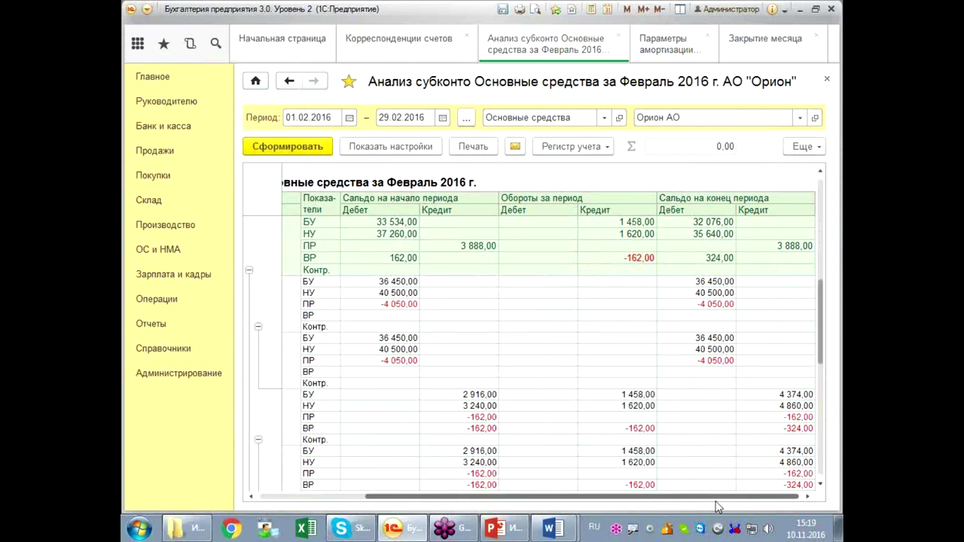
Step: Review the opening and closing balances of Компьютер and the asset above it in the Анализ субконто report, and close the report
drag(721, 501, 600, 509)
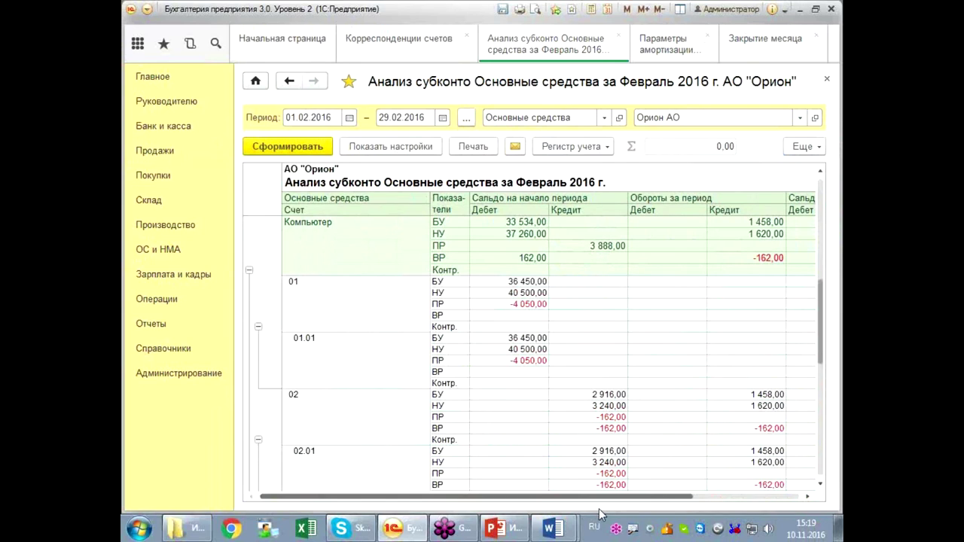
drag(601, 498, 708, 498)
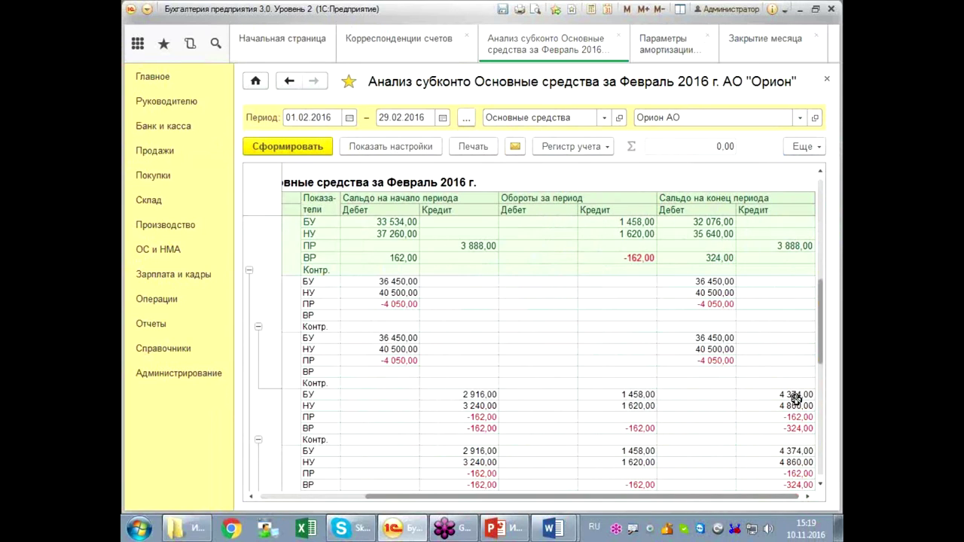
scroll(795, 358, up, 6)
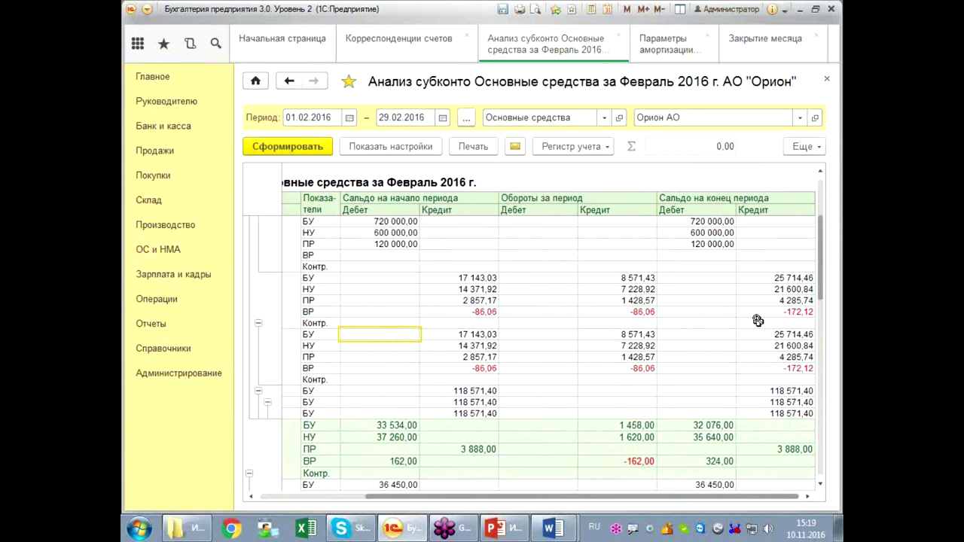
click(617, 35)
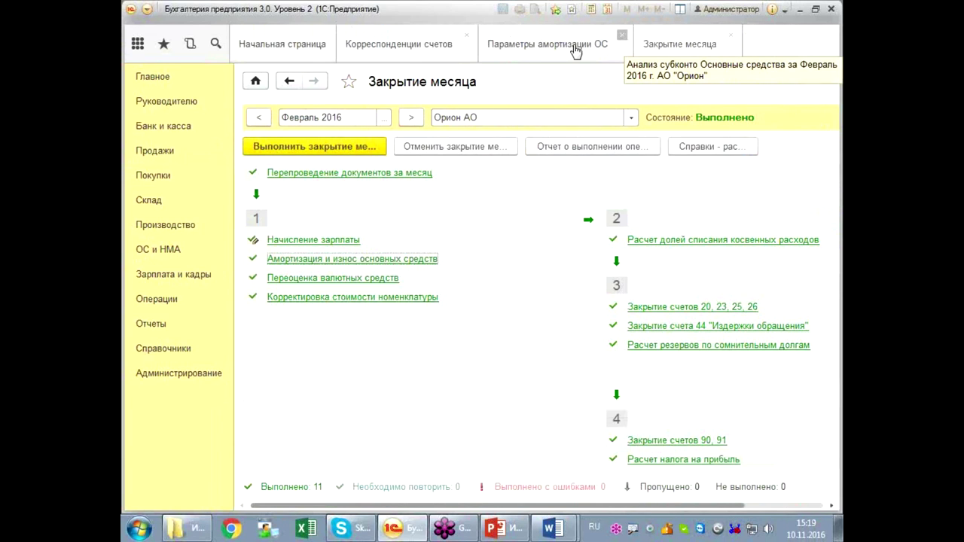
Step: Return to Корреспонденции счетов, clear the credit account filter and filter the correspondences by debit account 01
click(393, 44)
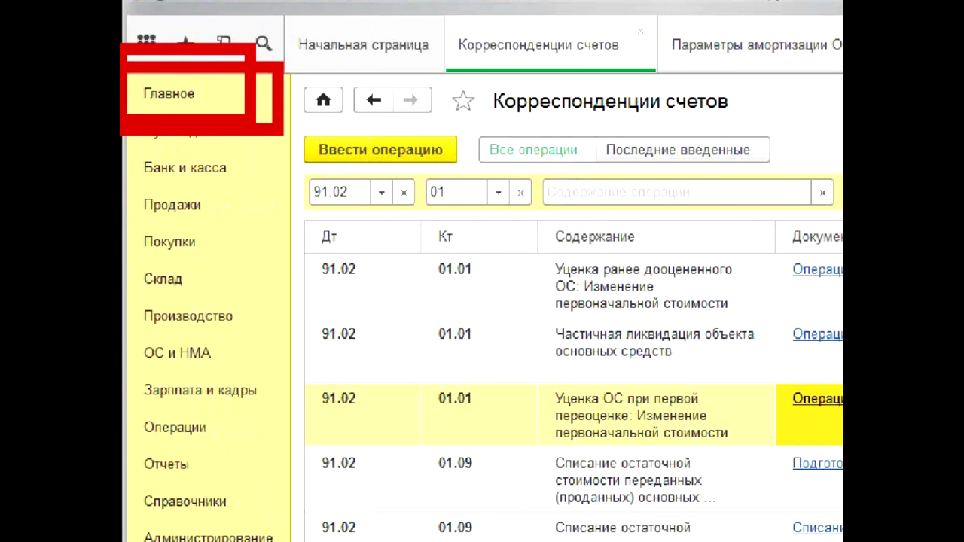
click(159, 79)
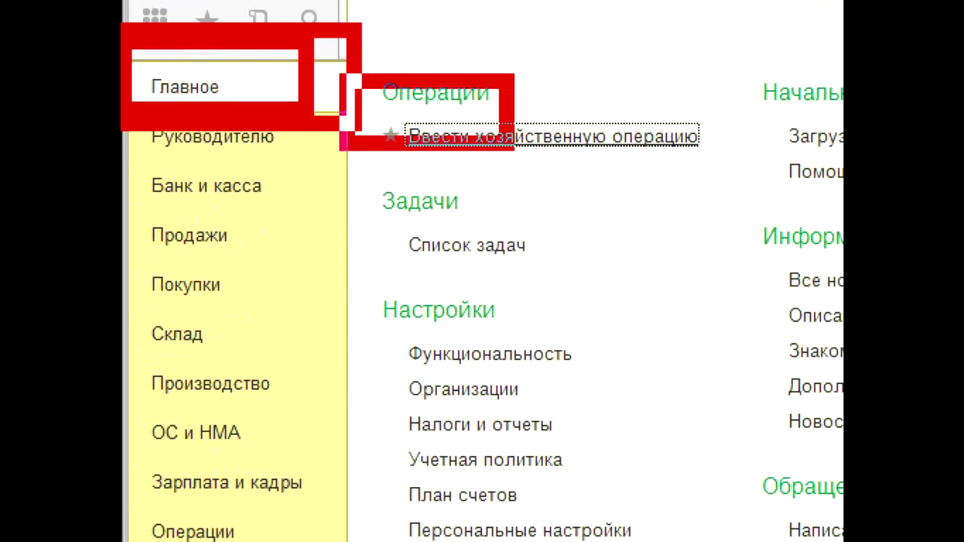
click(553, 136)
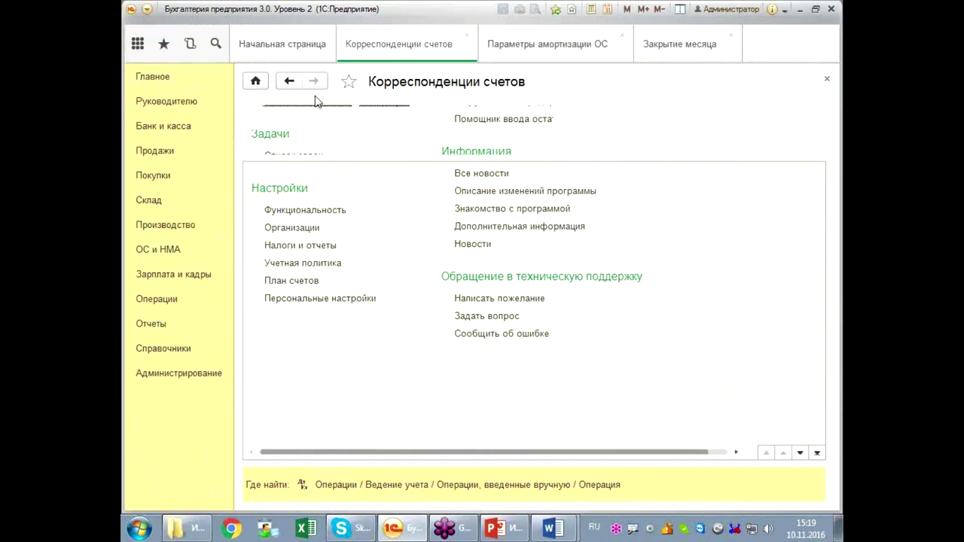
click(385, 148)
click(276, 141)
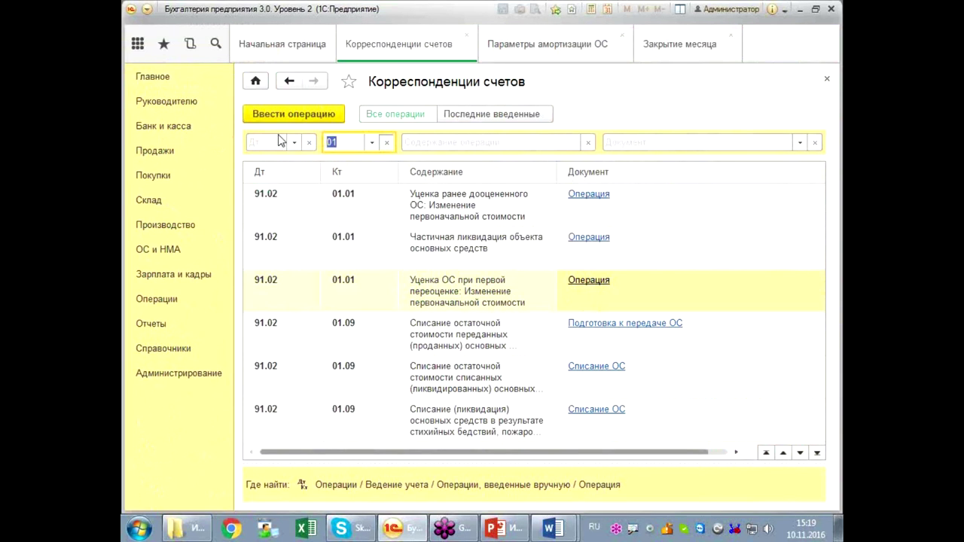
text(01)
click(275, 183)
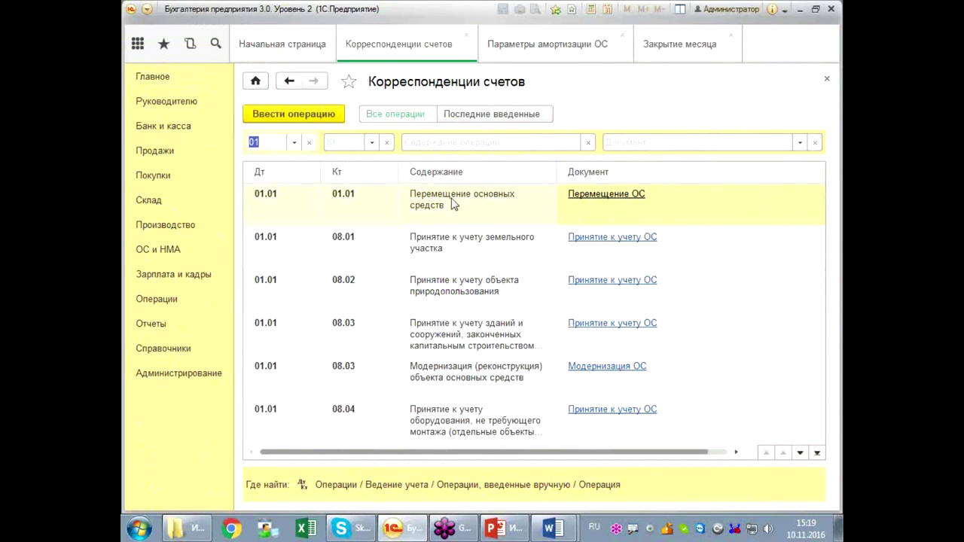
Step: Find the correspondence 01.01–91.01 for Дооценка ранее уцененного ОС and create its Операция document
click(701, 372)
scroll(663, 362, down, 5)
drag(575, 451, 552, 454)
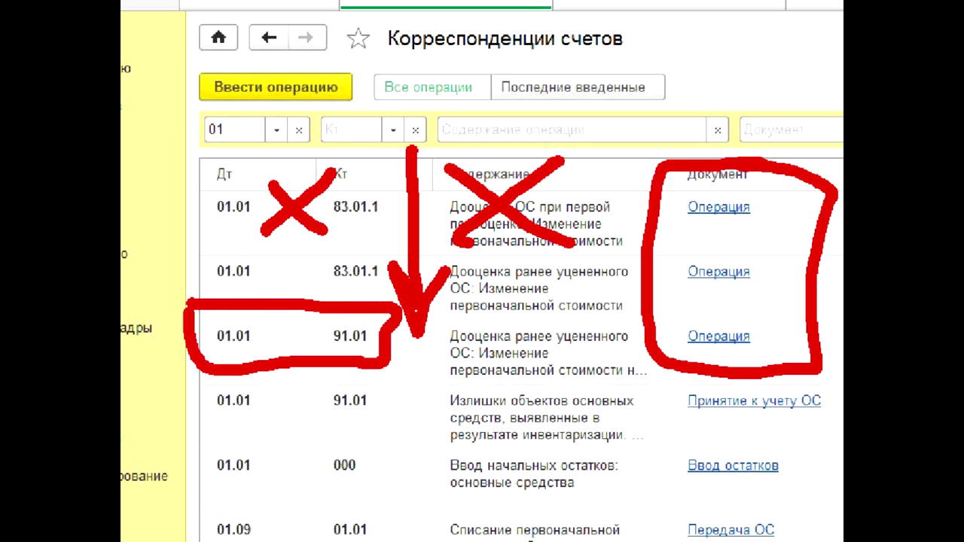
drag(636, 305, 815, 388)
mouse_move(770, 520)
mouse_down()
mouse_move(746, 423)
mouse_move(791, 435)
mouse_up()
drag(676, 503, 682, 421)
mouse_move(637, 444)
mouse_down()
mouse_move(692, 443)
mouse_move(699, 452)
mouse_up()
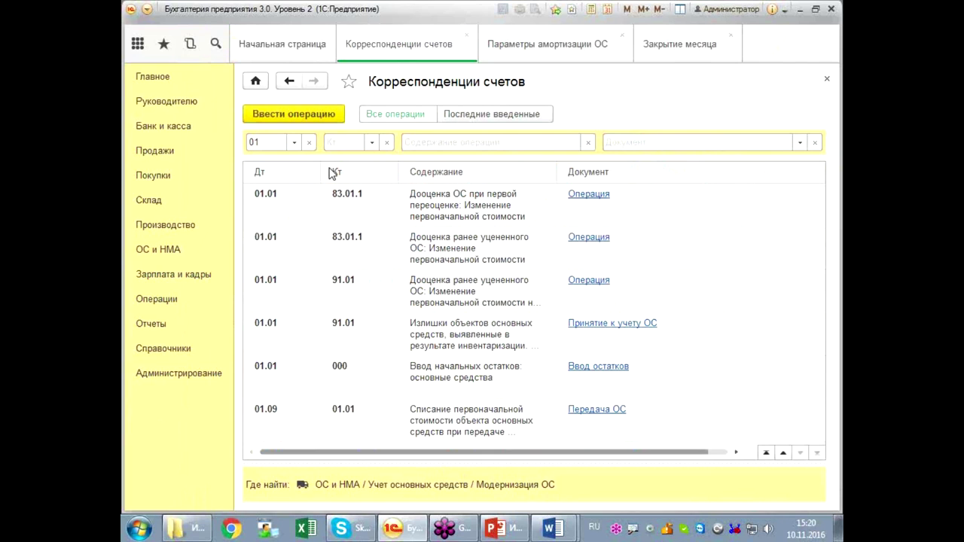
click(592, 281)
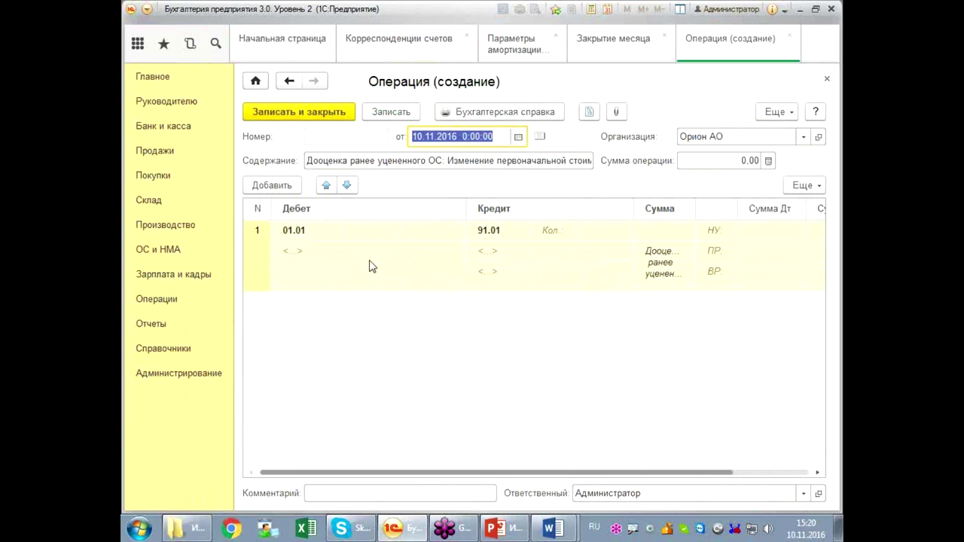
Step: Fill the first entry with Компьютер on the debit side, НЕ учитываемые в НУ прочие расходы on the credit side and amount 4 050
click(294, 250)
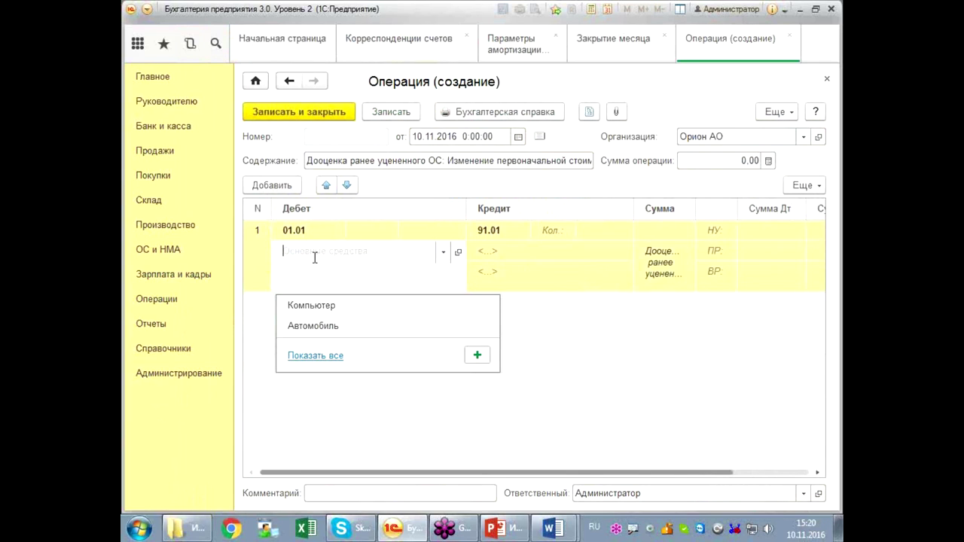
click(314, 306)
key(Escape)
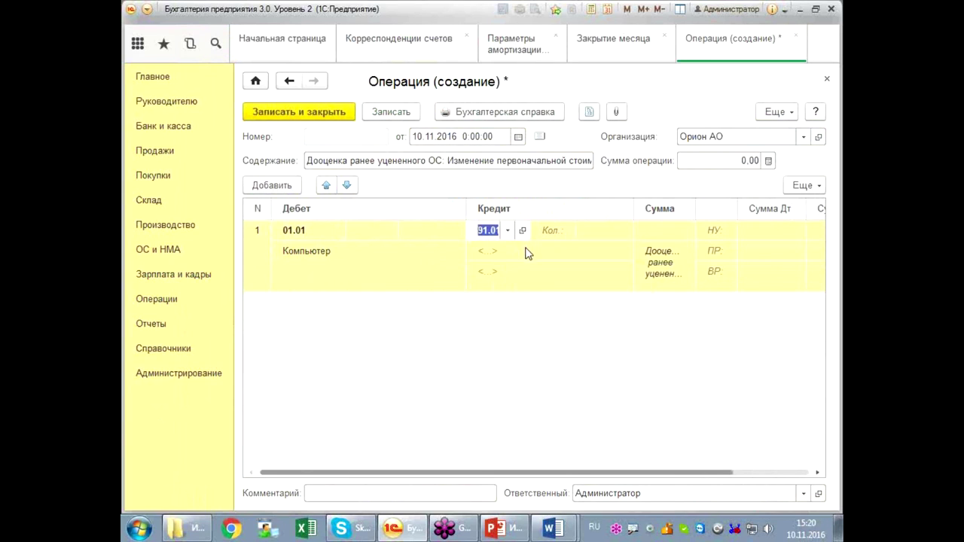
click(527, 250)
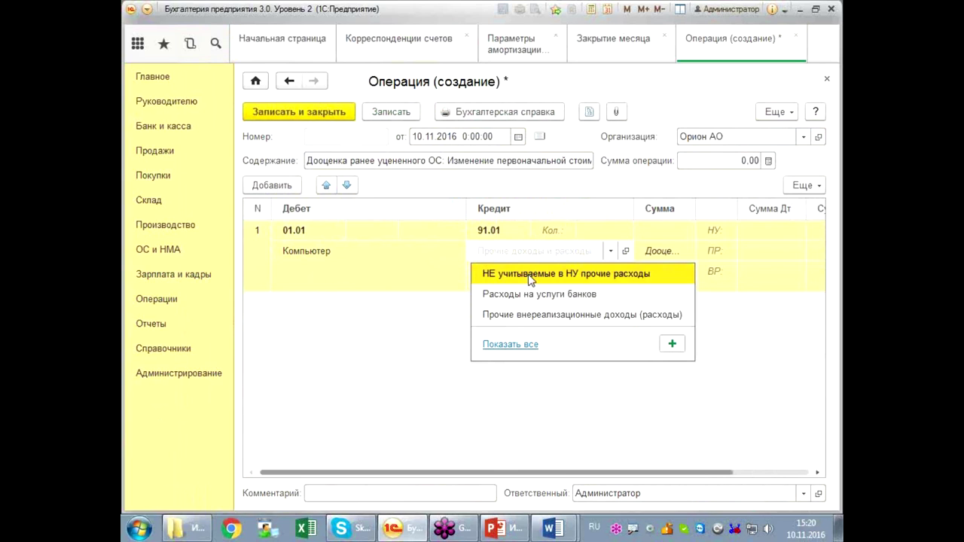
click(530, 276)
click(661, 235)
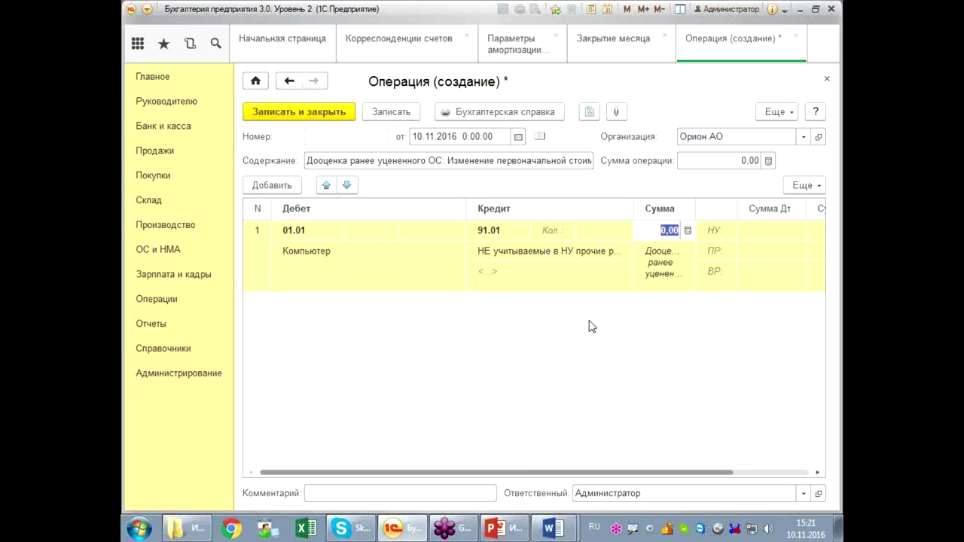
text(4050)
key(Return)
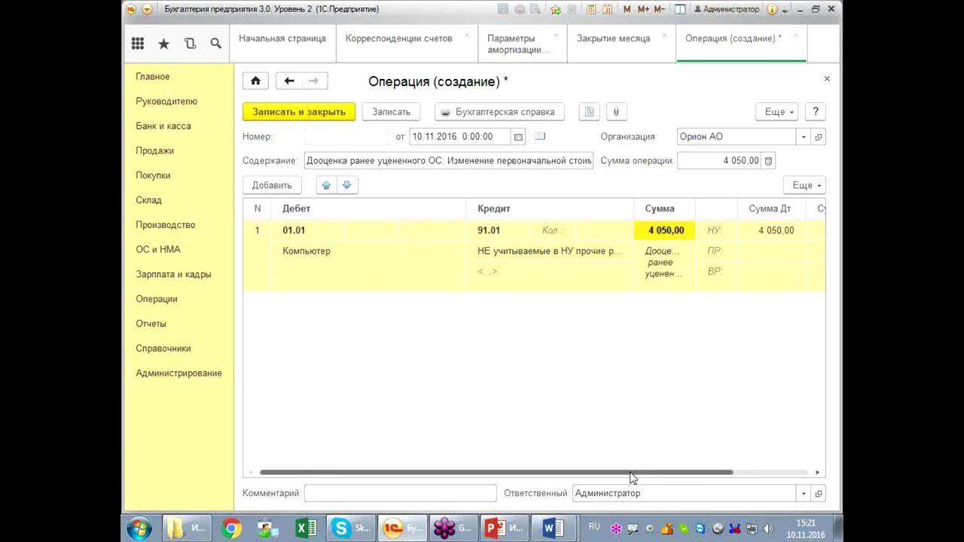
Step: Clear the first entry's НУ debit amount and set its ПР debit amount to 4 050
drag(630, 473, 706, 473)
click(689, 230)
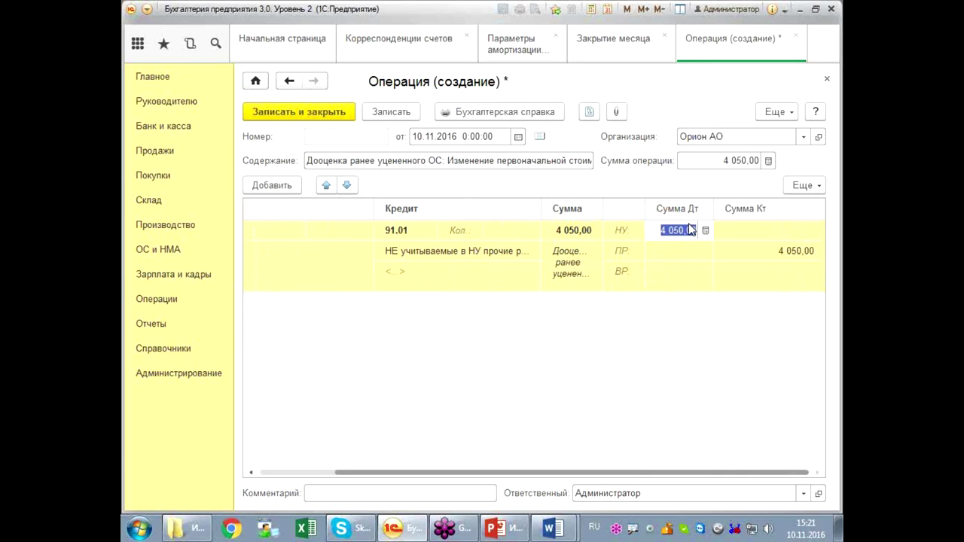
key(Delete)
click(681, 254)
text(4 050)
key(Return)
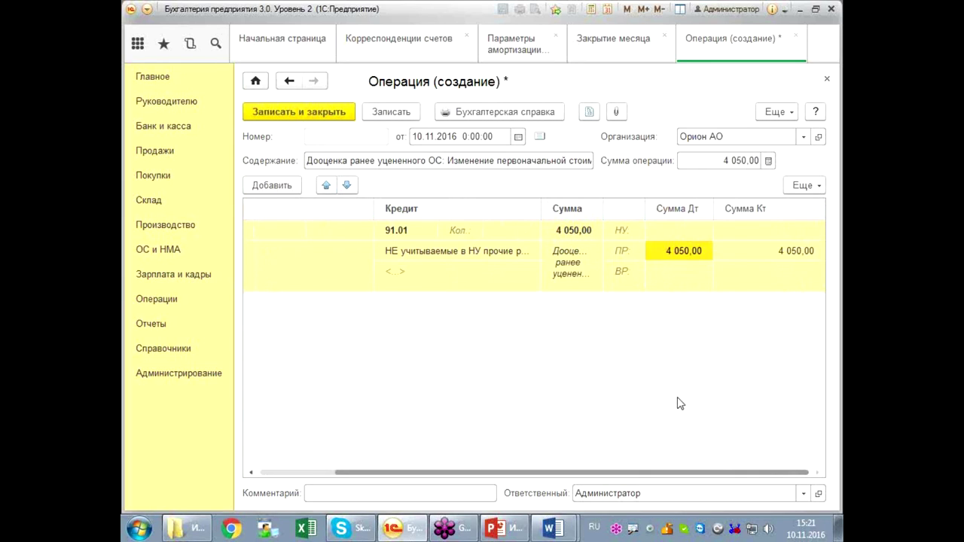
drag(670, 473, 700, 469)
mouse_move(660, 475)
mouse_down()
mouse_move(541, 477)
mouse_move(667, 465)
mouse_up()
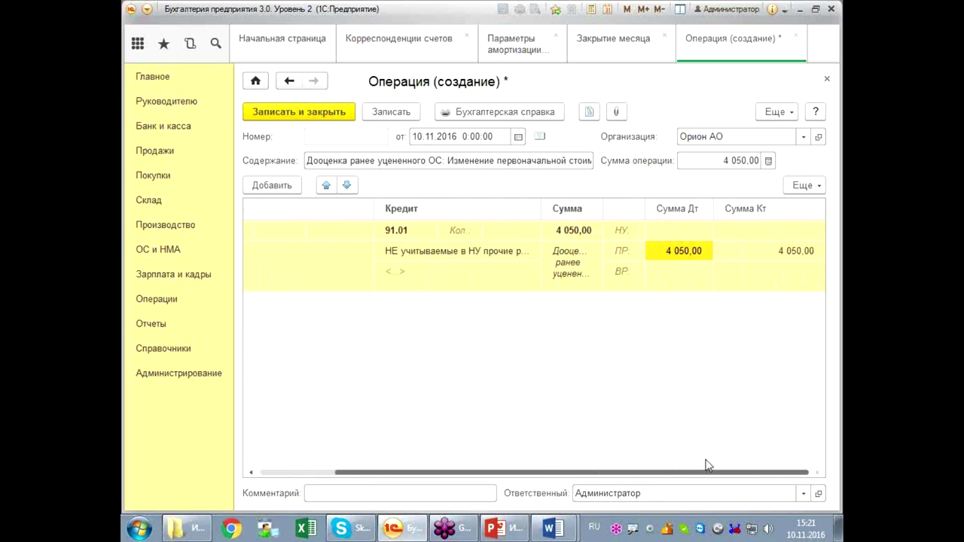
drag(708, 466, 568, 495)
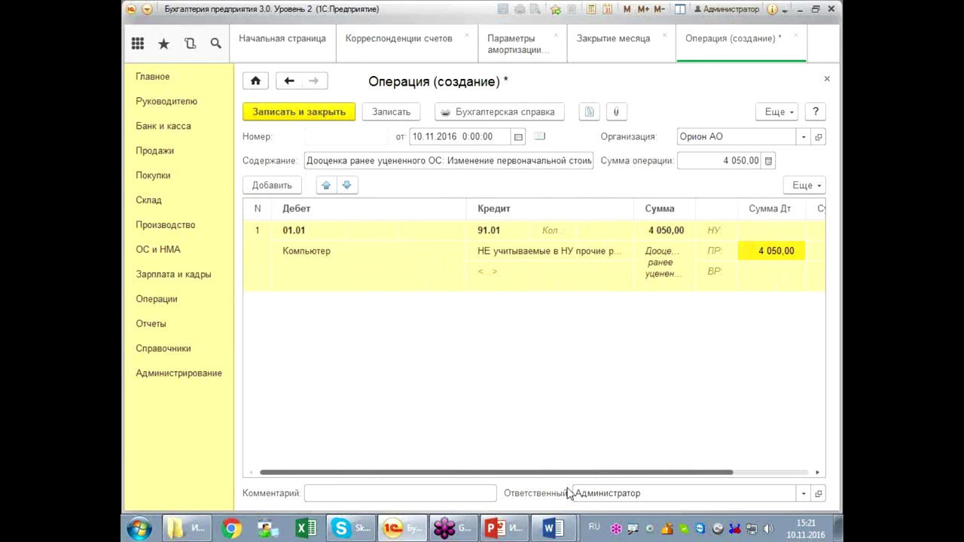
Step: Copy the first entry as a second line and set its credit side to account 83.01.1 with Компьютер
click(351, 249)
right_click(352, 247)
click(386, 276)
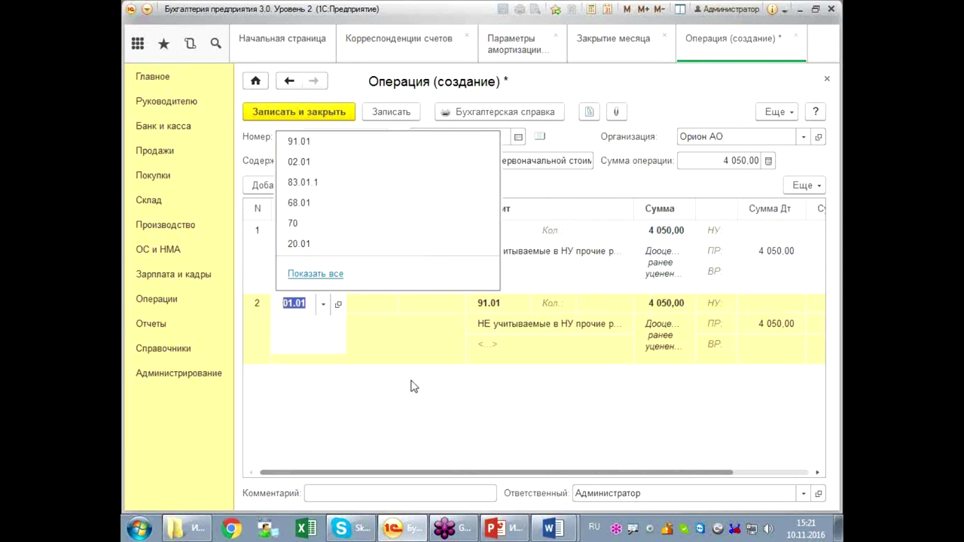
click(488, 305)
text(83.01.1)
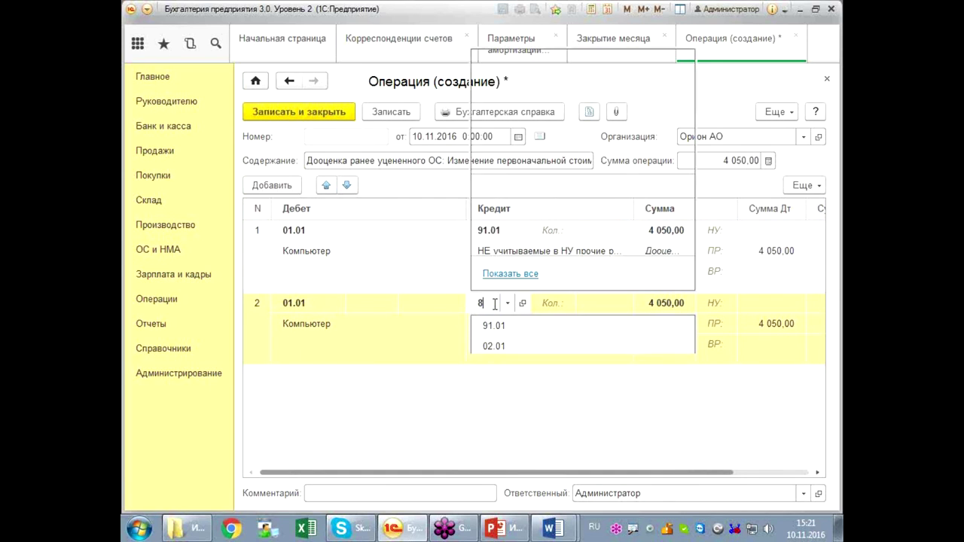
key(Return)
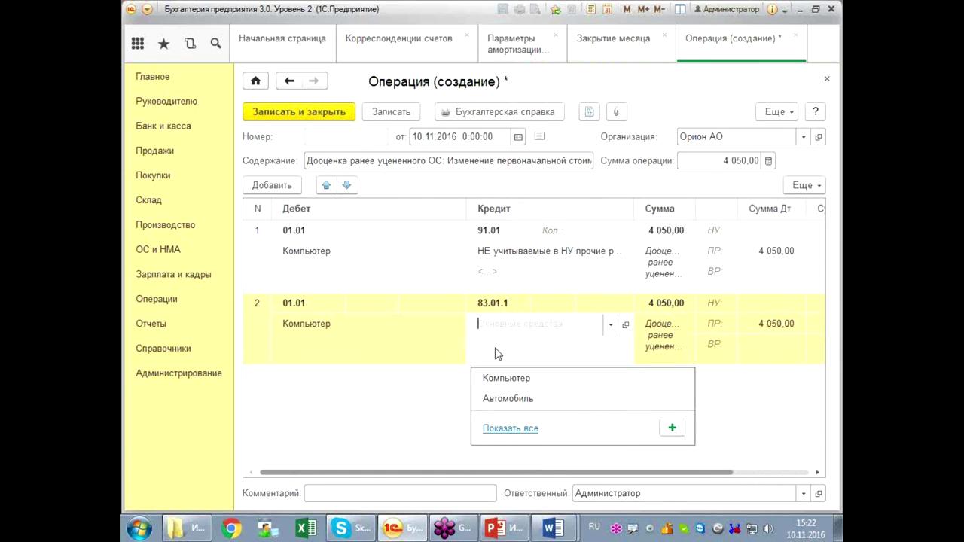
click(501, 380)
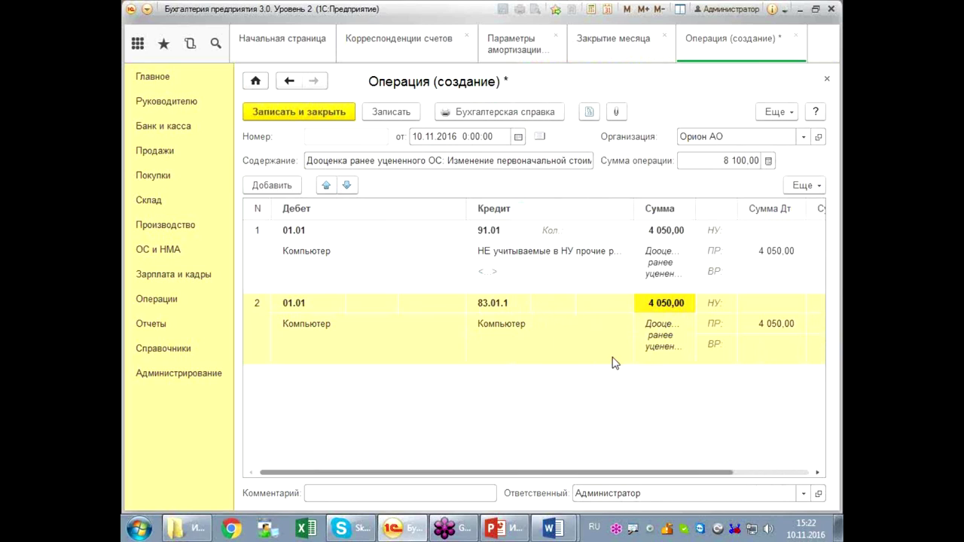
Step: Set the second entry's amount to 950
click(653, 304)
mouse_move(648, 305)
mouse_down()
mouse_move(659, 308)
mouse_move(654, 320)
mouse_up()
text(9)
key(Return)
Step: Clear the second entry's НУ debit amount and set its ПР debit amount to 950
click(758, 310)
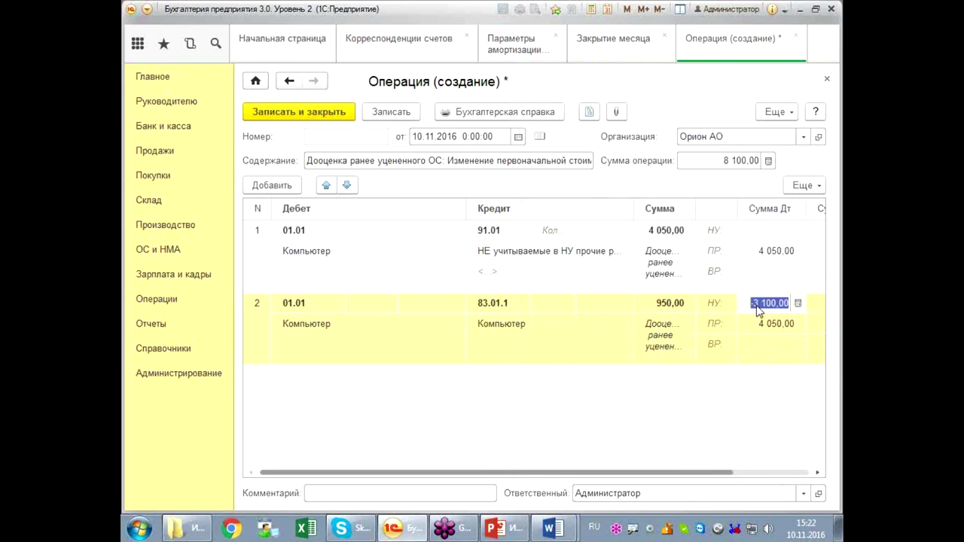
key(Delete)
click(763, 323)
drag(763, 323, 754, 324)
text(9)
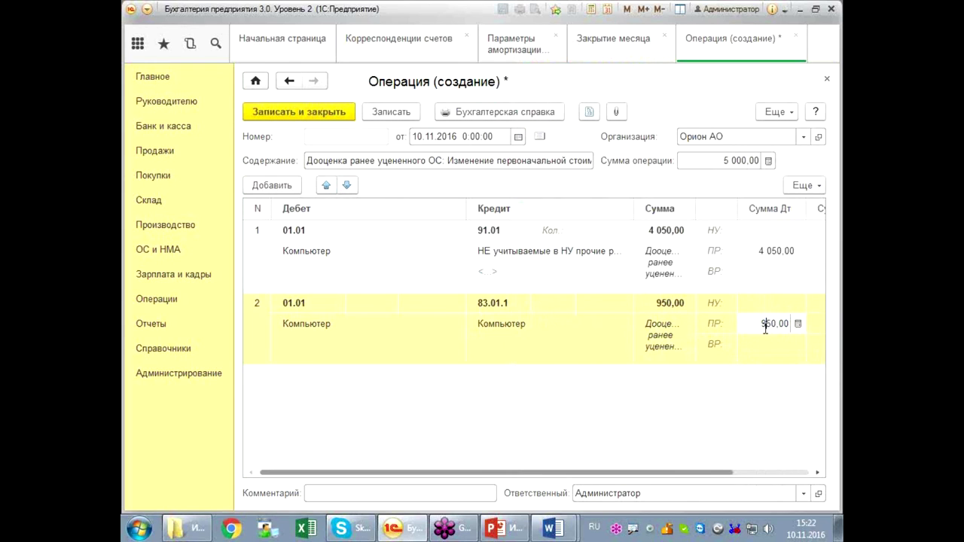
click(747, 423)
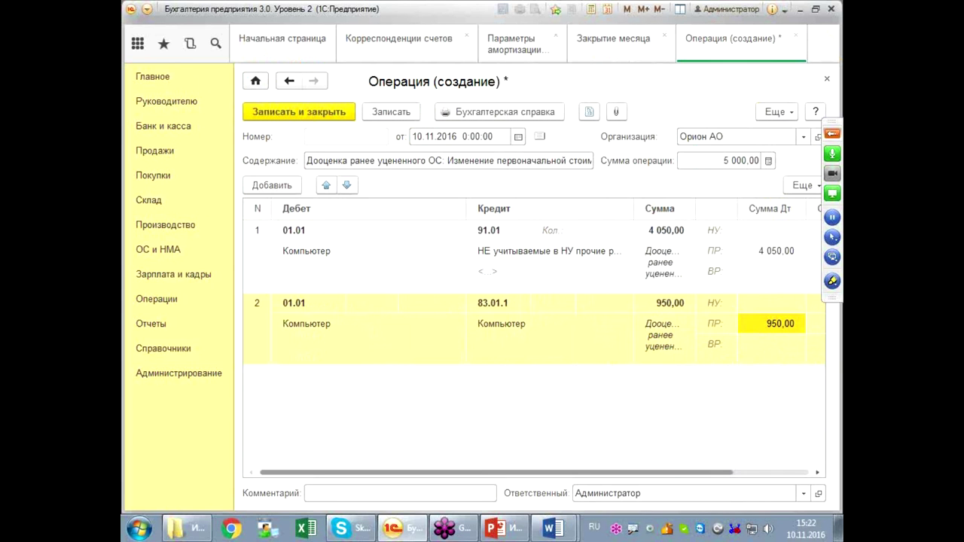
Step: Review the operation's accounts and amounts, including the Сумма Дт and Сумма Кт columns of both entries
drag(245, 267, 401, 368)
drag(446, 284, 580, 370)
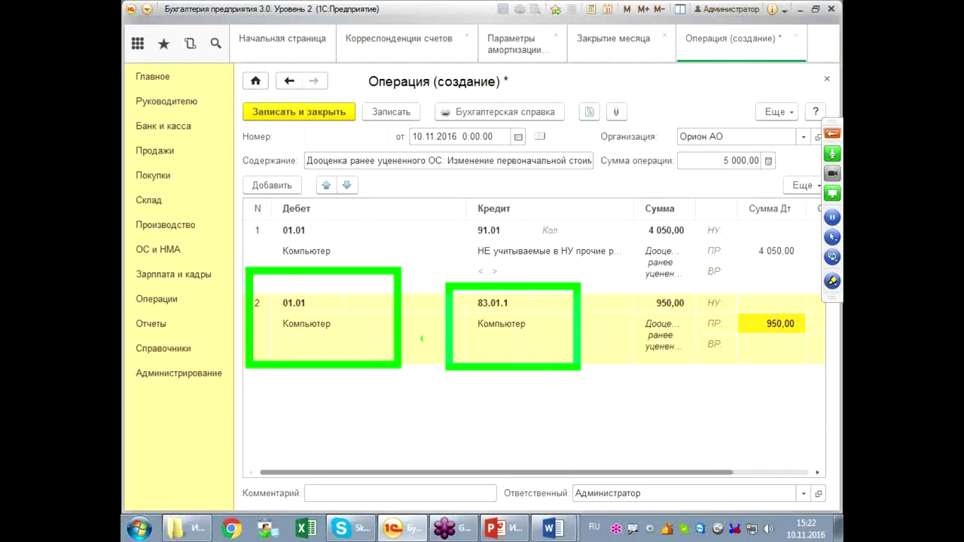
mouse_move(619, 178)
mouse_down()
mouse_move(685, 307)
mouse_move(693, 370)
mouse_up()
drag(602, 170, 707, 373)
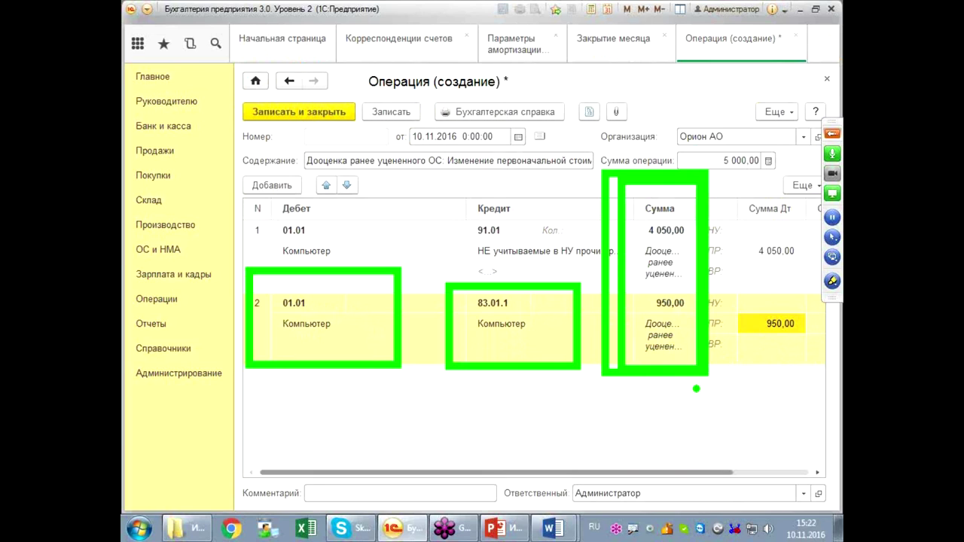
drag(683, 475, 791, 474)
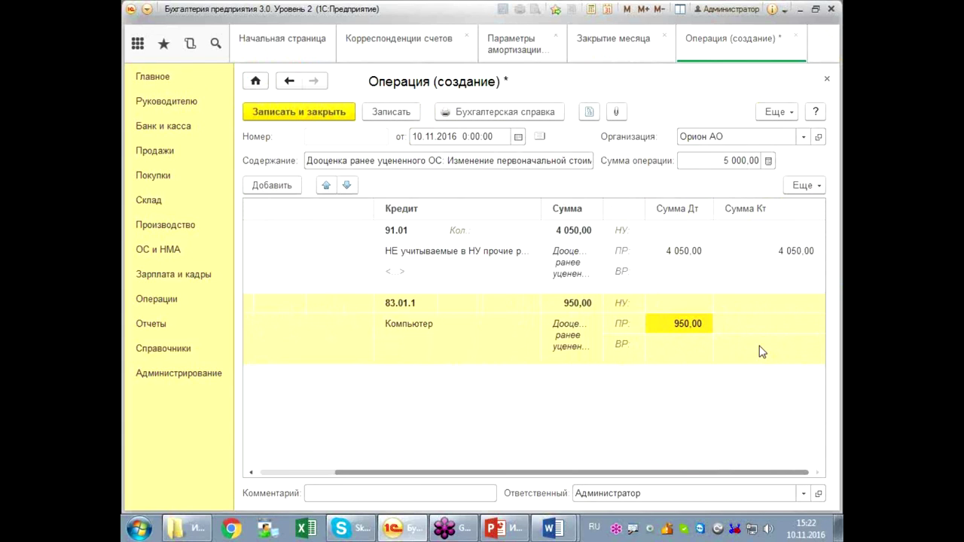
drag(682, 474, 473, 465)
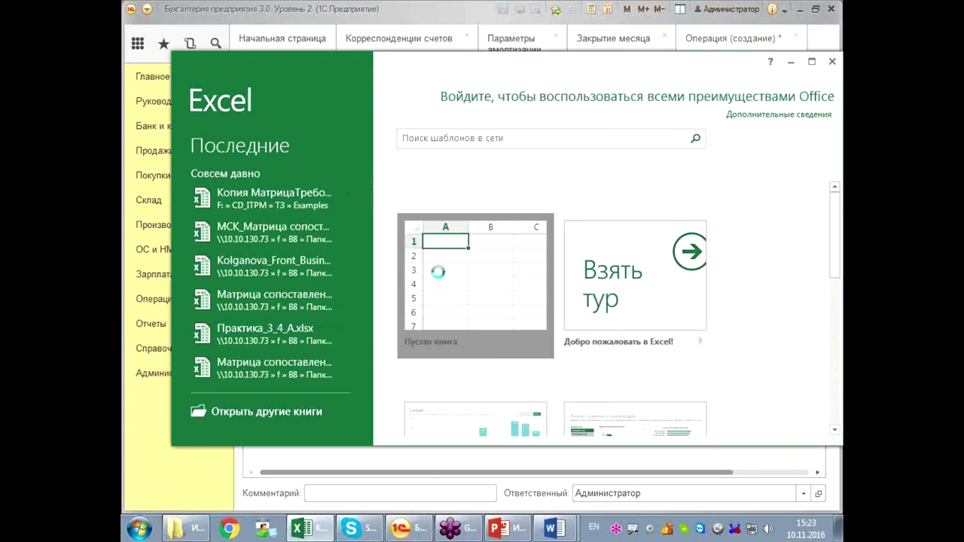
Step: Create a blank workbook and enter 4050 in B2, 5000 in C2 and 162 in B3
click(438, 272)
click(331, 213)
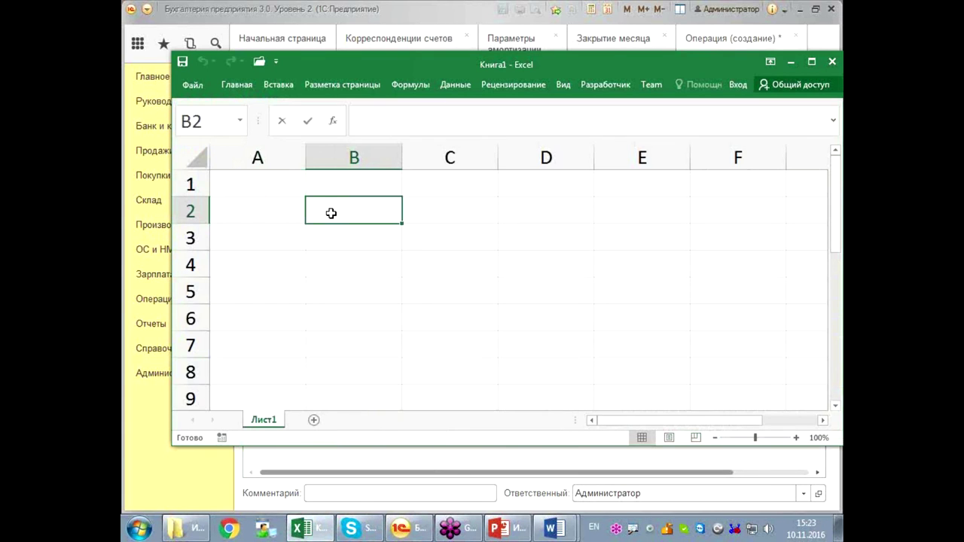
text(406)
key(BackSpace)
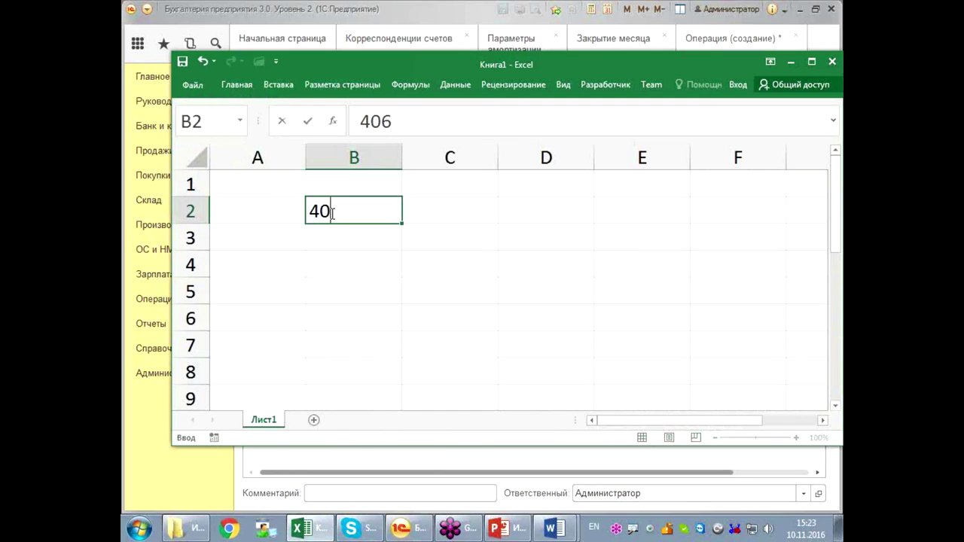
text(50)
click(455, 212)
text(5000)
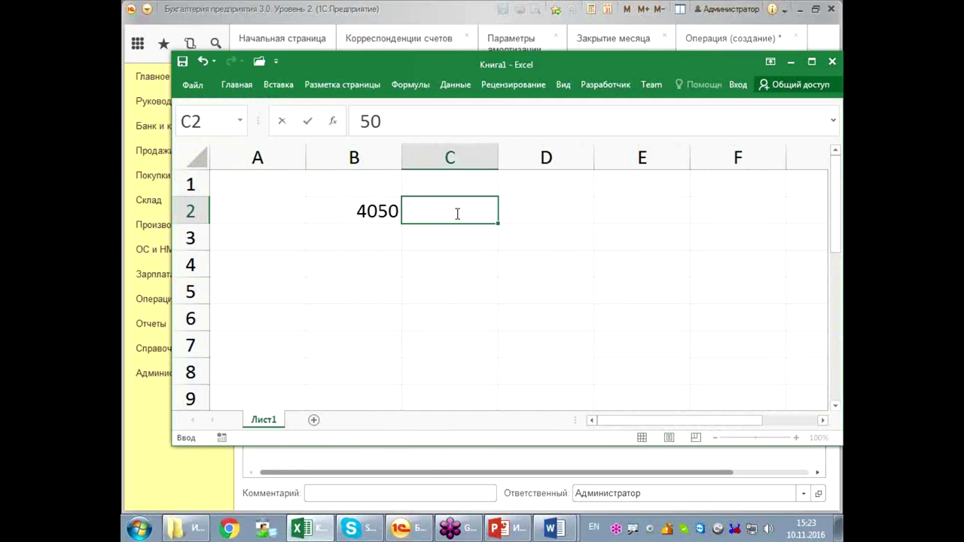
click(366, 239)
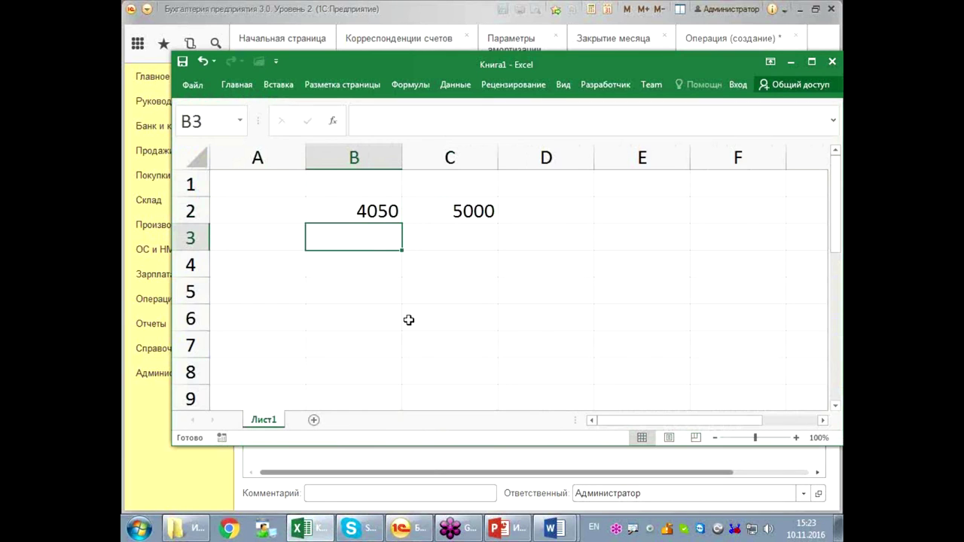
text(162)
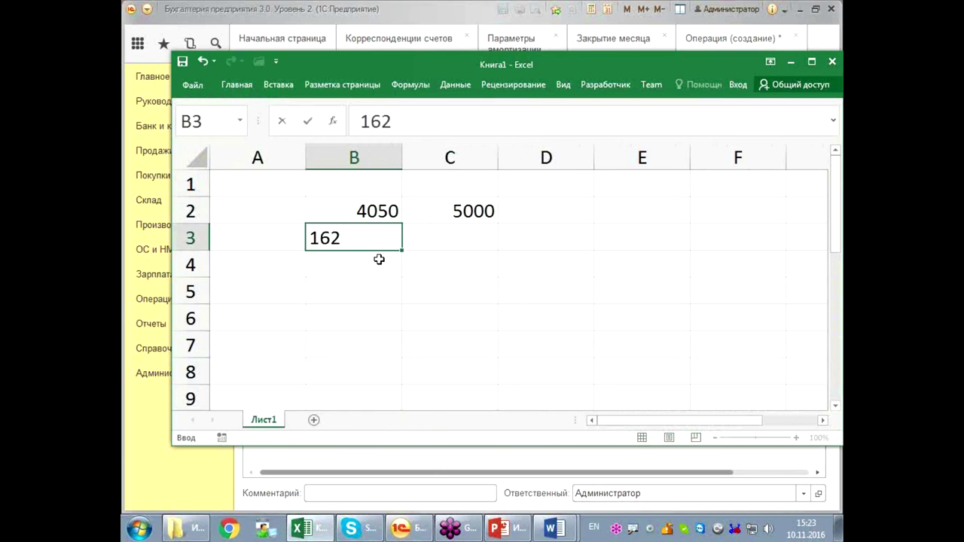
Step: Calculate the revalued depreciation in C3 with the formula =C2*B3/B2
click(444, 245)
text(=)
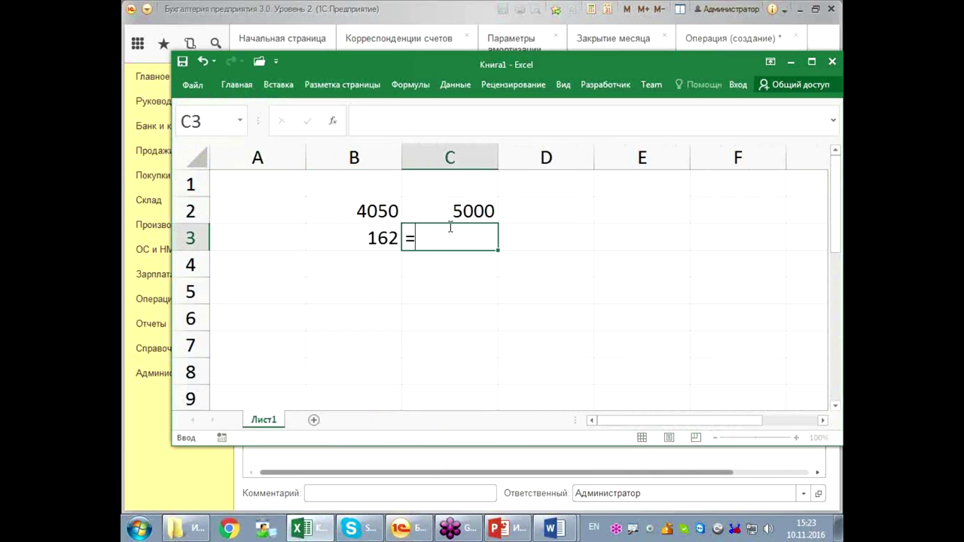
click(449, 212)
text(*)
click(383, 238)
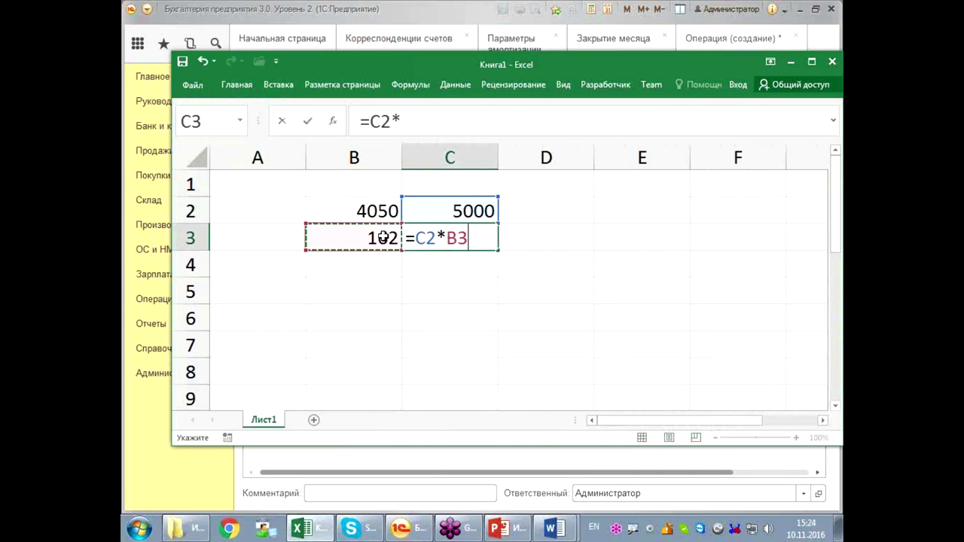
text(/)
click(366, 210)
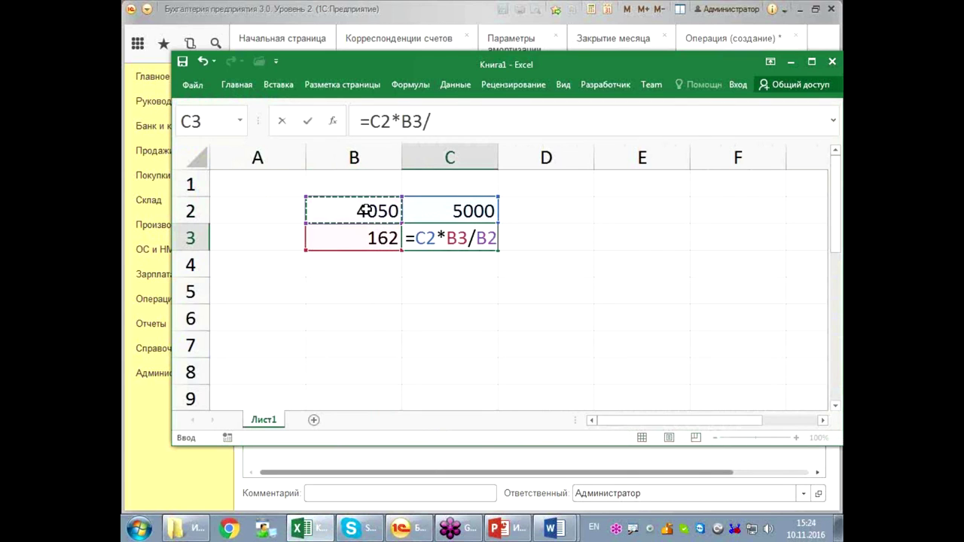
key(Return)
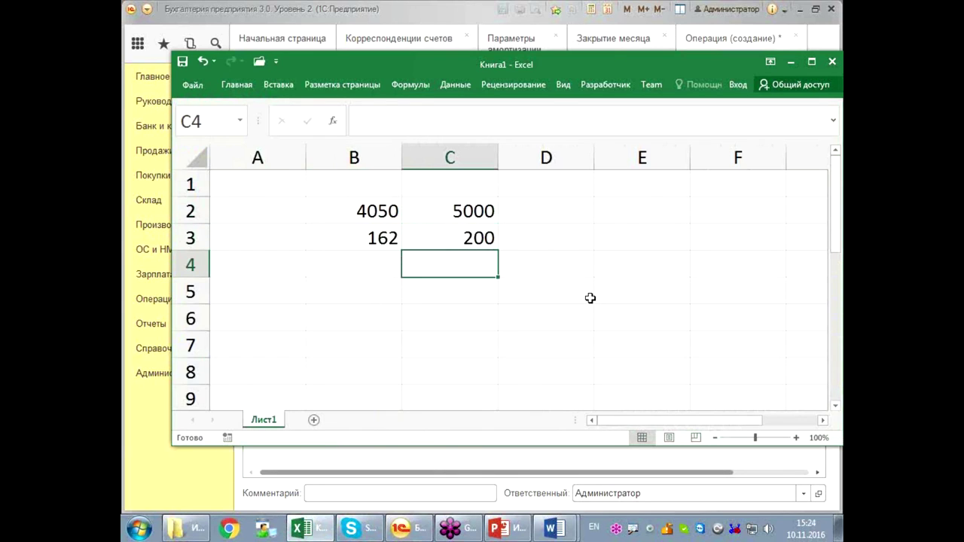
Step: Switch back to the 1C operation and add a third entry debiting account 91.02 with НЕ учитываемые в НУ прочие расходы
click(791, 61)
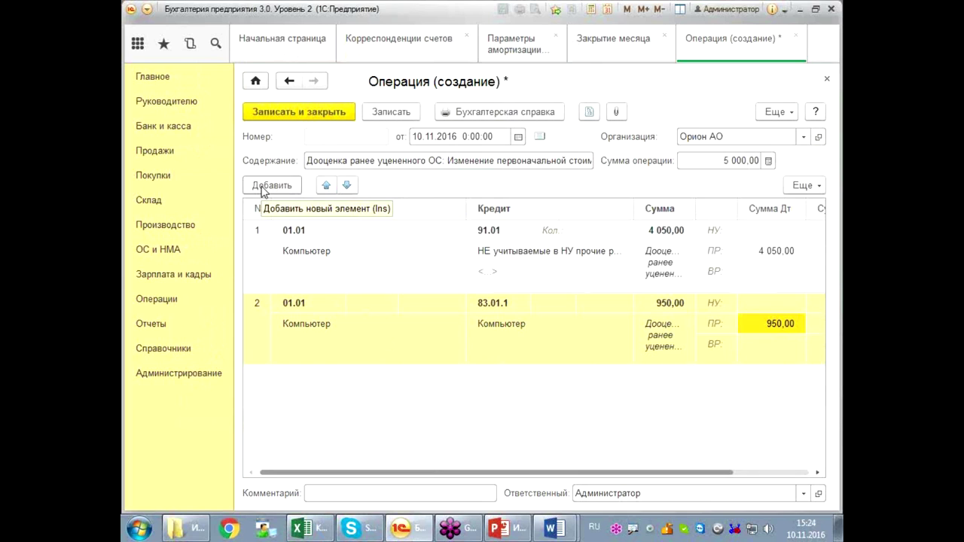
click(261, 186)
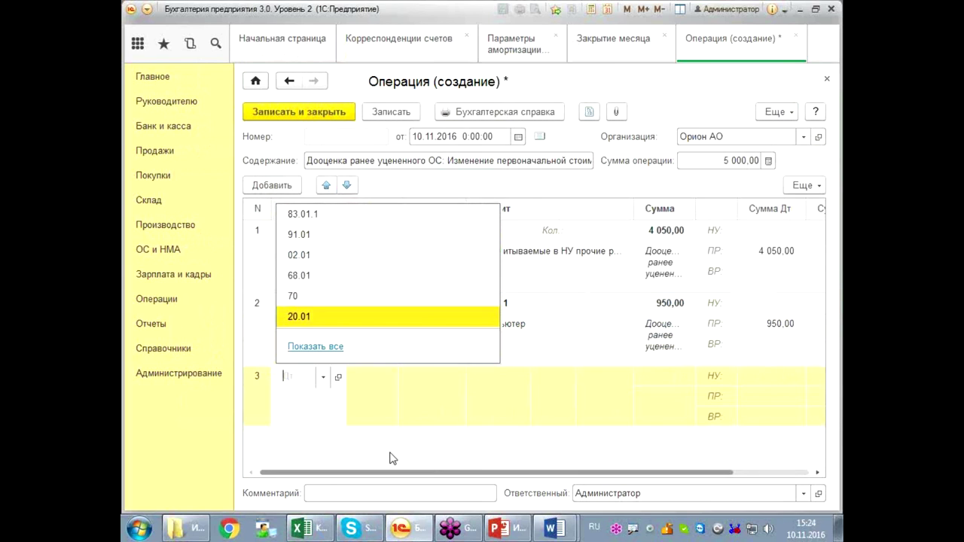
key(Escape)
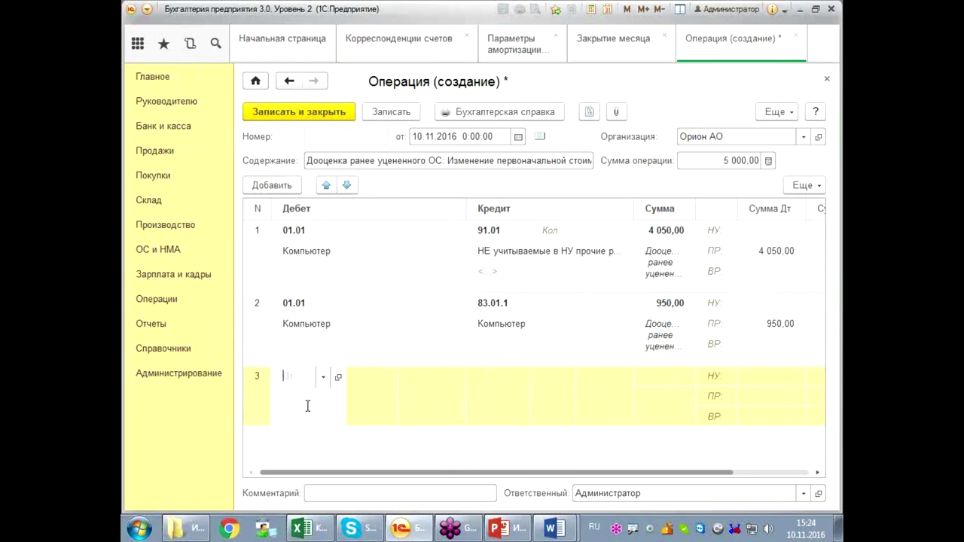
text(91.02)
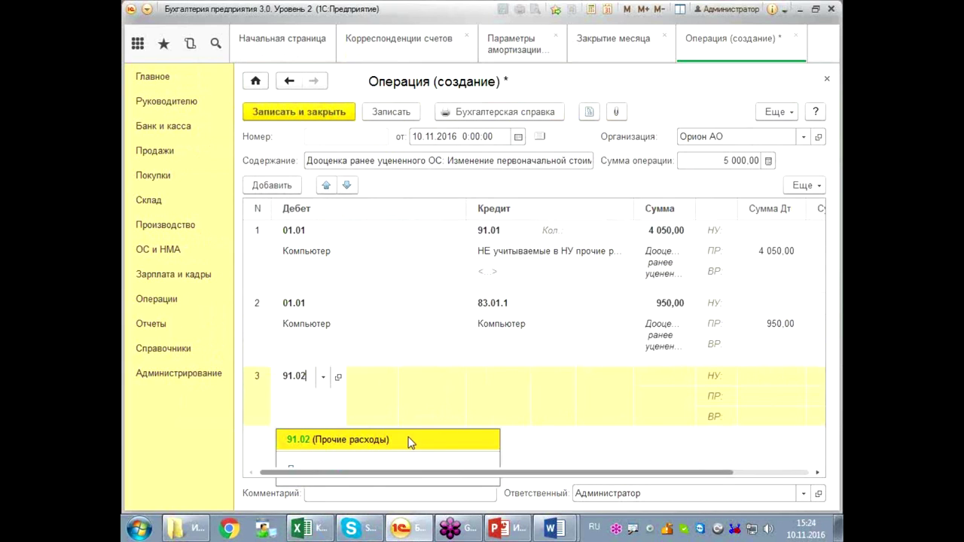
click(410, 439)
click(366, 396)
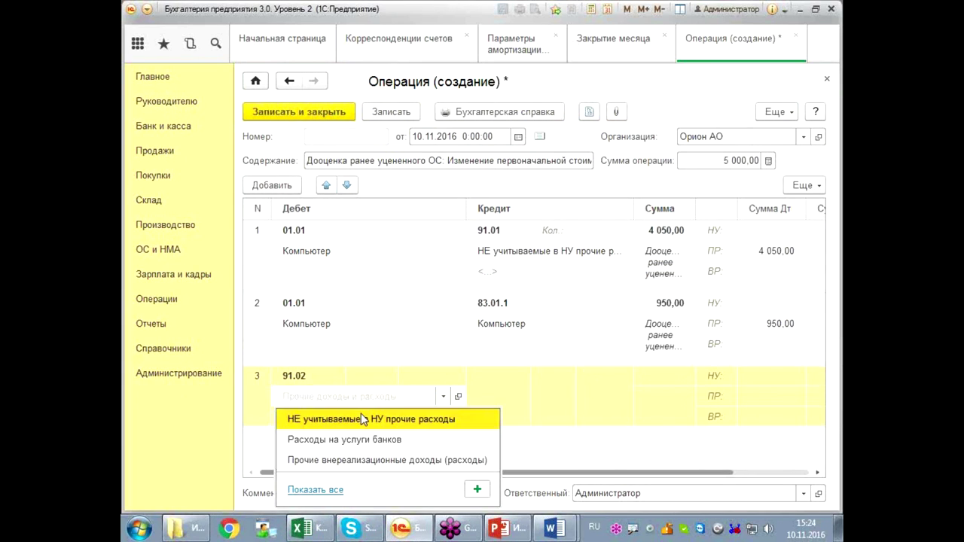
click(362, 413)
Step: Set the third entry's credit side to account 02.01 with Компьютер
click(503, 383)
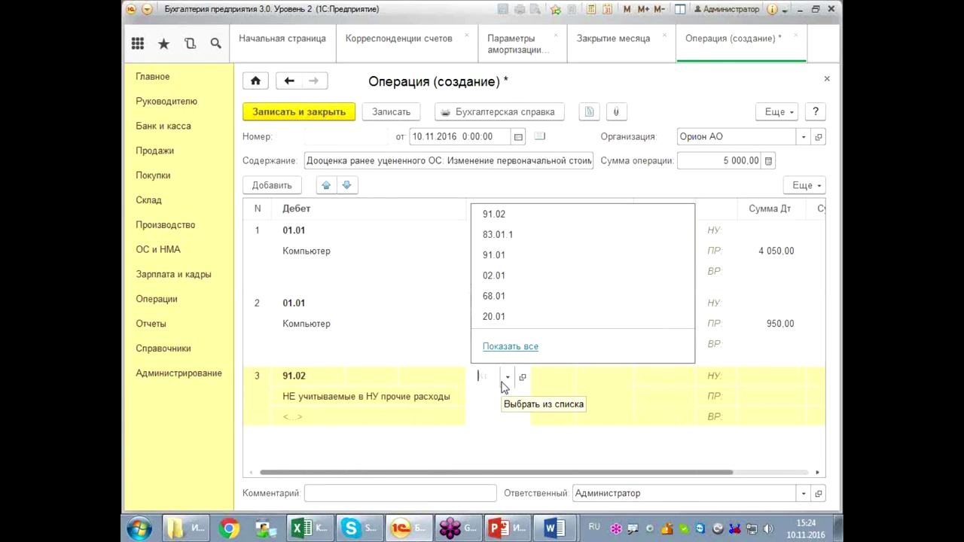
click(504, 278)
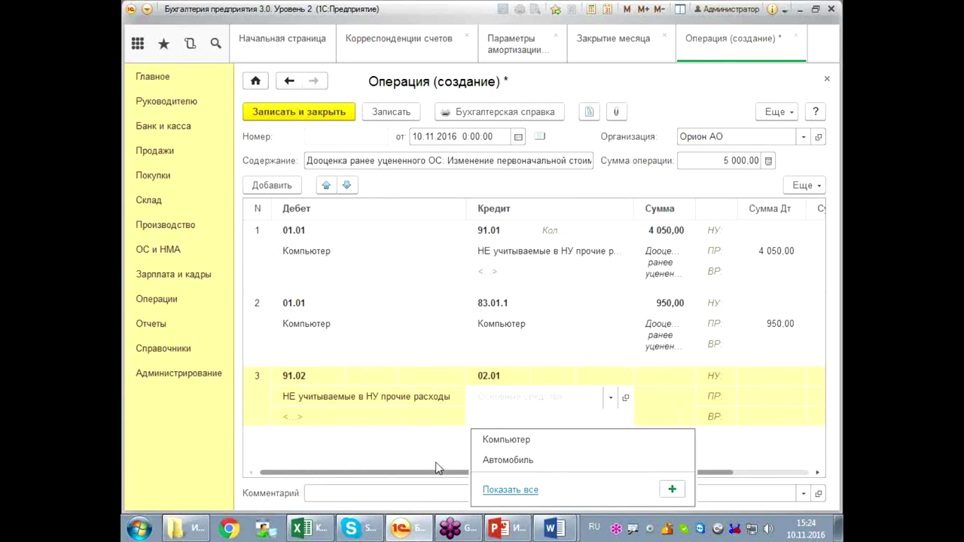
click(501, 441)
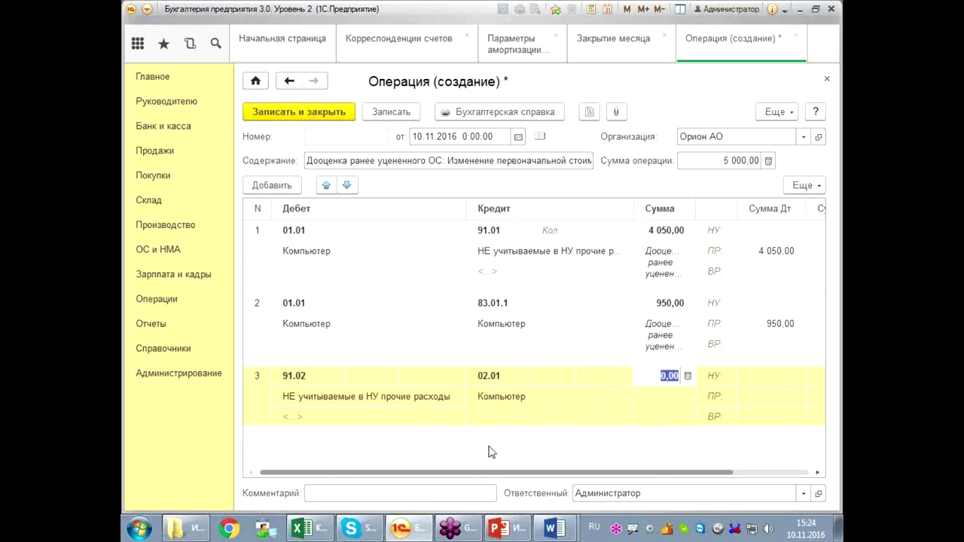
Step: Set the third entry's amount to 162 and its description to "Переоценка износа"
text(162)
click(669, 404)
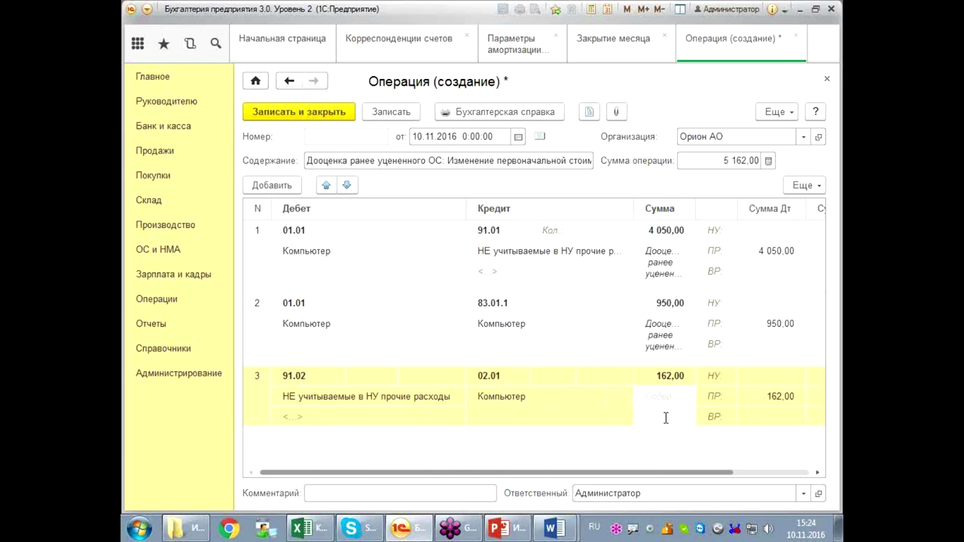
text(Переоценка изн)
text(оса)
click(691, 449)
Step: Clear the third entry's НУ credit amount and set its ПР credit amount to 162
drag(667, 473, 823, 482)
click(802, 378)
click(801, 380)
key(Delete)
click(789, 398)
text(162)
key(Return)
drag(757, 478, 784, 477)
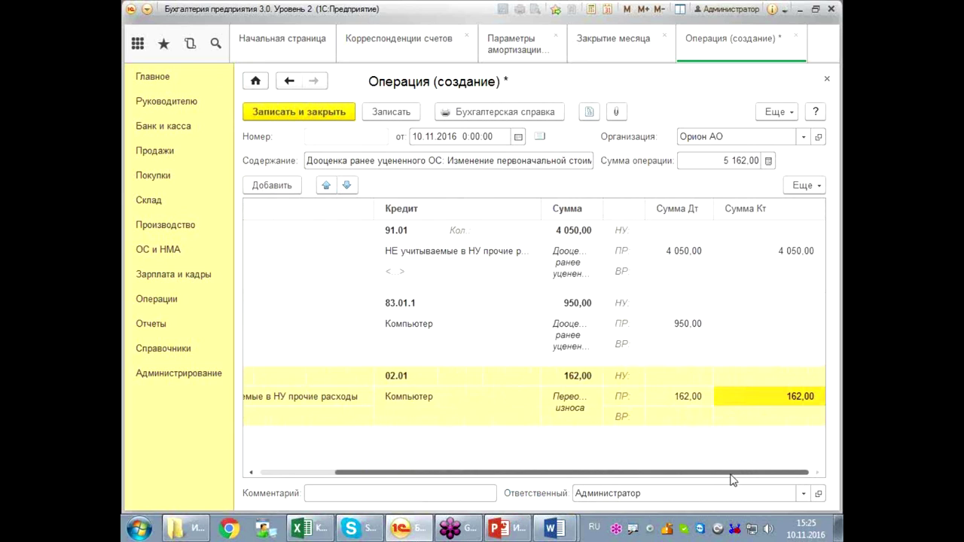
Step: Set the operation's date to 29.02.2016
drag(730, 480, 543, 479)
click(458, 138)
key(ctrl+a)
text(2)
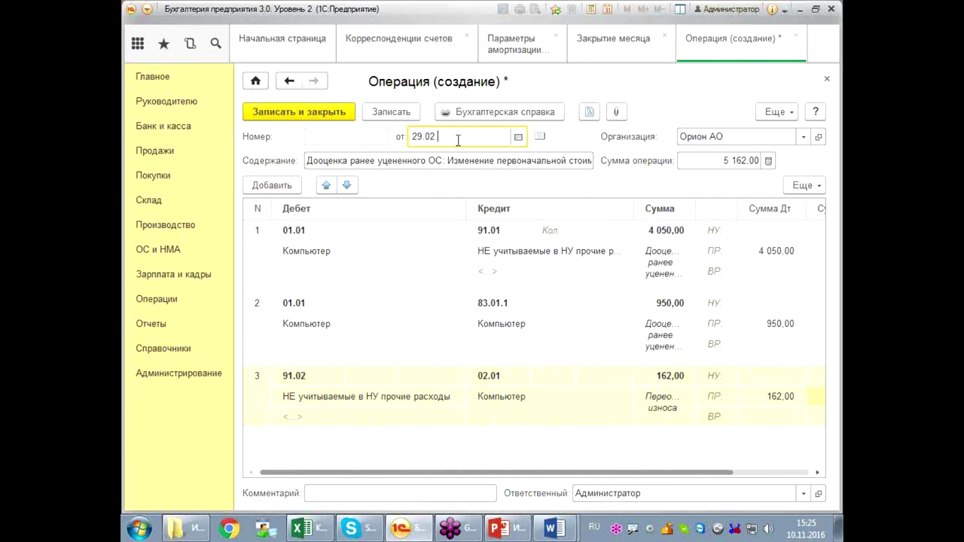
text(9.02)
key(Tab)
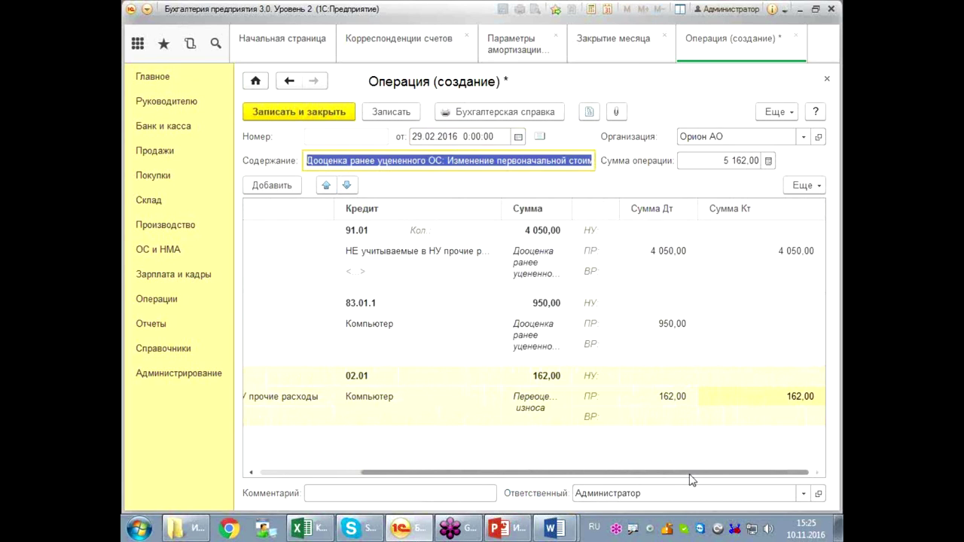
Step: Examine the third entry's total amount and its ПР debit and credit amounts
drag(543, 474, 588, 476)
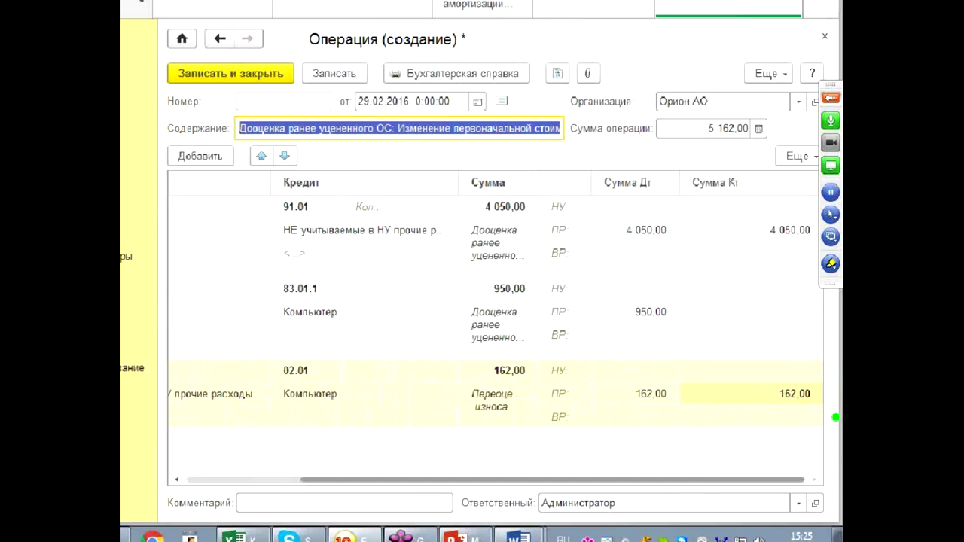
drag(462, 358, 842, 440)
drag(592, 388, 623, 380)
drag(720, 397, 742, 382)
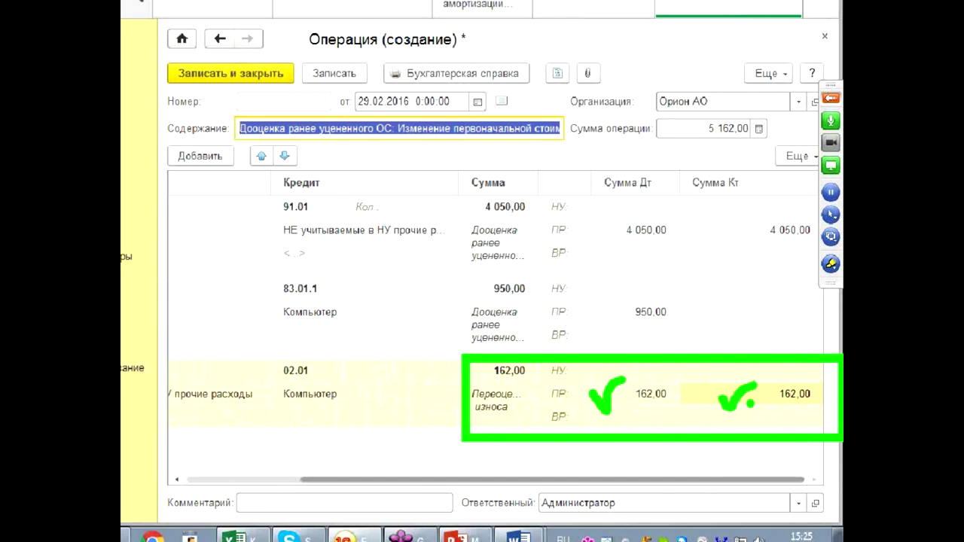
drag(704, 480, 563, 483)
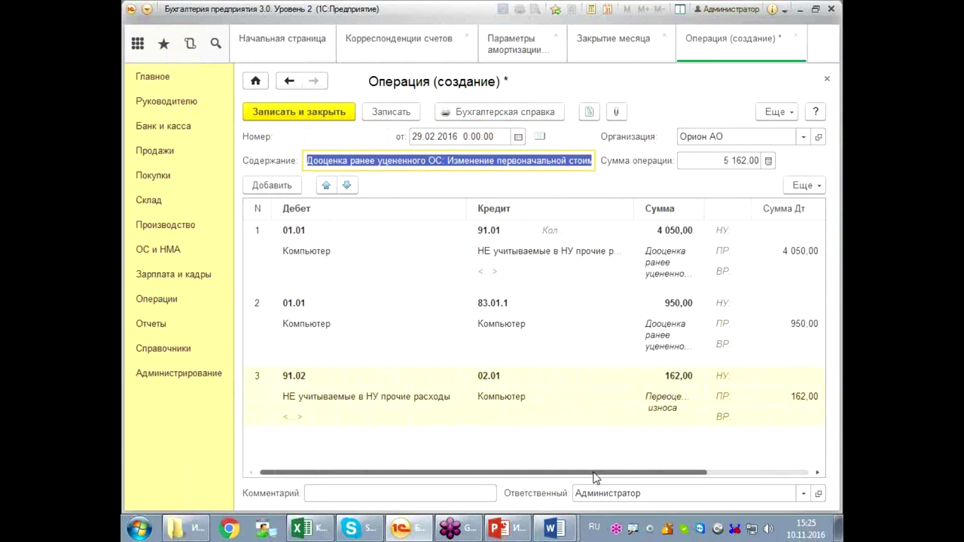
Step: Copy the third entry as a fourth line and change its debit account to 83.01.1
click(400, 398)
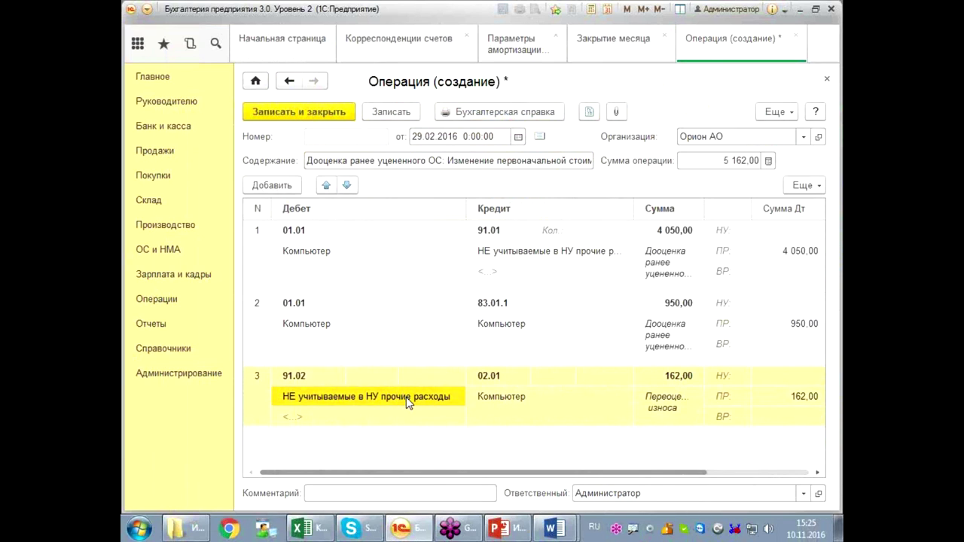
right_click(410, 401)
click(463, 370)
key(Escape)
key(Escape)
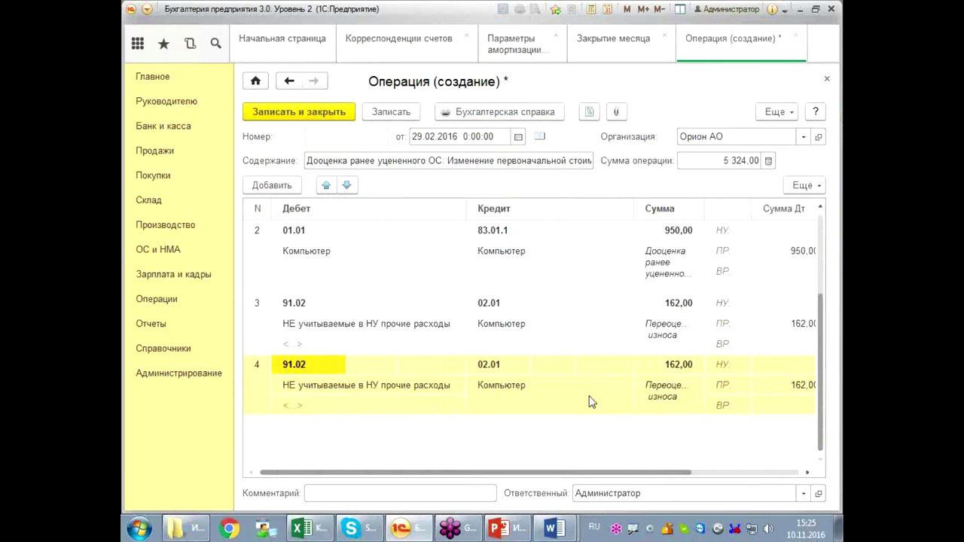
click(325, 364)
text(8)
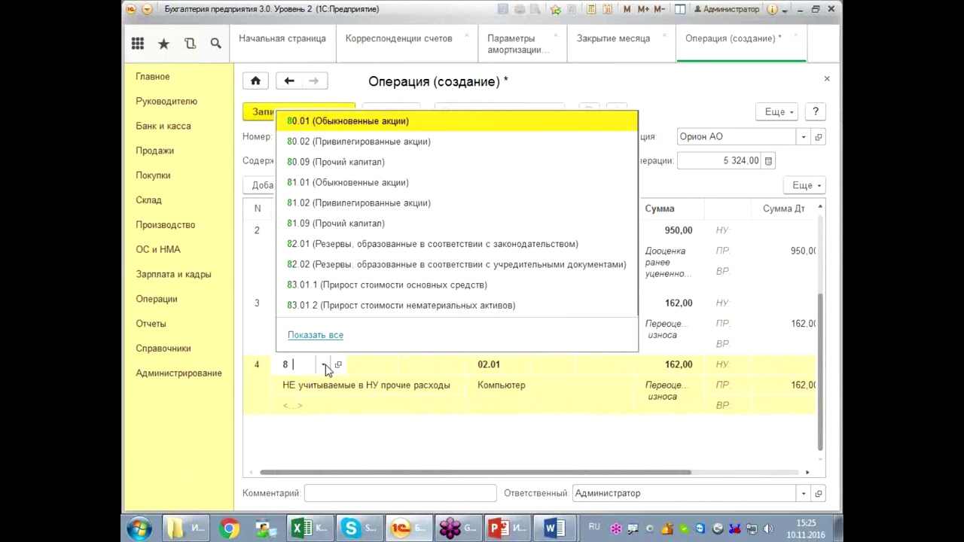
text(3)
key(Return)
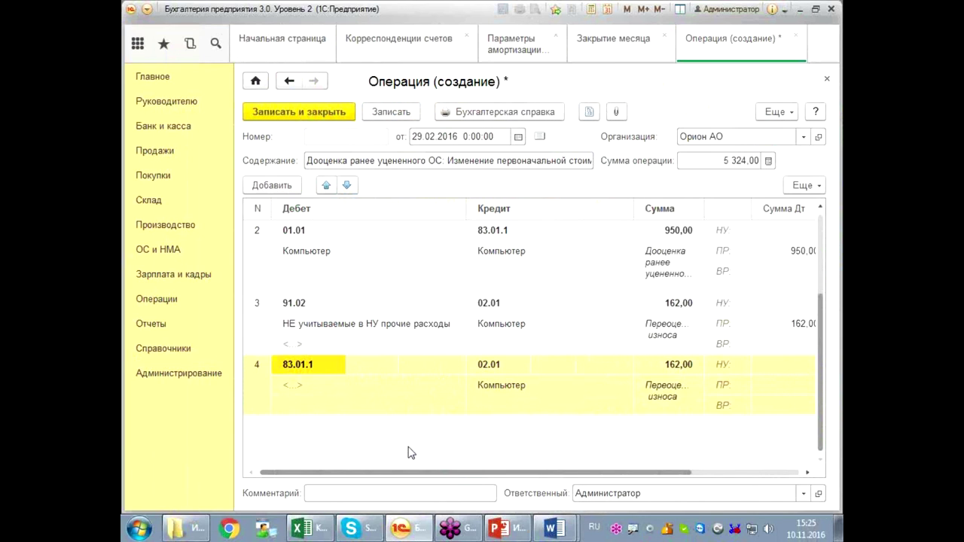
Step: Set the fourth entry's amount to 38
click(677, 367)
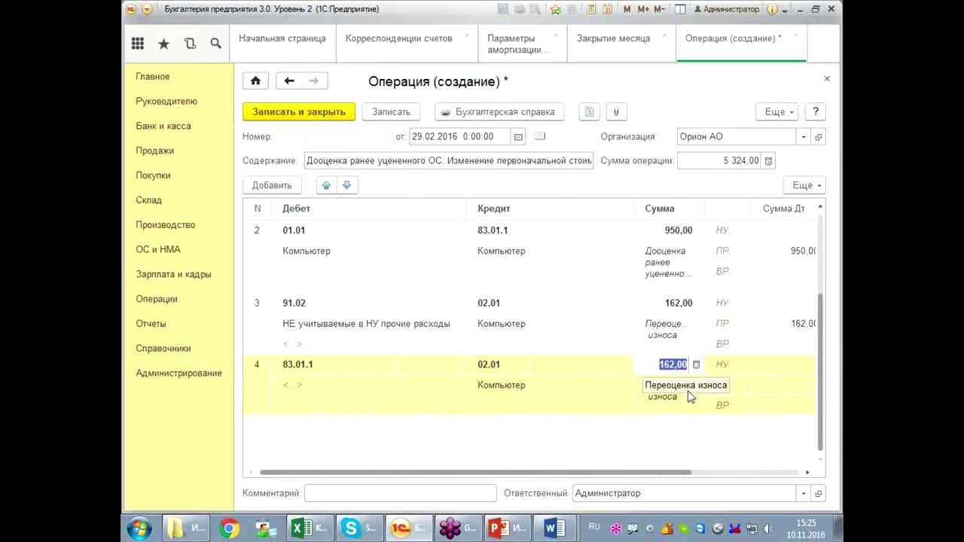
text(38)
key(Return)
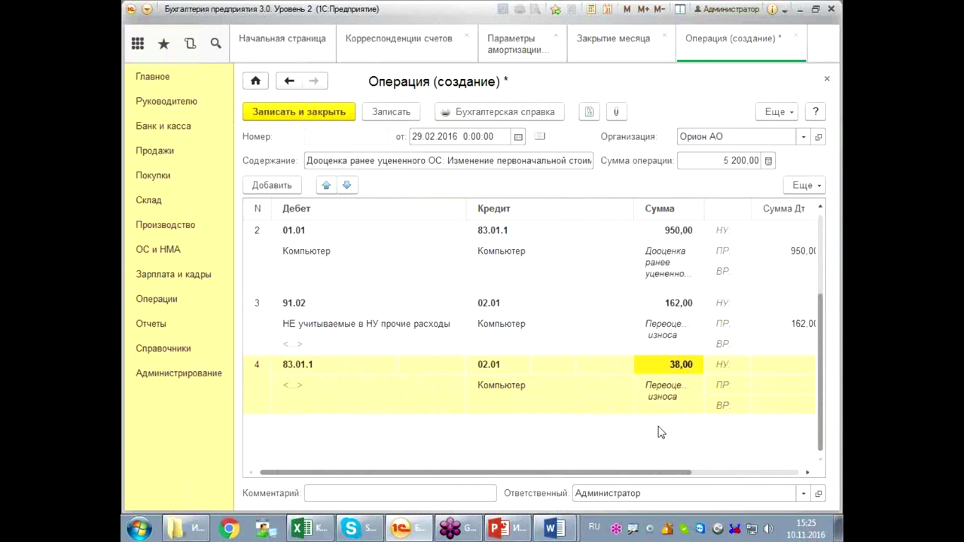
Step: Clear the fourth entry's НУ credit amount and set its ПР credit amount to 38
drag(652, 473, 758, 473)
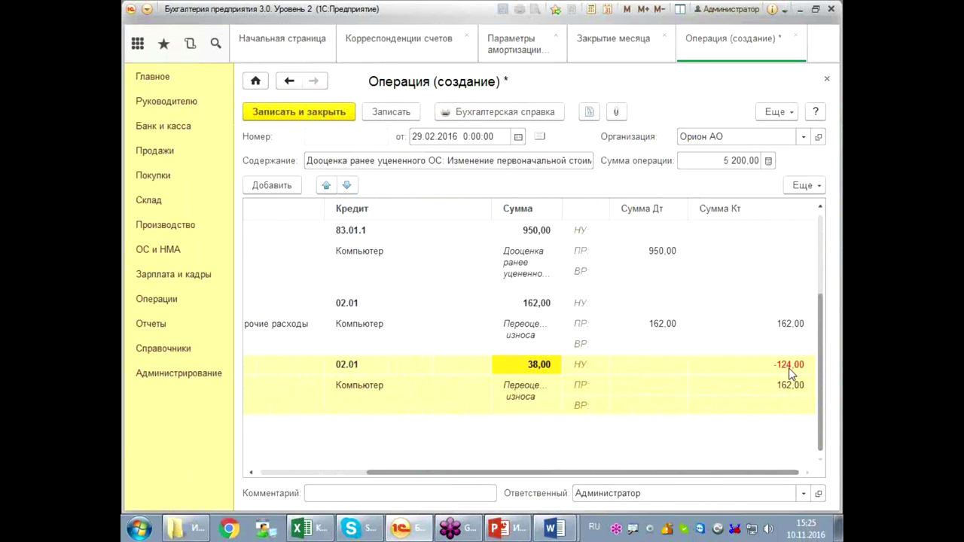
click(787, 366)
key(Delete)
click(789, 386)
text(38)
key(Return)
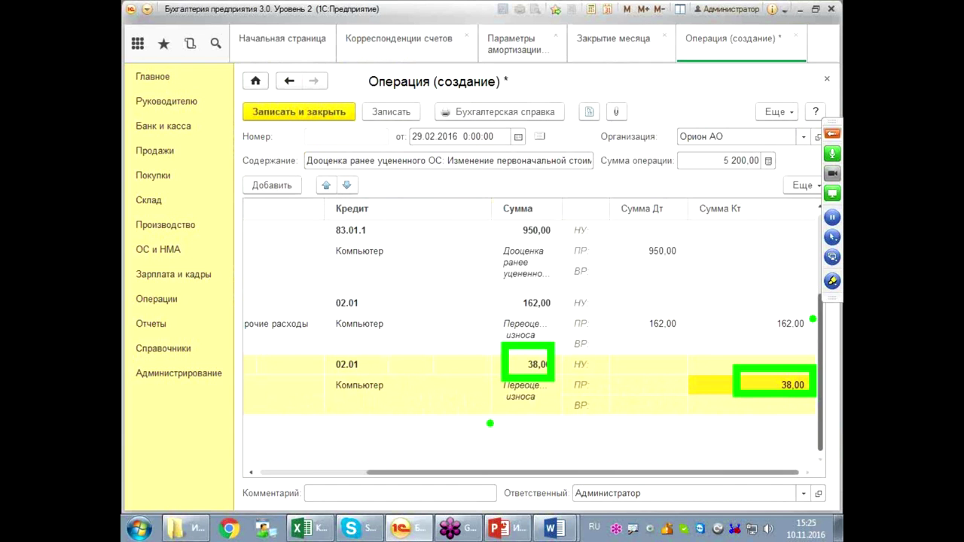
Step: Review the fourth entry's amount and ПР credit, and compare the debit accounts of the third and fourth entries
drag(490, 392, 539, 387)
drag(684, 391, 735, 403)
drag(294, 369, 395, 328)
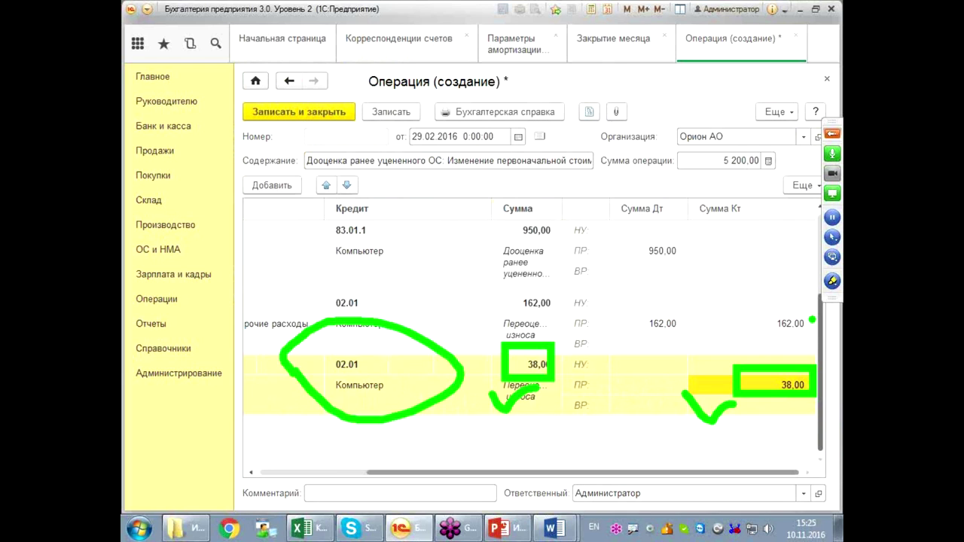
key(Escape)
drag(639, 472, 422, 456)
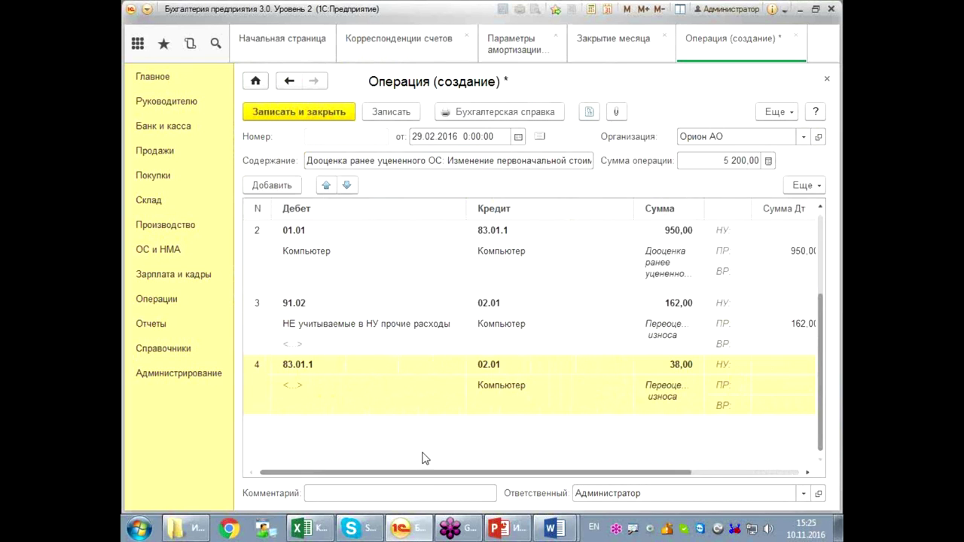
drag(159, 220, 431, 465)
mouse_move(488, 245)
mouse_down()
mouse_move(497, 283)
mouse_move(558, 226)
mouse_up()
mouse_move(486, 403)
mouse_down()
mouse_move(511, 443)
mouse_move(569, 398)
mouse_up()
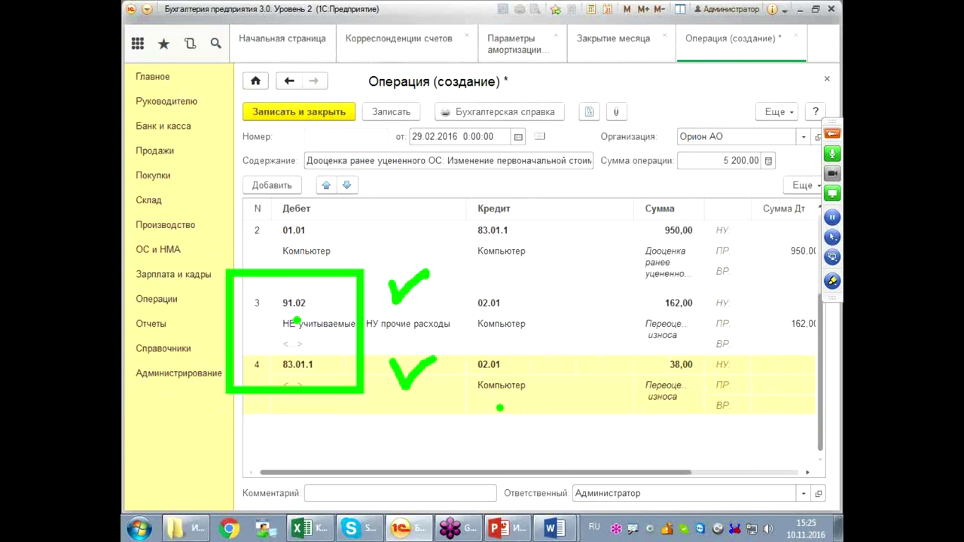
Step: Review the accounts and ПР amounts across all four entries, marking the debits to 01.01 in the first two
key(Escape)
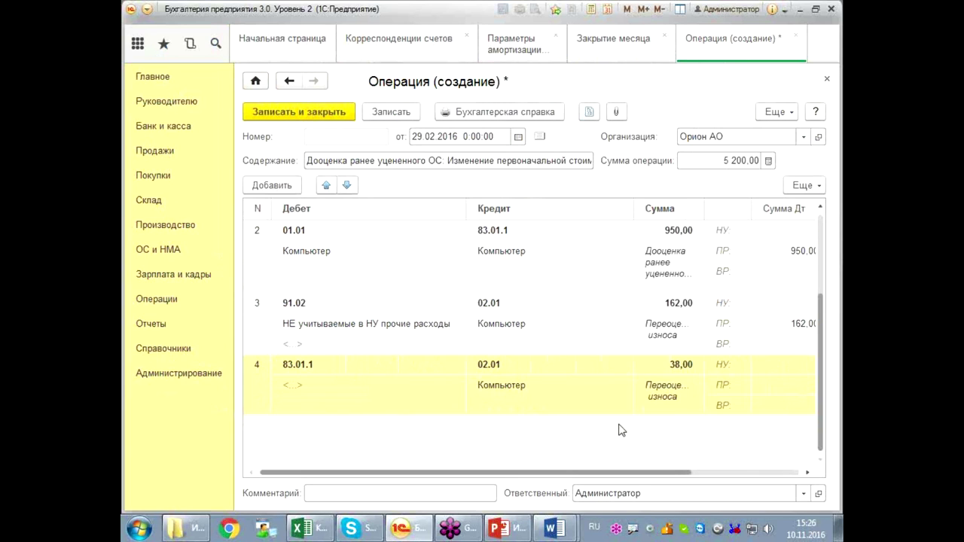
drag(543, 475, 732, 468)
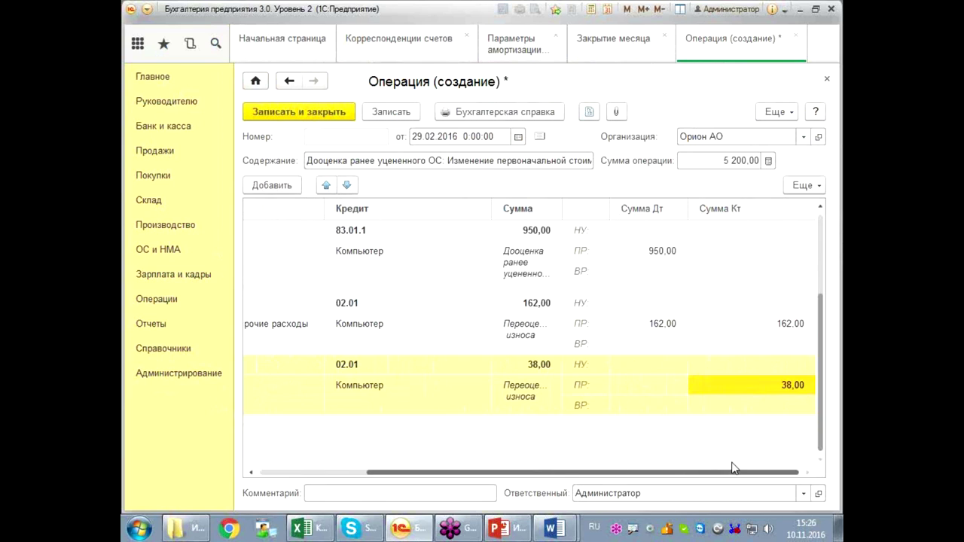
scroll(718, 435, up, 1)
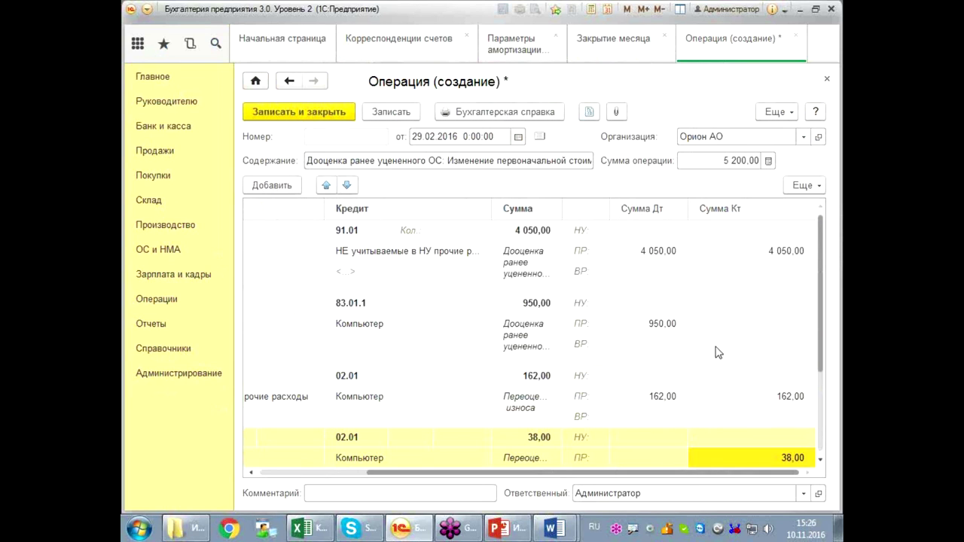
drag(686, 473, 509, 477)
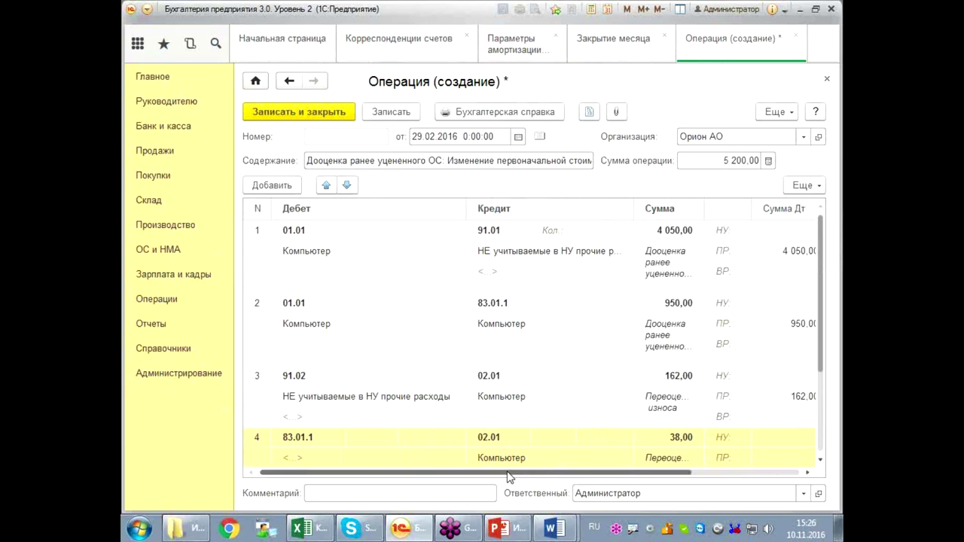
drag(559, 477, 572, 478)
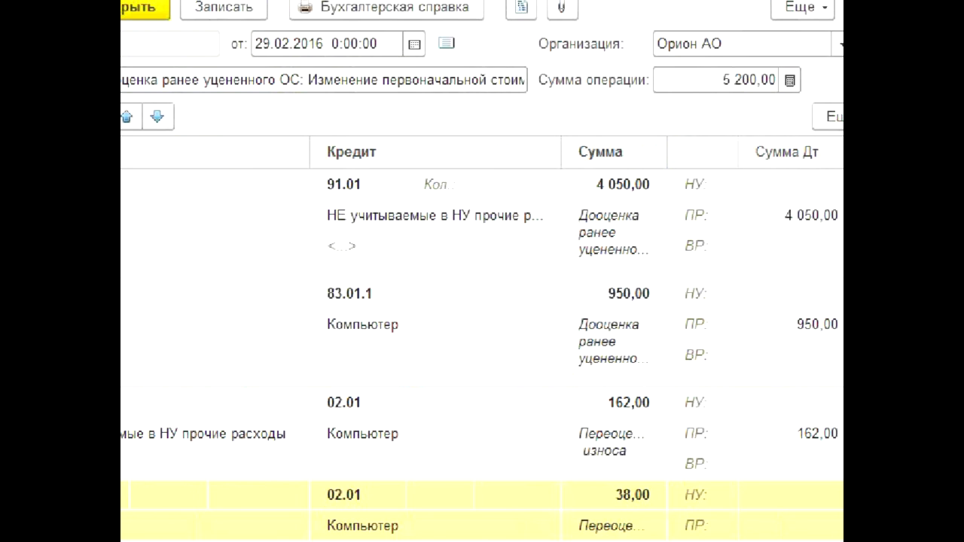
mouse_move(675, 190)
mouse_down()
mouse_move(807, 302)
mouse_move(842, 360)
mouse_up()
drag(739, 241, 745, 296)
drag(720, 277, 791, 267)
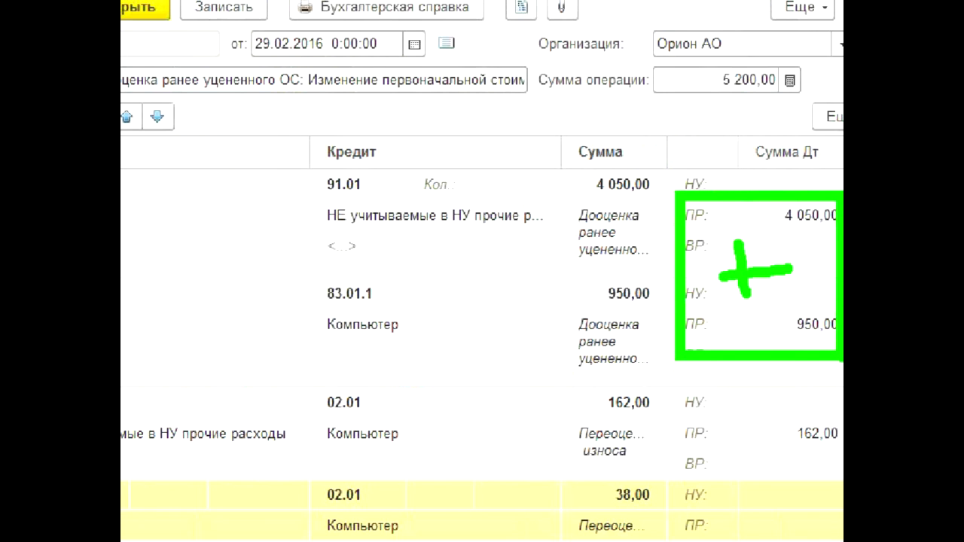
click(726, 324)
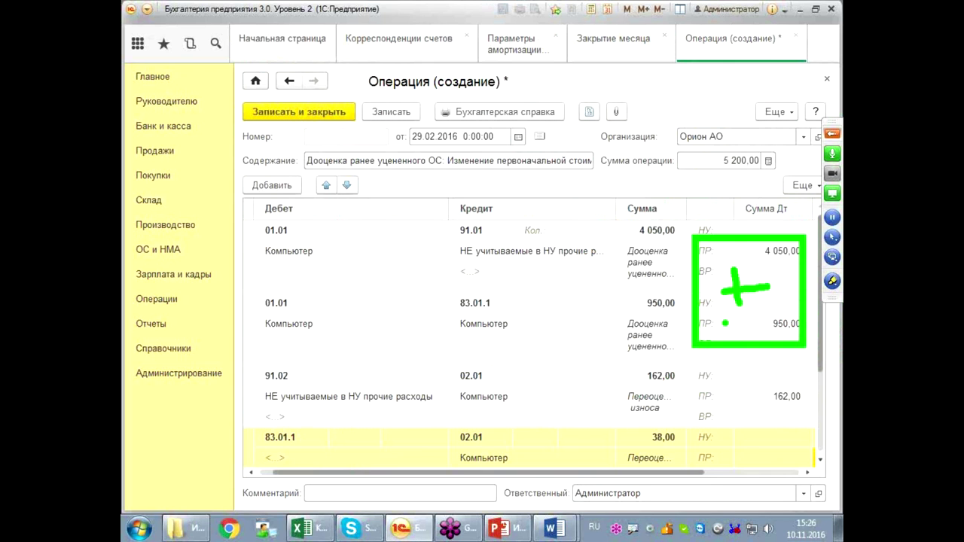
mouse_move(241, 313)
mouse_down()
mouse_move(317, 349)
mouse_move(339, 194)
mouse_move(226, 339)
mouse_move(403, 222)
mouse_move(369, 175)
mouse_move(236, 138)
mouse_up()
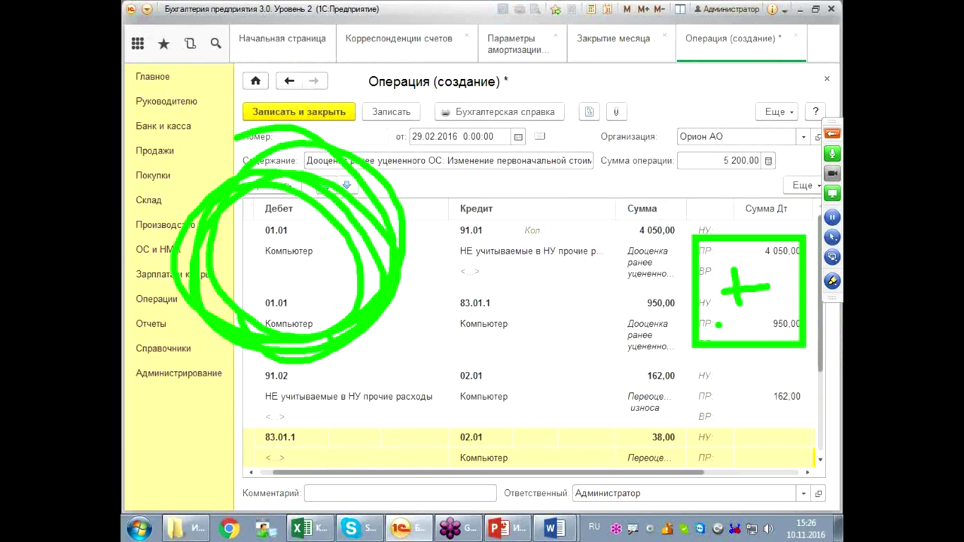
Step: Add the information register "Параметры амортизации ОС (налоговый учет)" to the operation
click(779, 113)
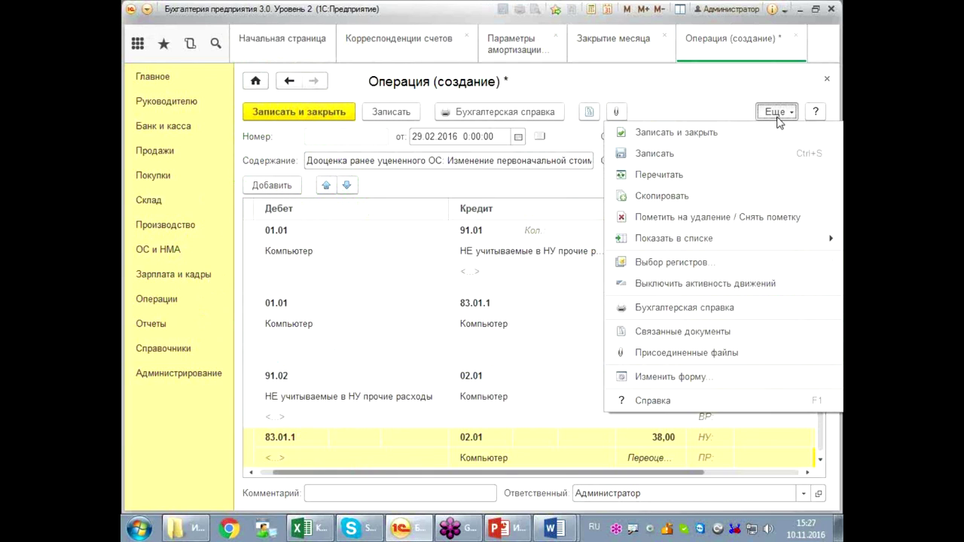
click(710, 263)
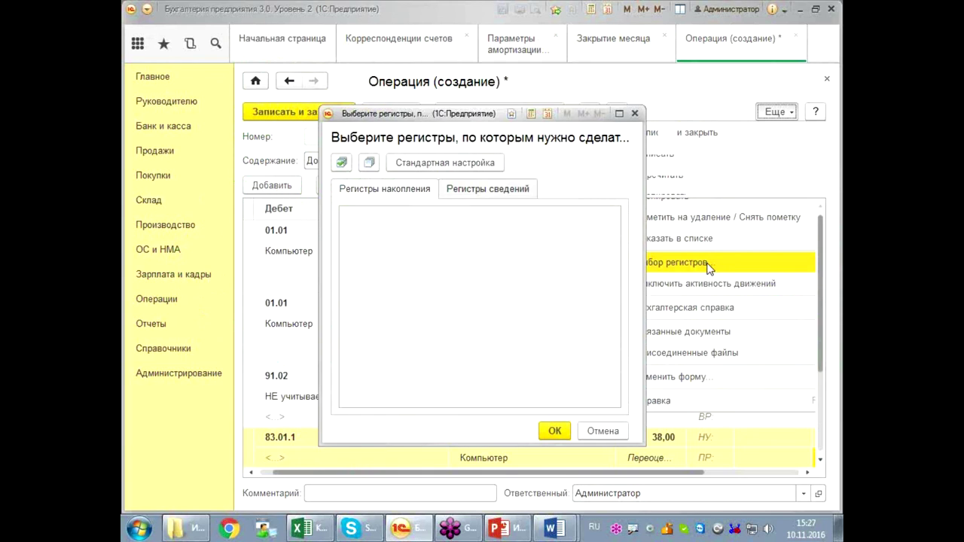
click(496, 194)
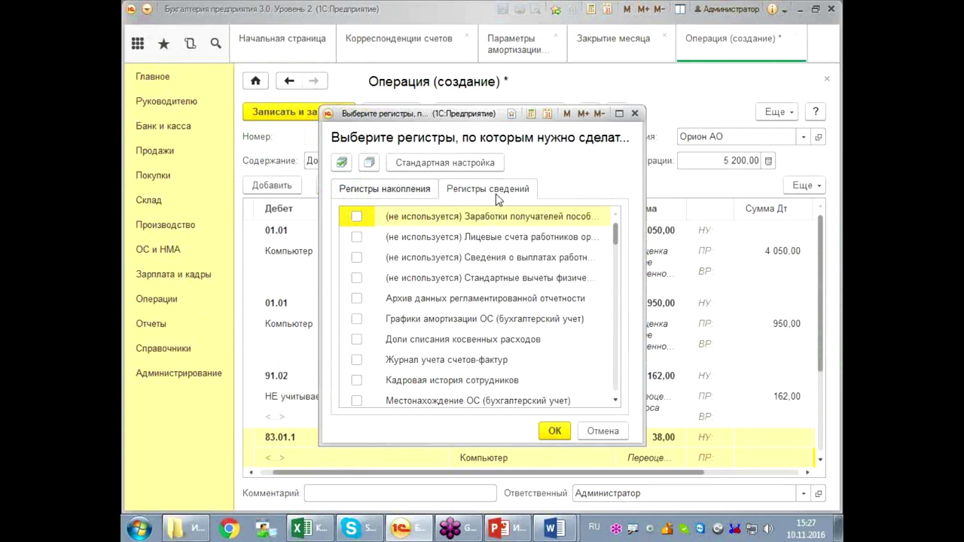
click(486, 303)
text(пар)
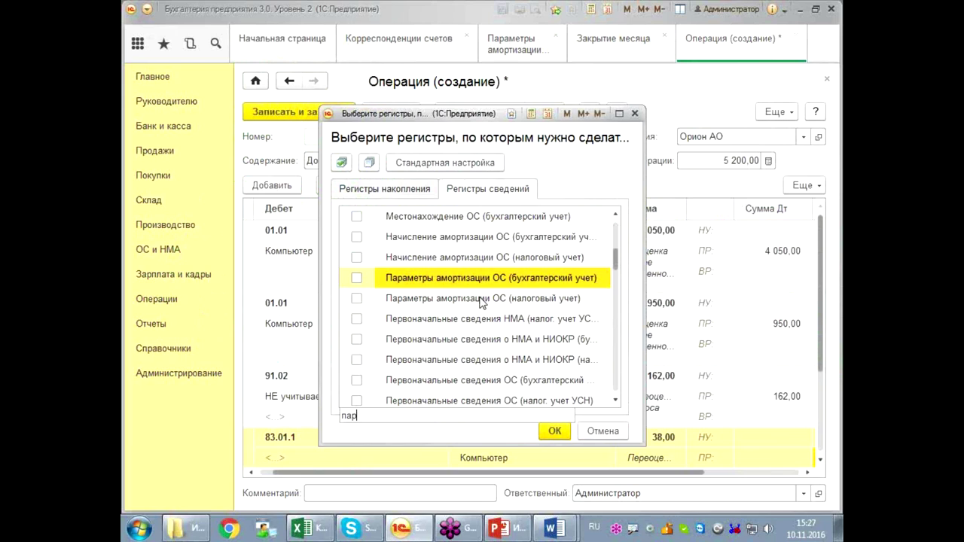
click(480, 302)
click(358, 299)
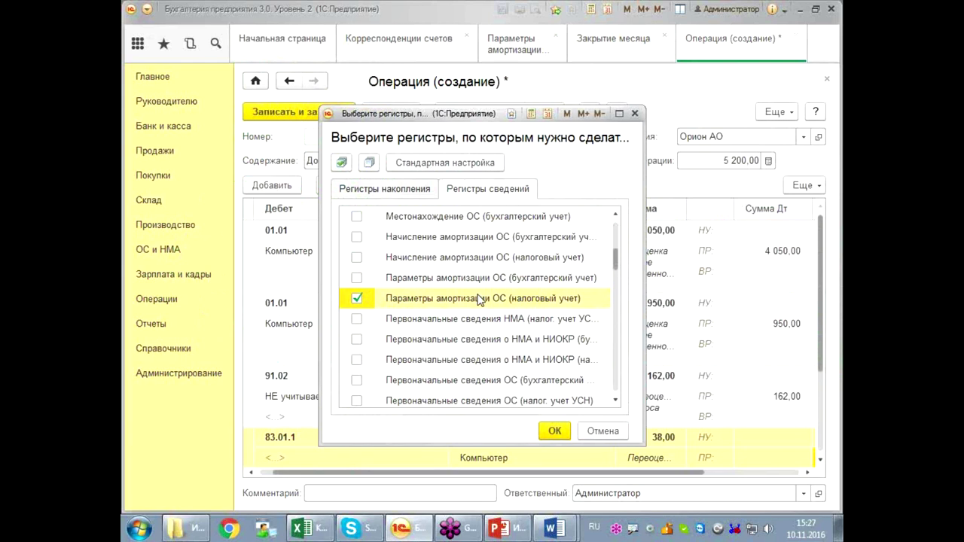
click(548, 428)
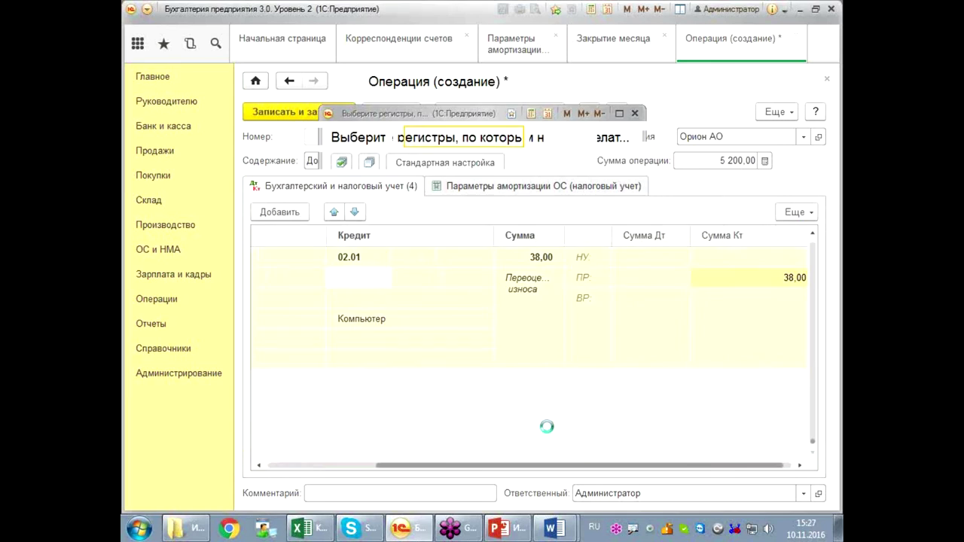
Step: Add a tax-accounting depreciation parameters record for Компьютер with a useful life of 25
click(495, 189)
click(280, 211)
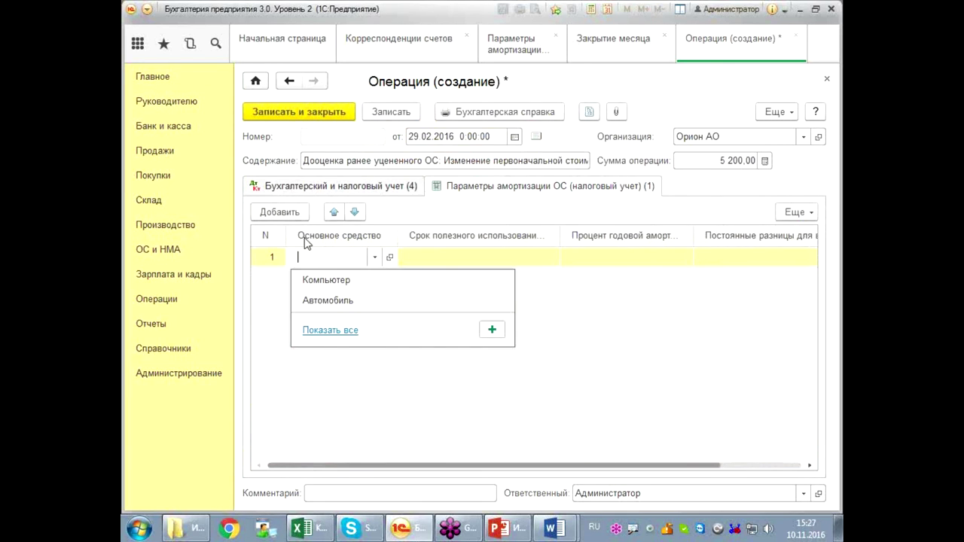
click(321, 281)
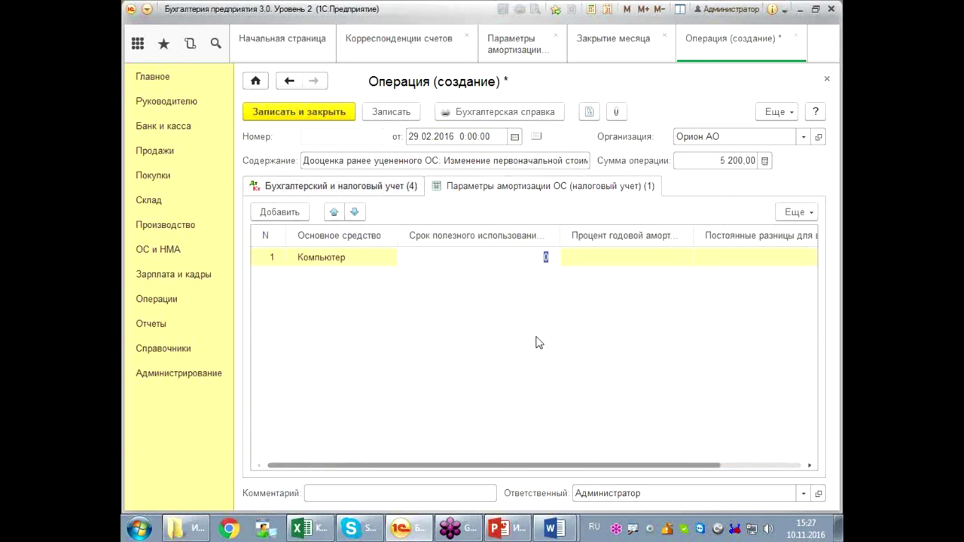
text(25)
key(Return)
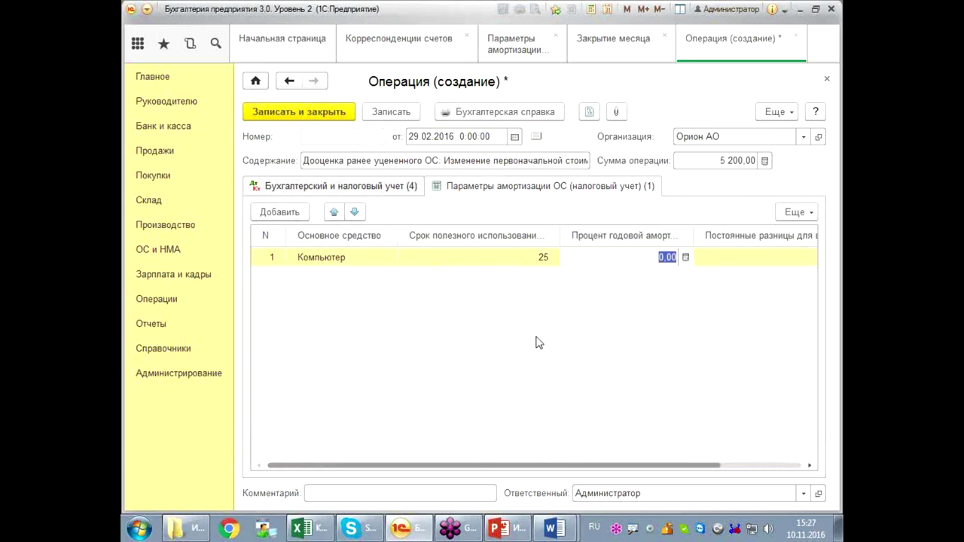
Step: Set the computer's permanent differences for calculating depreciation to 5 000, and save and close the operation
drag(689, 465, 740, 469)
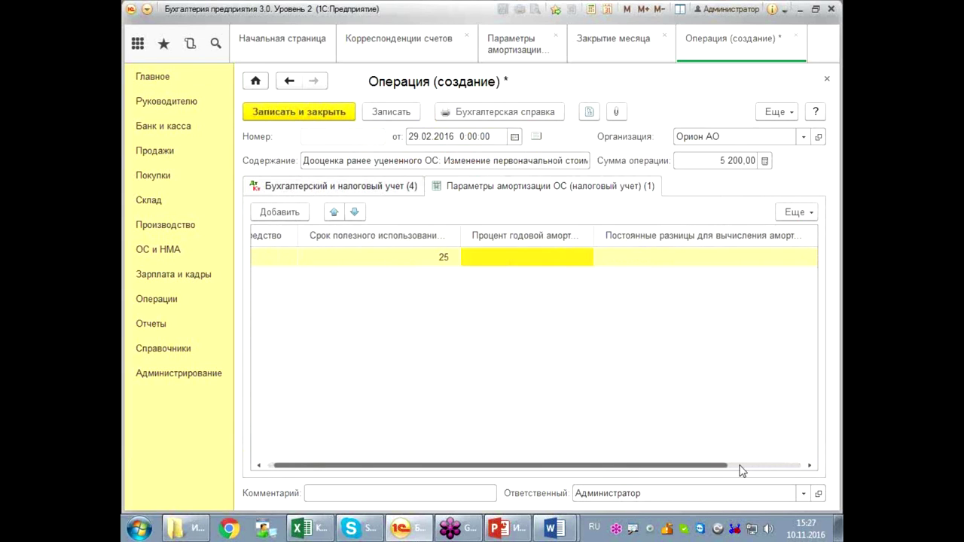
click(728, 257)
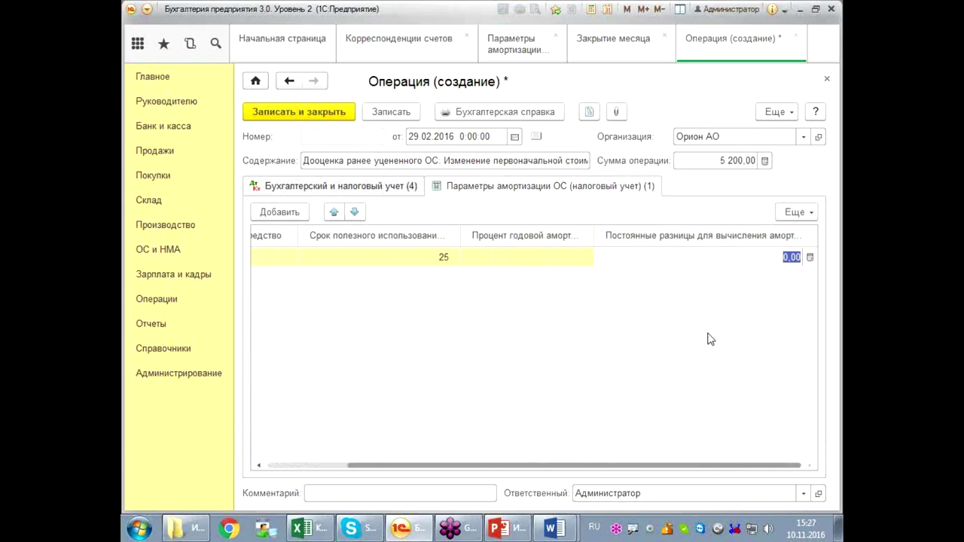
text(500)
key(Return)
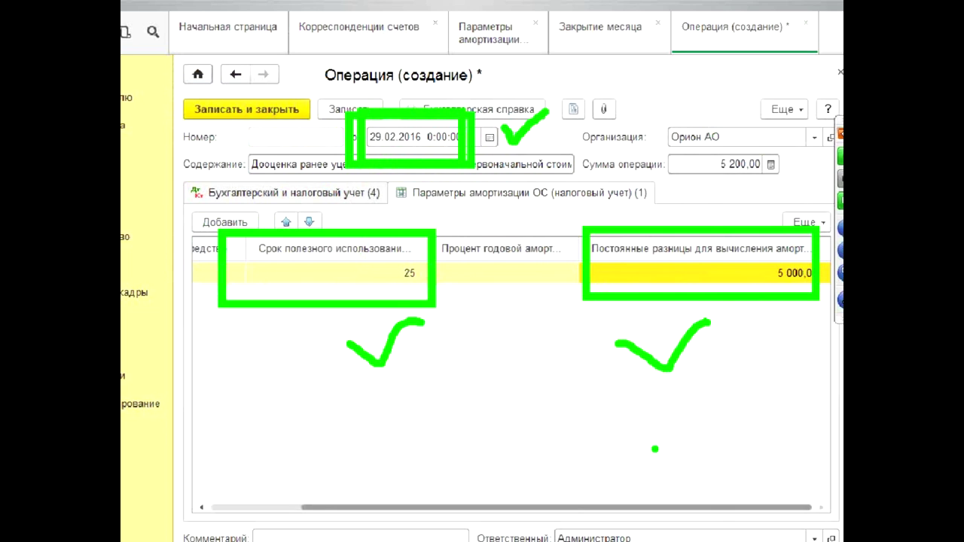
click(295, 118)
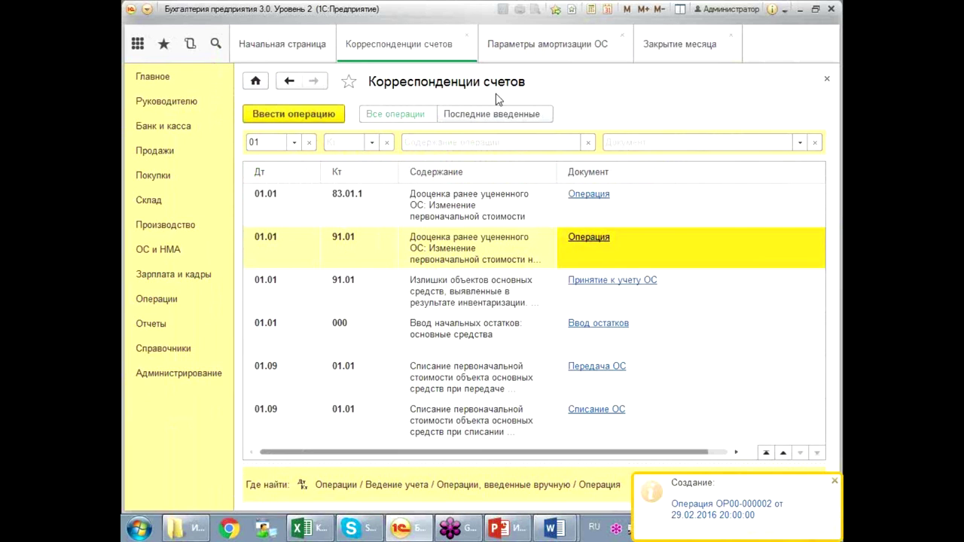
Step: Create an "Изменение параметров амортизации ОС" document dated 29.02.2016
click(491, 42)
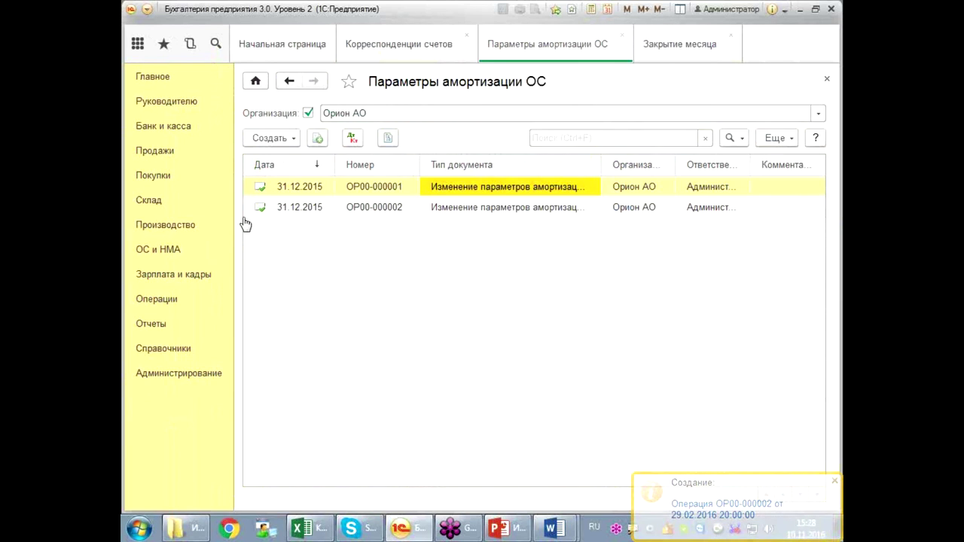
click(153, 256)
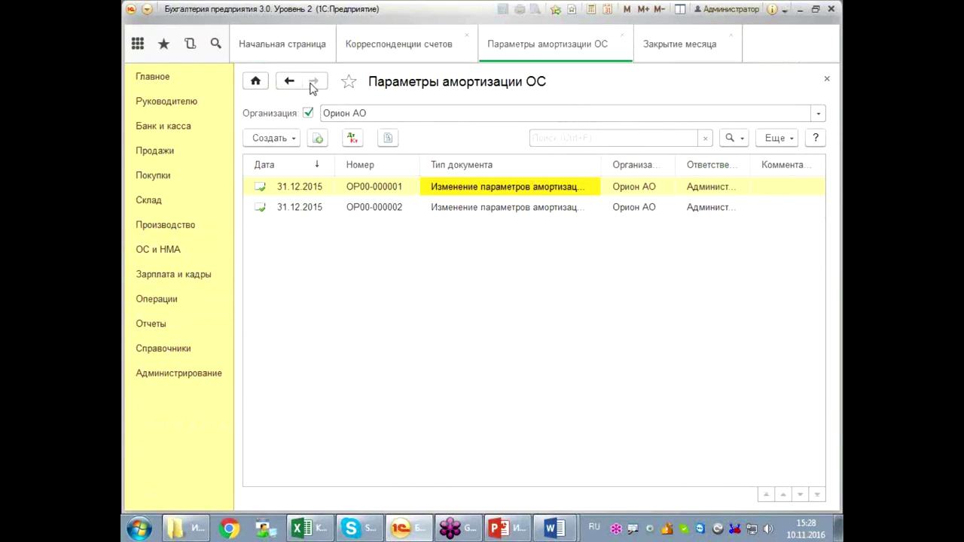
click(273, 141)
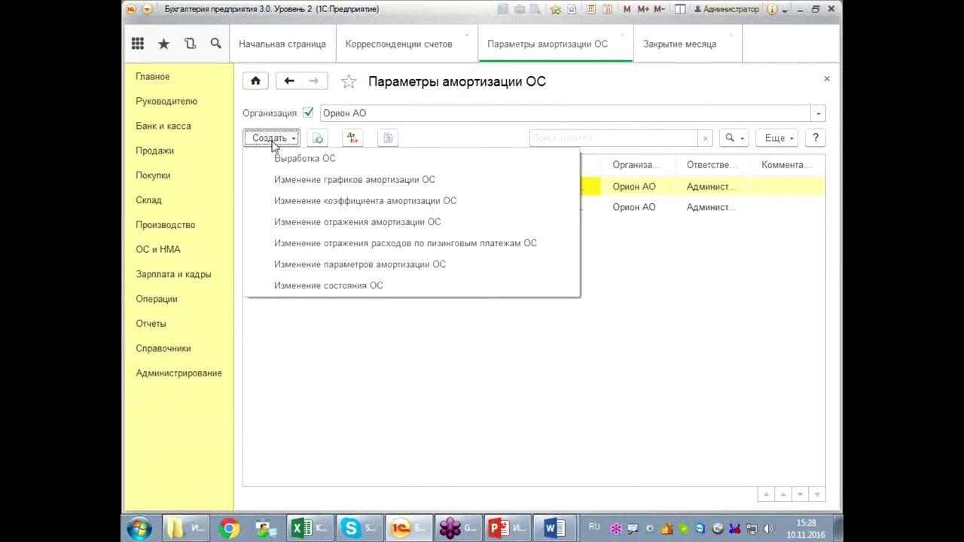
click(276, 267)
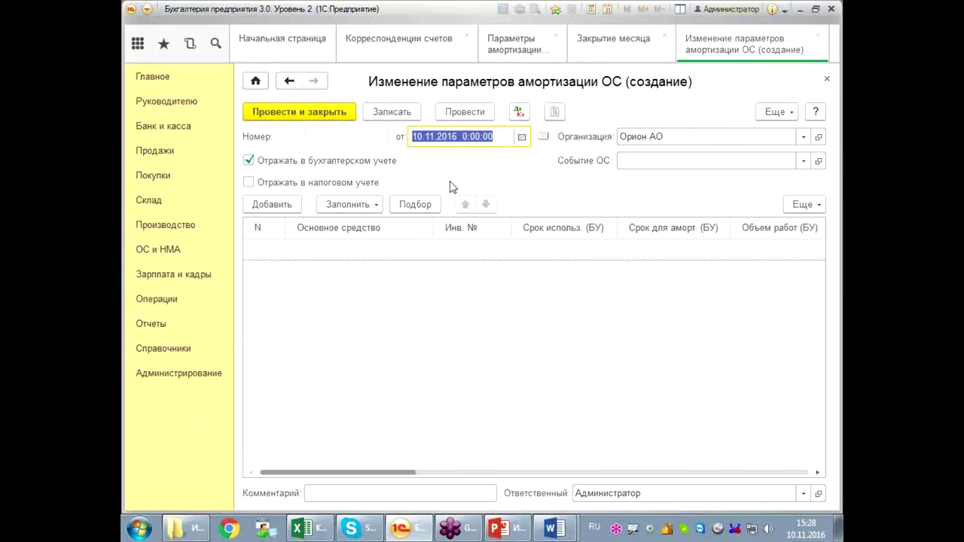
text(29.02.)
key(Tab)
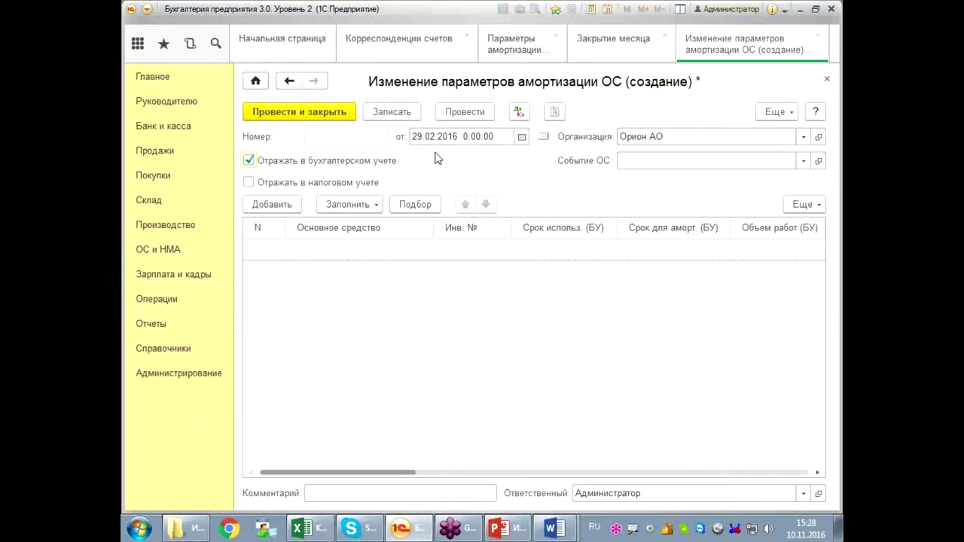
Step: Pick Компьютер into the document and fill in its depreciation parameters, agreeing to the recalculation
click(415, 205)
double_click(513, 181)
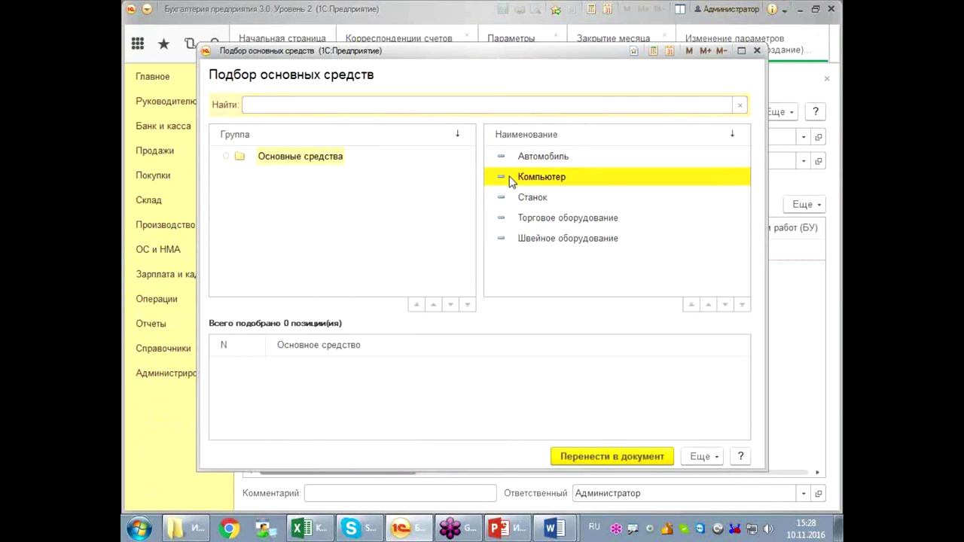
click(571, 461)
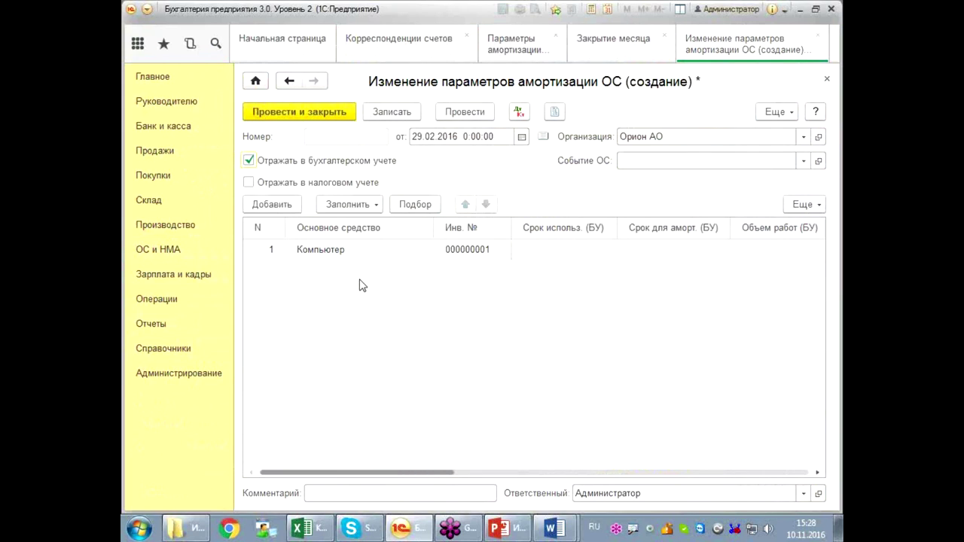
click(369, 206)
click(377, 223)
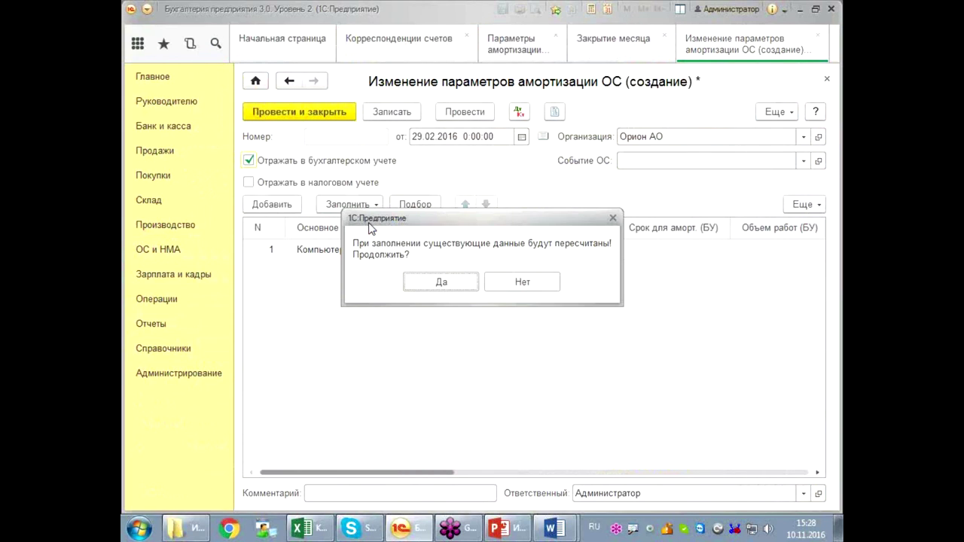
click(434, 284)
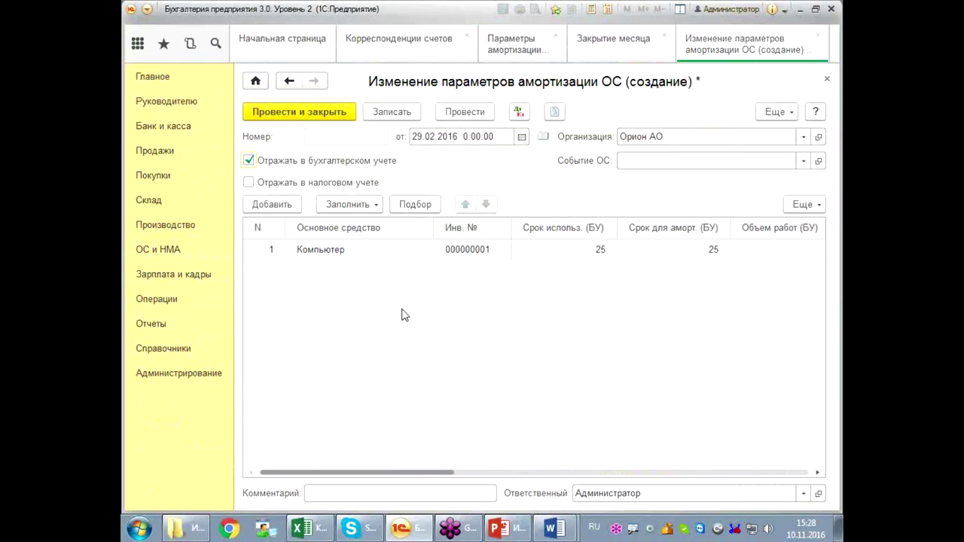
Step: Set the computer's accounting cost for calculating depreciation (БУ) to 41 450
drag(362, 476, 656, 468)
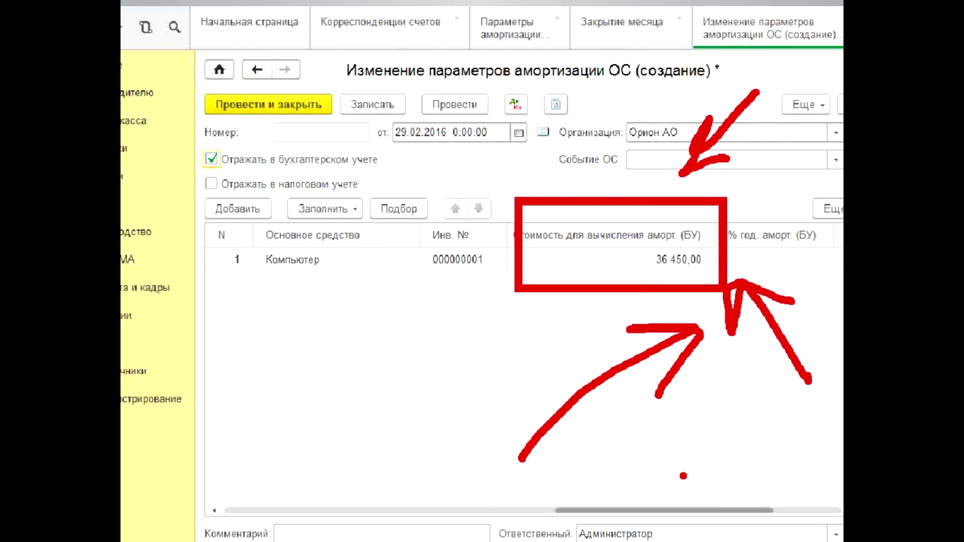
double_click(651, 261)
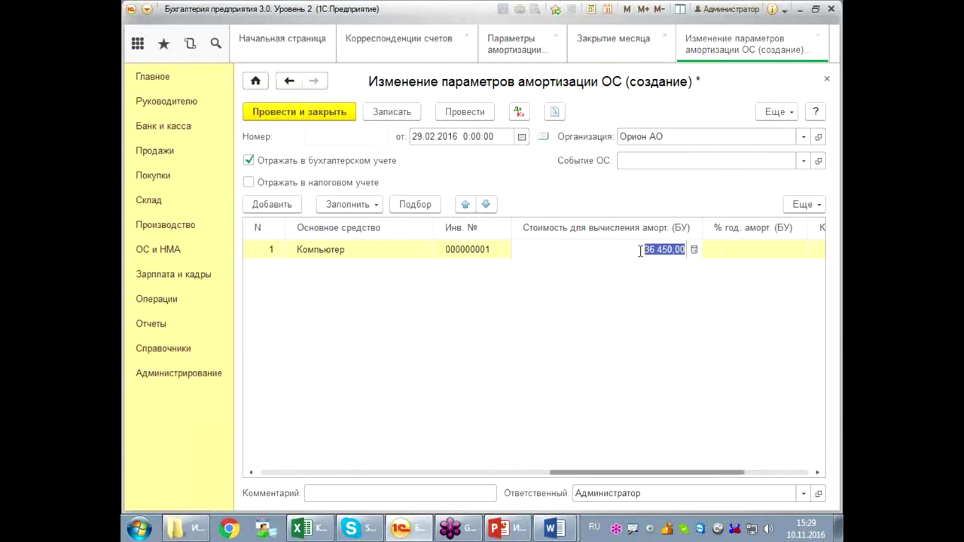
text(41 450)
key(Return)
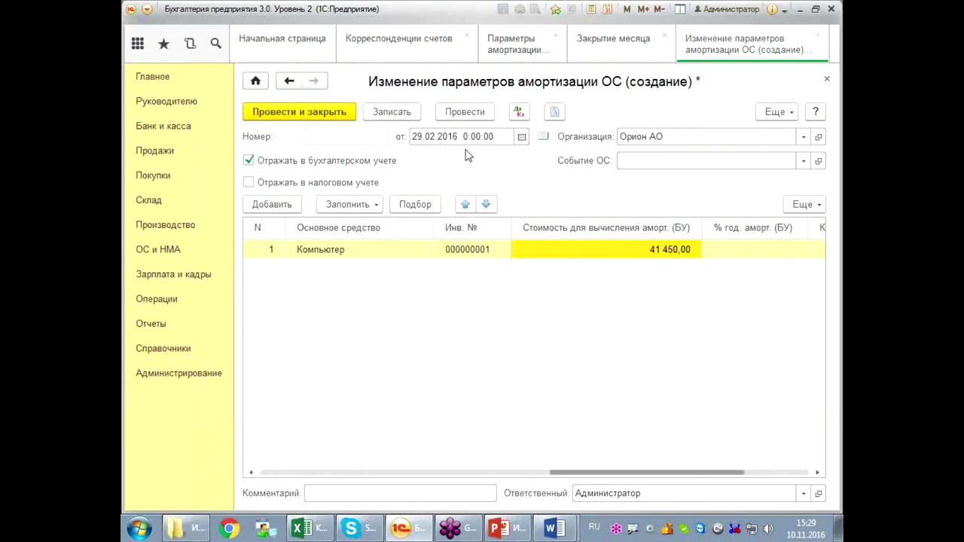
Step: Post the depreciation parameters change and open its register movements
click(454, 113)
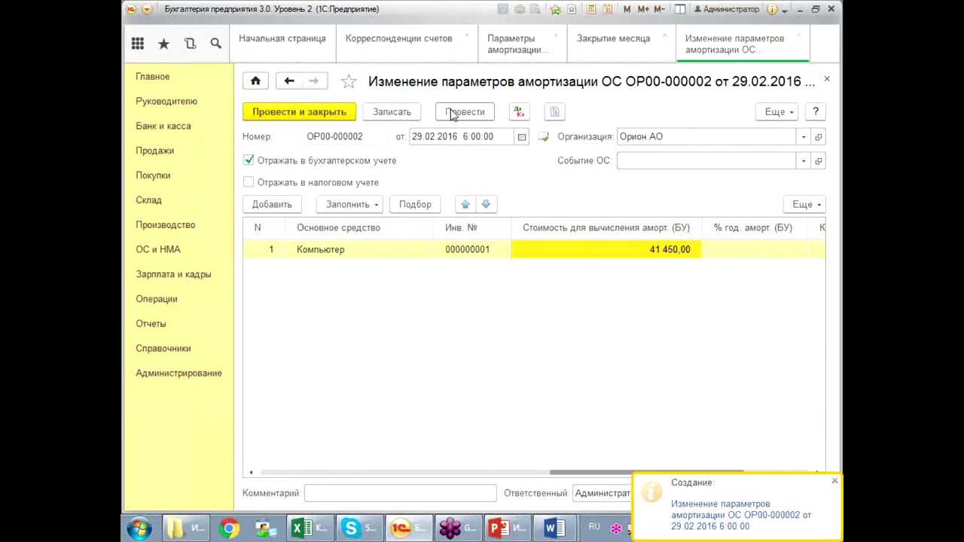
click(519, 112)
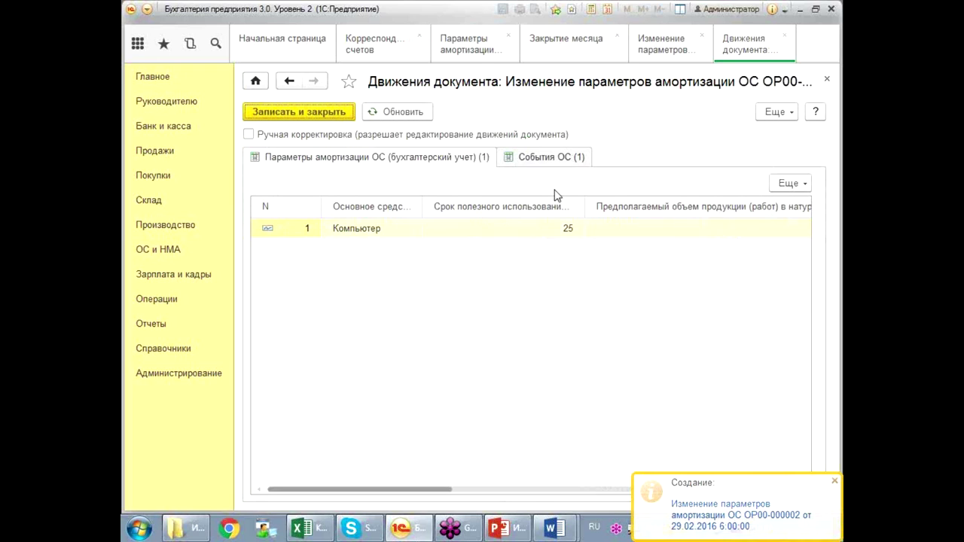
Step: Check the OS events register, set the document's Событие ОС to Переоценка, post it again and reopen its movements
click(539, 157)
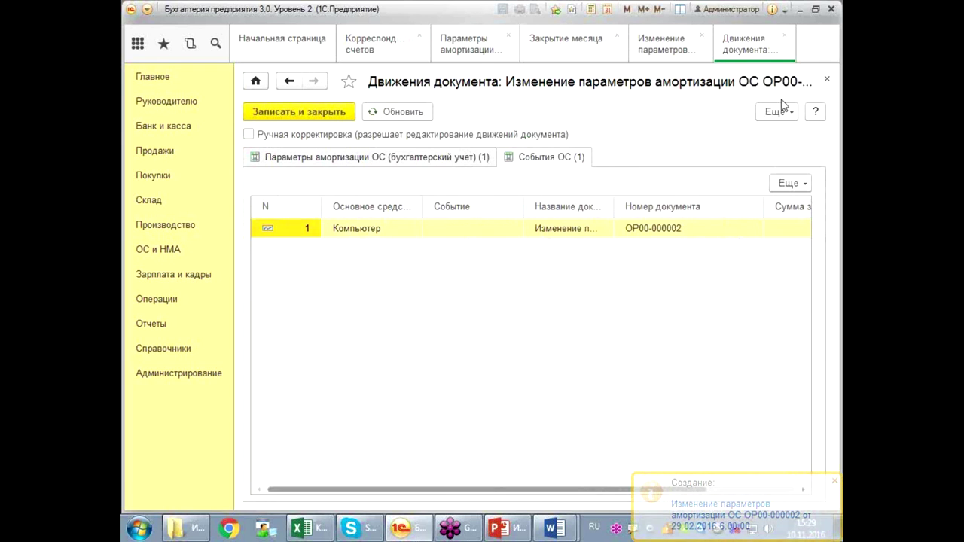
click(827, 79)
click(743, 162)
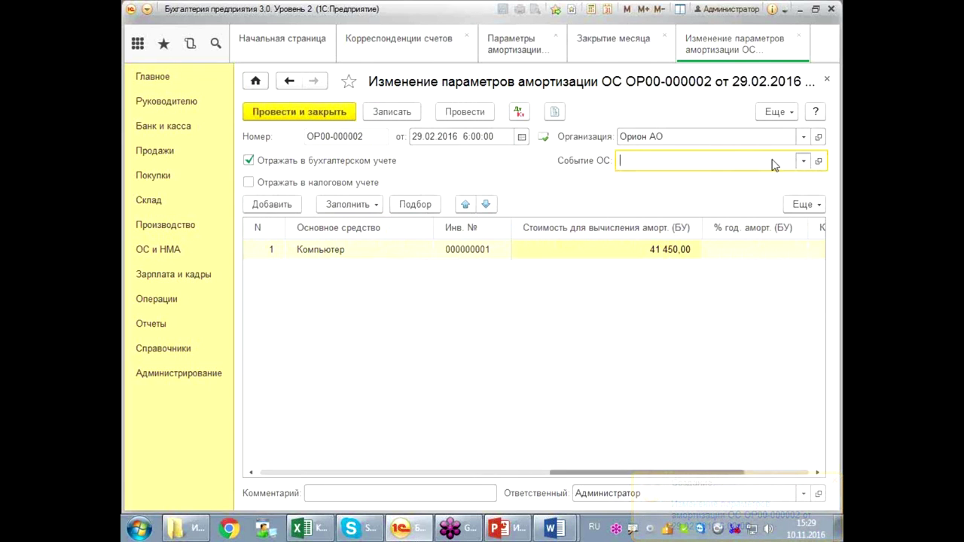
click(804, 161)
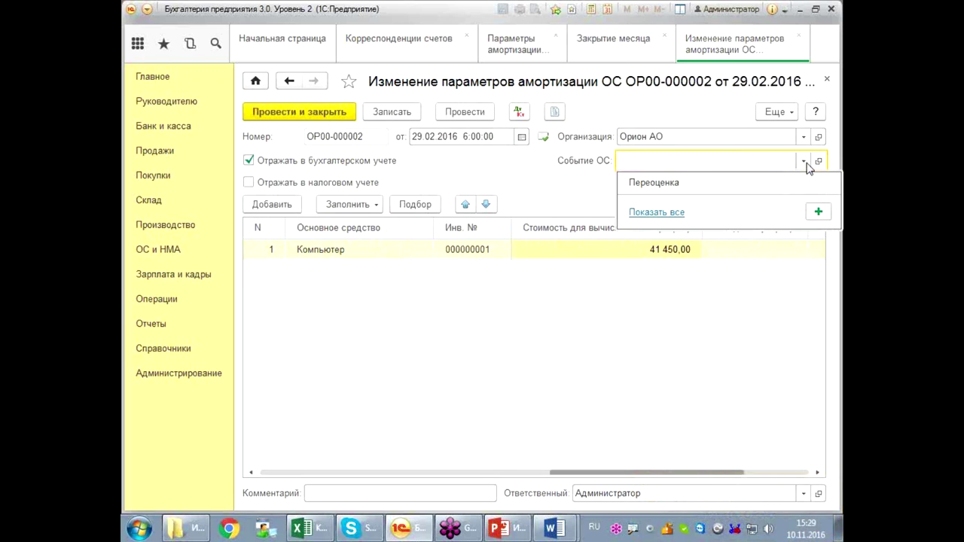
click(646, 185)
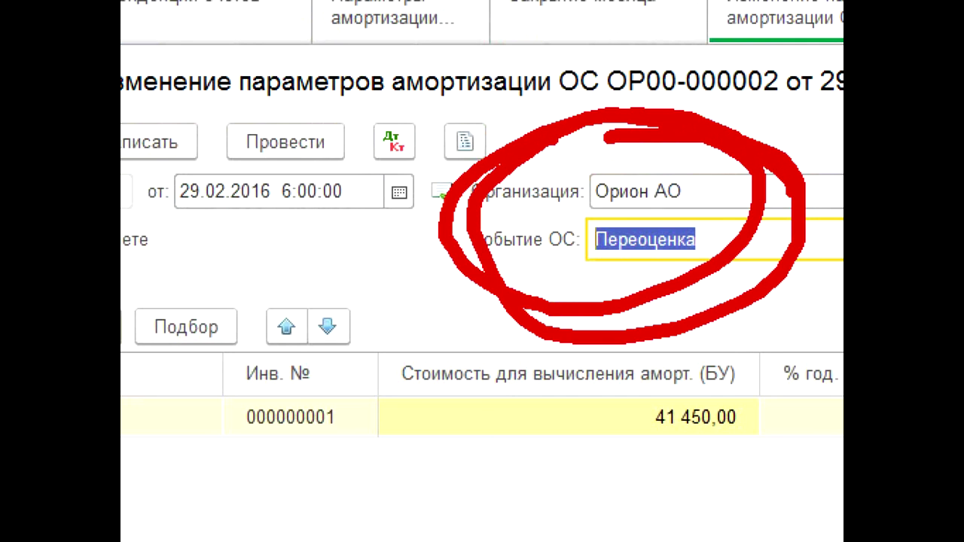
click(286, 142)
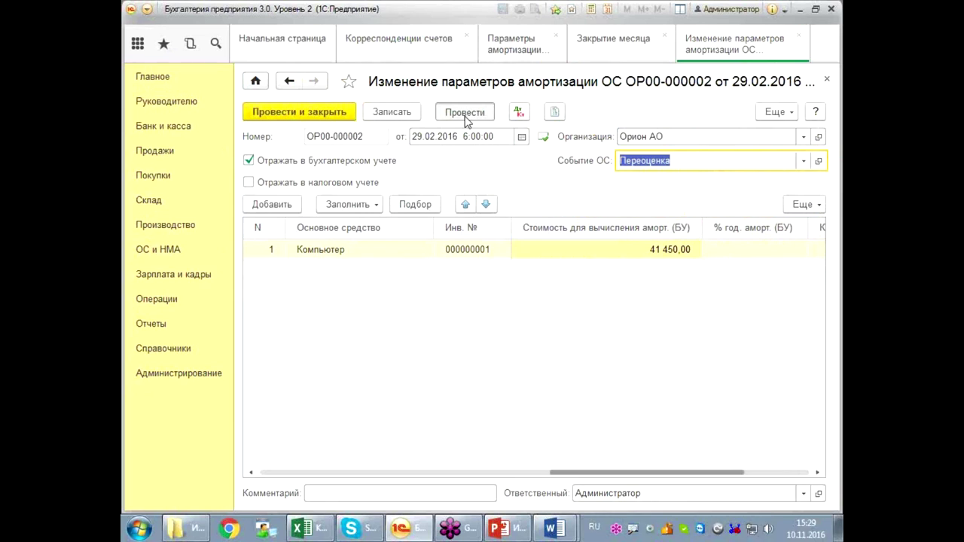
click(519, 112)
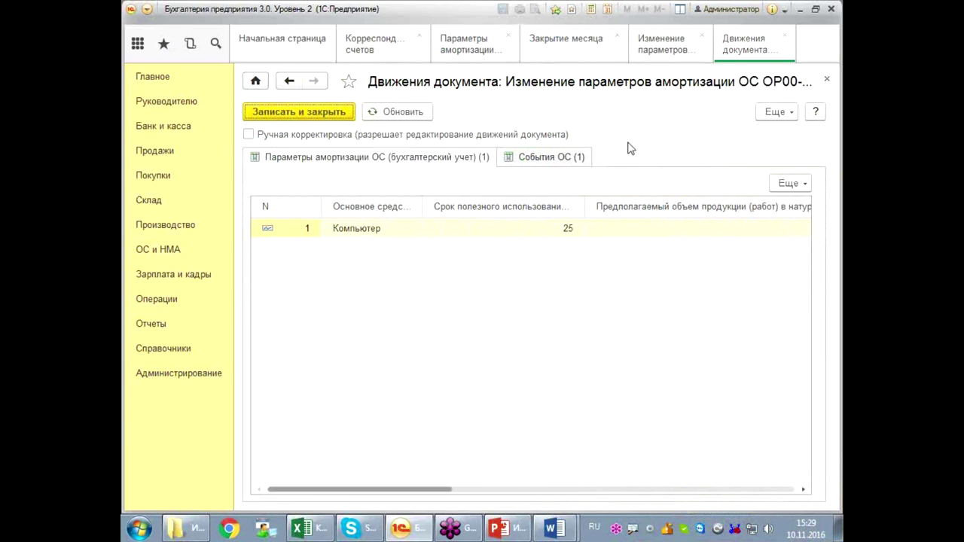
Step: Cancel the March 2016 month closing for Орион АО and try to run it again
click(564, 51)
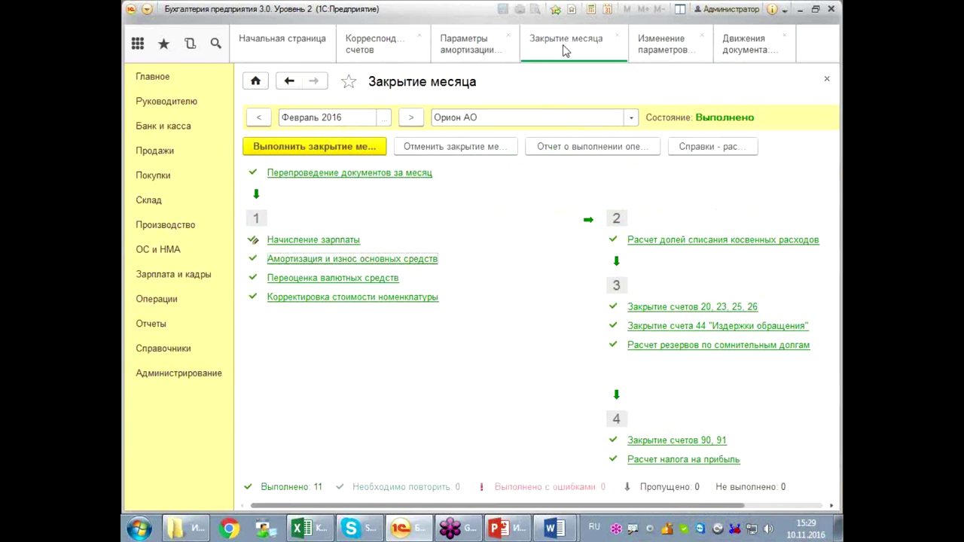
click(411, 119)
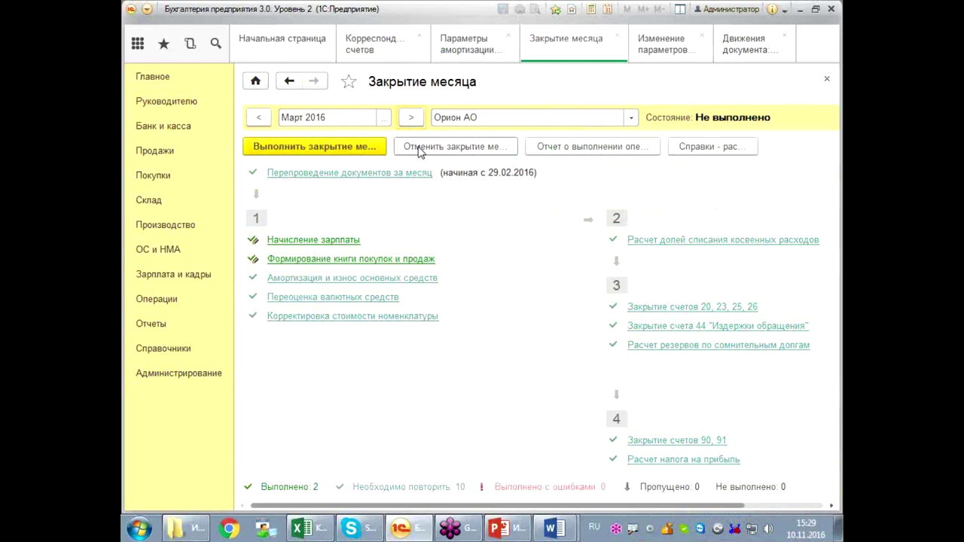
click(419, 148)
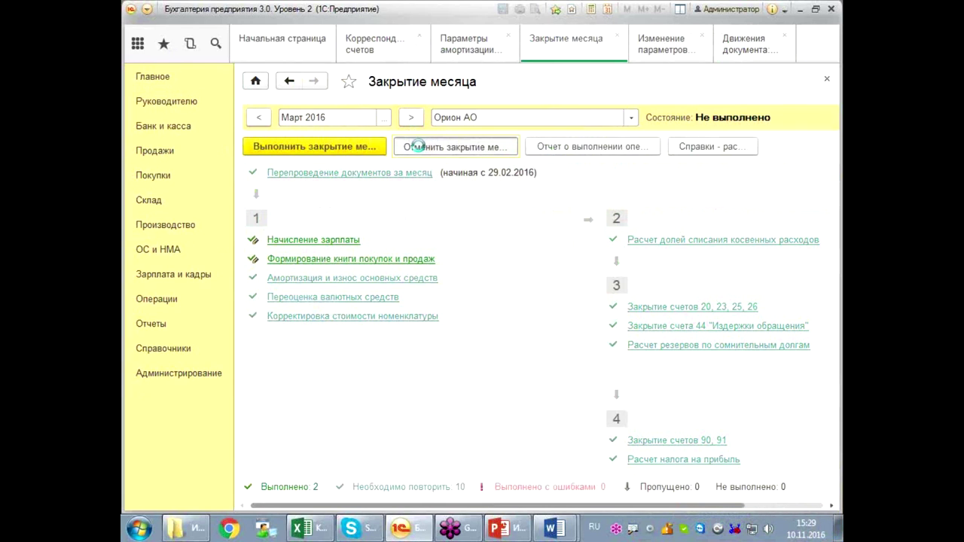
click(355, 147)
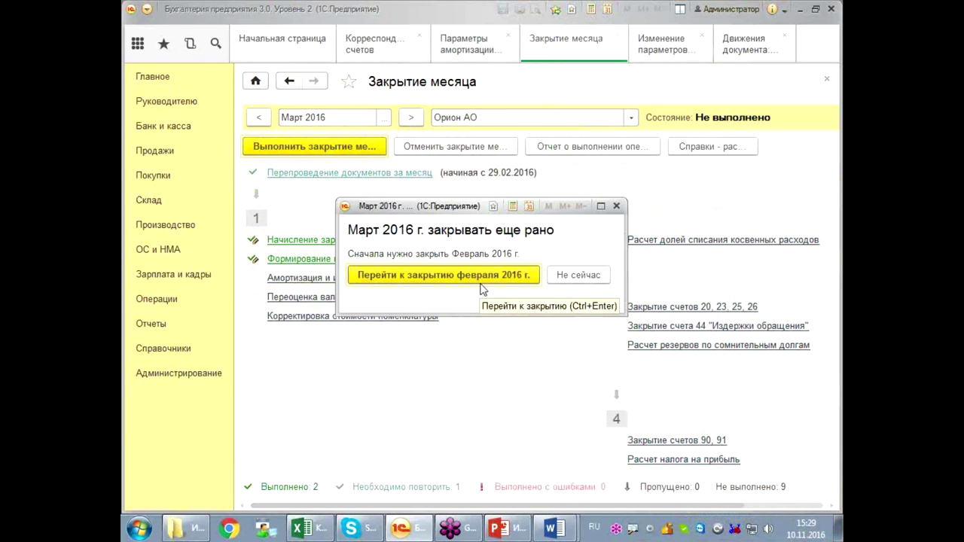
Step: Go to February 2016, cancel its month closing and run the closing again
click(482, 276)
click(425, 149)
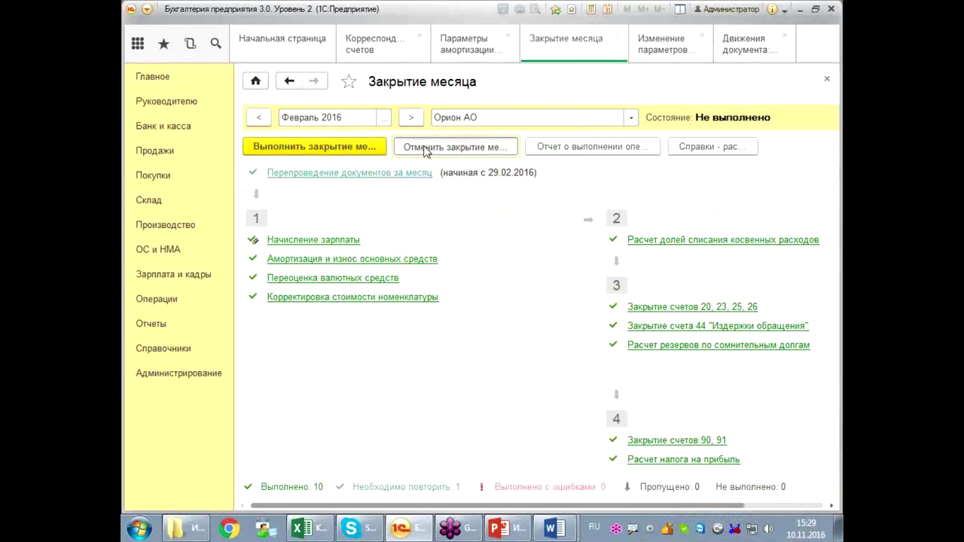
click(371, 146)
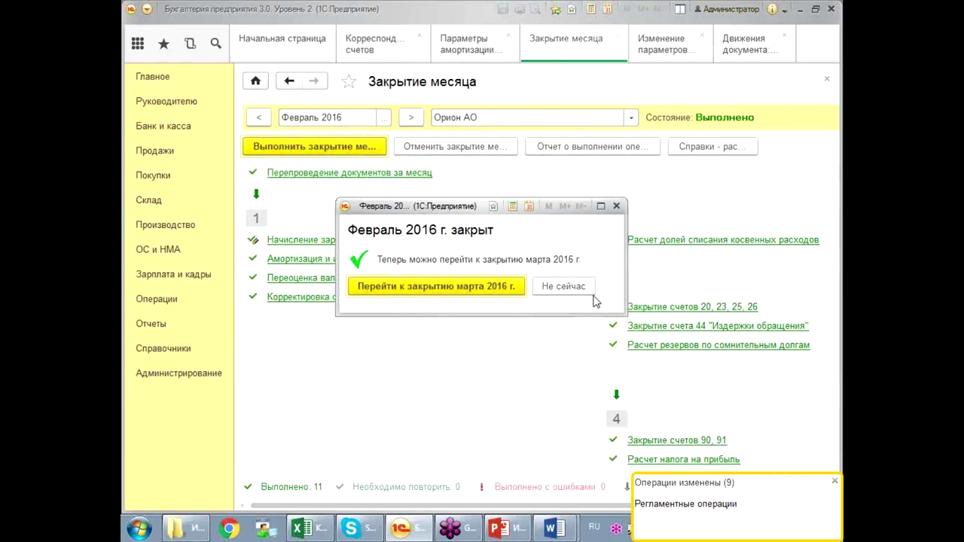
Step: Proceed to March 2016 and run the month closing without moving on to April
click(506, 289)
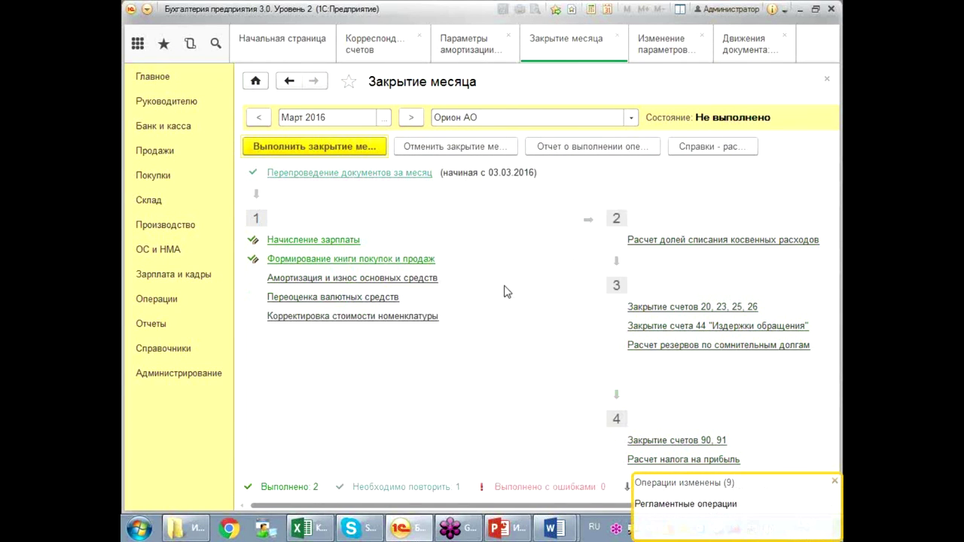
click(366, 147)
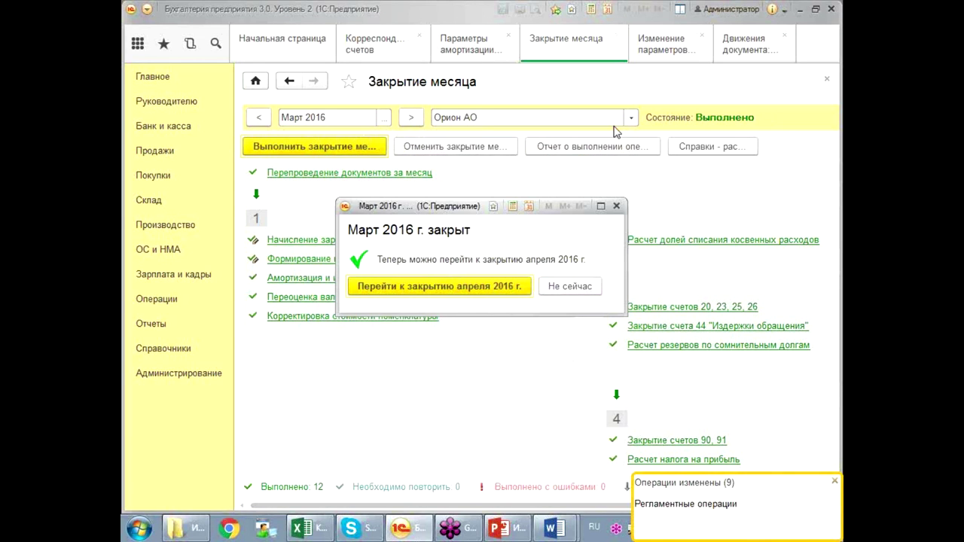
click(616, 205)
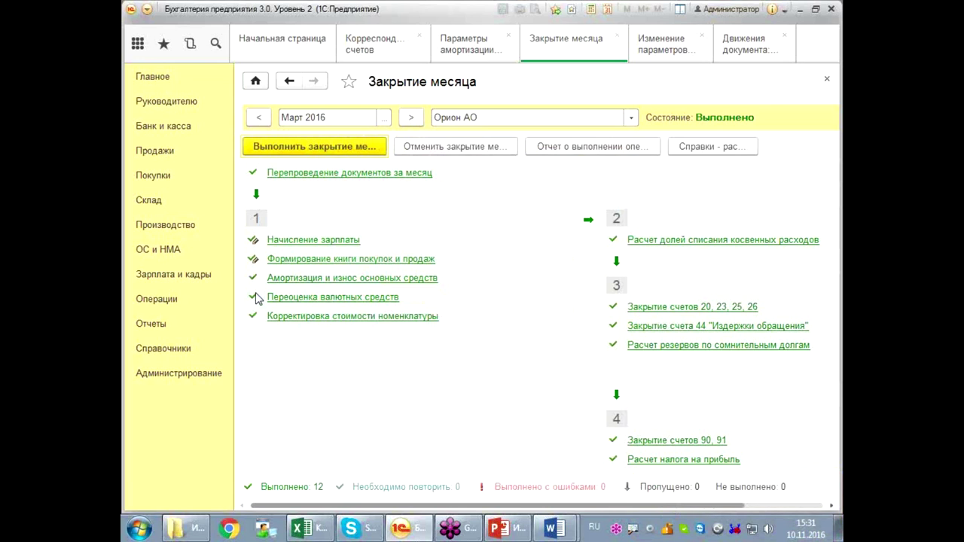
Step: Open the postings of the March 2016 fixed asset depreciation and examine the computer's accounting amount and its permanent and temporary differences
click(317, 278)
click(326, 297)
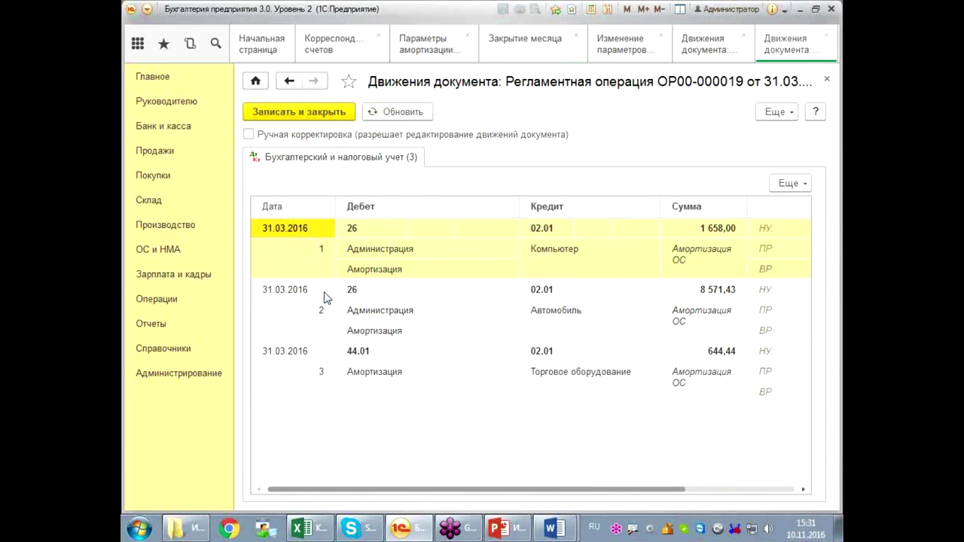
drag(447, 490, 588, 491)
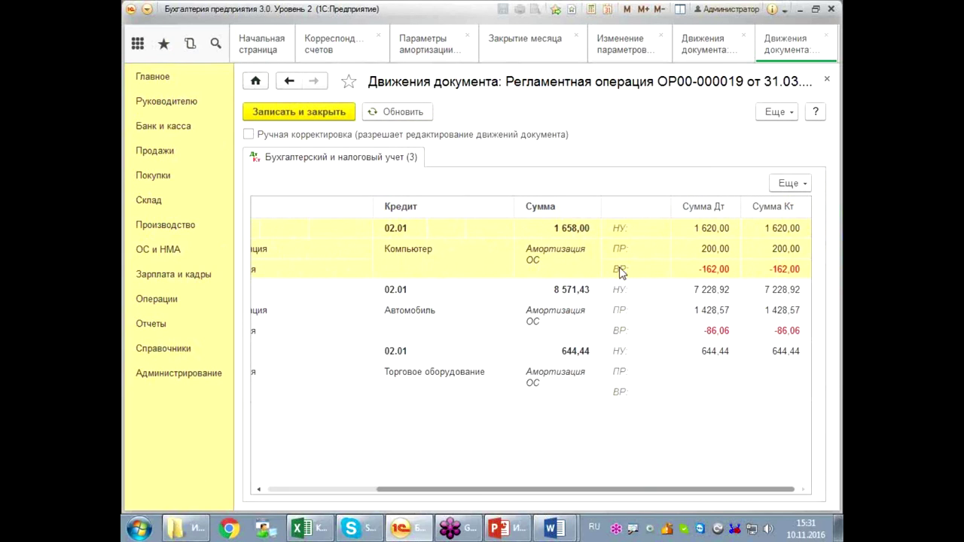
drag(642, 491, 486, 494)
drag(549, 491, 658, 492)
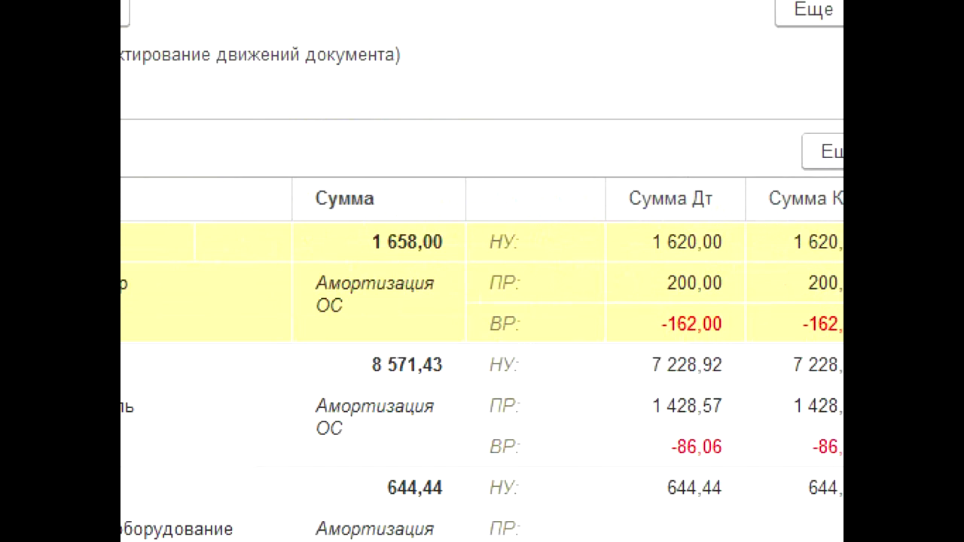
mouse_move(298, 241)
mouse_down()
mouse_move(305, 275)
mouse_move(488, 273)
mouse_up()
mouse_move(627, 314)
mouse_down()
mouse_move(641, 352)
mouse_move(751, 329)
mouse_up()
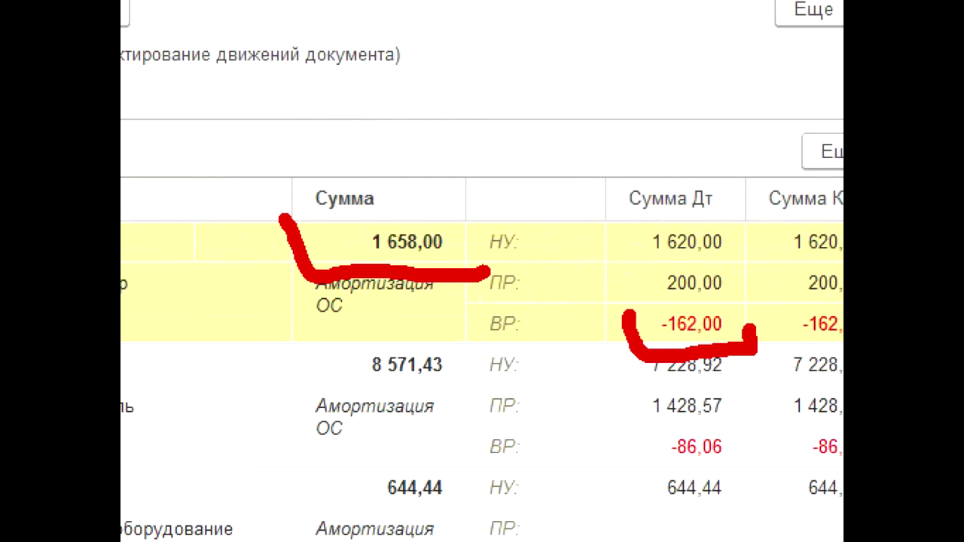
mouse_move(550, 269)
mouse_down()
mouse_move(686, 295)
mouse_move(751, 270)
mouse_up()
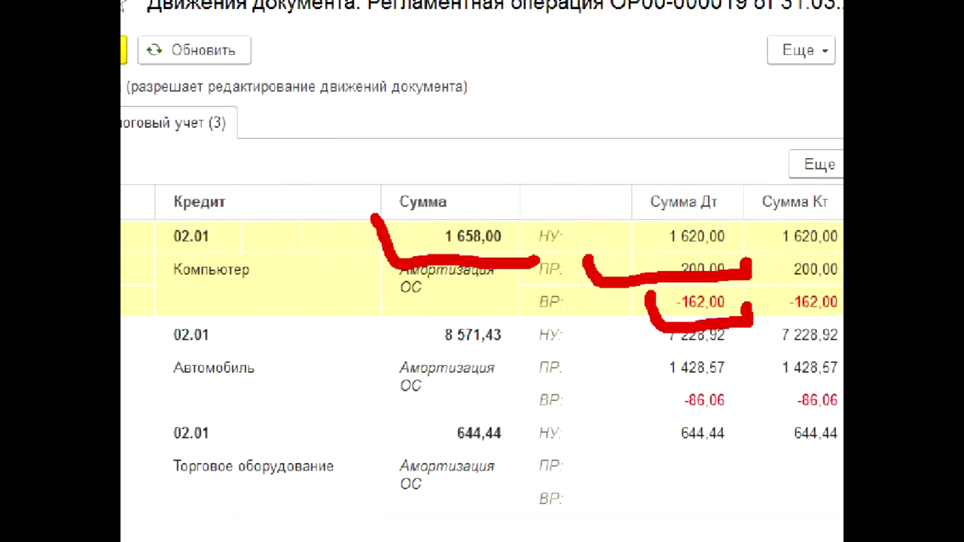
click(586, 230)
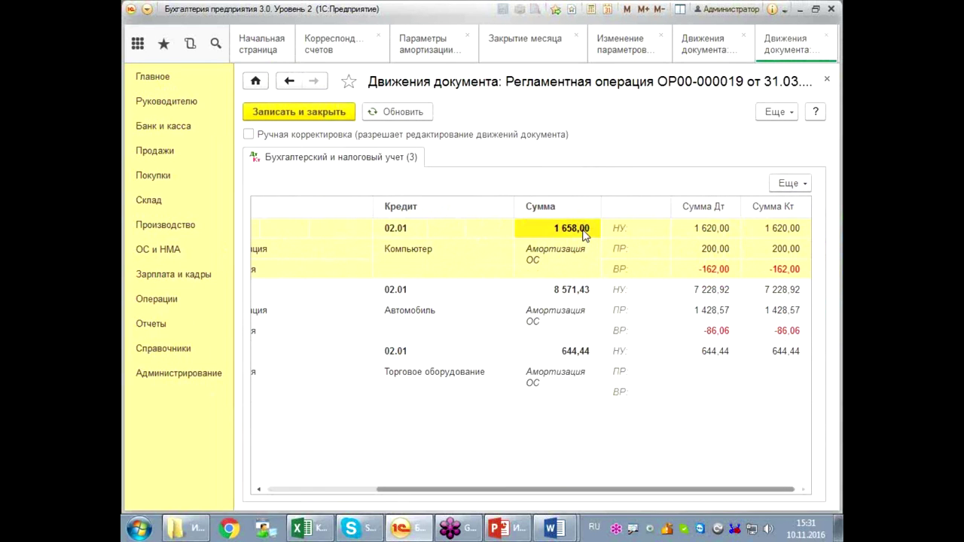
Step: Compare the computer's monthly tax and accounting depreciation with their respective costs divided by 25 months, and close the postings
click(707, 231)
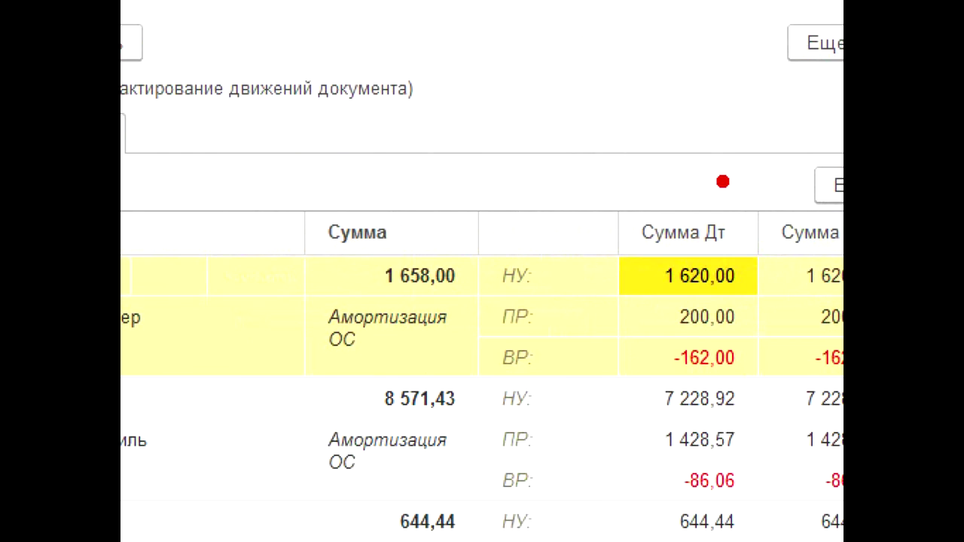
drag(572, 208, 778, 301)
mouse_move(550, 59)
mouse_down()
mouse_move(580, 106)
mouse_move(560, 152)
mouse_up()
mouse_move(616, 71)
mouse_down()
mouse_move(610, 113)
mouse_move(627, 72)
mouse_move(640, 113)
mouse_up()
mouse_move(660, 58)
mouse_down()
mouse_move(713, 42)
mouse_move(721, 60)
mouse_move(784, 45)
mouse_up()
drag(558, 154, 810, 109)
drag(680, 151, 762, 188)
drag(768, 136, 764, 181)
mouse_move(800, 137)
mouse_down()
mouse_move(835, 127)
mouse_move(761, 143)
mouse_up()
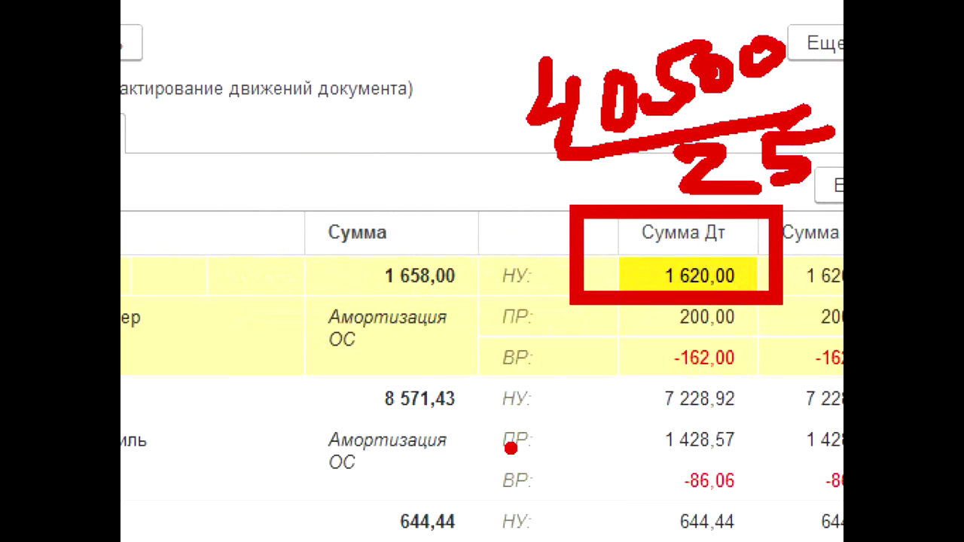
mouse_move(192, 14)
mouse_down()
mouse_move(162, 79)
mouse_move(234, 75)
mouse_up()
drag(226, 36, 207, 130)
mouse_move(265, 13)
mouse_down()
mouse_move(248, 98)
mouse_move(208, 136)
mouse_up()
drag(301, 78, 304, 82)
drag(327, 74, 332, 77)
drag(361, 70, 386, 66)
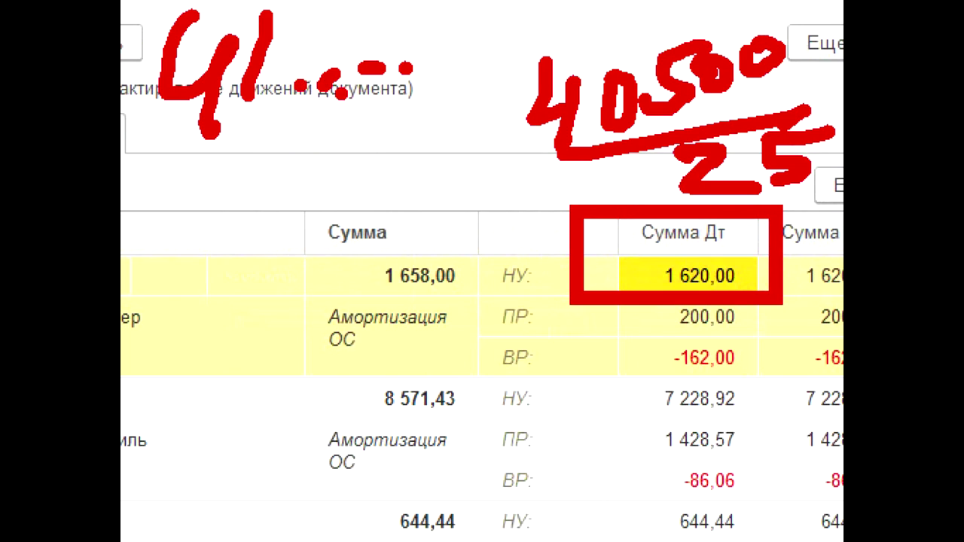
drag(181, 185, 381, 111)
mouse_move(281, 168)
mouse_down()
mouse_move(309, 216)
mouse_move(408, 203)
mouse_up()
drag(383, 133, 378, 193)
drag(373, 134, 486, 130)
mouse_move(332, 243)
mouse_down()
mouse_move(330, 317)
mouse_move(464, 230)
mouse_up()
mouse_move(463, 230)
mouse_down()
mouse_move(479, 303)
mouse_move(336, 311)
mouse_up()
drag(311, 351, 313, 354)
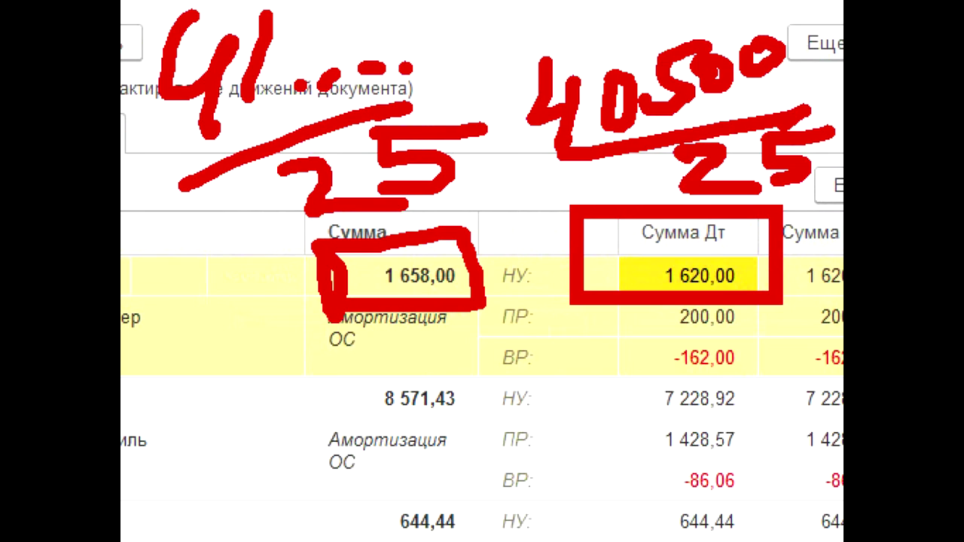
key(Escape)
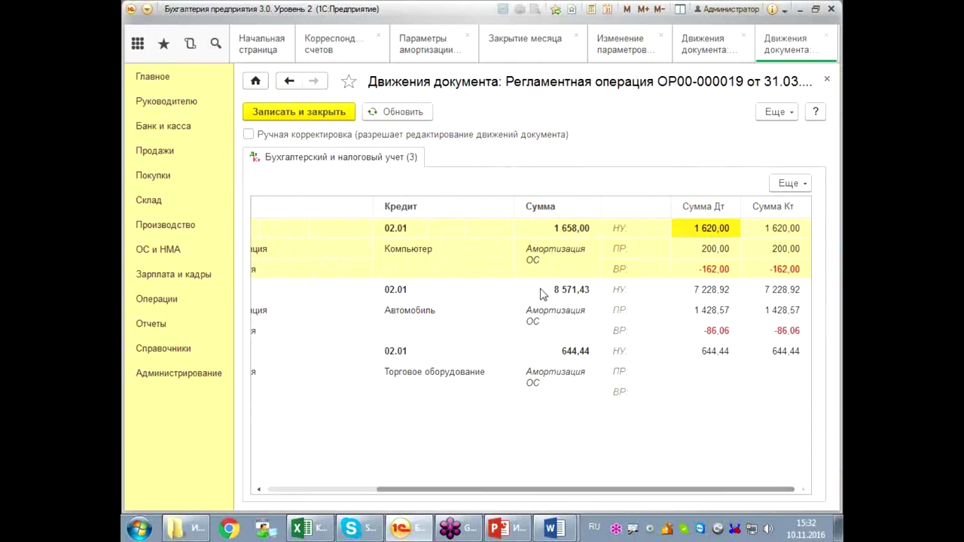
drag(577, 489, 626, 486)
click(826, 80)
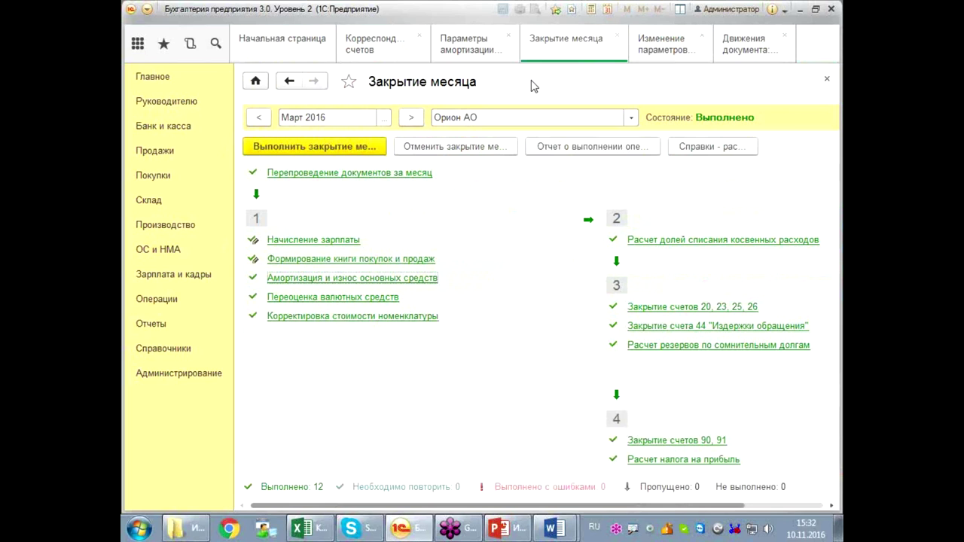
Step: Open the depreciation parameters change dated 29.02.2016 from the list and review the computer's parameters
click(480, 56)
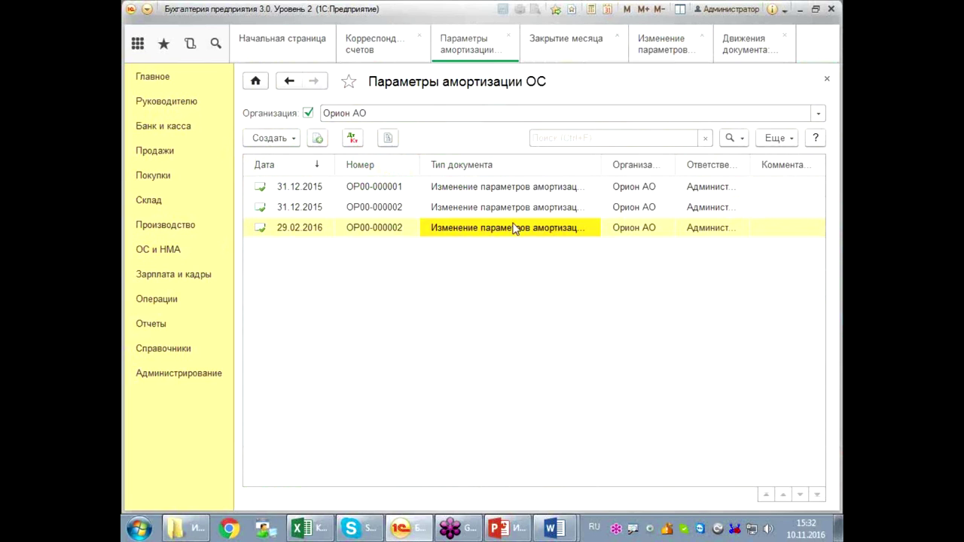
double_click(515, 228)
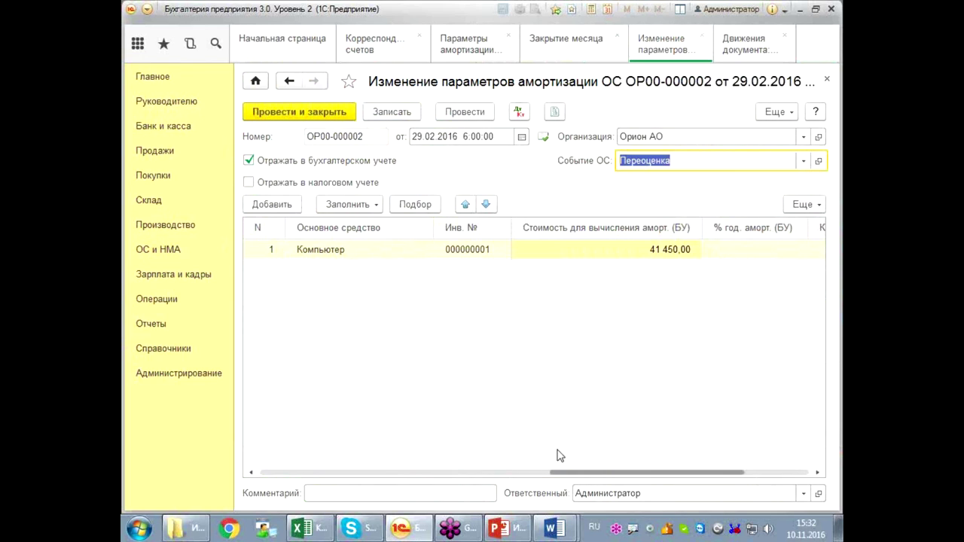
mouse_move(562, 473)
mouse_down()
mouse_move(346, 476)
mouse_move(475, 487)
mouse_move(570, 478)
mouse_up()
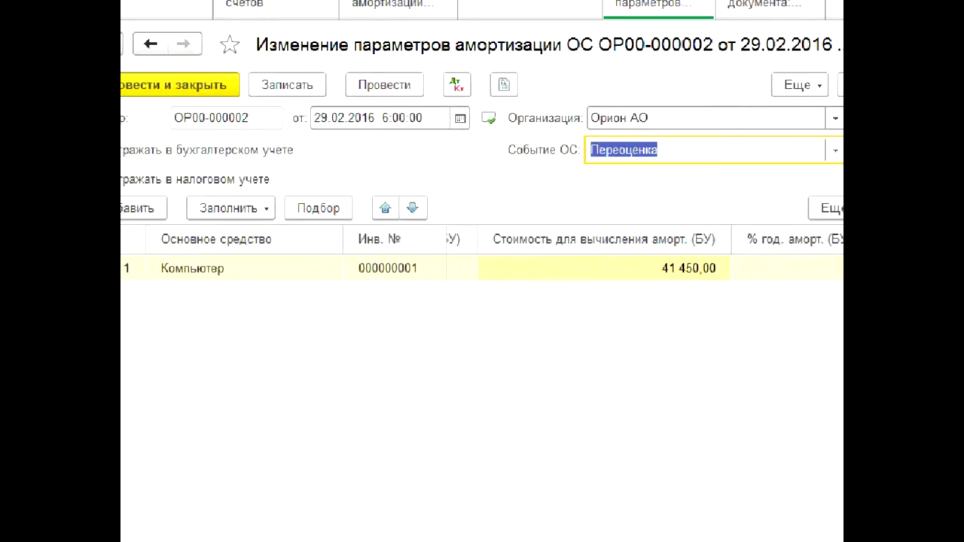